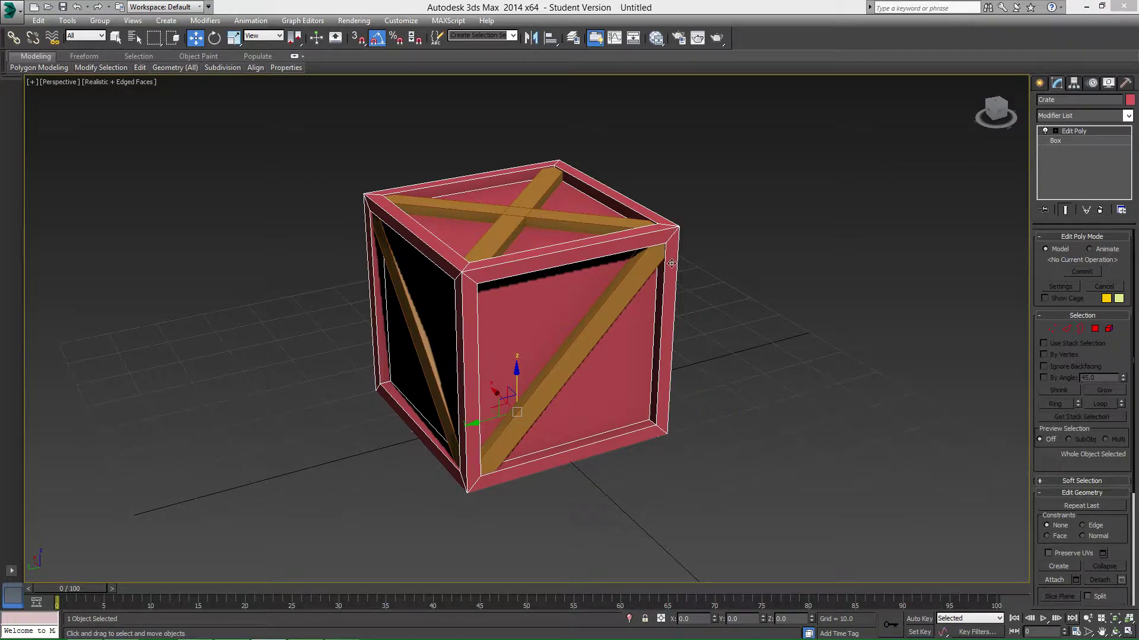
Examine the crate from several sides, selecting individual diagonal slats to see how they are arranged.
{"action": "middle_click_drag", "start_coordinate": [387, 334], "coordinate": [537, 269], "text": "alt"}
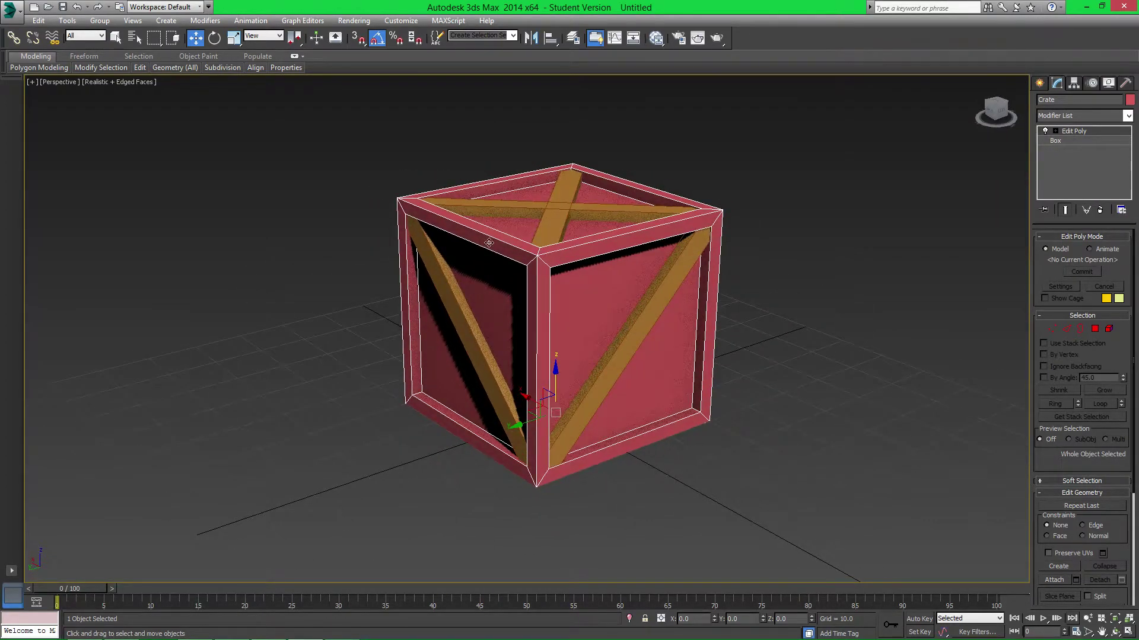
{"action": "left_click", "coordinate": [446, 278]}
{"action": "middle_click_drag", "start_coordinate": [653, 279], "coordinate": [510, 309], "text": "alt"}
{"action": "left_click", "coordinate": [355, 356]}
{"action": "middle_click_drag", "start_coordinate": [356, 356], "coordinate": [443, 274], "text": "alt"}
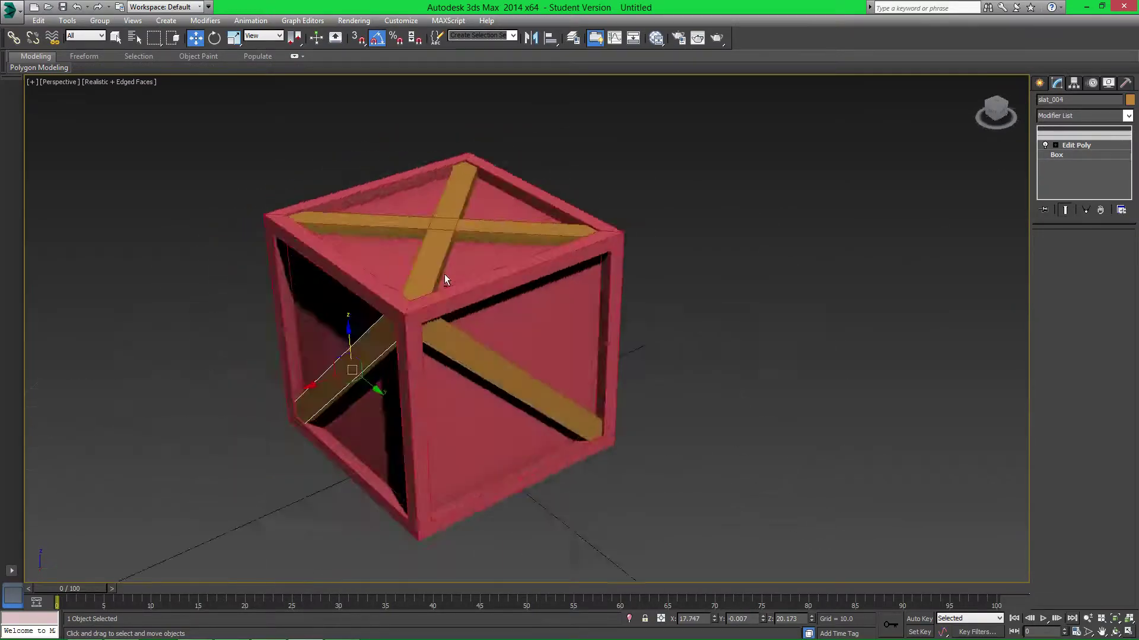
{"action": "scroll", "coordinate": [444, 274], "scroll_direction": "up", "scroll_amount": 3}
{"action": "left_click", "coordinate": [579, 383]}
{"action": "middle_click_drag", "start_coordinate": [578, 383], "coordinate": [713, 348], "text": "alt"}
{"action": "left_click", "coordinate": [714, 349]}
{"action": "middle_click_drag", "start_coordinate": [526, 328], "coordinate": [602, 316], "text": "alt"}
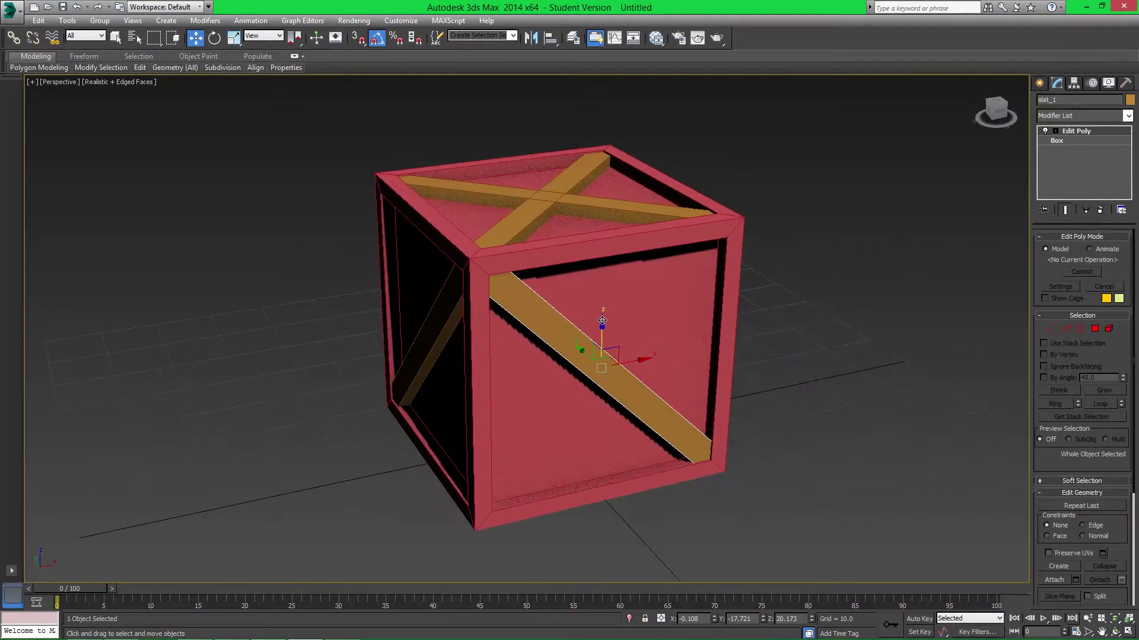
{"action": "scroll", "coordinate": [603, 316], "scroll_direction": "down", "scroll_amount": 3}
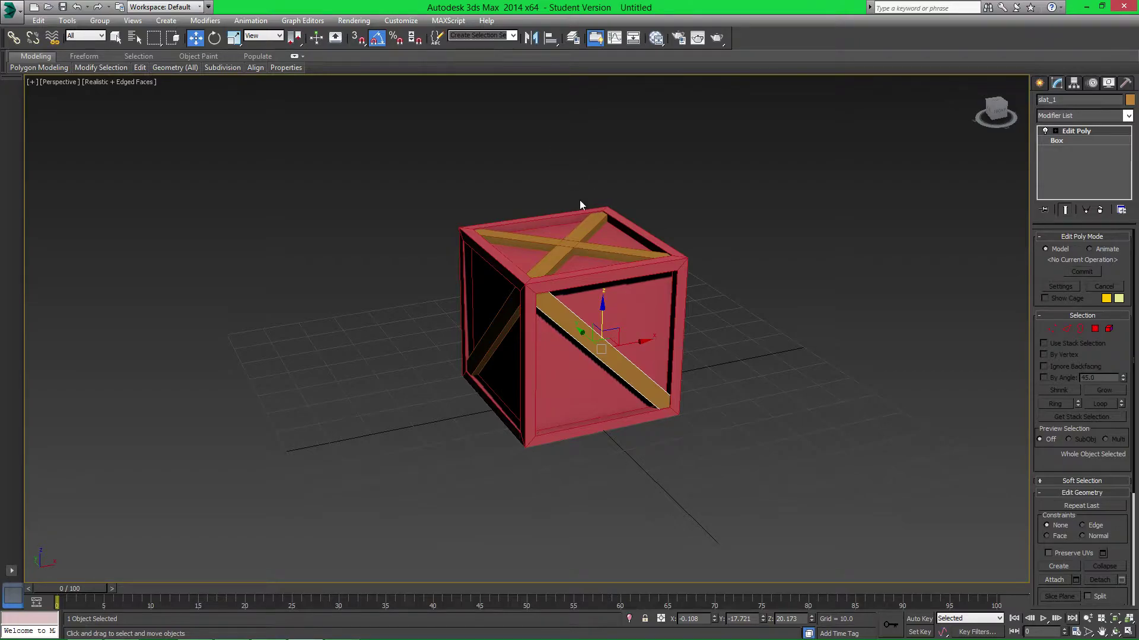
{"action": "middle_click_drag", "start_coordinate": [645, 317], "coordinate": [531, 345], "text": "alt"}
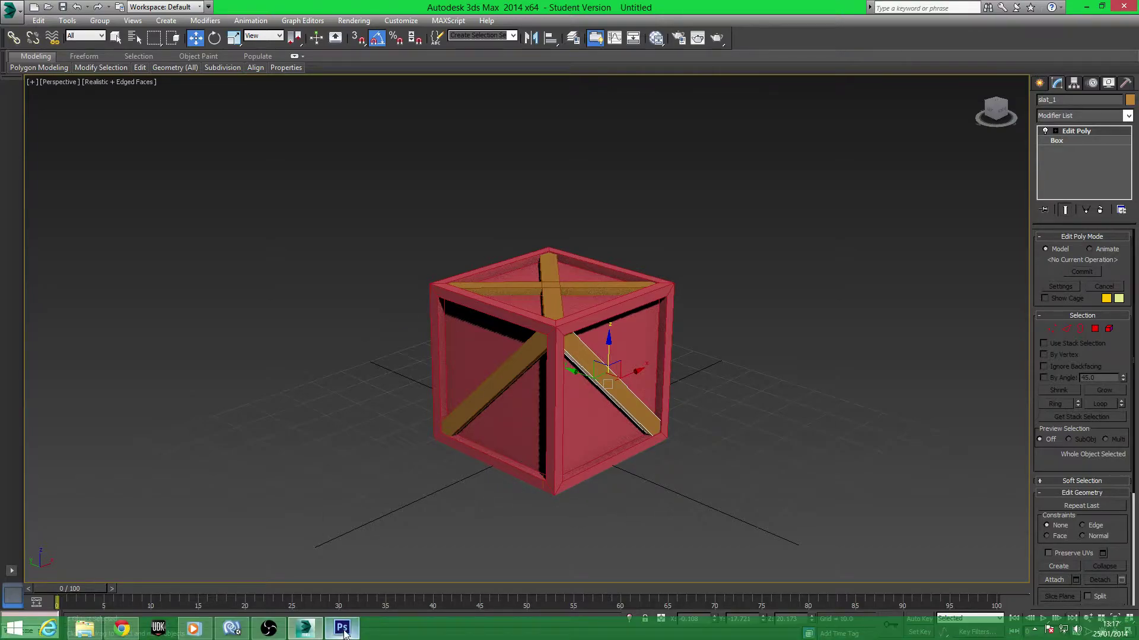
{"action": "left_click", "coordinate": [342, 628]}
{"action": "left_click", "coordinate": [309, 633]}
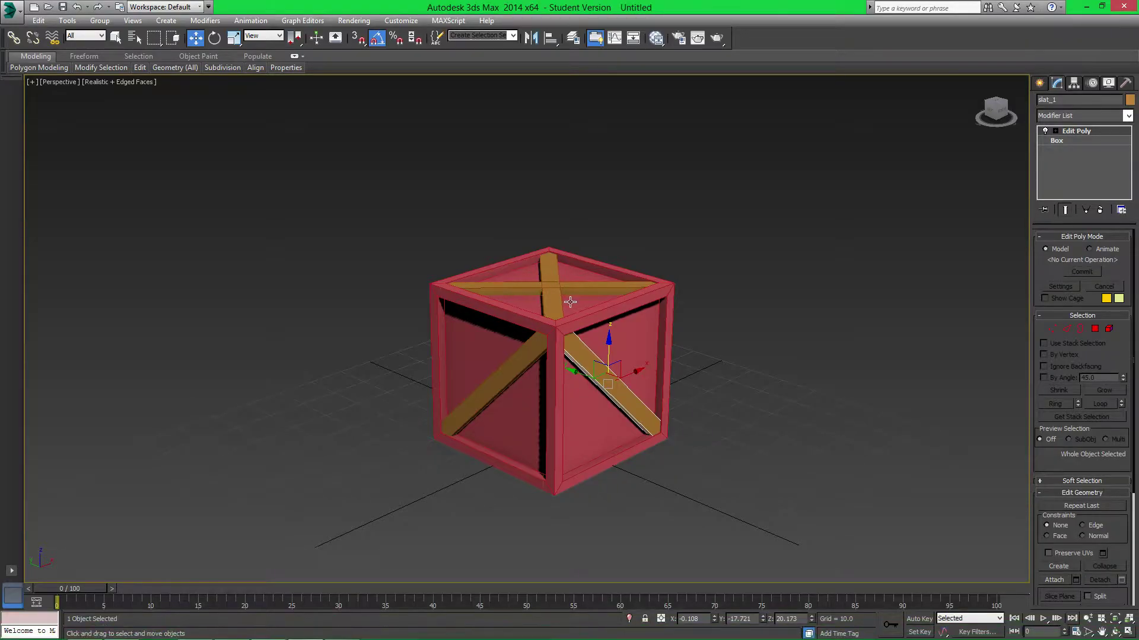
Inspect the crossed slats on the crate's top face and the single slats on its side faces.
{"action": "middle_click_drag", "start_coordinate": [528, 283], "coordinate": [589, 293], "text": "alt"}
{"action": "scroll", "coordinate": [596, 266], "scroll_direction": "up", "scroll_amount": 3}
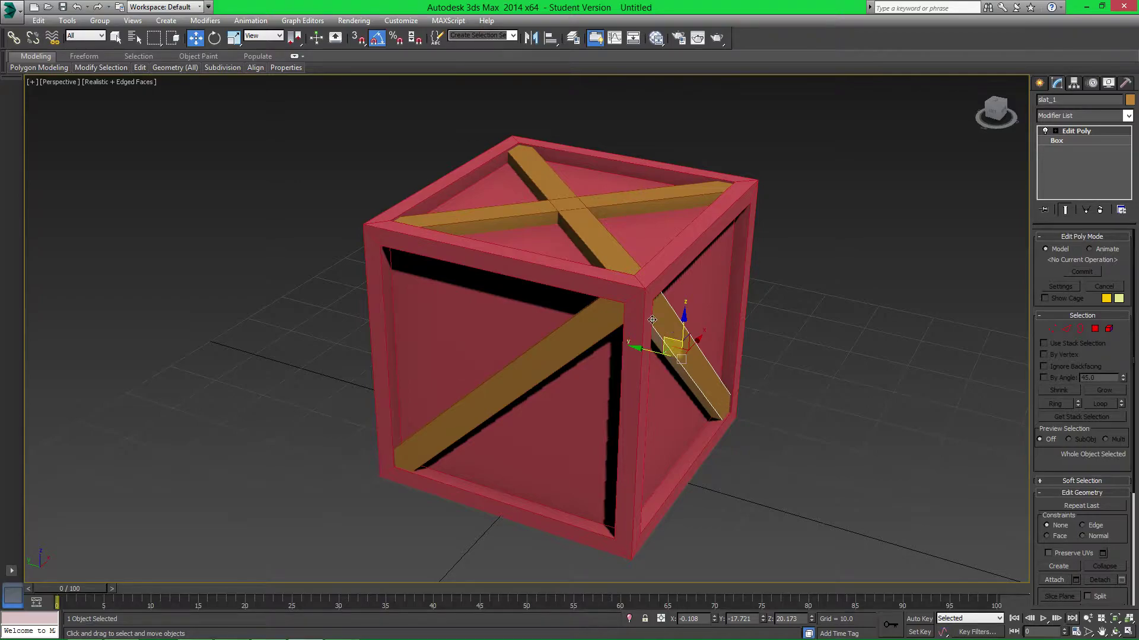
{"action": "middle_click_drag", "start_coordinate": [729, 232], "coordinate": [614, 238]}
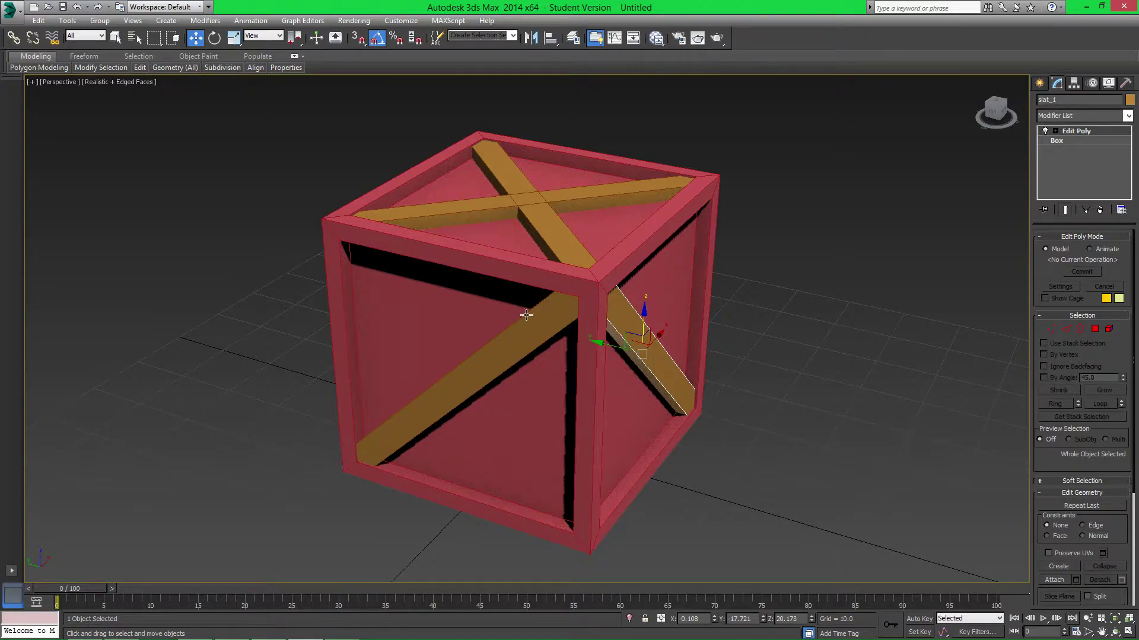
{"action": "left_click", "coordinate": [565, 208]}
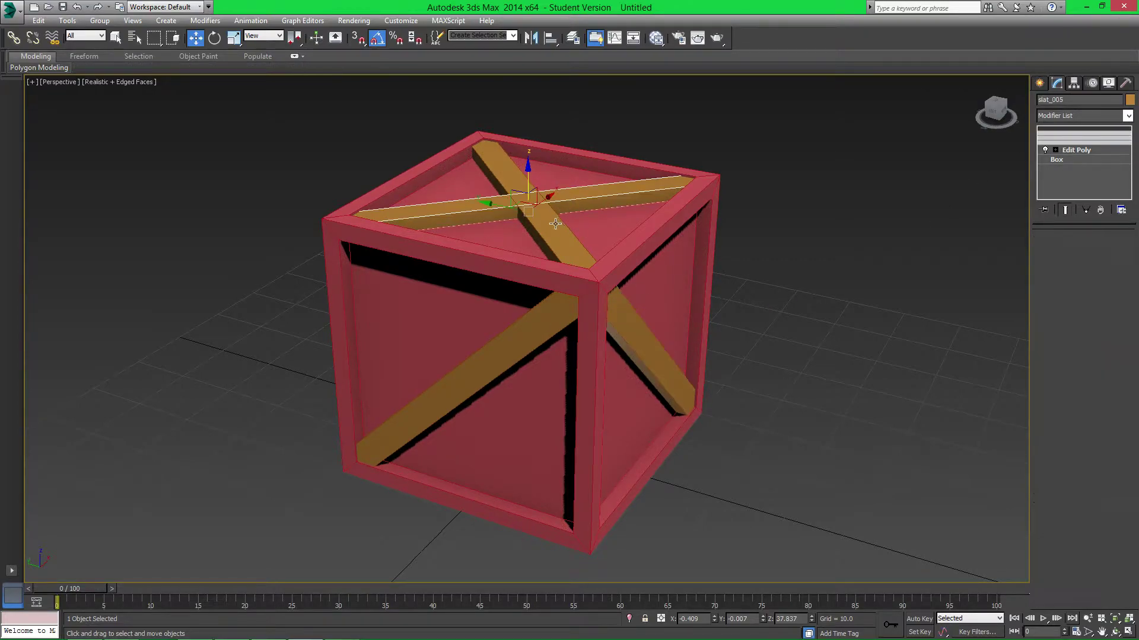
{"action": "left_click", "coordinate": [471, 373]}
{"action": "scroll", "coordinate": [570, 270], "scroll_direction": "up", "scroll_amount": 3}
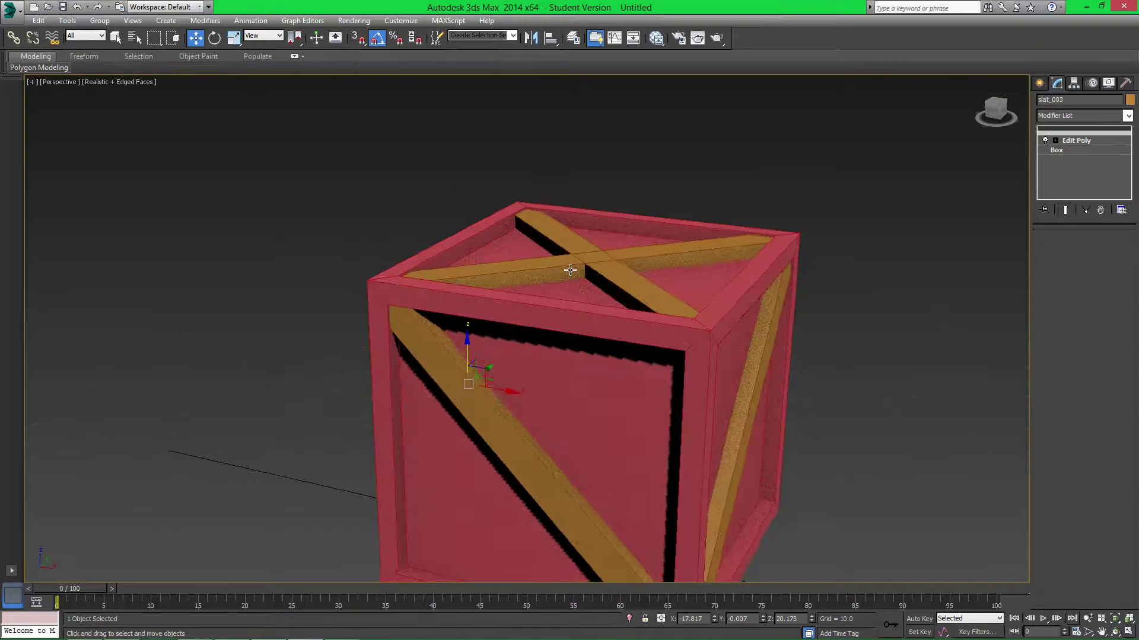
{"action": "left_click", "coordinate": [739, 382]}
{"action": "middle_click_drag", "start_coordinate": [739, 381], "coordinate": [596, 294], "text": "alt"}
{"action": "scroll", "coordinate": [588, 268], "scroll_direction": "down", "scroll_amount": 3}
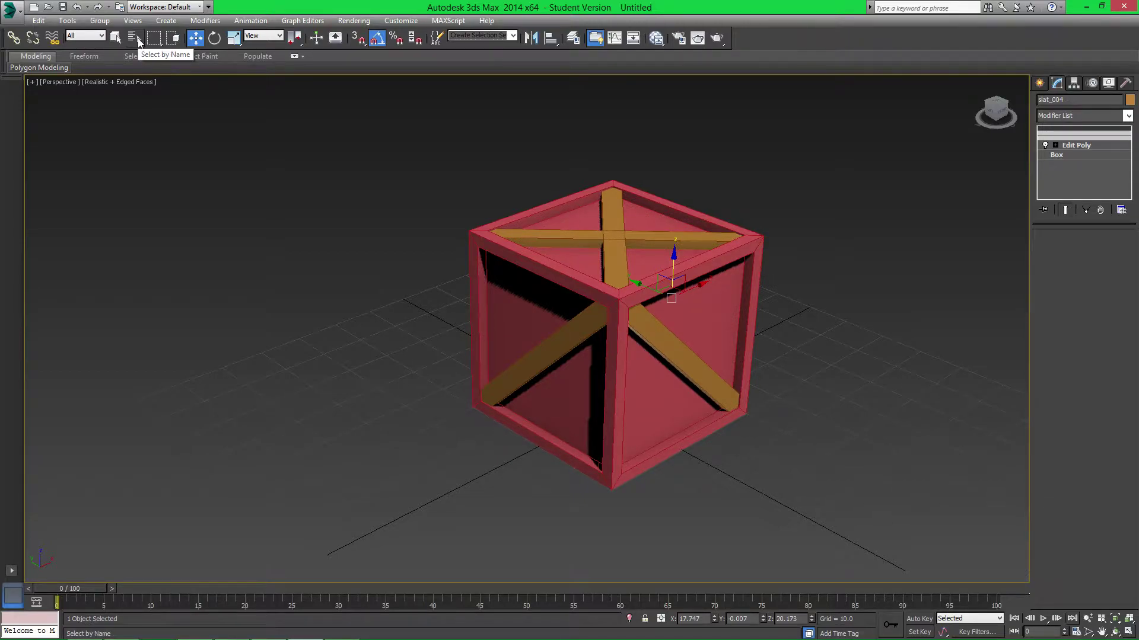
Select the stray objects Box001 to Box015 by name, delete them, and frame the remaining crate.
{"action": "left_click", "coordinate": [135, 38]}
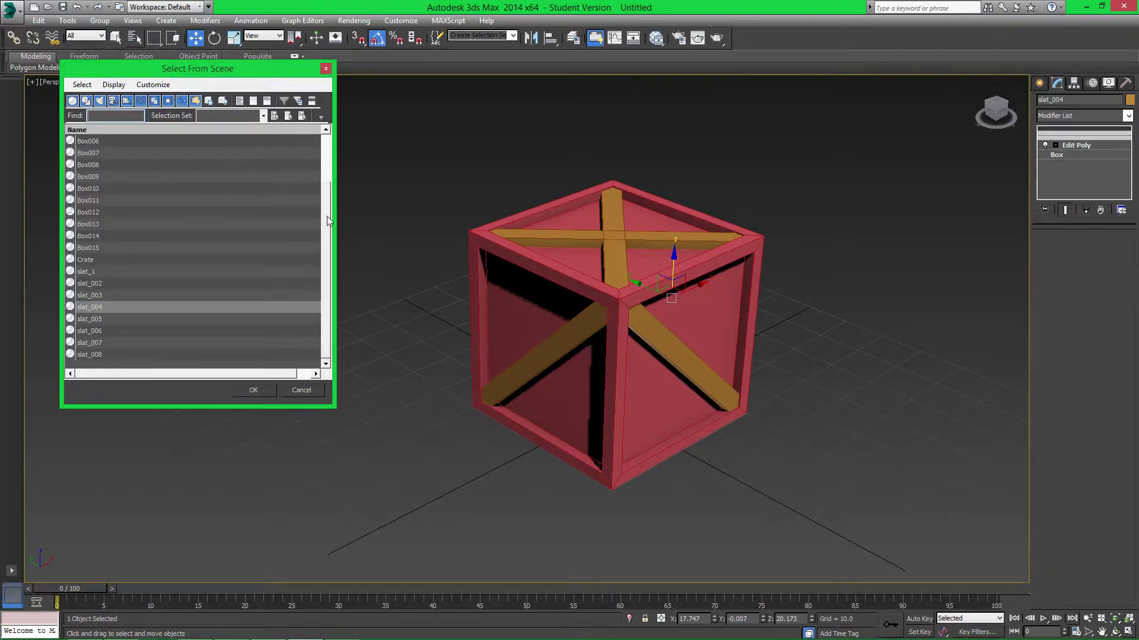
{"action": "left_click_drag", "start_coordinate": [326, 216], "coordinate": [322, 152]}
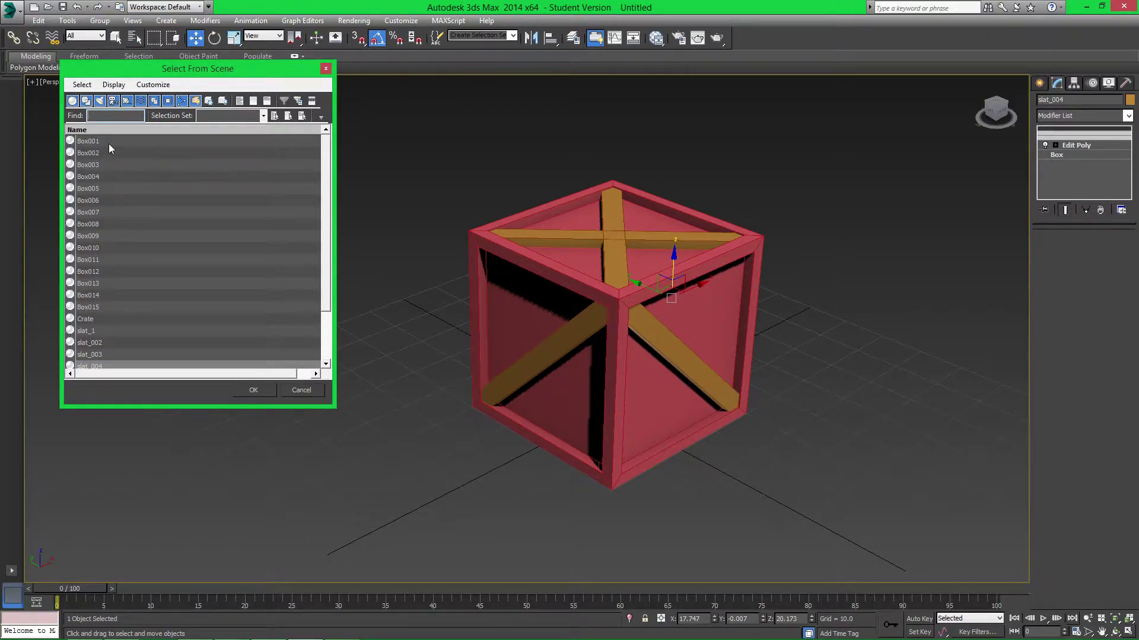
{"action": "left_click_drag", "start_coordinate": [98, 314], "coordinate": [96, 146]}
{"action": "left_click", "coordinate": [255, 389]}
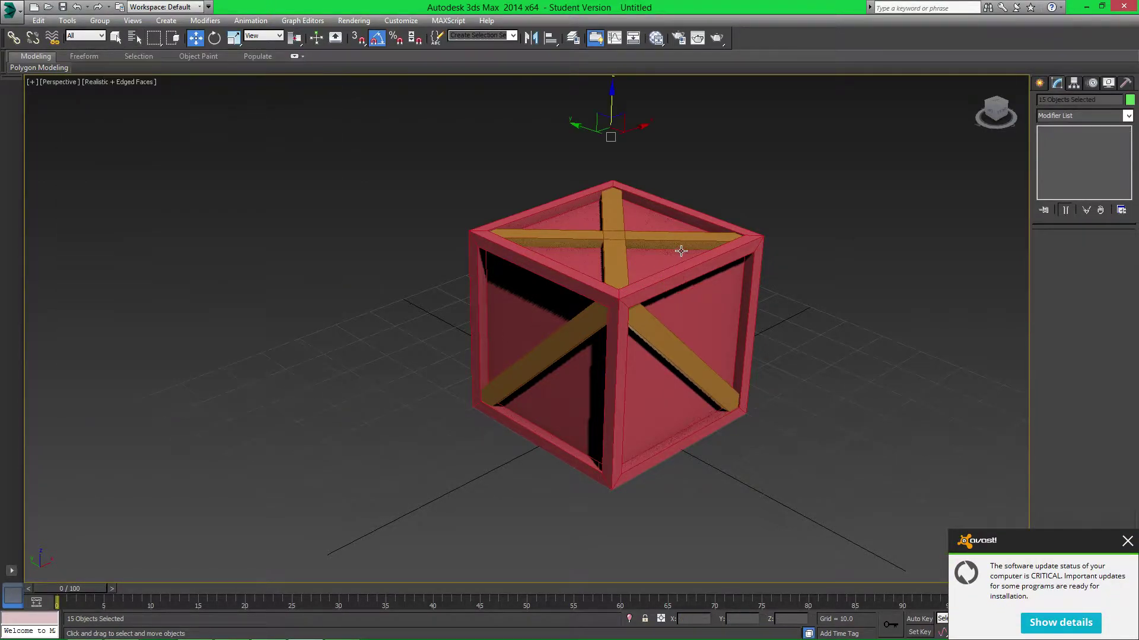
{"action": "middle_click_drag", "start_coordinate": [710, 214], "coordinate": [573, 388]}
{"action": "left_click", "coordinate": [573, 393]}
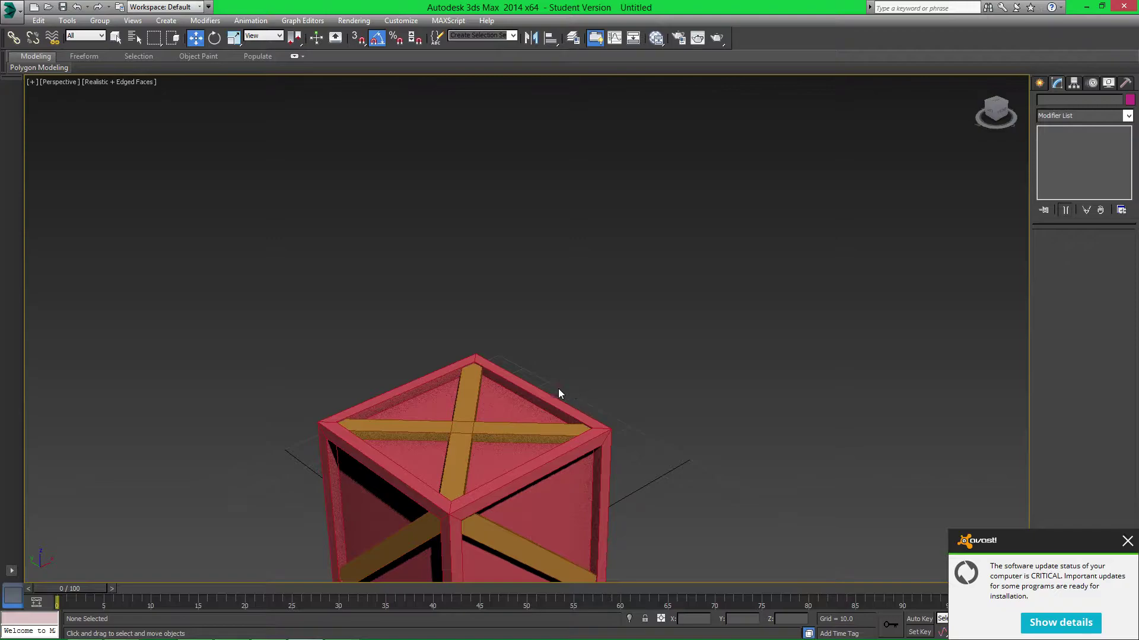
{"action": "key", "text": "z"}
Check the remaining slats in the scene's object list and select slat_1 by name.
{"action": "key", "text": "h"}
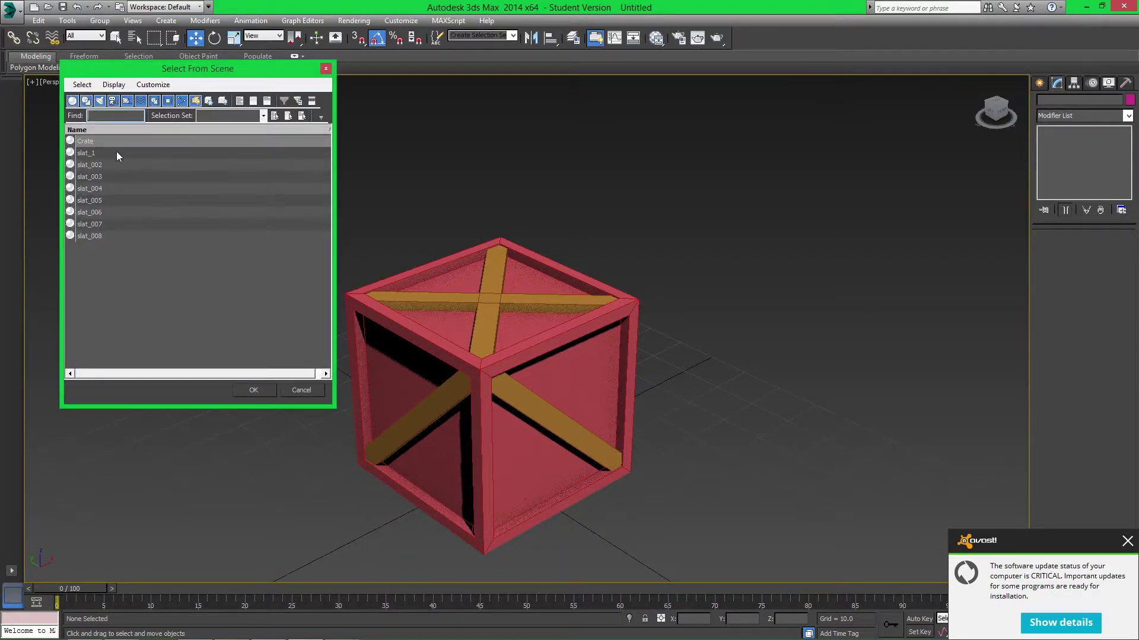
{"action": "left_click", "coordinate": [98, 154]}
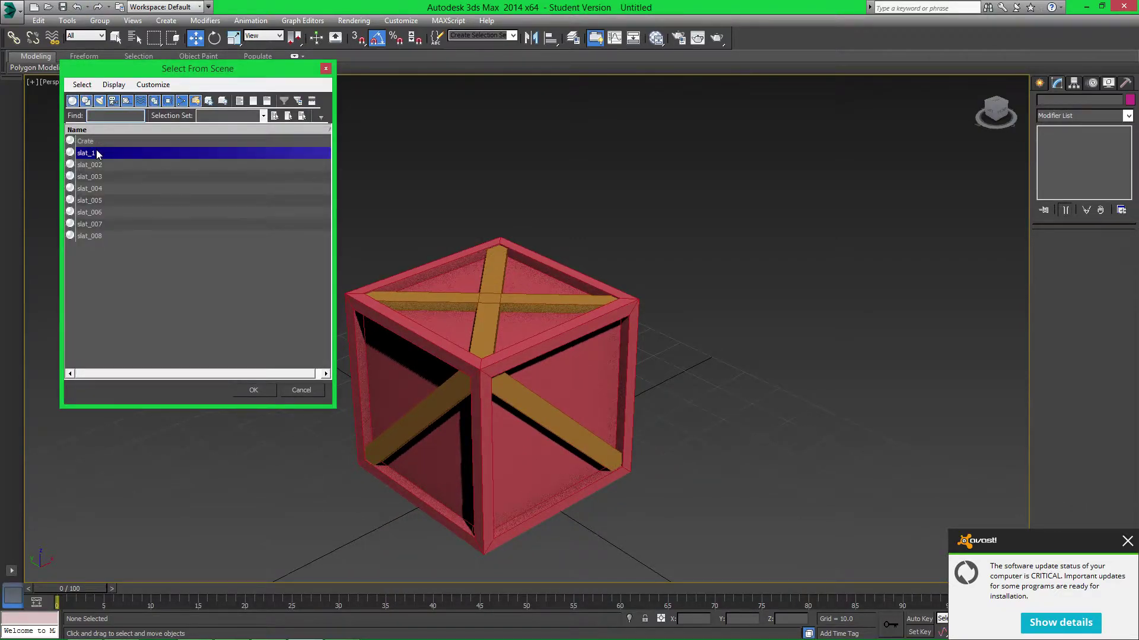
{"action": "left_click", "coordinate": [102, 168]}
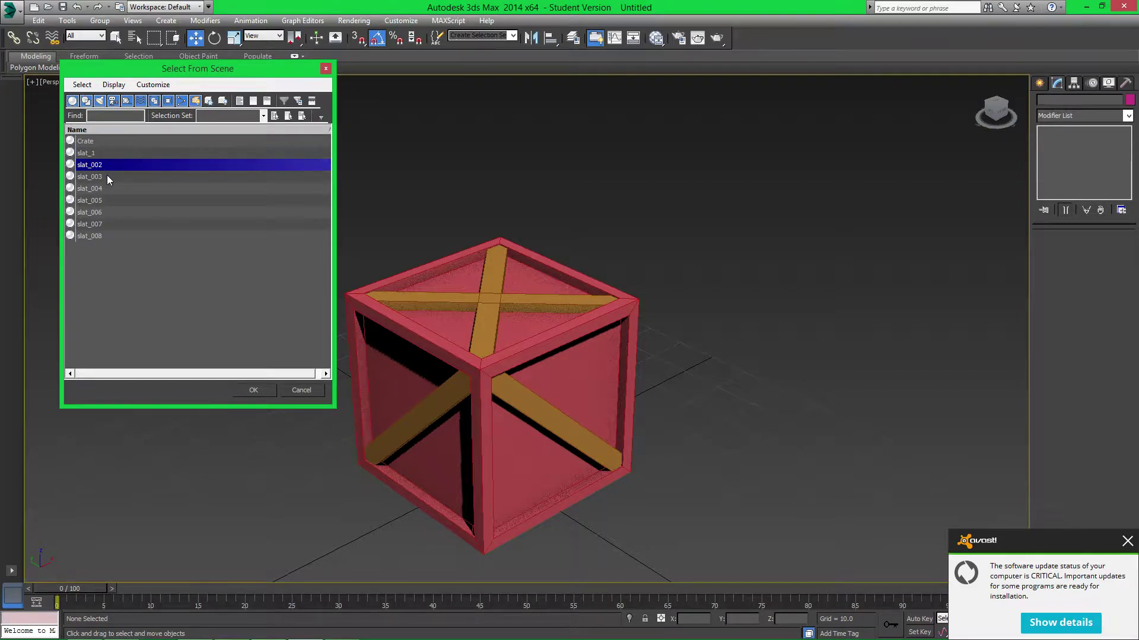
{"action": "left_click", "coordinate": [107, 176]}
{"action": "left_click", "coordinate": [105, 186]}
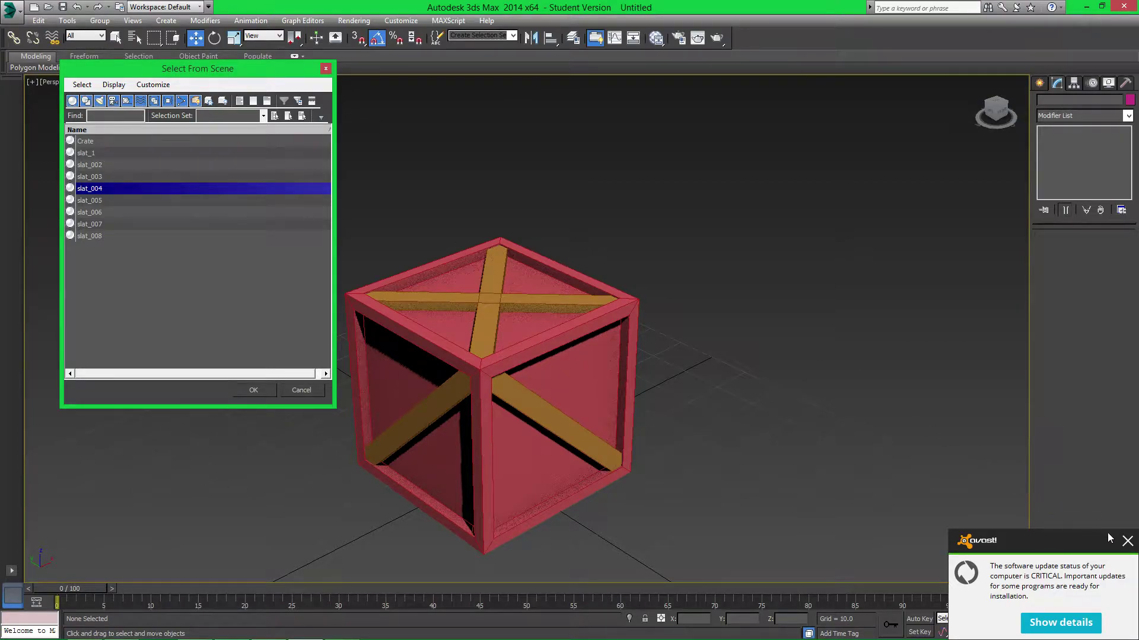
{"action": "left_click", "coordinate": [1125, 542]}
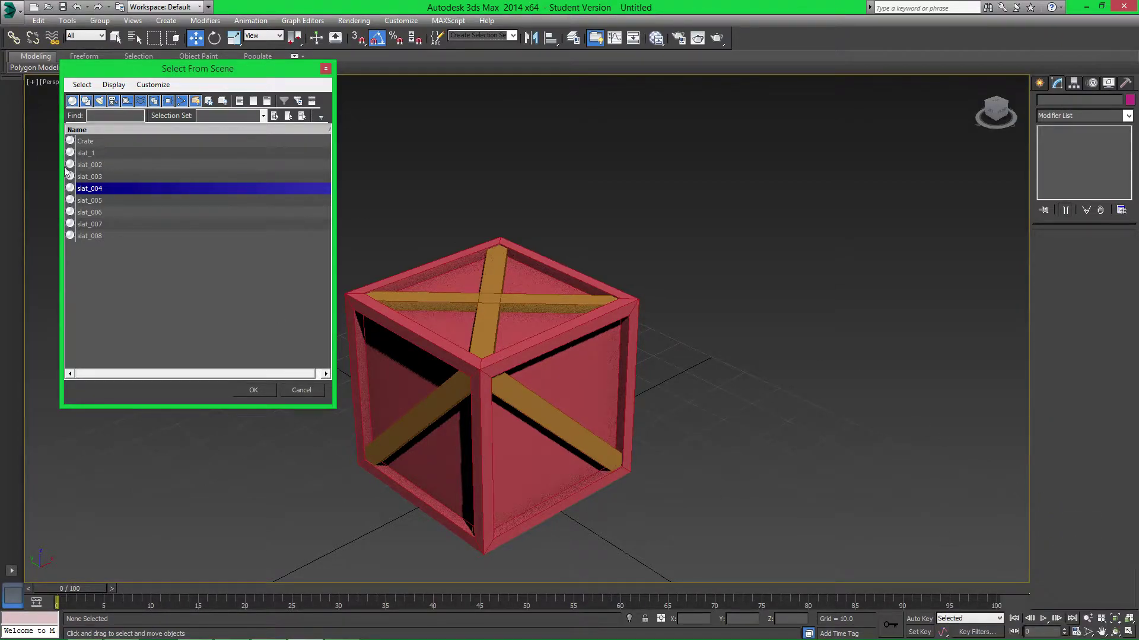
{"action": "double_click", "coordinate": [92, 153]}
{"action": "middle_click_drag", "start_coordinate": [546, 384], "coordinate": [545, 262]}
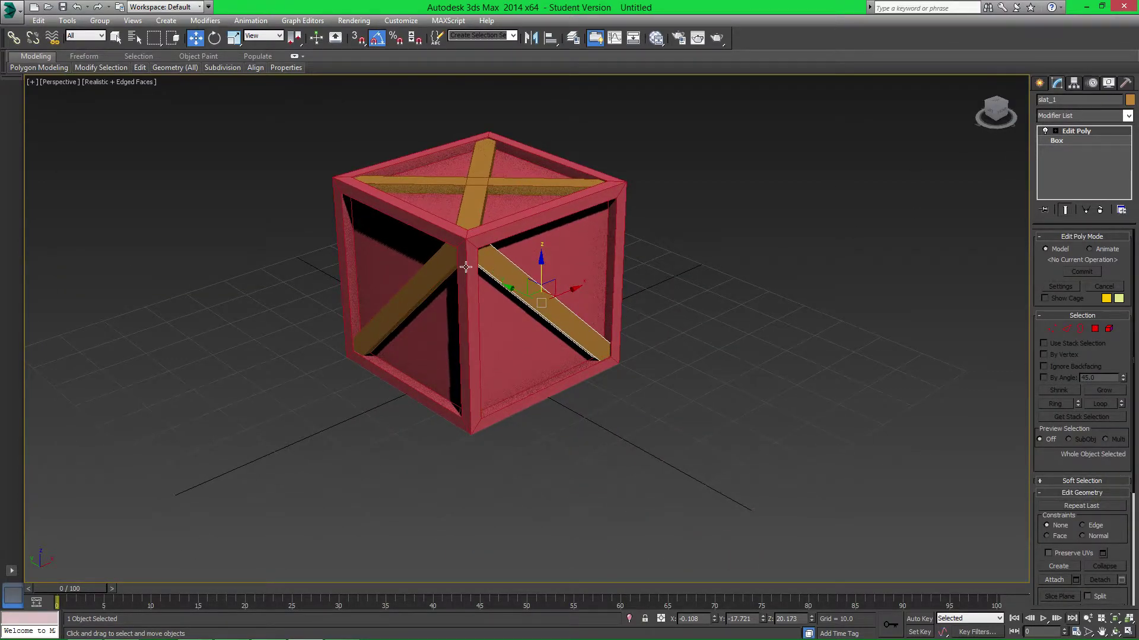
Compare slat_1 with the other slats around the crate, selecting several of them from different sides.
{"action": "middle_click_drag", "start_coordinate": [466, 268], "coordinate": [472, 261], "text": "alt"}
{"action": "scroll", "coordinate": [471, 261], "scroll_direction": "up", "scroll_amount": 4}
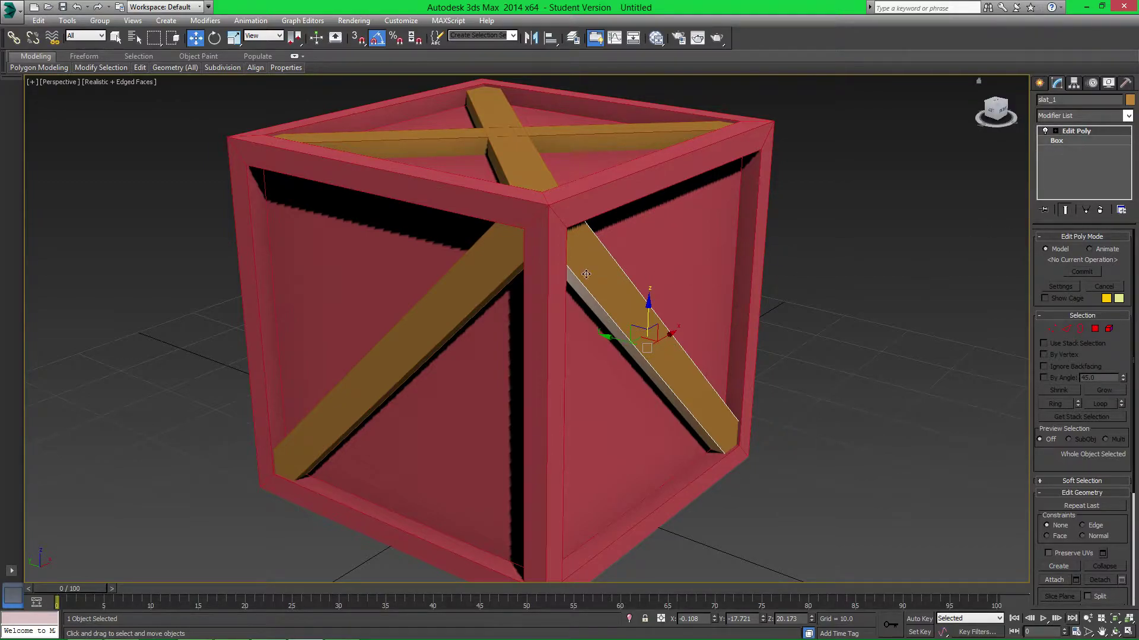
{"action": "left_click", "coordinate": [465, 276]}
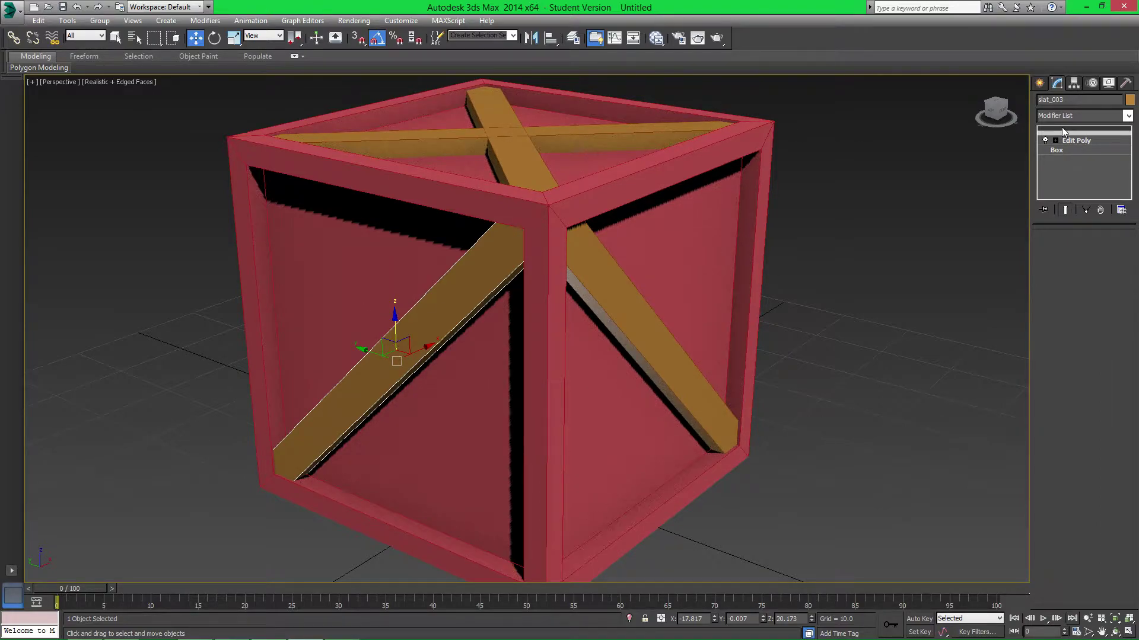
{"action": "middle_click_drag", "start_coordinate": [719, 220], "coordinate": [565, 219], "text": "alt"}
{"action": "left_click", "coordinate": [504, 161]}
{"action": "left_click", "coordinate": [438, 170]}
{"action": "left_click", "coordinate": [638, 269]}
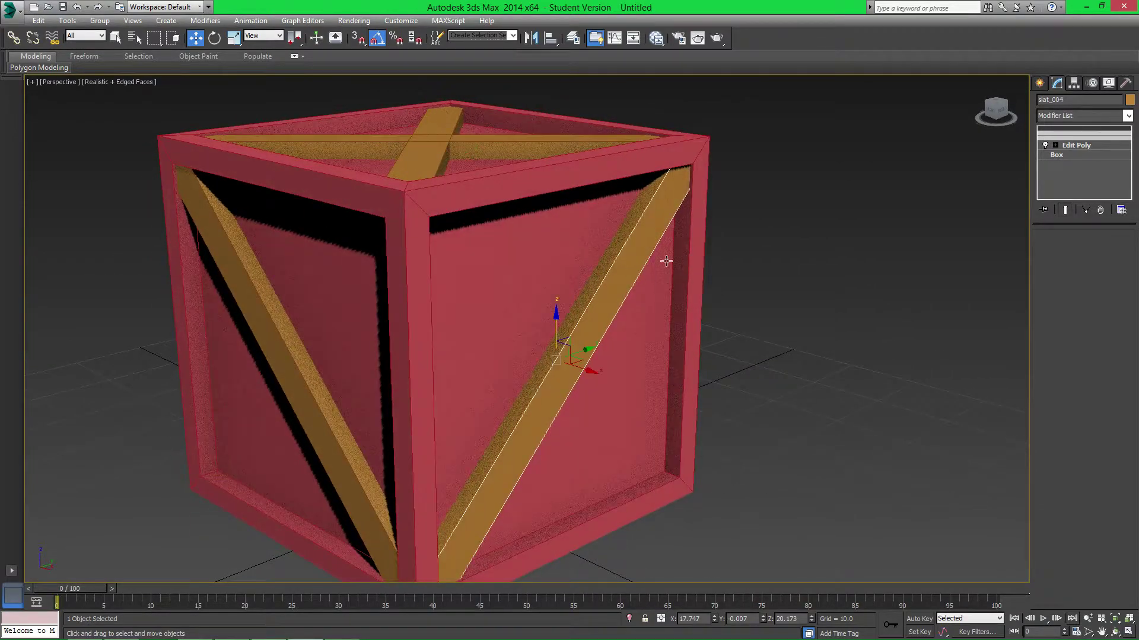
{"action": "middle_click_drag", "start_coordinate": [771, 196], "coordinate": [949, 172], "text": "alt"}
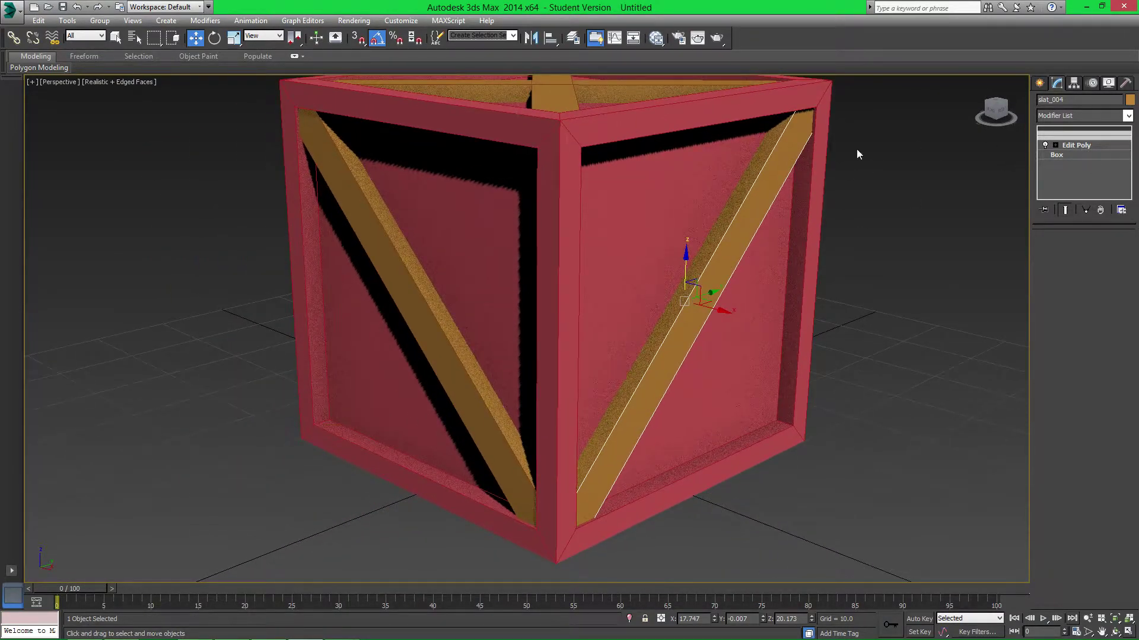
{"action": "middle_click_drag", "start_coordinate": [857, 154], "coordinate": [571, 325], "text": "alt"}
{"action": "left_click", "coordinate": [961, 249]}
{"action": "middle_click_drag", "start_coordinate": [682, 346], "coordinate": [536, 373], "text": "alt"}
{"action": "scroll", "coordinate": [559, 300], "scroll_direction": "down", "scroll_amount": 5}
{"action": "left_click", "coordinate": [746, 372]}
{"action": "left_click", "coordinate": [536, 373]}
{"action": "middle_click_drag", "start_coordinate": [796, 387], "coordinate": [587, 303], "text": "alt"}
{"action": "left_click", "coordinate": [605, 511]}
{"action": "scroll", "coordinate": [630, 386], "scroll_direction": "up", "scroll_amount": 3}
{"action": "scroll", "coordinate": [630, 386], "scroll_direction": "down", "scroll_amount": 5}
{"action": "scroll", "coordinate": [563, 337], "scroll_direction": "up", "scroll_amount": 6}
{"action": "scroll", "coordinate": [562, 336], "scroll_direction": "down", "scroll_amount": 6}
Add an Unwrap UVW modifier to slat_1, above its Edit Poly modifier.
{"action": "left_click", "coordinate": [511, 386]}
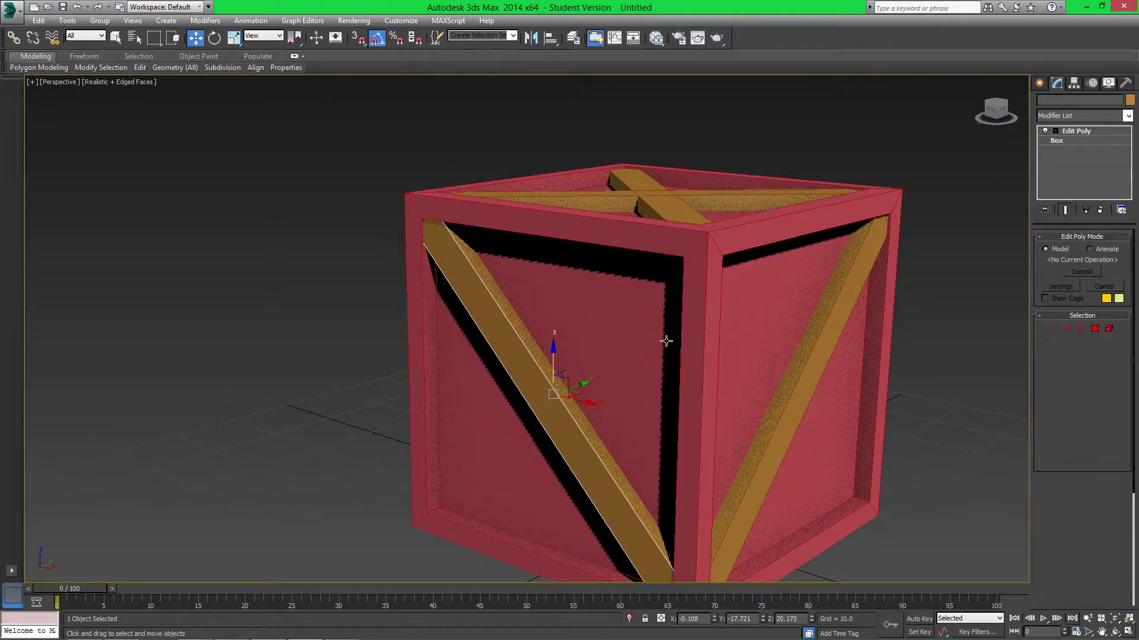
{"action": "middle_click_drag", "start_coordinate": [666, 338], "coordinate": [623, 271], "text": "alt"}
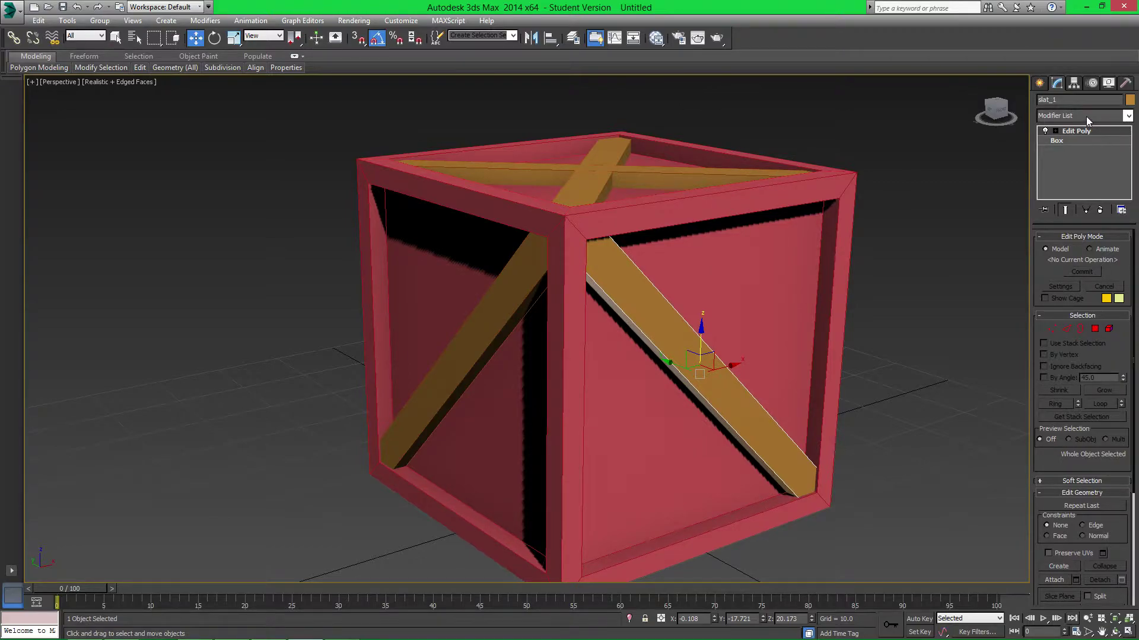
{"action": "left_click", "coordinate": [1126, 116]}
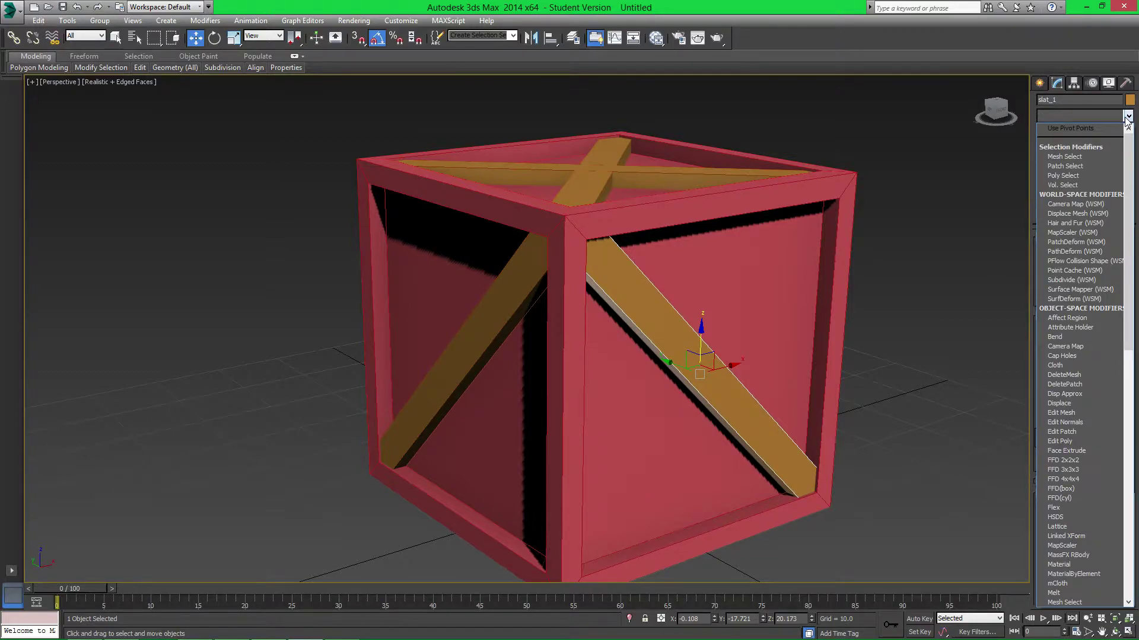
{"action": "key", "text": "u"}
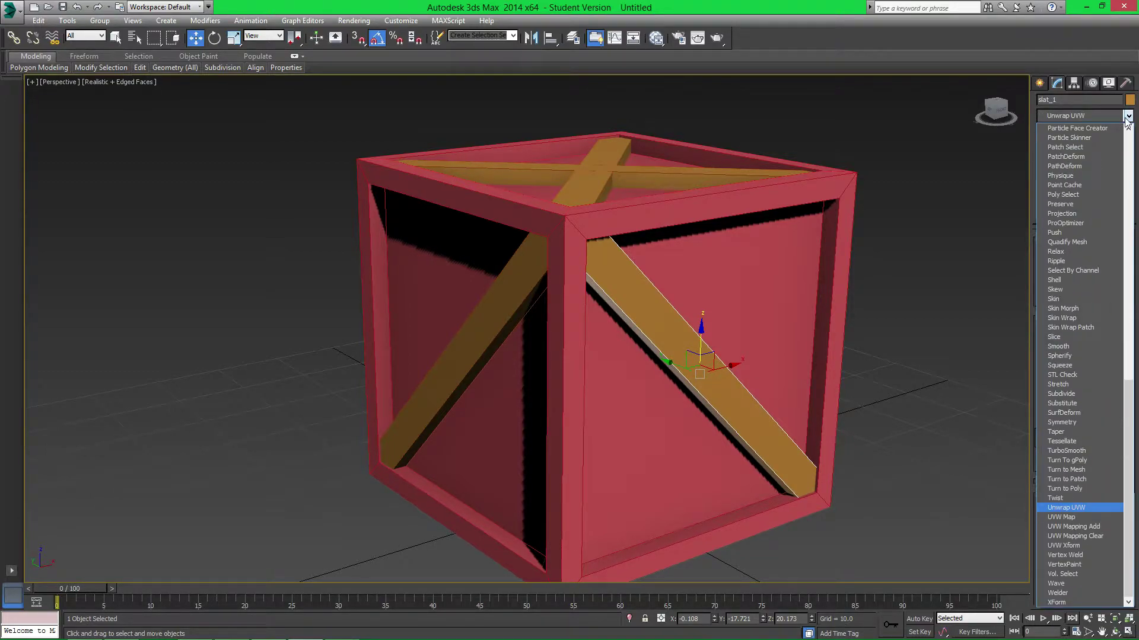
{"action": "left_click", "coordinate": [1074, 510]}
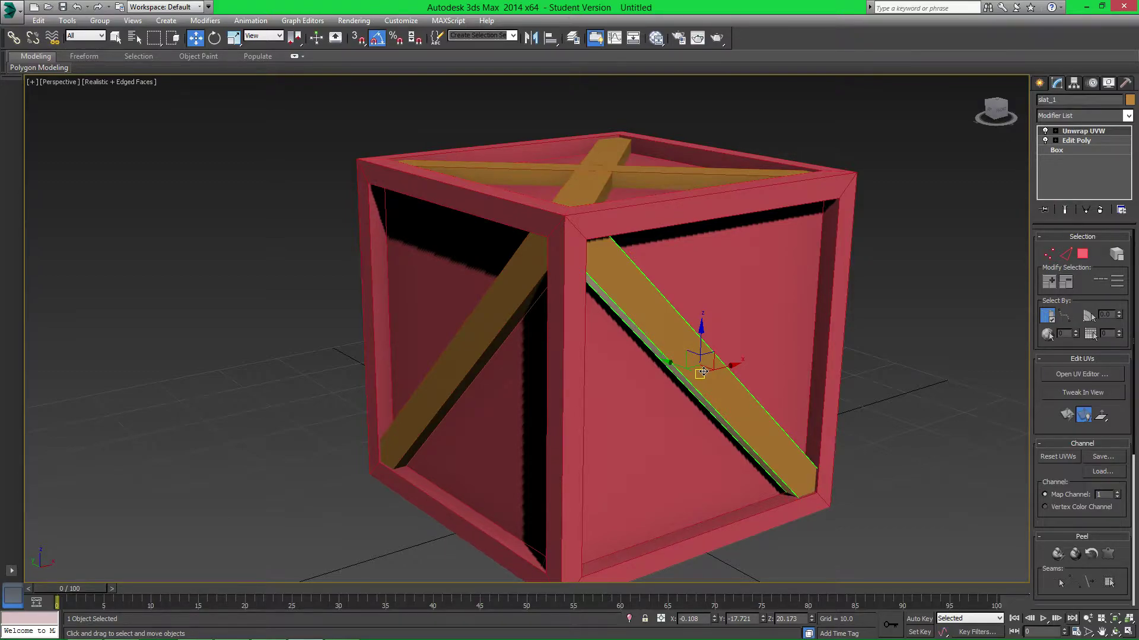
Hide every object except slat_1, then clear the selection.
{"action": "middle_click_drag", "start_coordinate": [703, 372], "coordinate": [682, 353], "text": "alt"}
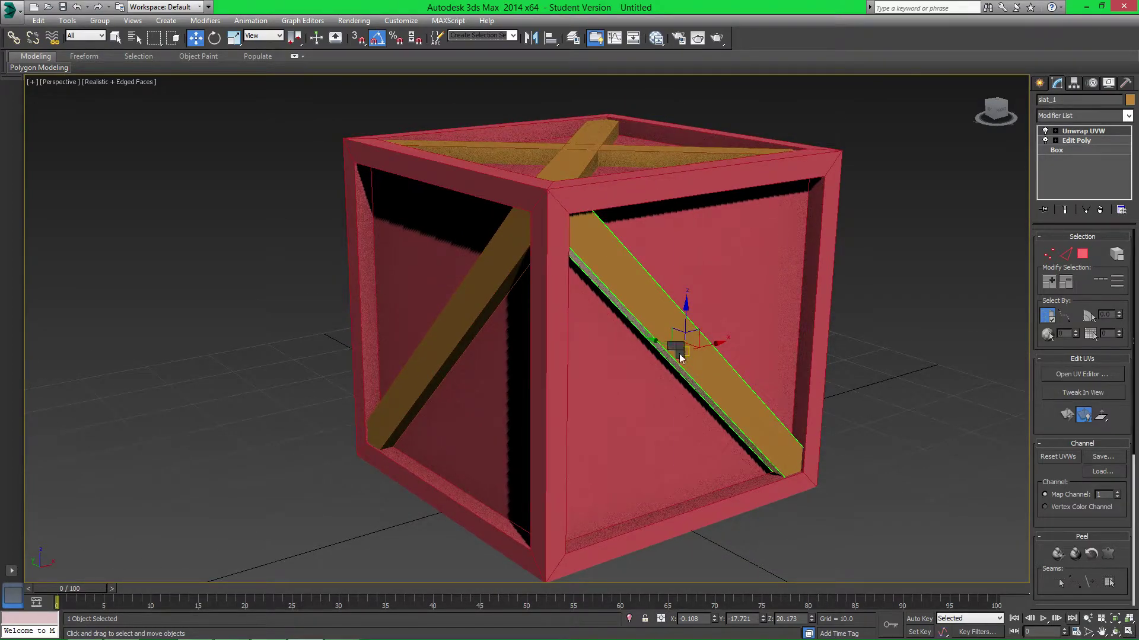
{"action": "right_click", "coordinate": [679, 354]}
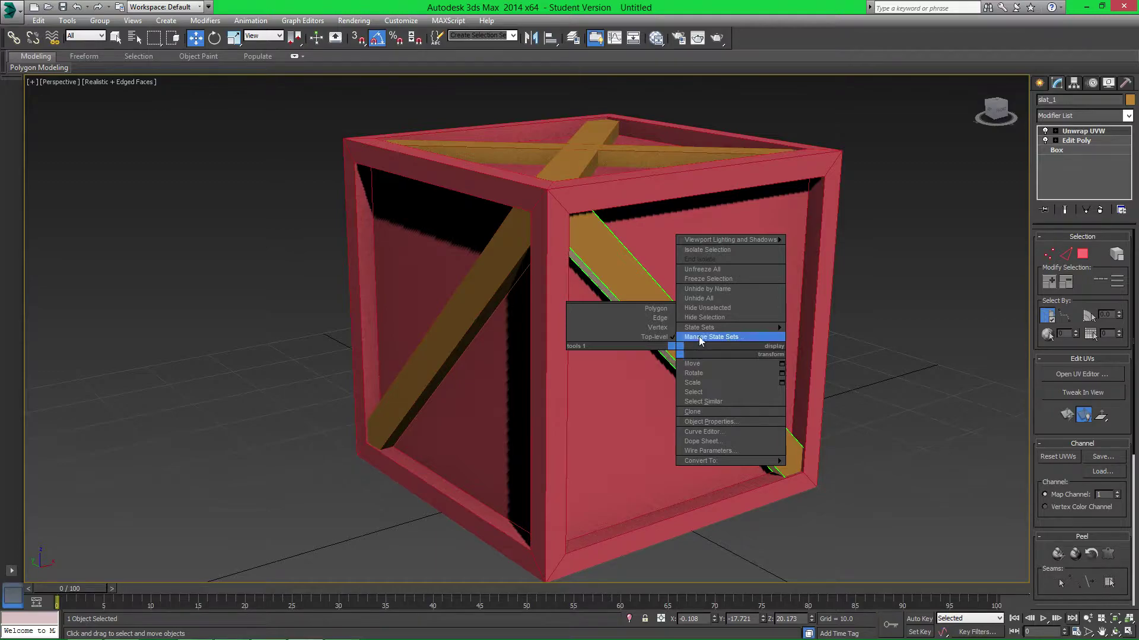
{"action": "left_click", "coordinate": [714, 311]}
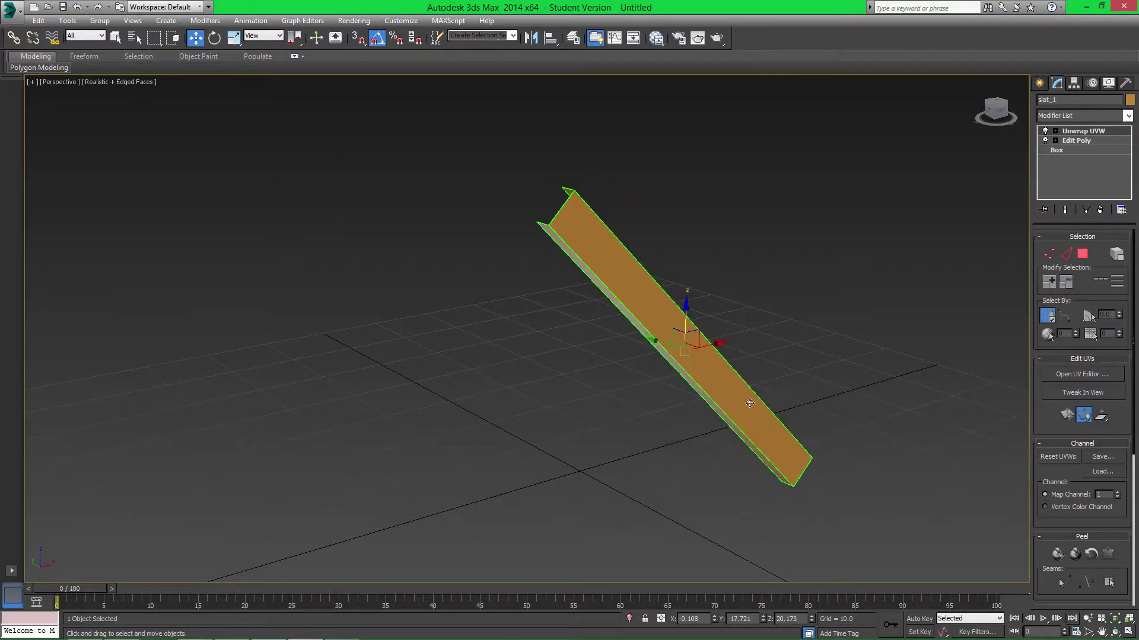
{"action": "middle_click_drag", "start_coordinate": [837, 470], "coordinate": [809, 409]}
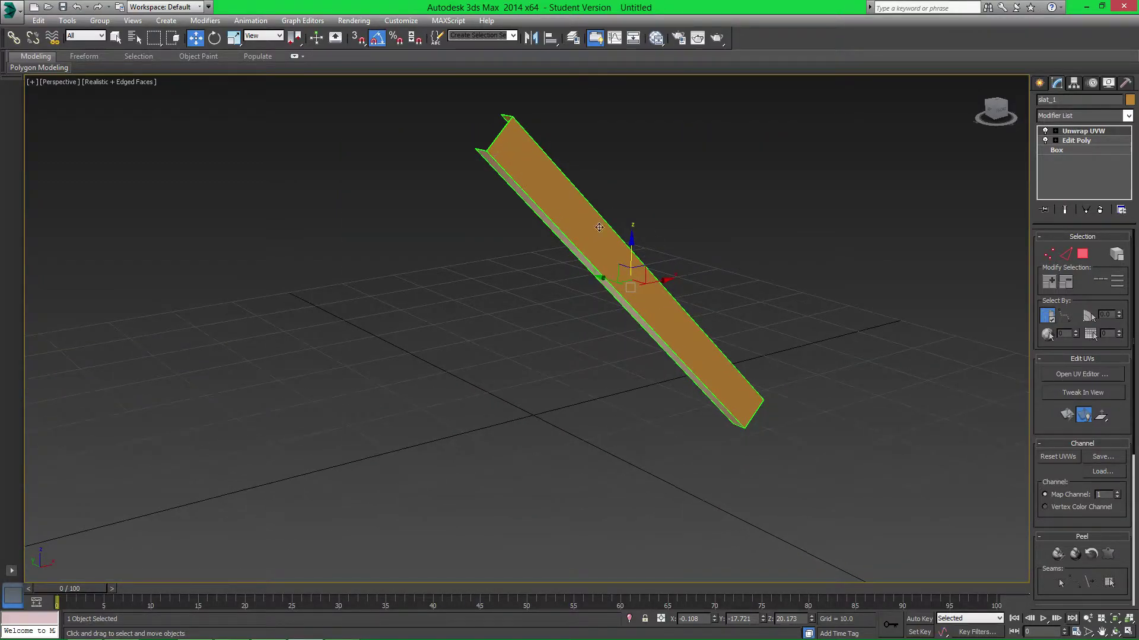
{"action": "left_click", "coordinate": [801, 261]}
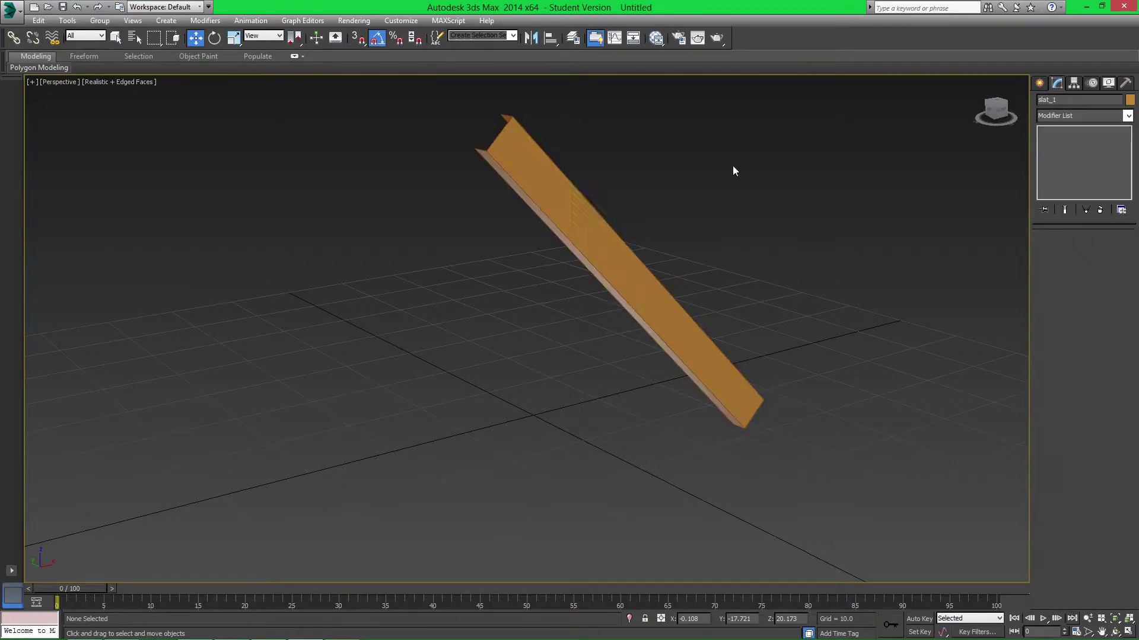
Select and deselect slat_1 in the viewport, leaving it selected.
{"action": "left_click", "coordinate": [553, 195]}
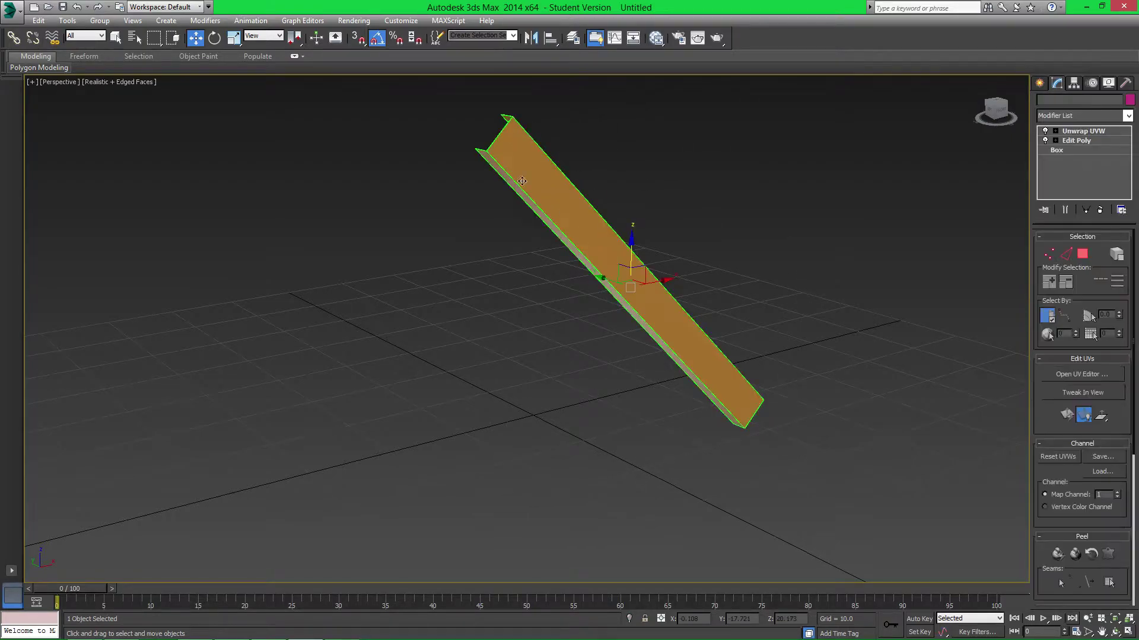
{"action": "left_click", "coordinate": [753, 239]}
{"action": "left_click", "coordinate": [623, 246]}
{"action": "left_click", "coordinate": [770, 282]}
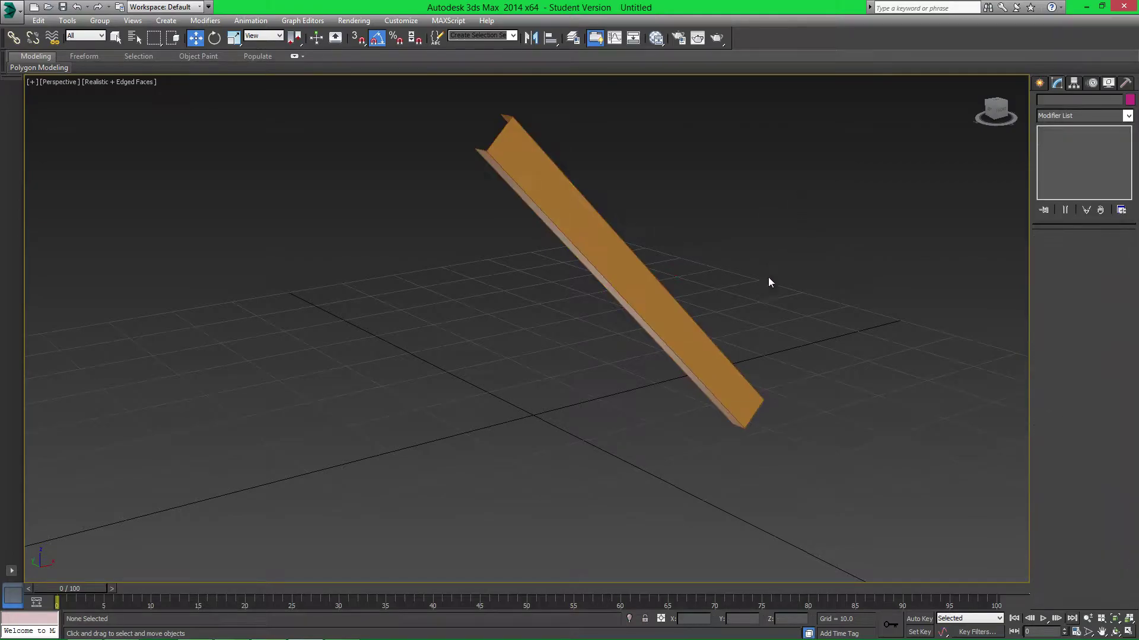
{"action": "left_click", "coordinate": [605, 245]}
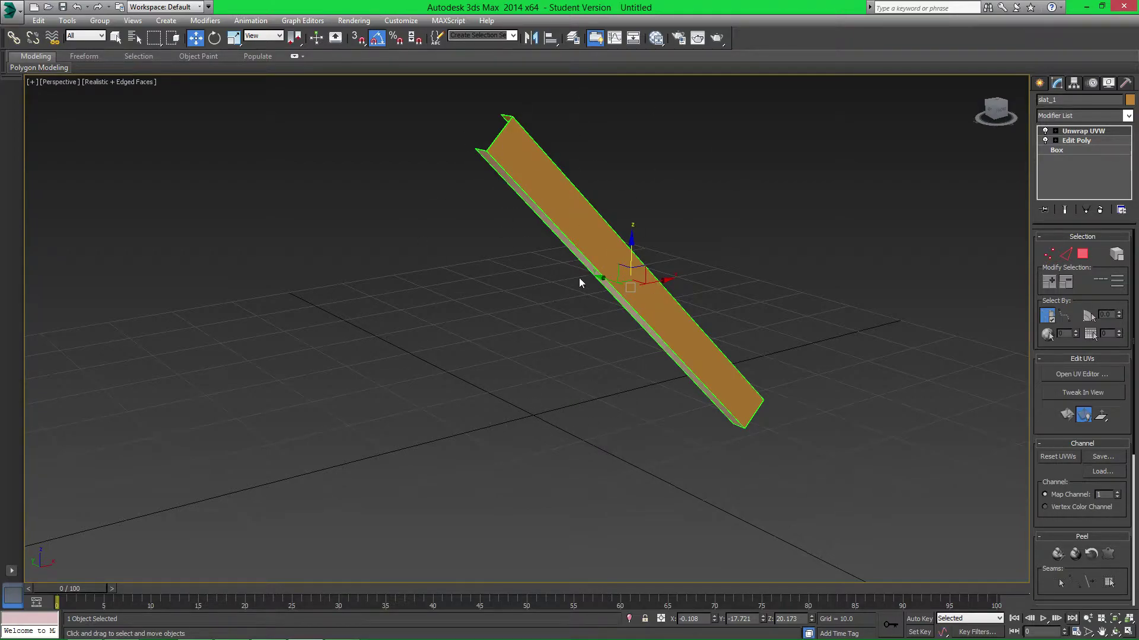
Unhide all of the crate's hidden objects and bring the whole crate into view.
{"action": "right_click", "coordinate": [611, 258]}
{"action": "right_click", "coordinate": [383, 255]}
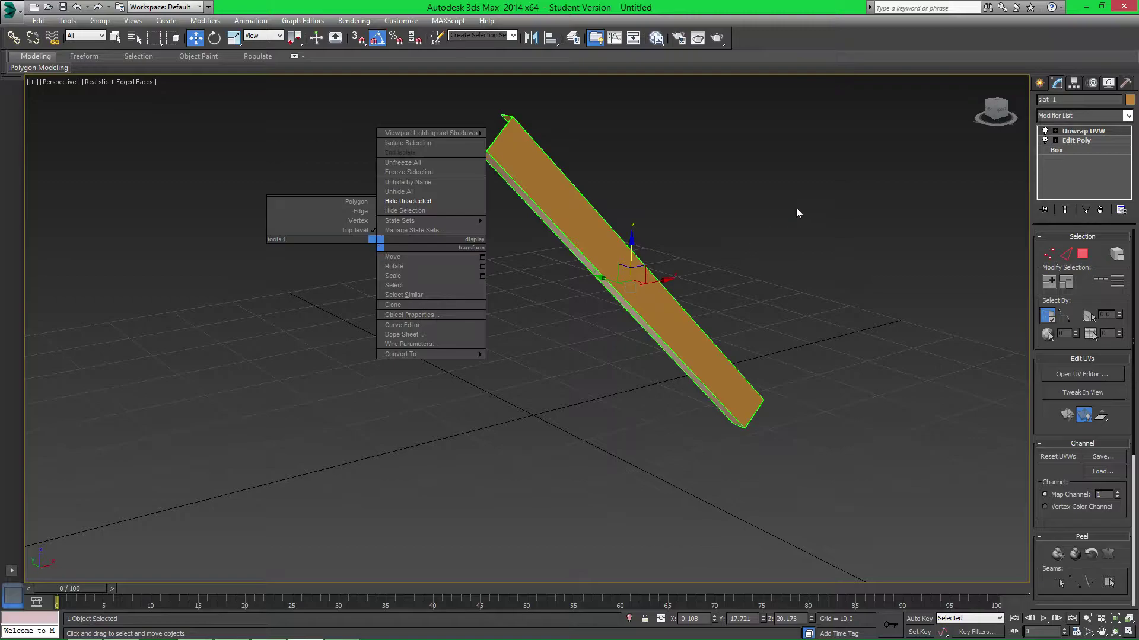
{"action": "right_click", "coordinate": [500, 342]}
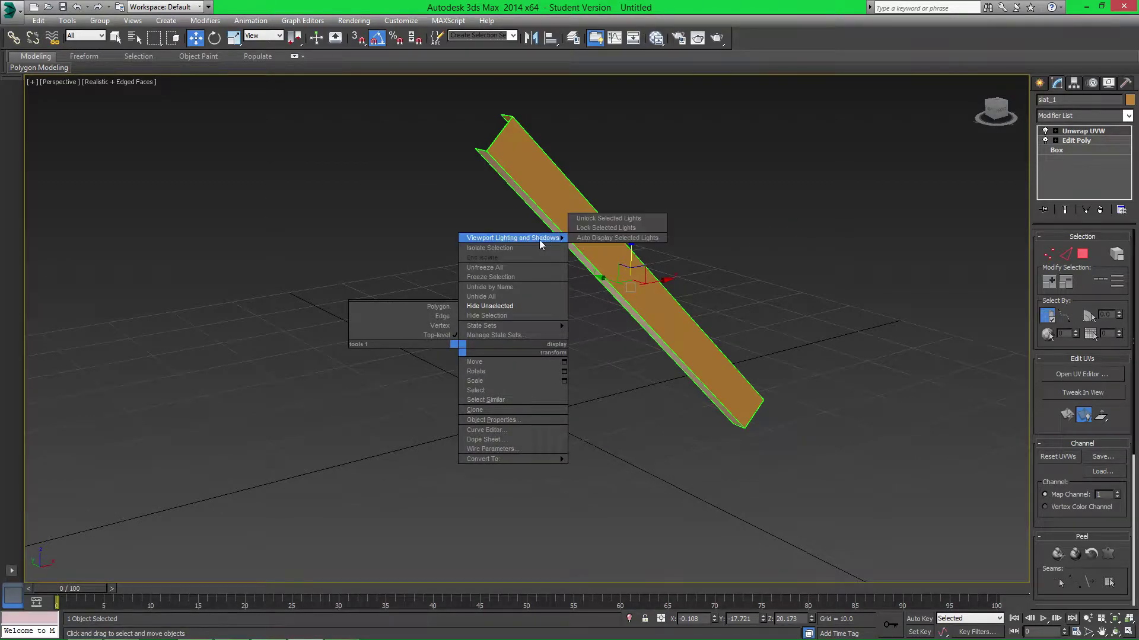
{"action": "left_click", "coordinate": [485, 298]}
{"action": "middle_click_drag", "start_coordinate": [618, 189], "coordinate": [593, 204], "text": "alt"}
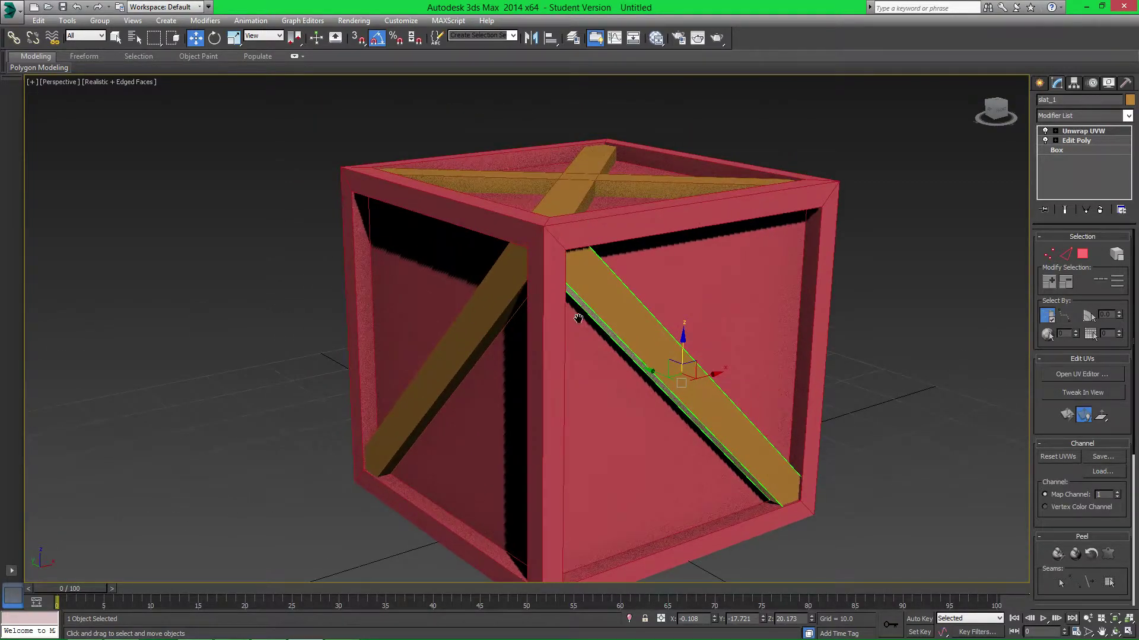
{"action": "middle_click_drag", "start_coordinate": [578, 319], "coordinate": [560, 283]}
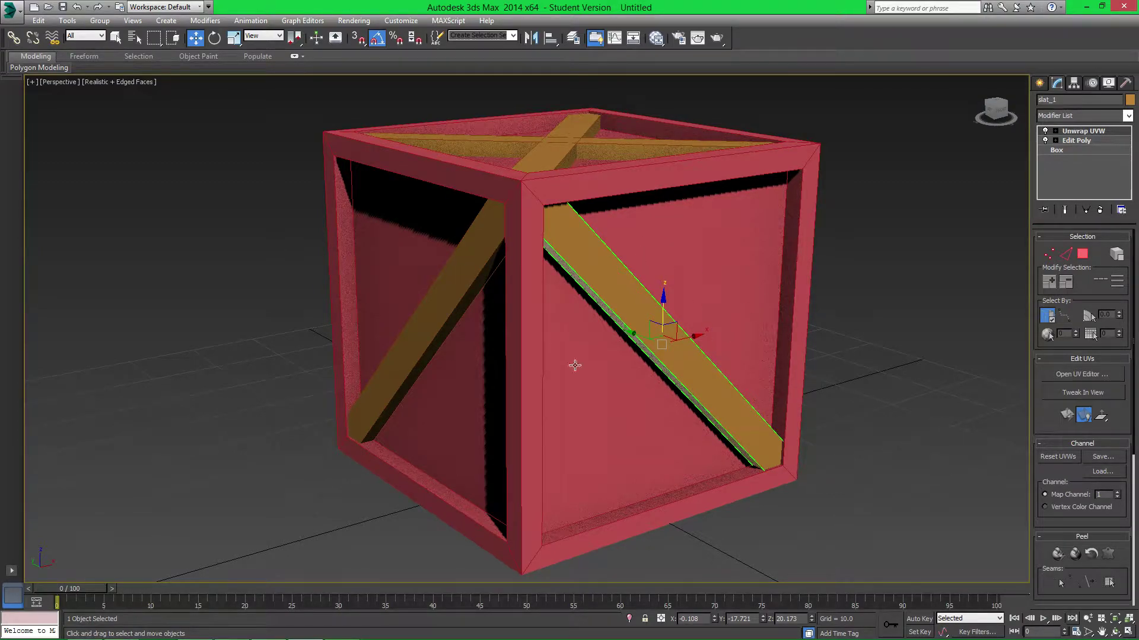
Isolate slat_1 again by hiding all unselected objects, undoing any accidental hiding of the slat itself.
{"action": "right_click", "coordinate": [671, 365]}
{"action": "left_click", "coordinate": [756, 312]}
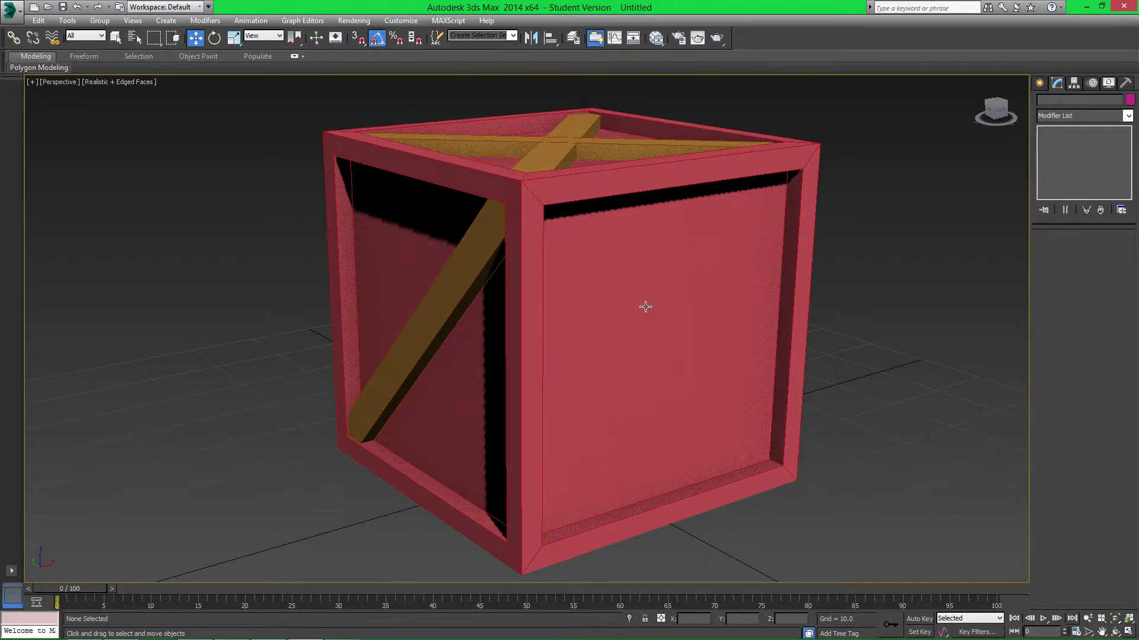
{"action": "right_click", "coordinate": [645, 307]}
{"action": "left_click", "coordinate": [630, 343]}
{"action": "key", "text": "ctrl+z"}
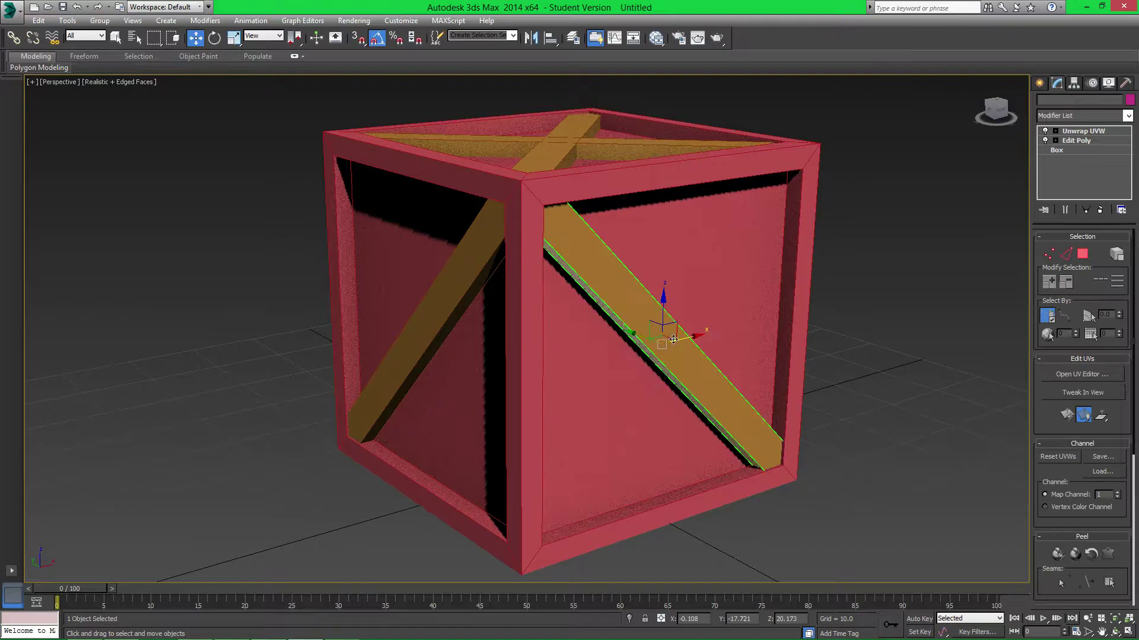
{"action": "right_click", "coordinate": [673, 339]}
{"action": "left_click", "coordinate": [720, 290]}
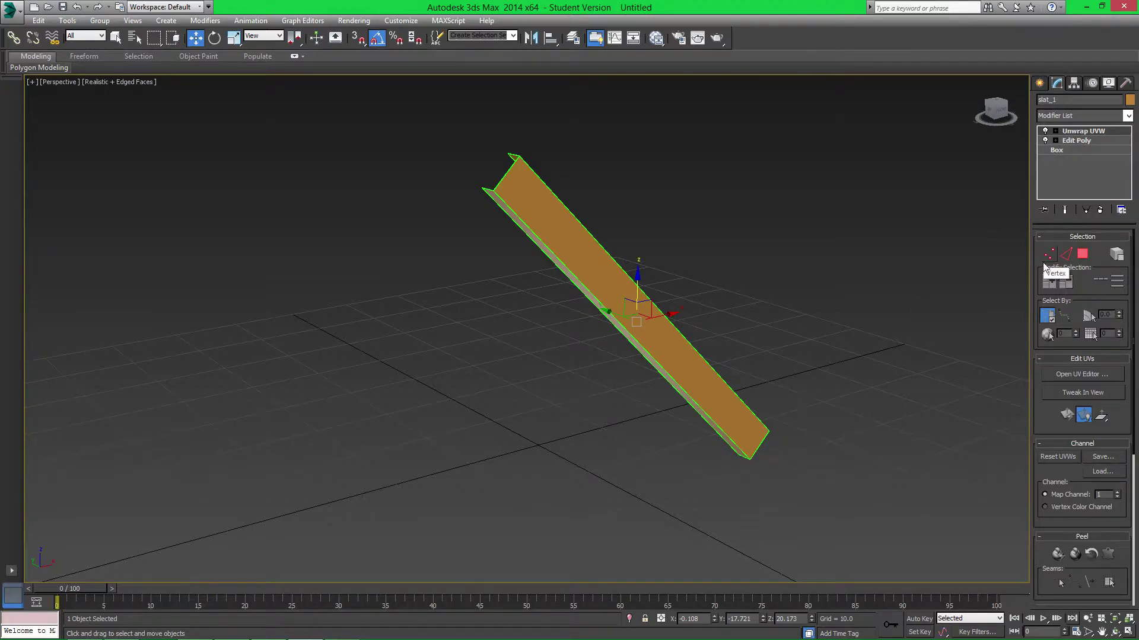
Inspect the selection options of slat_1's Edit Poly modifier, then return to its Unwrap UVW modifier.
{"action": "left_click", "coordinate": [1084, 143]}
{"action": "left_click", "coordinate": [617, 360]}
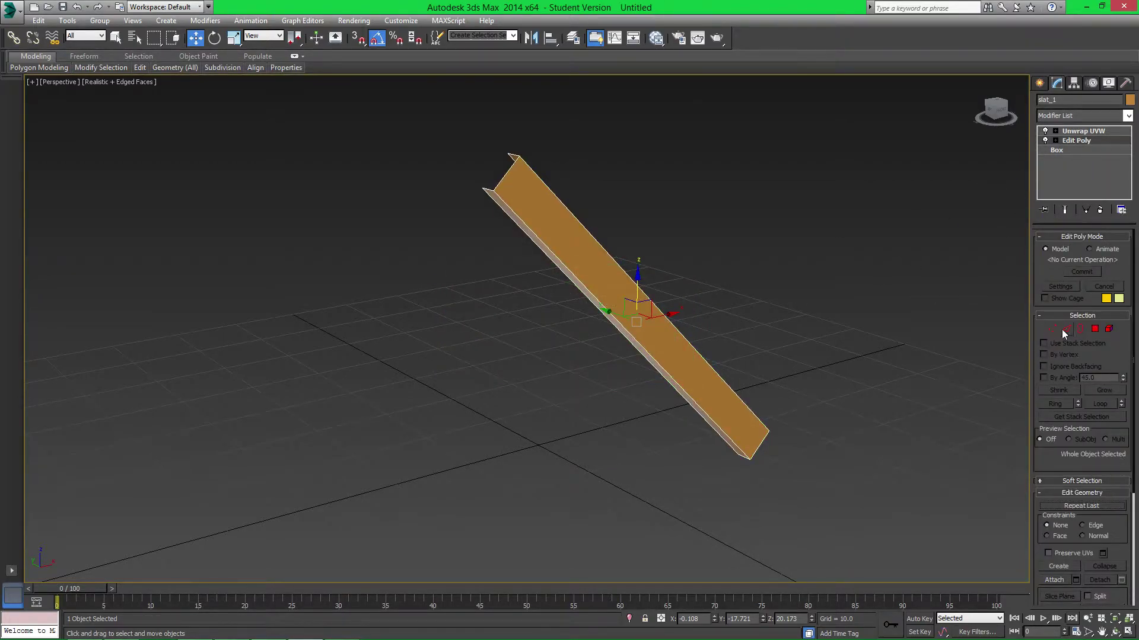
{"action": "left_click", "coordinate": [1083, 132]}
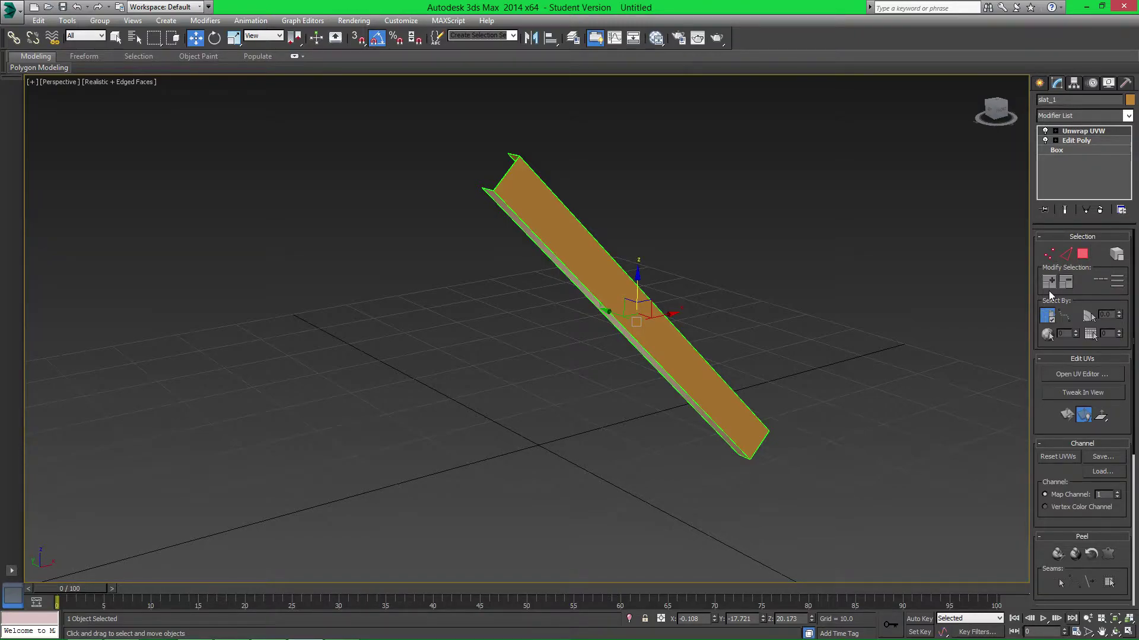
Activate polygon selection in Unwrap UVW, select slat_1's front face, add the adjacent long side face, then clear the selection.
{"action": "middle_click_drag", "start_coordinate": [686, 256], "coordinate": [588, 183], "text": "alt"}
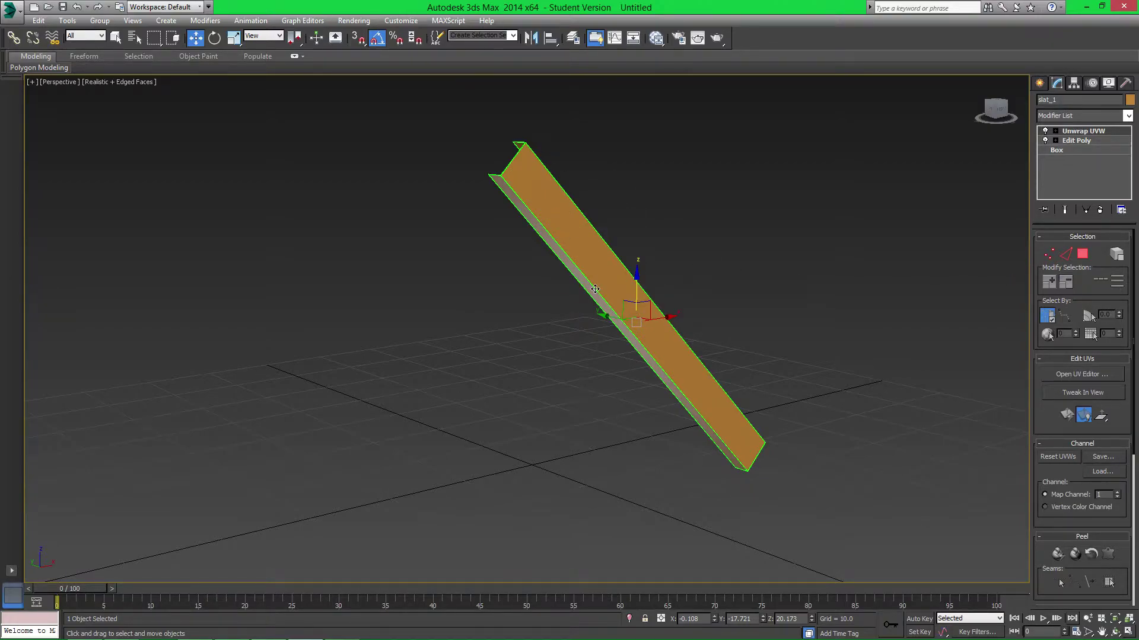
{"action": "left_click", "coordinate": [1082, 257]}
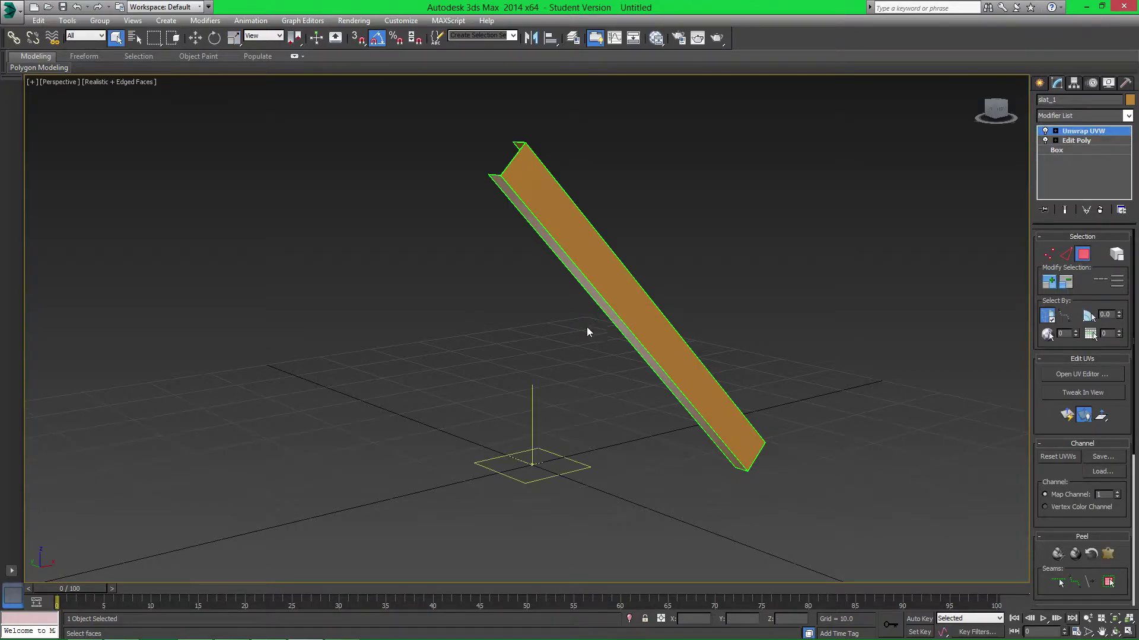
{"action": "left_click", "coordinate": [598, 252]}
{"action": "middle_click_drag", "start_coordinate": [587, 285], "coordinate": [514, 137], "text": "alt"}
{"action": "left_click", "coordinate": [593, 251]}
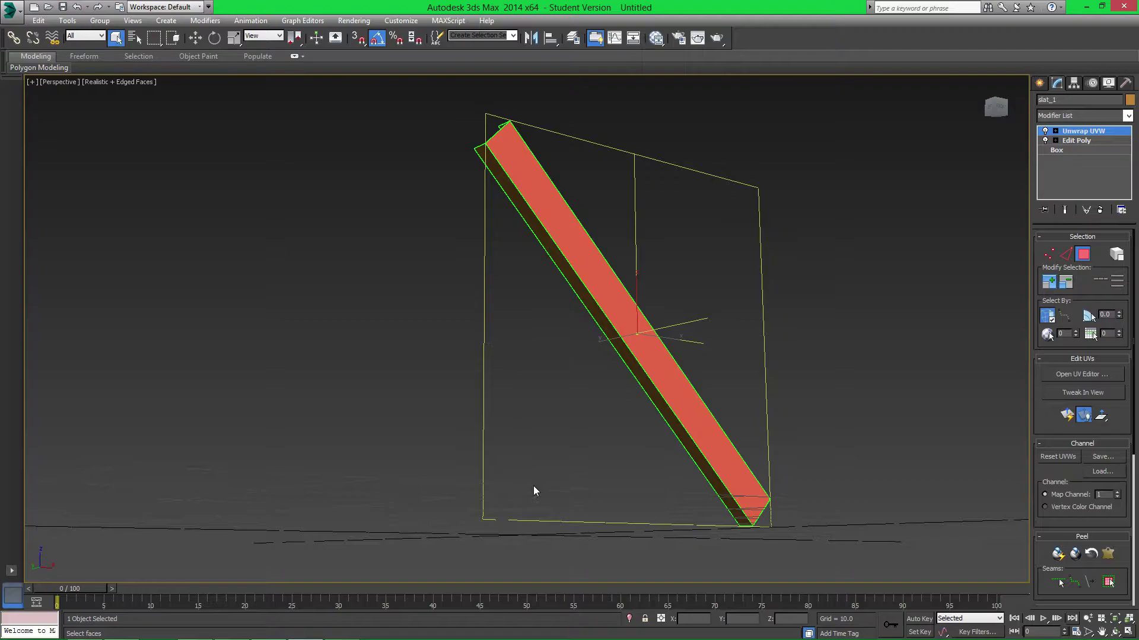
{"action": "left_click", "coordinate": [579, 286], "text": "ctrl"}
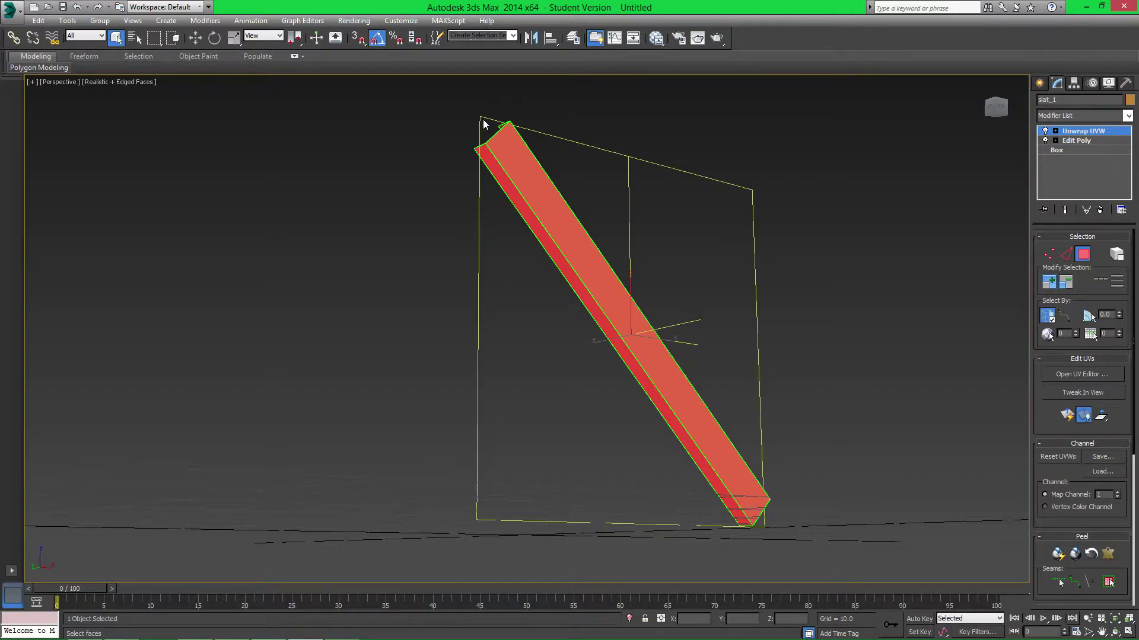
{"action": "left_click", "coordinate": [704, 264]}
Select all of slat_1's polygons and open the UV editor.
{"action": "middle_click_drag", "start_coordinate": [564, 528], "coordinate": [527, 435], "text": "alt"}
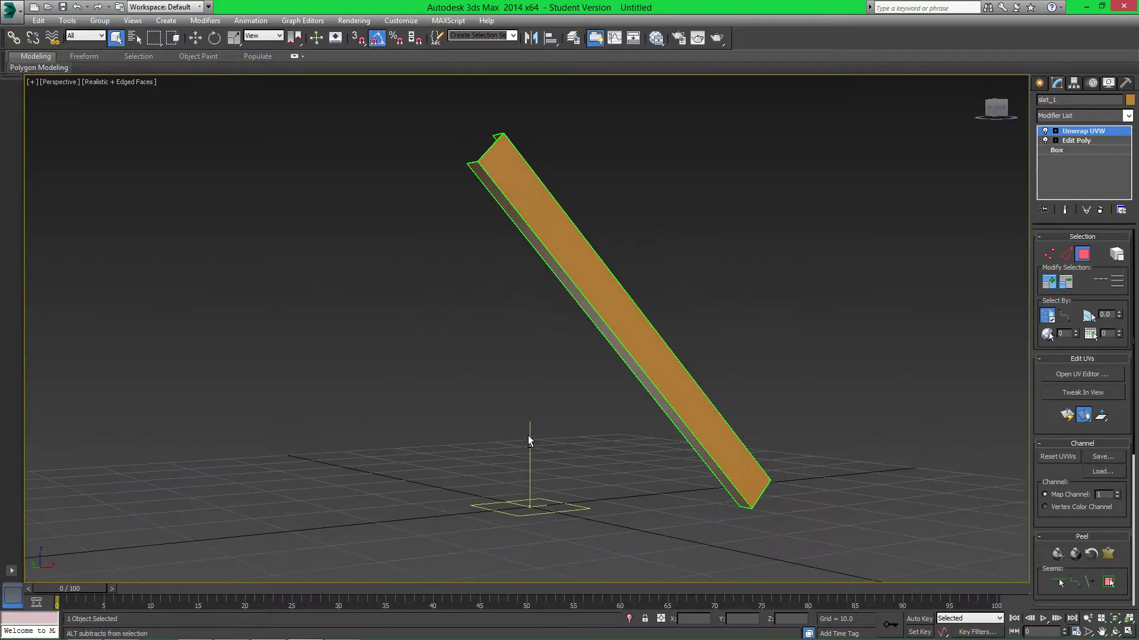
{"action": "key", "text": "ctrl+a"}
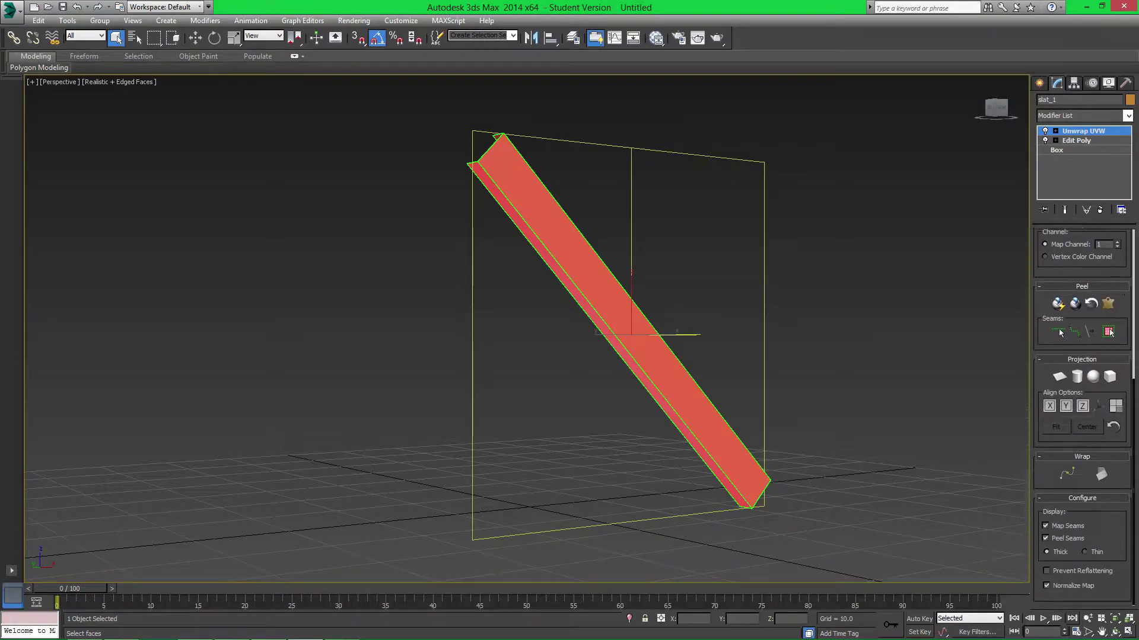
{"action": "left_click_drag", "start_coordinate": [1072, 291], "coordinate": [1081, 102]}
{"action": "scroll", "coordinate": [1076, 368], "scroll_direction": "down", "scroll_amount": 2}
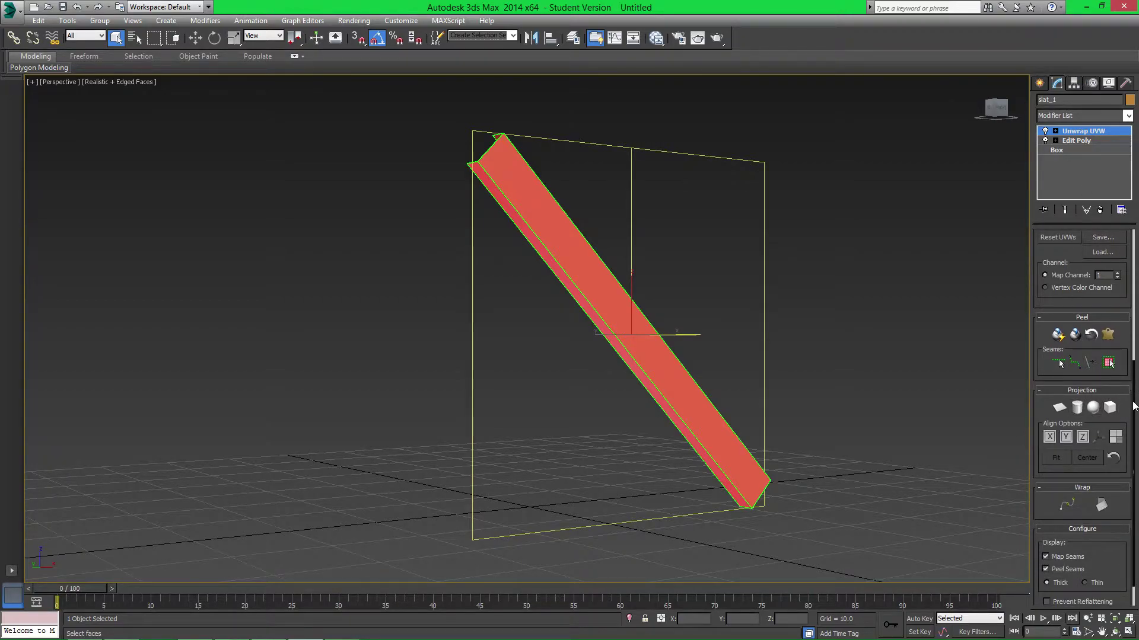
{"action": "scroll", "coordinate": [1124, 391], "scroll_direction": "up", "scroll_amount": 2}
{"action": "scroll", "coordinate": [1130, 373], "scroll_direction": "down", "scroll_amount": 1}
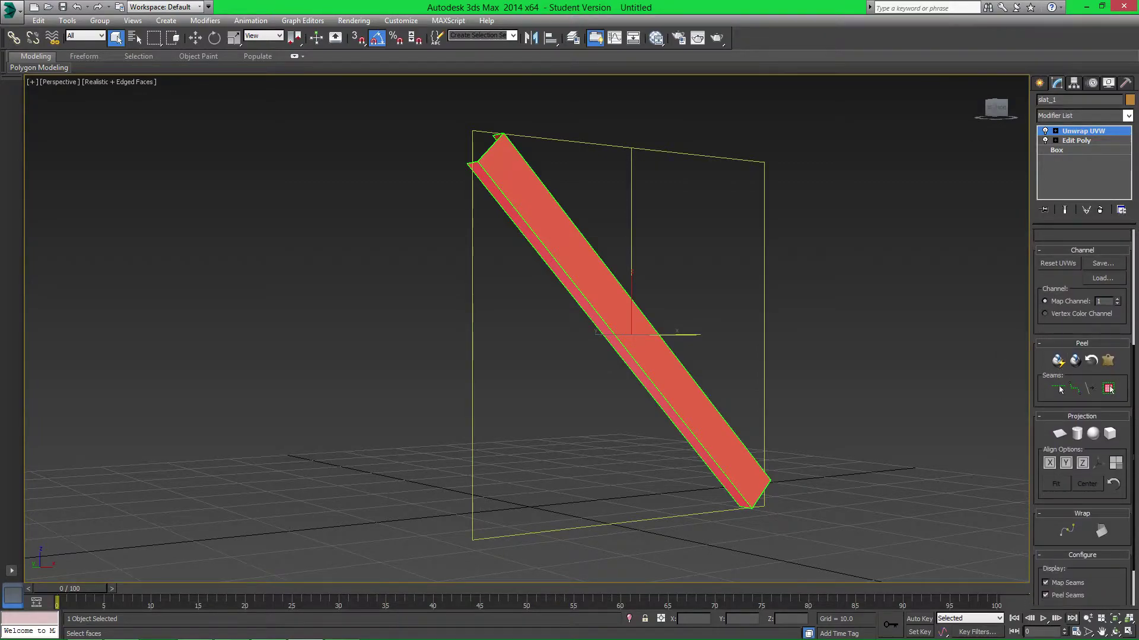
{"action": "scroll", "coordinate": [1129, 356], "scroll_direction": "up", "scroll_amount": 5}
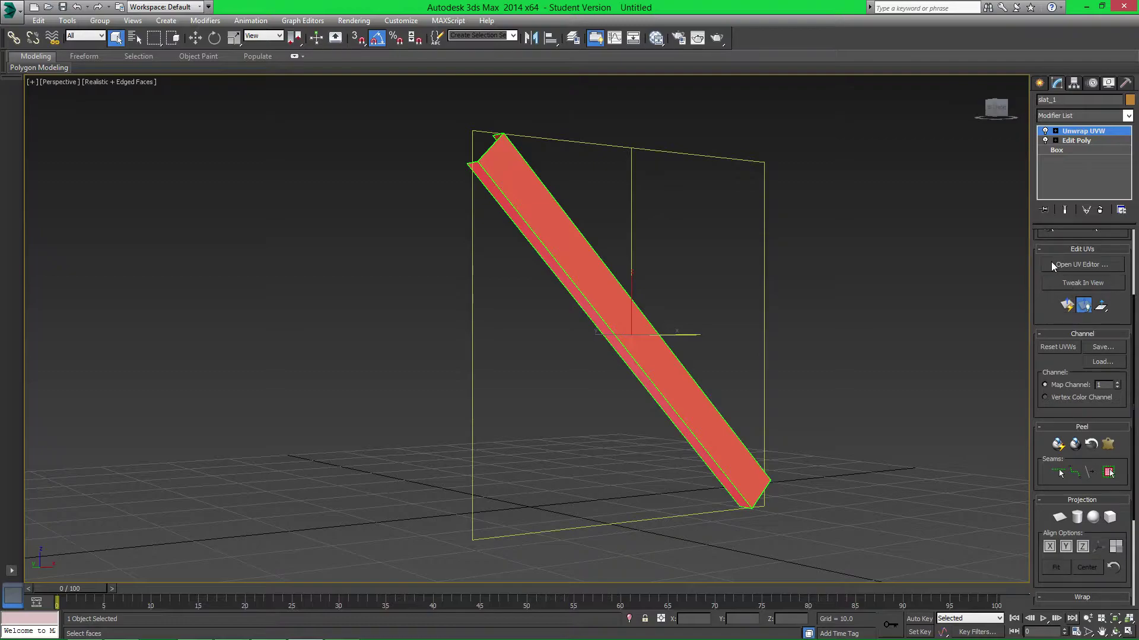
{"action": "scroll", "coordinate": [1132, 326], "scroll_direction": "up", "scroll_amount": 1}
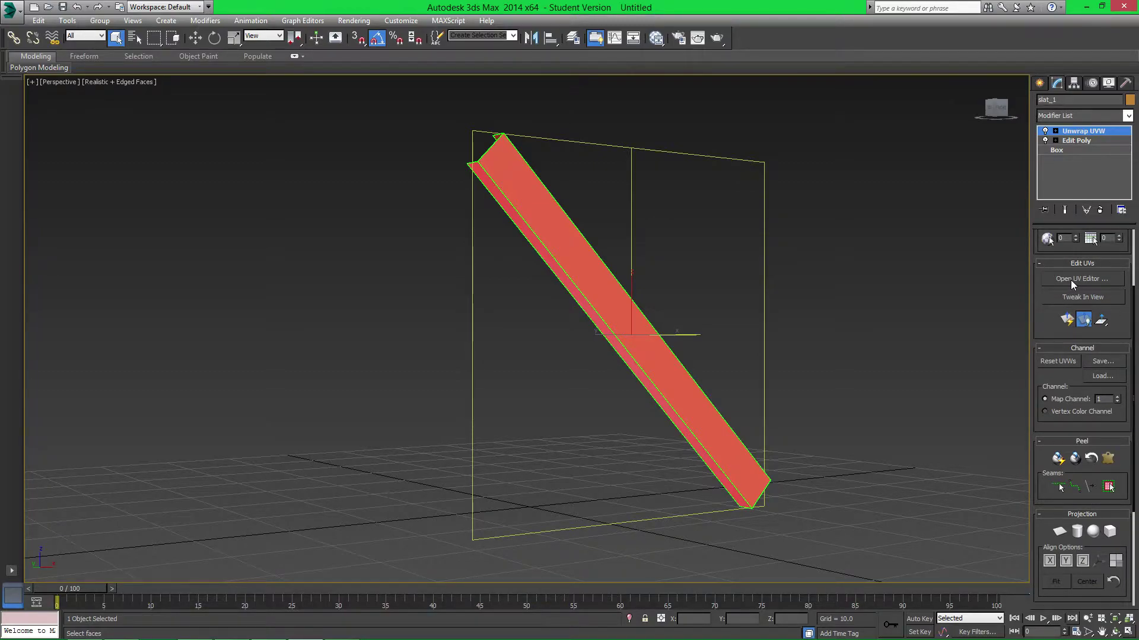
{"action": "left_click", "coordinate": [1069, 279]}
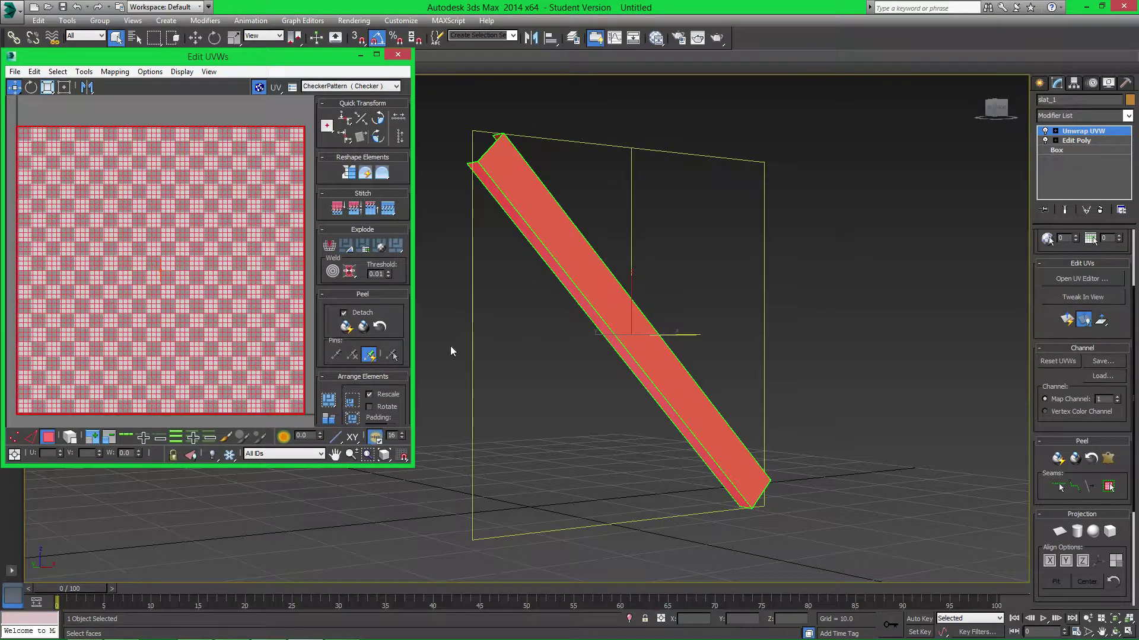
Clear the face selection in the UV editor and reselect all the faces with a selection region.
{"action": "scroll", "coordinate": [251, 285], "scroll_direction": "down", "scroll_amount": 2}
{"action": "left_click", "coordinate": [224, 151]}
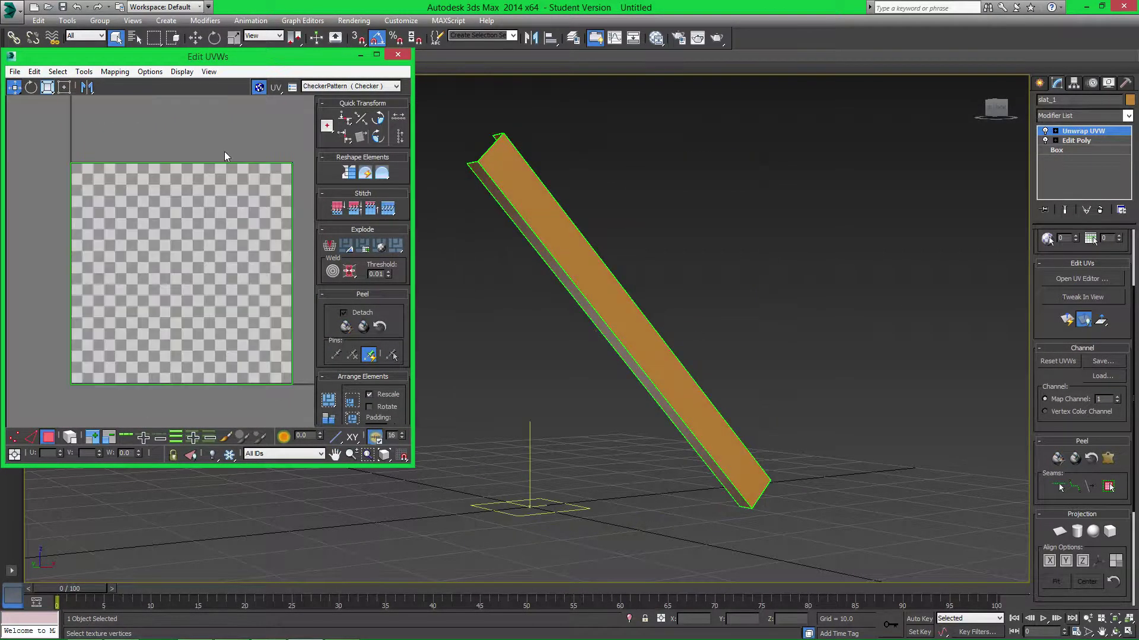
{"action": "left_click_drag", "start_coordinate": [51, 147], "coordinate": [299, 387]}
{"action": "scroll", "coordinate": [215, 221], "scroll_direction": "down", "scroll_amount": 1}
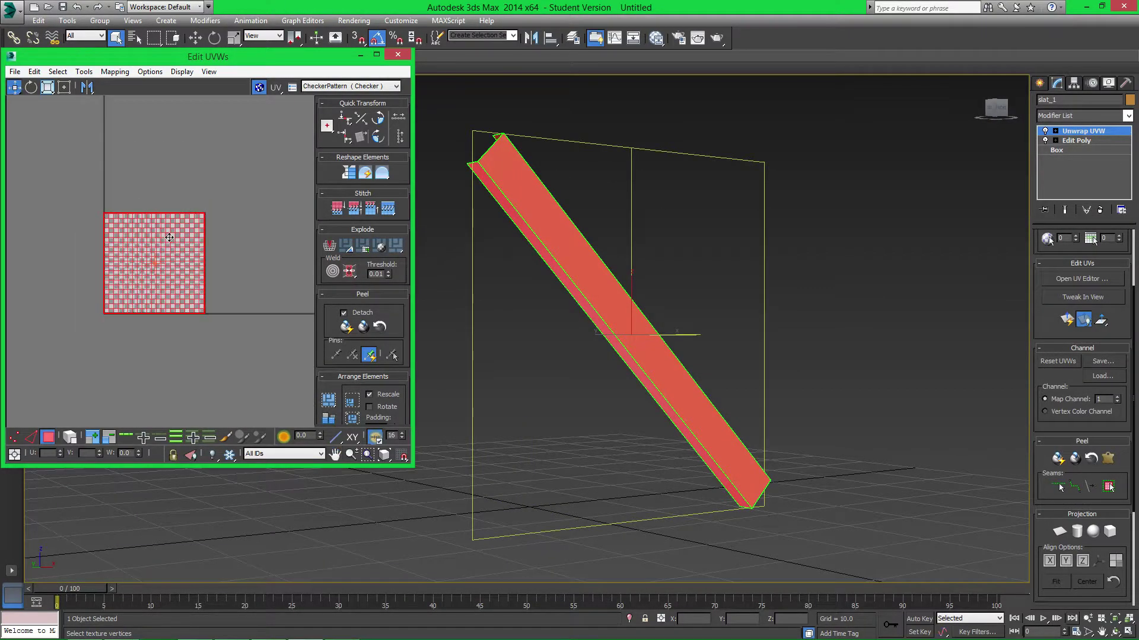
{"action": "middle_click_drag", "start_coordinate": [216, 221], "coordinate": [194, 188]}
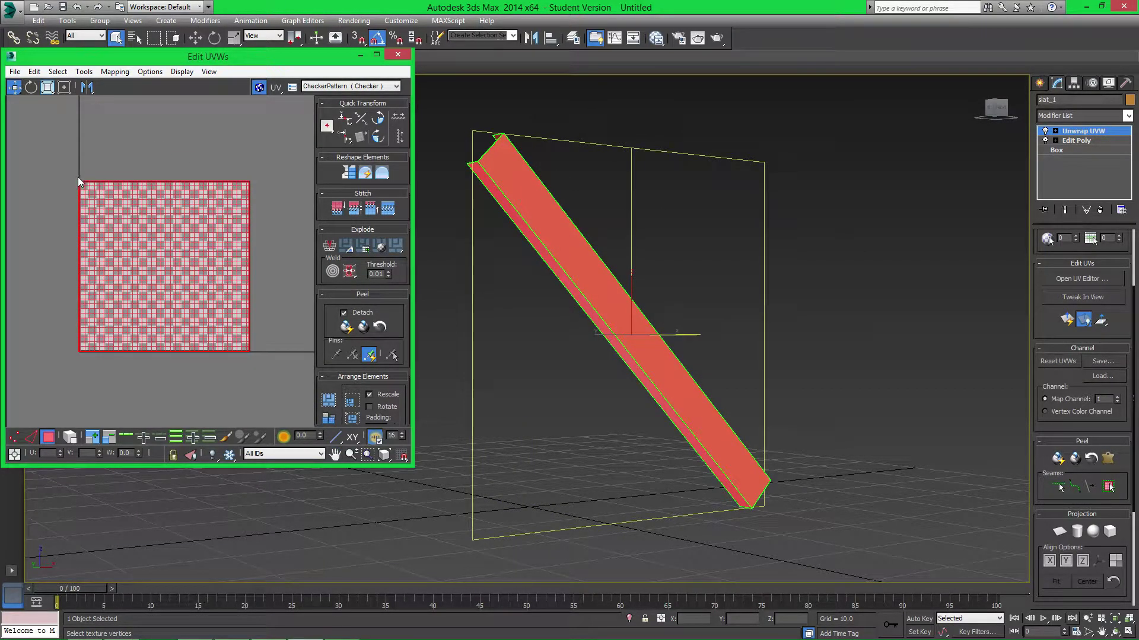
{"action": "left_click", "coordinate": [275, 183]}
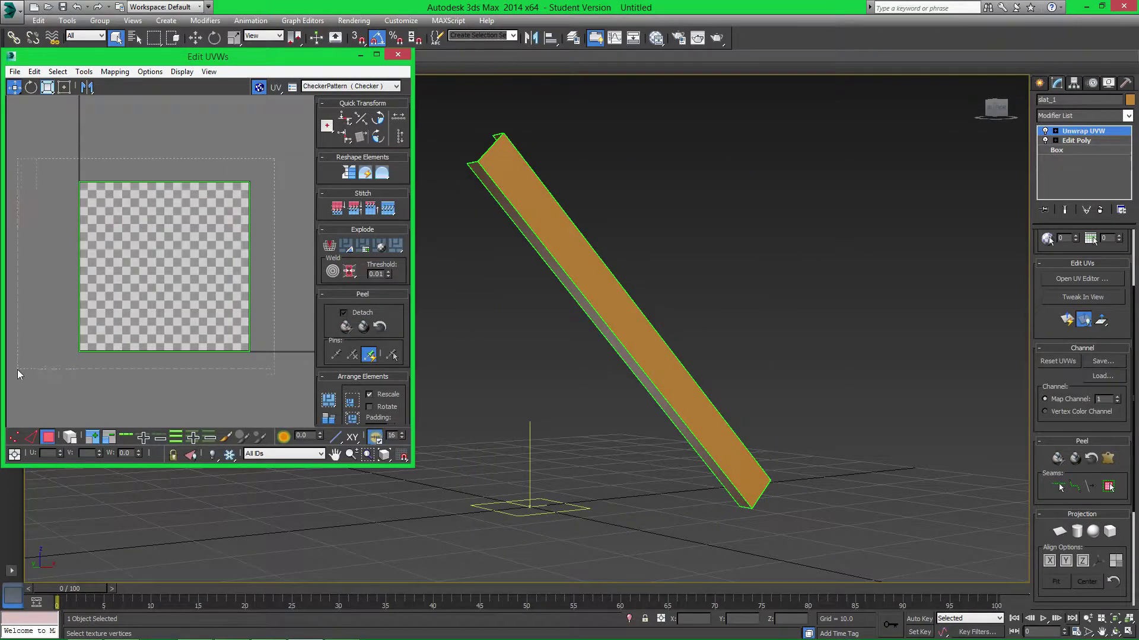
{"action": "left_click_drag", "start_coordinate": [18, 370], "coordinate": [18, 369]}
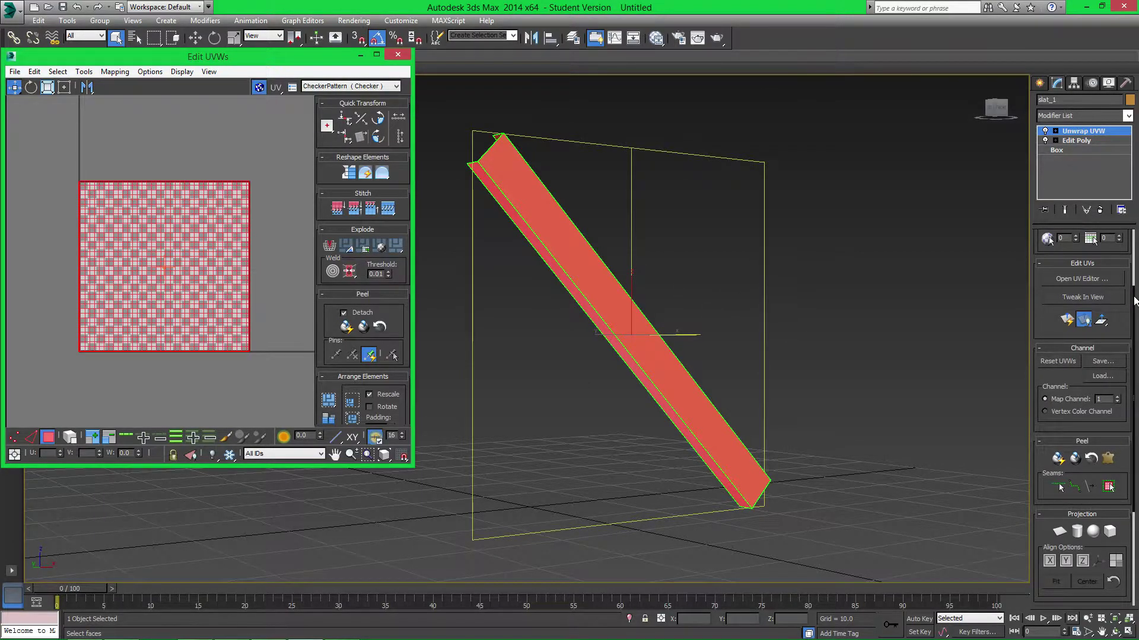
Apply a planar map projection to all of slat_1's selected polygons.
{"action": "left_click_drag", "start_coordinate": [1134, 297], "coordinate": [1133, 355]}
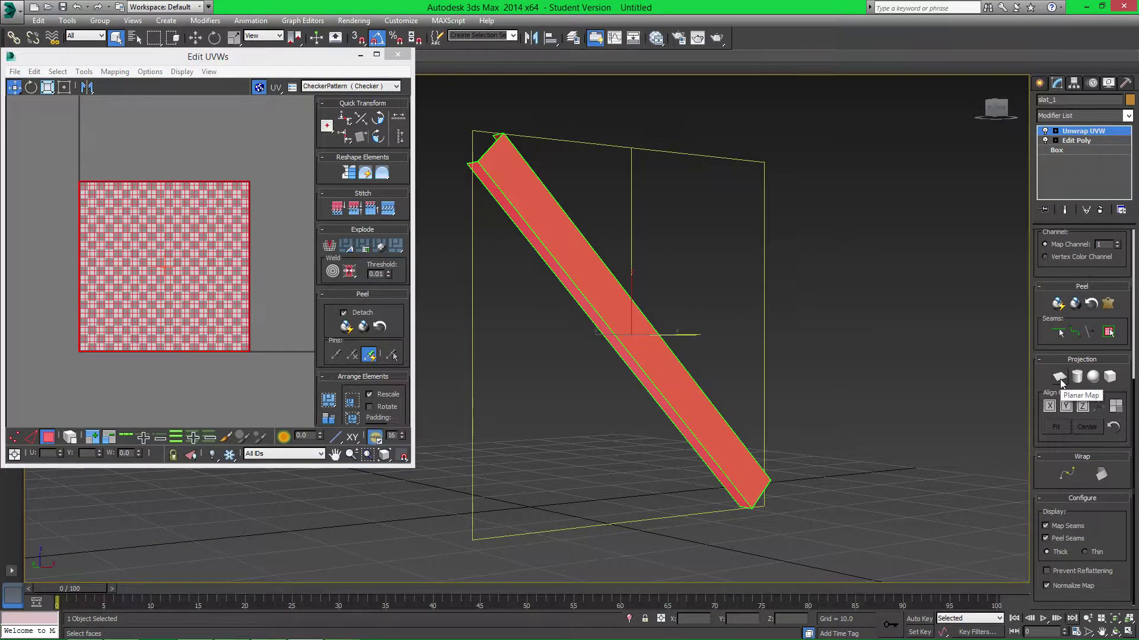
{"action": "left_click", "coordinate": [1059, 378]}
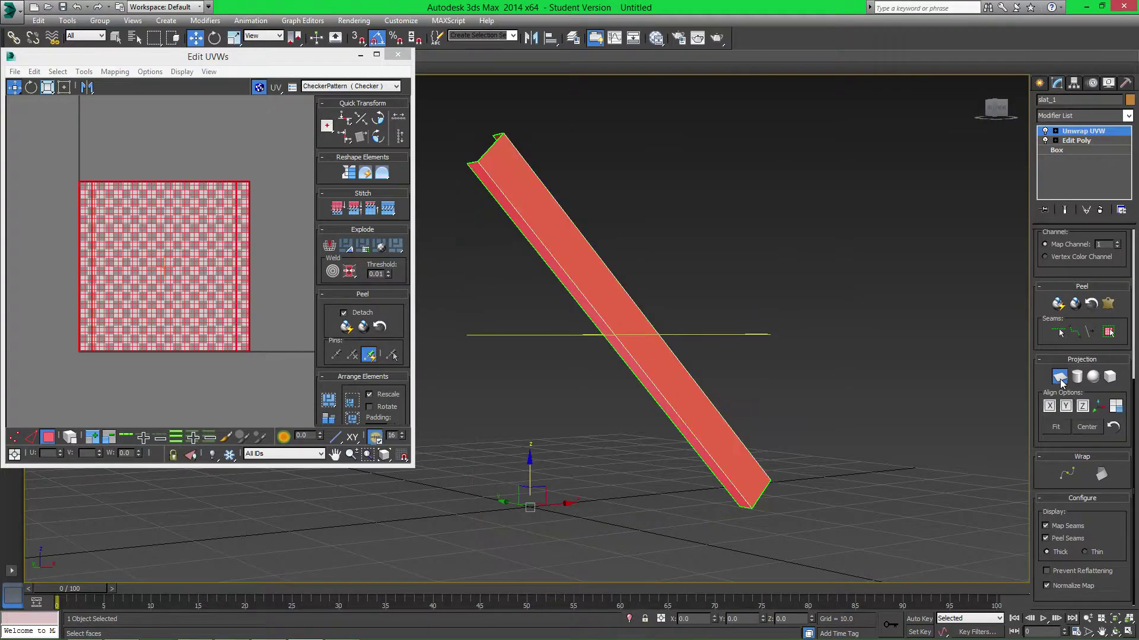
{"action": "left_click", "coordinate": [213, 254]}
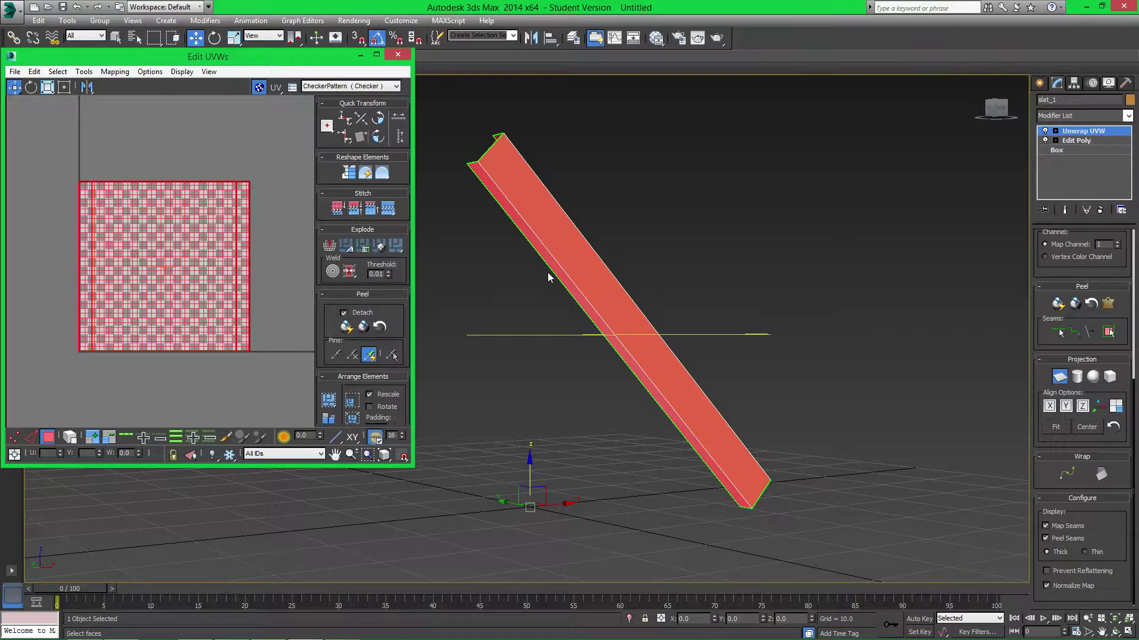
Test the planar projection on the X axis, then align it to the Y axis and inspect the slat.
{"action": "middle_click_drag", "start_coordinate": [634, 219], "coordinate": [810, 236], "text": "alt"}
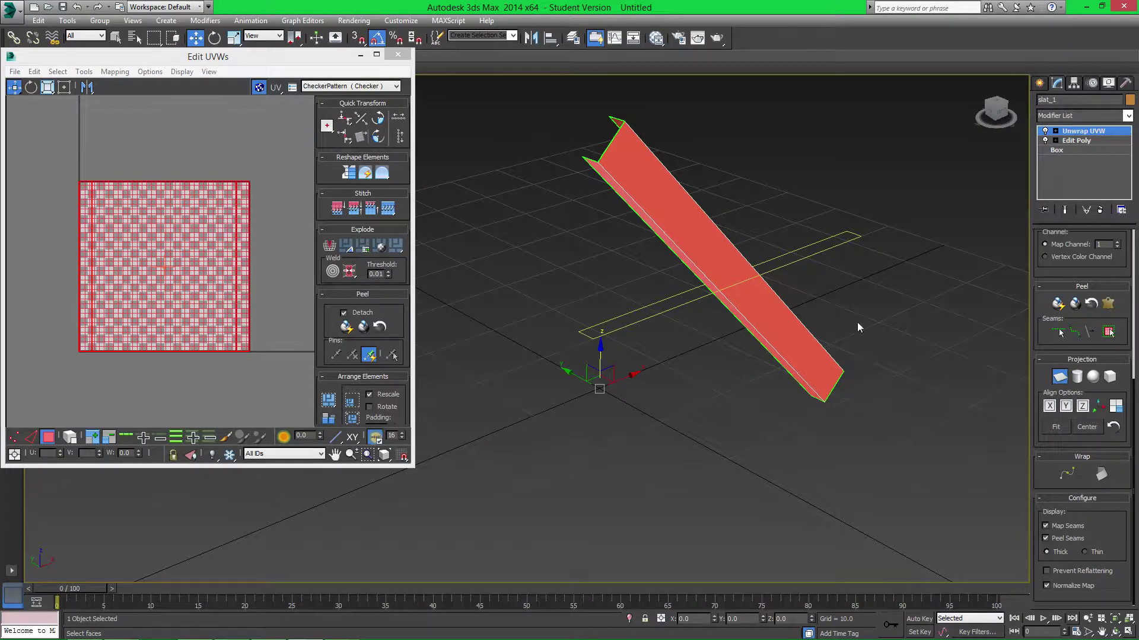
{"action": "left_click", "coordinate": [1054, 409]}
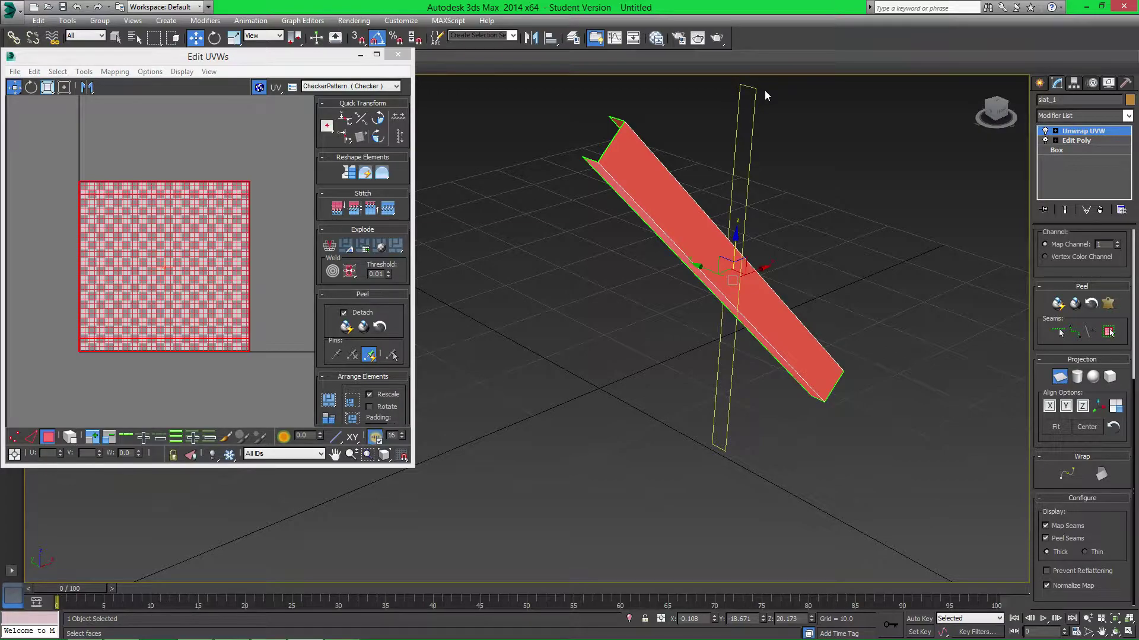
{"action": "left_click", "coordinate": [1066, 408]}
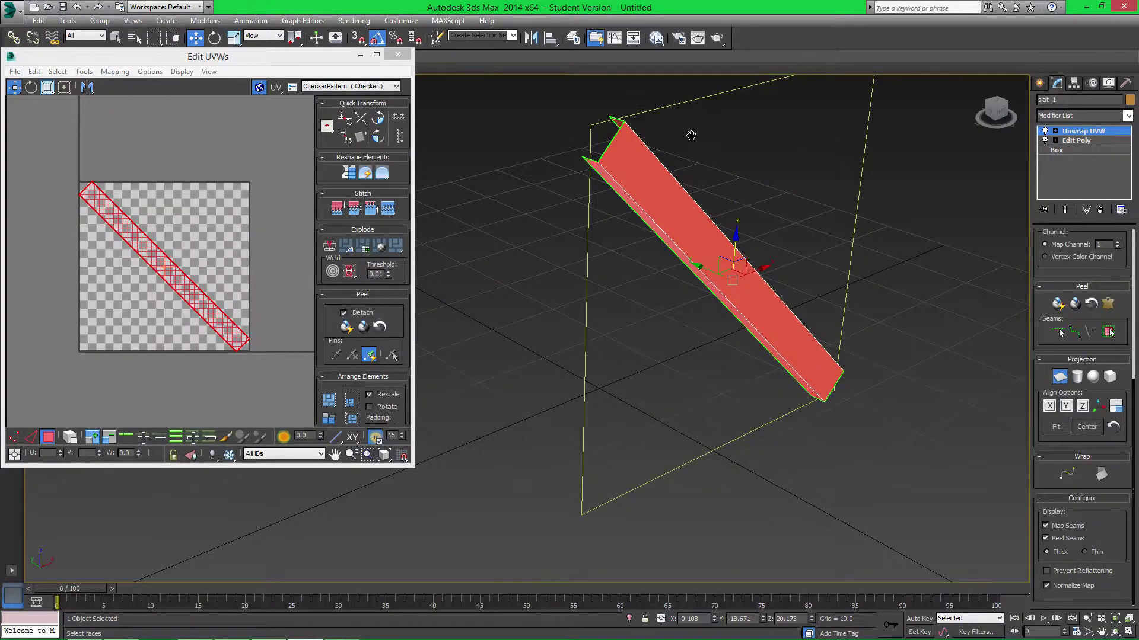
{"action": "scroll", "coordinate": [688, 154], "scroll_direction": "down", "scroll_amount": 5}
{"action": "scroll", "coordinate": [699, 201], "scroll_direction": "up", "scroll_amount": 2}
{"action": "scroll", "coordinate": [734, 242], "scroll_direction": "up", "scroll_amount": 3}
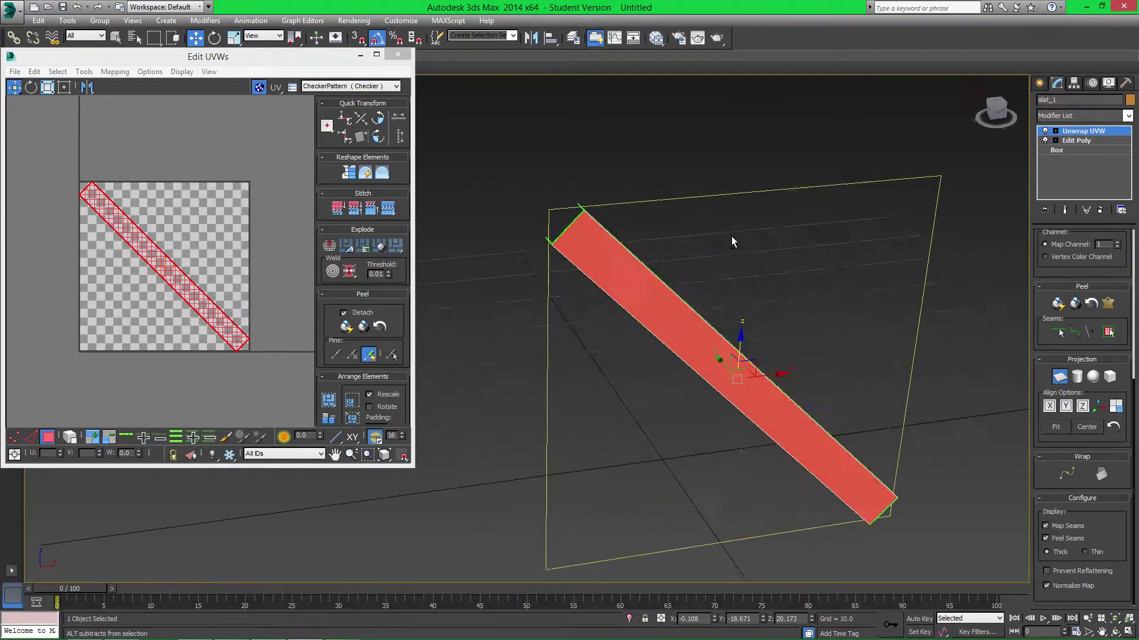
Reposition the UV editor window and exit planar projection mode, keeping the Y-aligned mapping on slat_1.
{"action": "middle_click_drag", "start_coordinate": [734, 241], "coordinate": [536, 144], "text": "alt"}
{"action": "scroll", "coordinate": [622, 218], "scroll_direction": "up", "scroll_amount": 3}
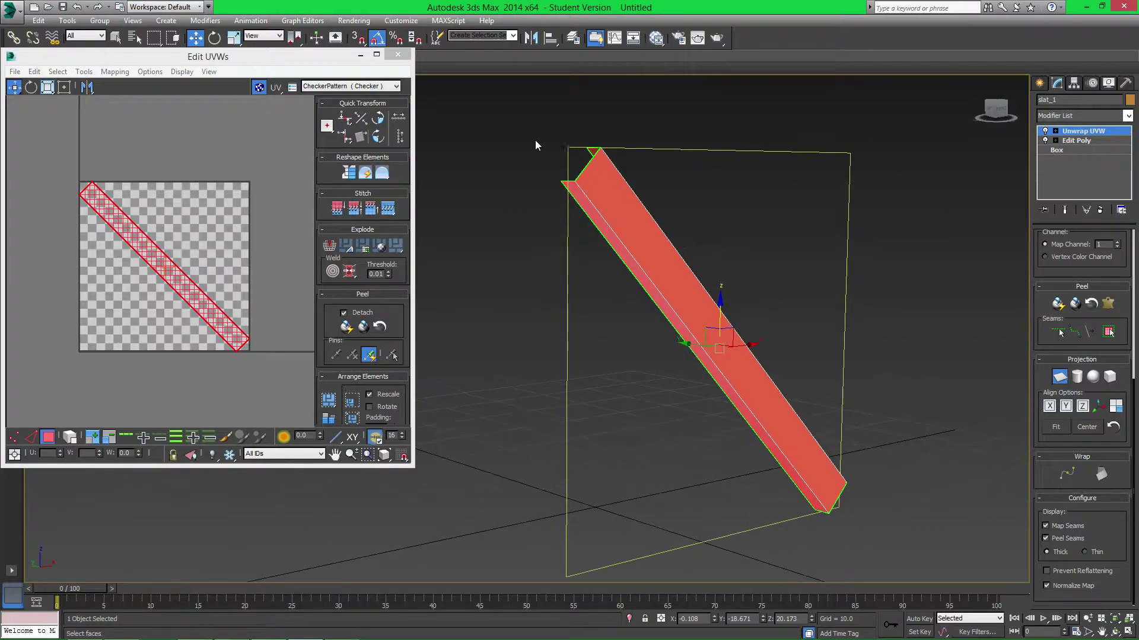
{"action": "middle_click_drag", "start_coordinate": [182, 220], "coordinate": [204, 214]}
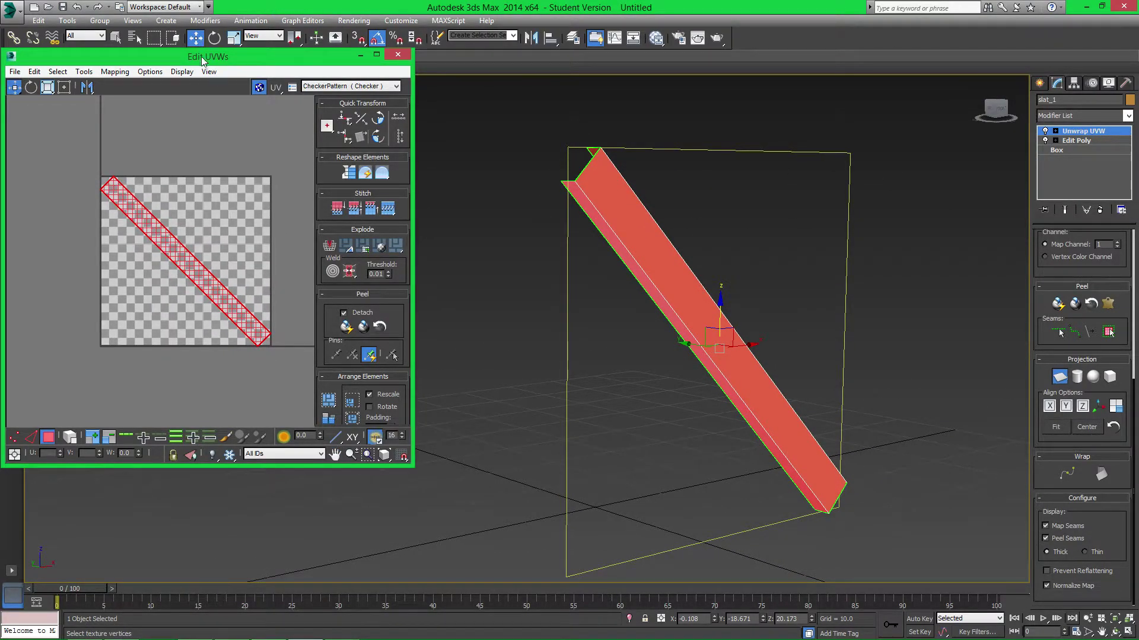
{"action": "left_click_drag", "start_coordinate": [201, 57], "coordinate": [232, 67]}
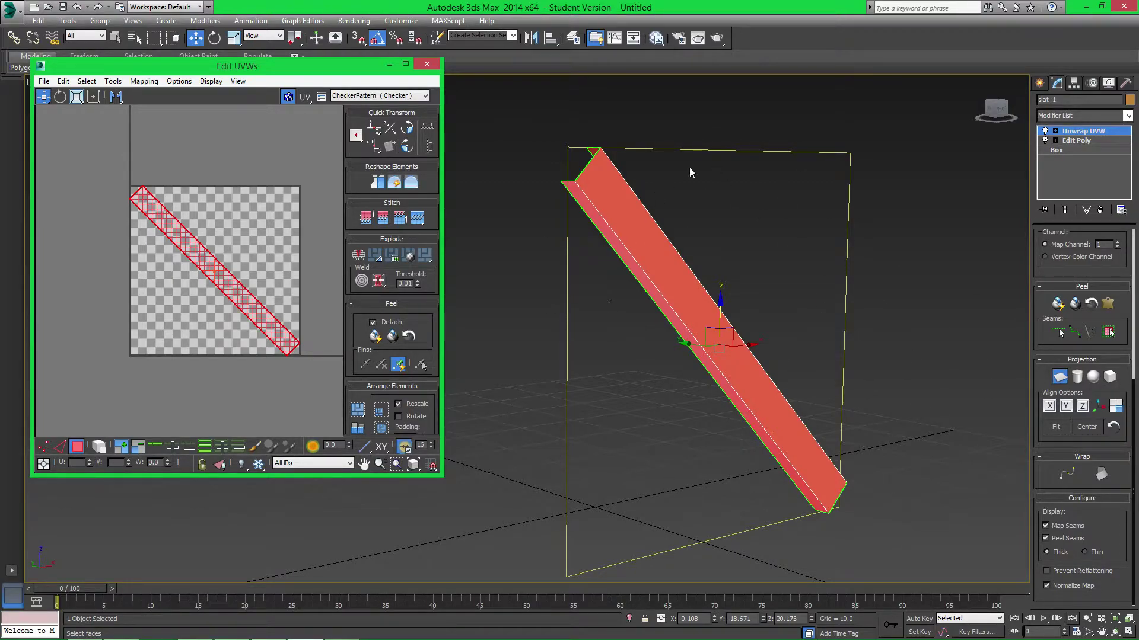
{"action": "left_click", "coordinate": [1059, 378]}
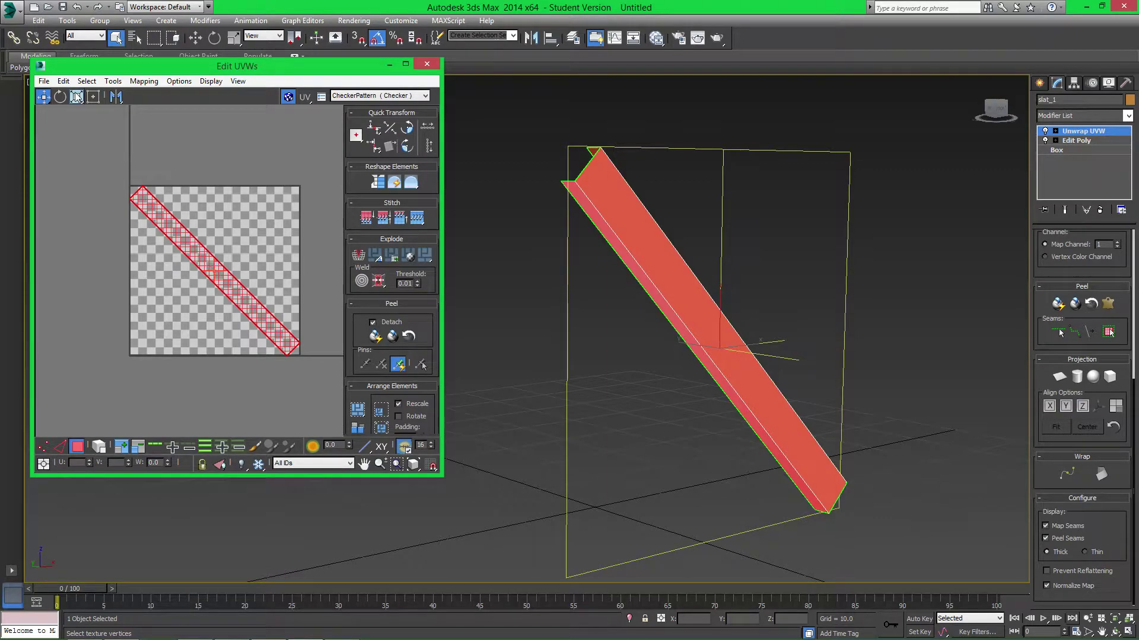
Move slat_1's whole UV shell out of the checkered UV tile into the empty space diagonally above it.
{"action": "left_click_drag", "start_coordinate": [174, 239], "coordinate": [175, 239]}
{"action": "middle_click_drag", "start_coordinate": [175, 239], "coordinate": [184, 222]}
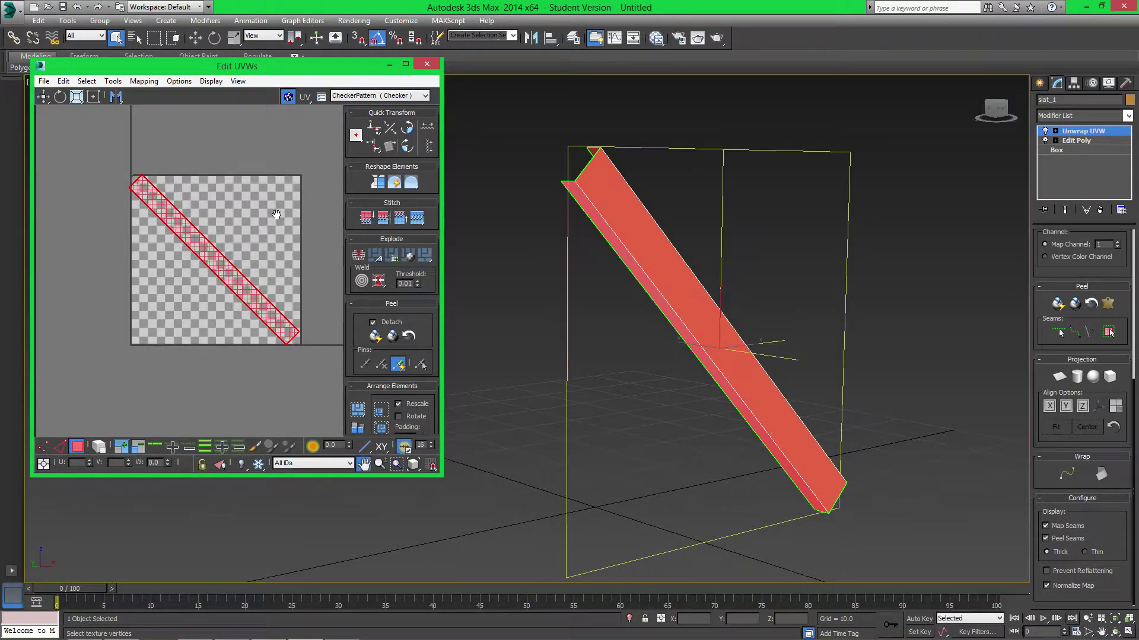
{"action": "scroll", "coordinate": [202, 249], "scroll_direction": "down", "scroll_amount": 3}
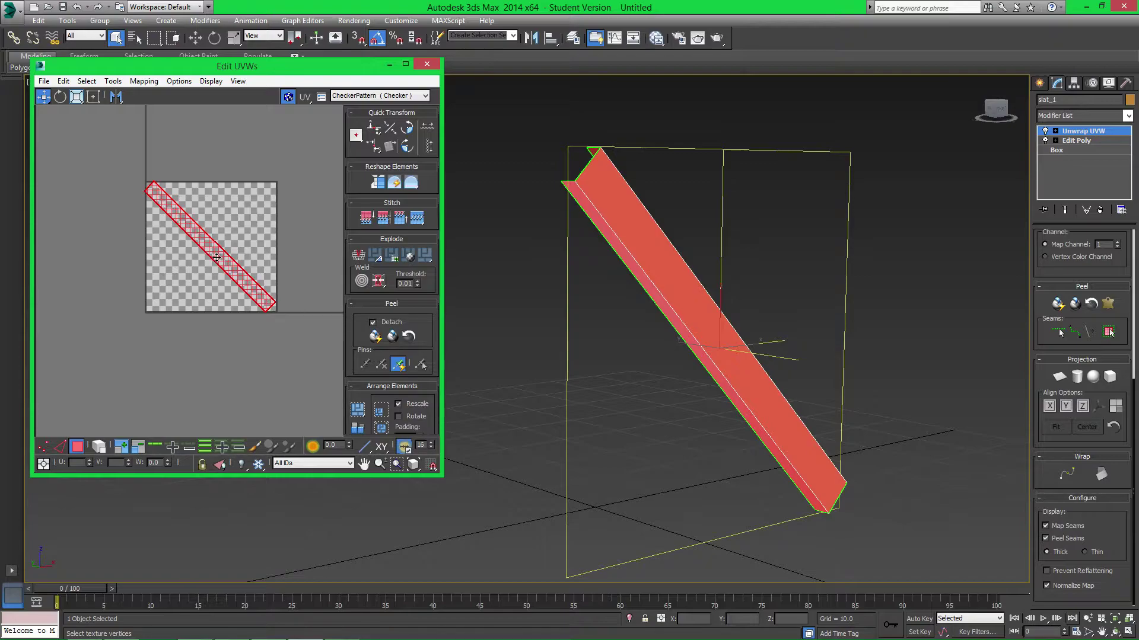
{"action": "middle_click_drag", "start_coordinate": [222, 251], "coordinate": [208, 300]}
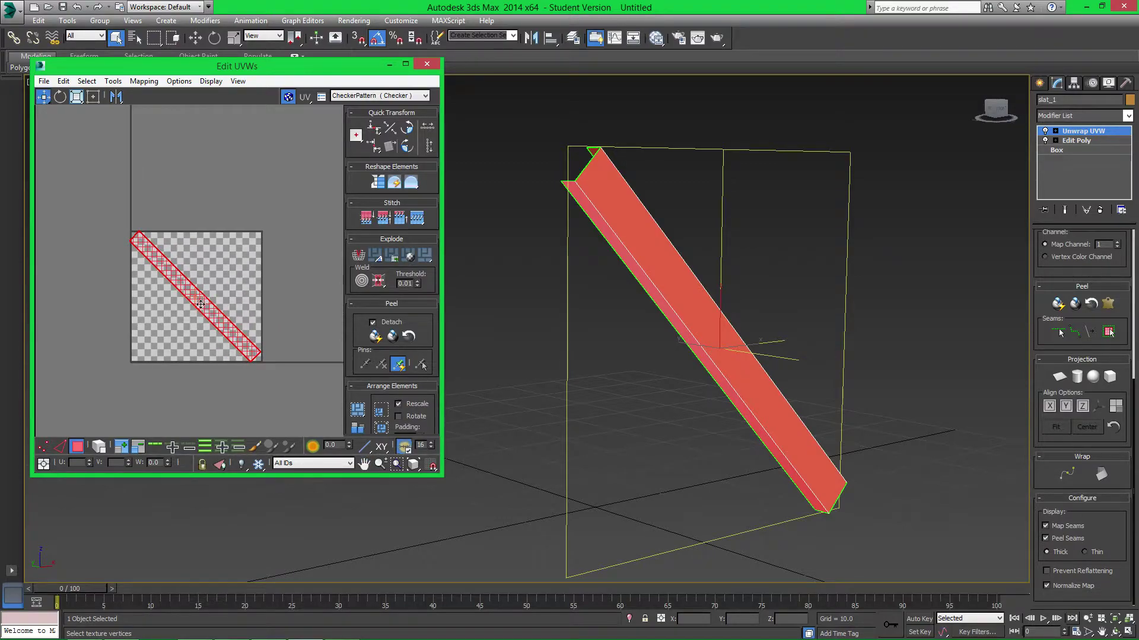
{"action": "left_click_drag", "start_coordinate": [206, 300], "coordinate": [300, 199]}
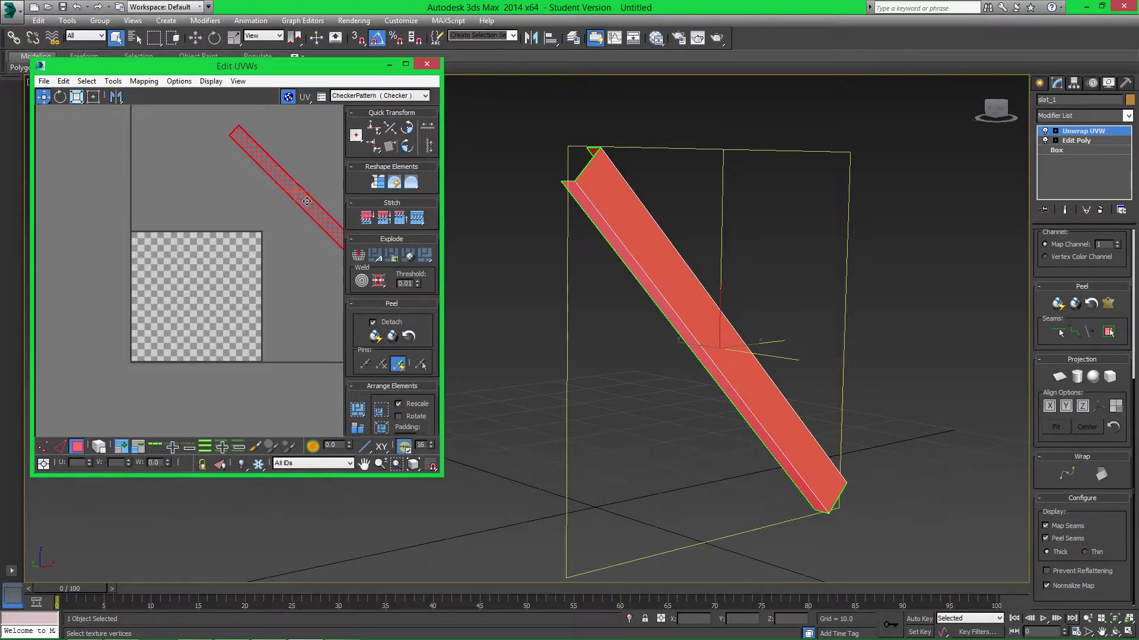
{"action": "left_click_drag", "start_coordinate": [308, 200], "coordinate": [208, 307]}
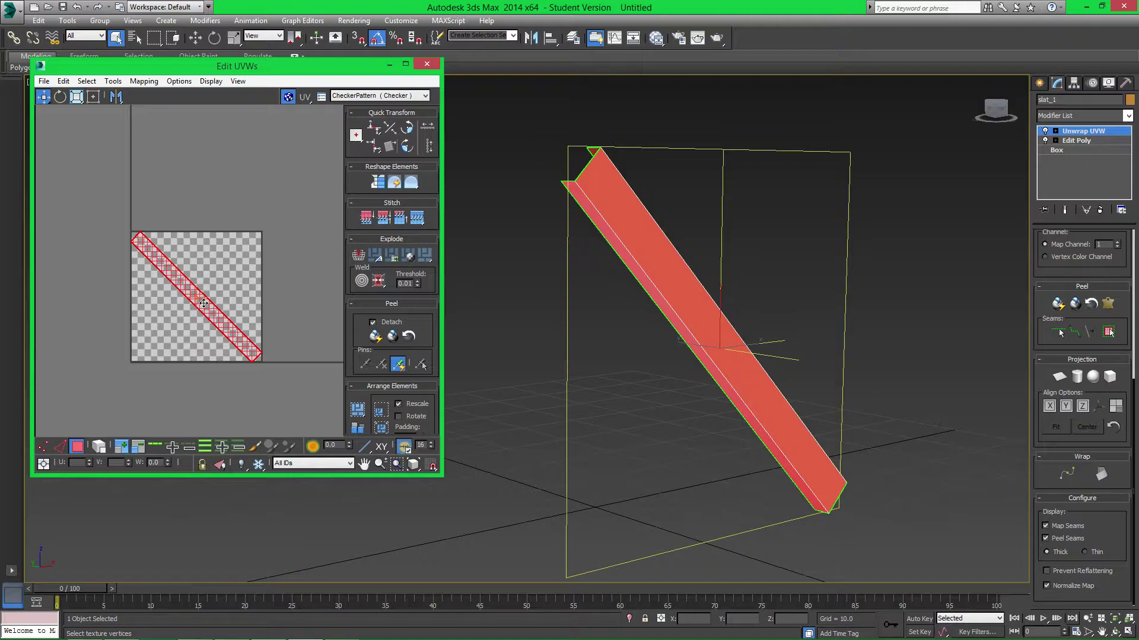
{"action": "left_click_drag", "start_coordinate": [206, 307], "coordinate": [277, 217]}
{"action": "left_click_drag", "start_coordinate": [227, 270], "coordinate": [252, 232]}
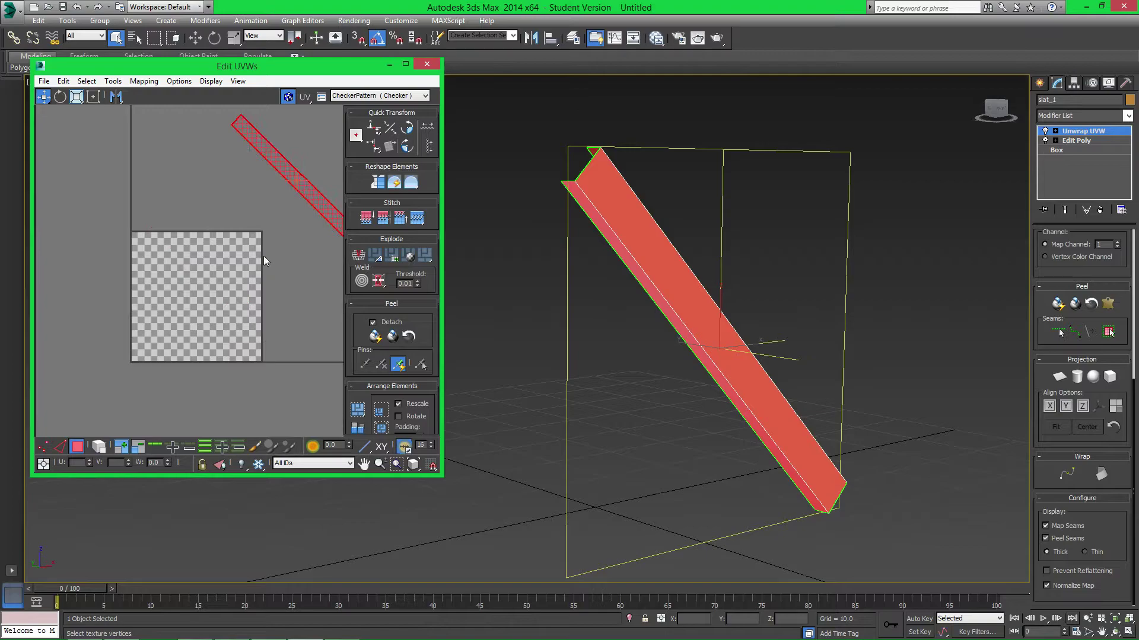
{"action": "middle_click_drag", "start_coordinate": [253, 232], "coordinate": [185, 300]}
{"action": "left_click_drag", "start_coordinate": [230, 254], "coordinate": [239, 245]}
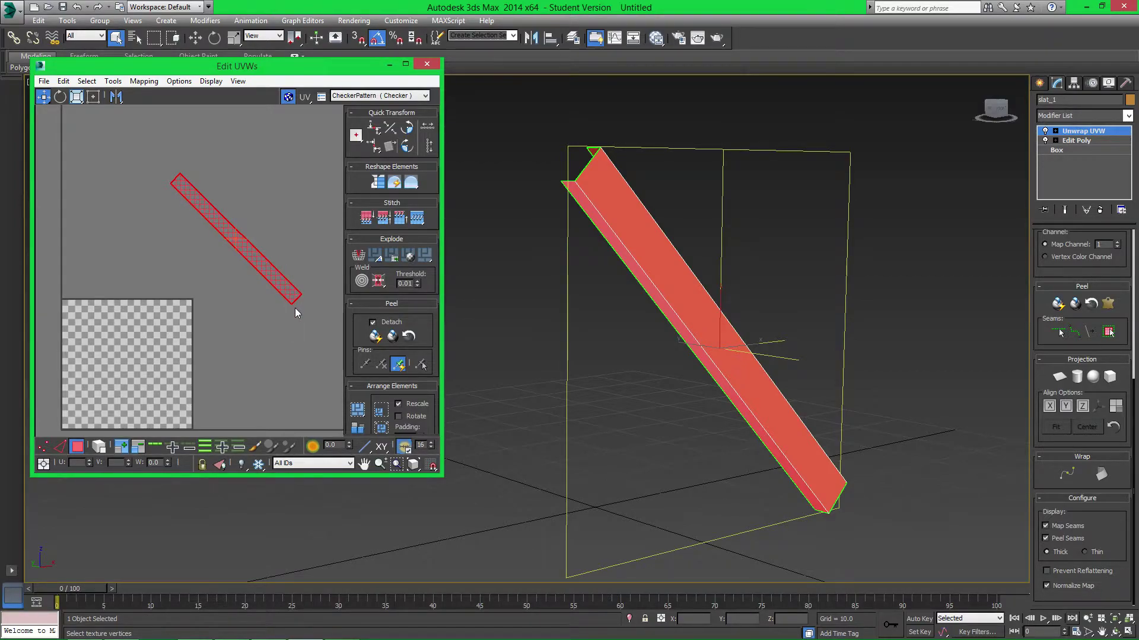
Turn on angle snap and rotate slat_1's UV shell until it lies horizontal.
{"action": "left_click", "coordinate": [61, 96]}
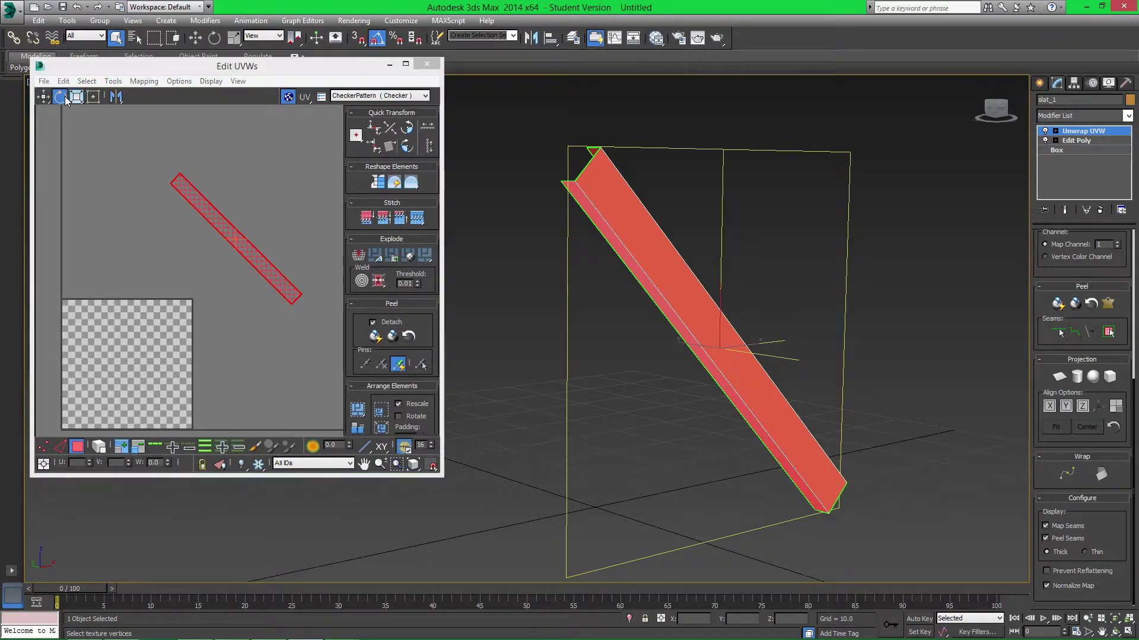
{"action": "left_click_drag", "start_coordinate": [179, 179], "coordinate": [154, 239]}
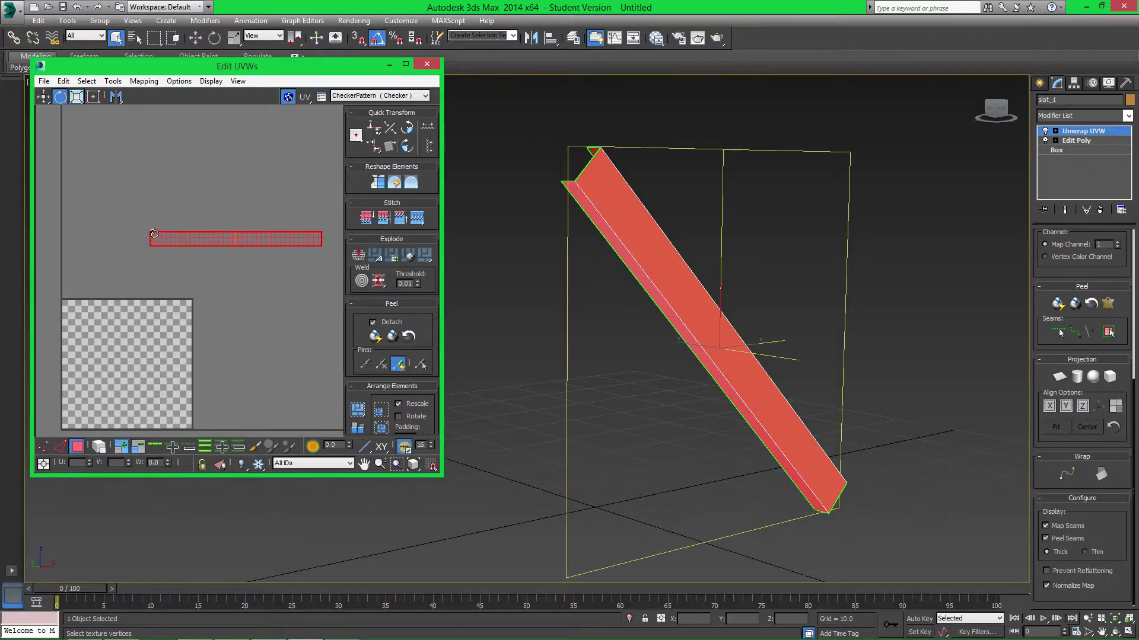
{"action": "key", "text": "ctrl+z"}
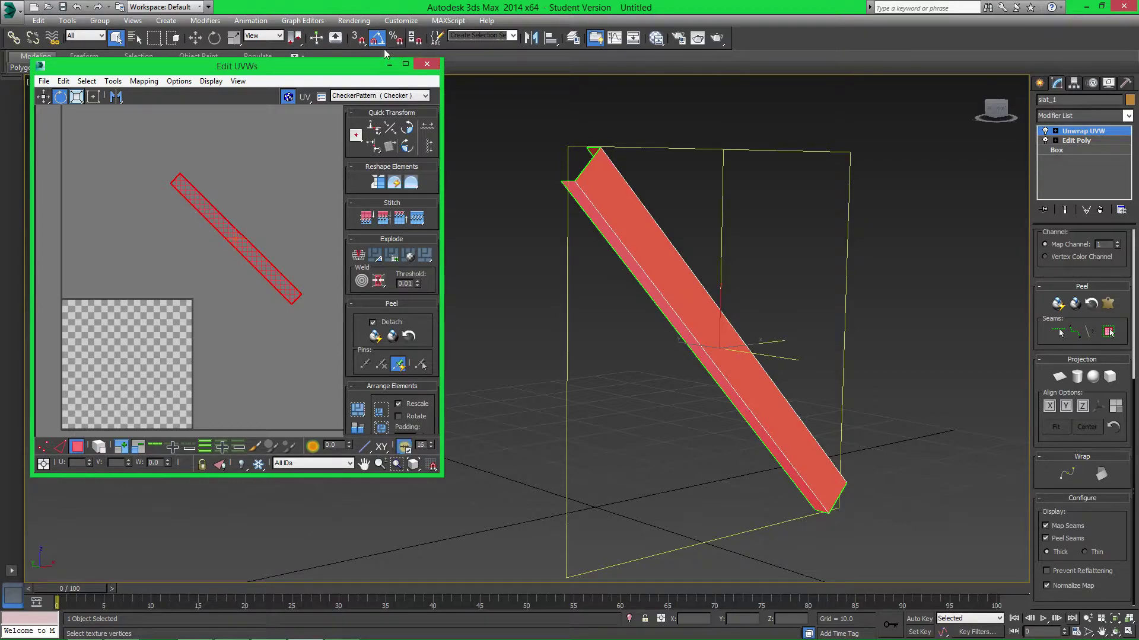
{"action": "left_click_drag", "start_coordinate": [181, 185], "coordinate": [155, 239]}
{"action": "key", "text": "ctrl+z"}
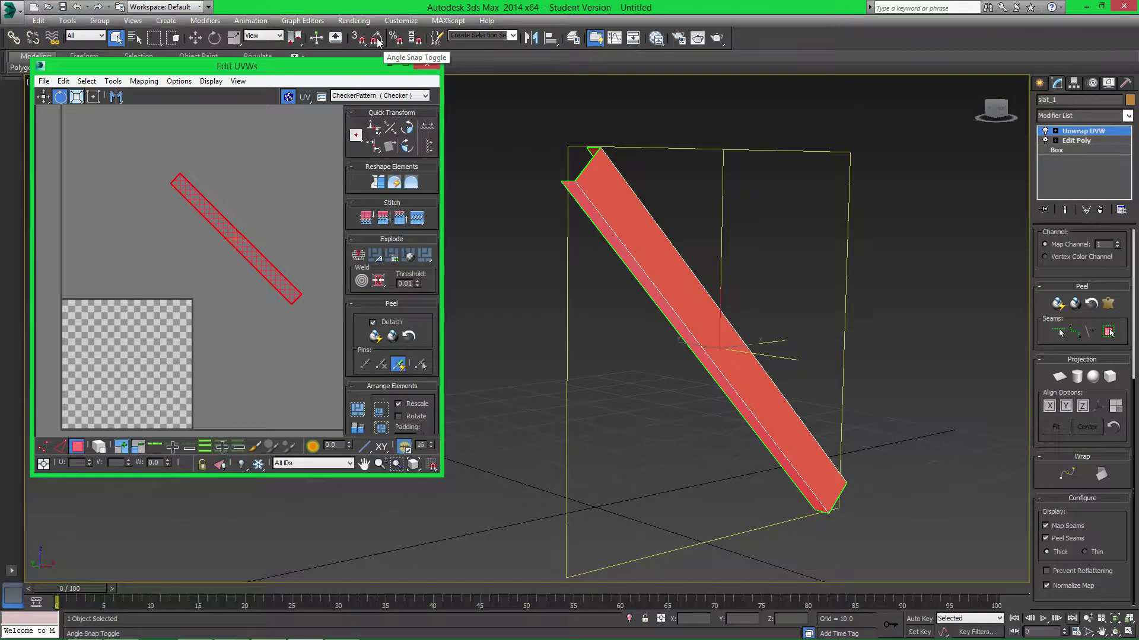
{"action": "left_click", "coordinate": [378, 40]}
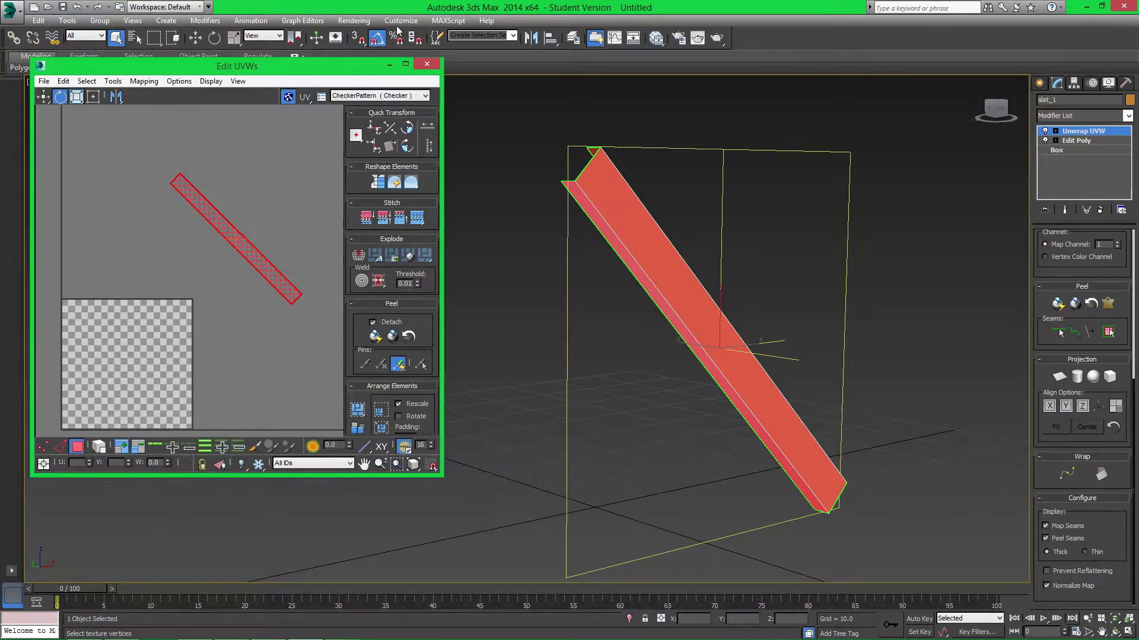
{"action": "left_click_drag", "start_coordinate": [184, 189], "coordinate": [155, 240]}
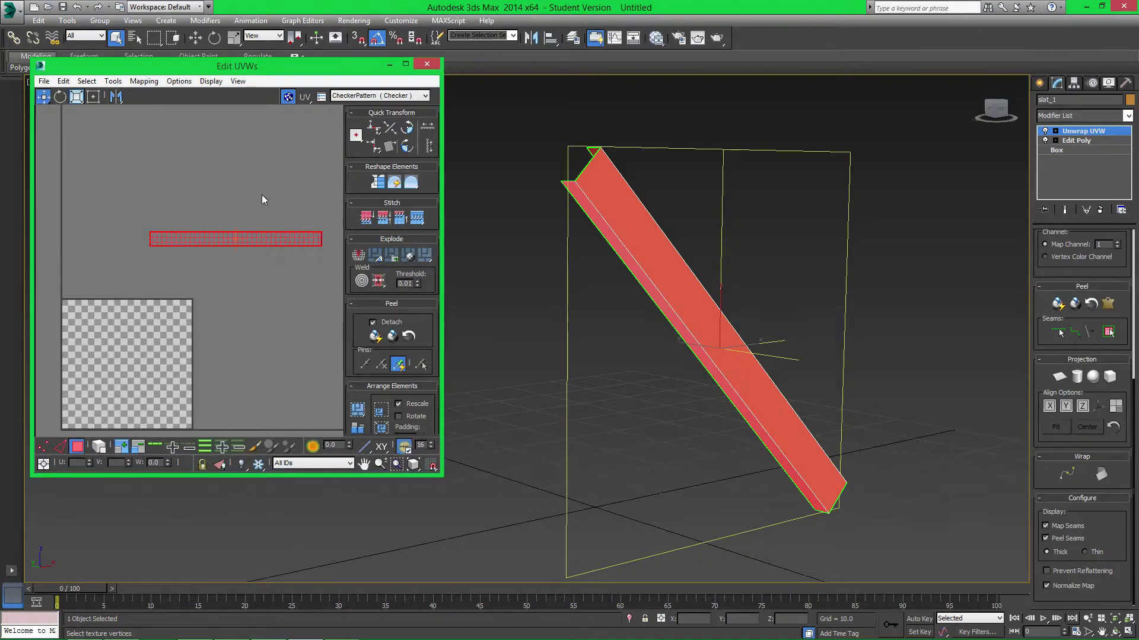
Clear the face selection and select only slat_1's broad front face in the viewport.
{"action": "middle_click_drag", "start_coordinate": [289, 268], "coordinate": [272, 265]}
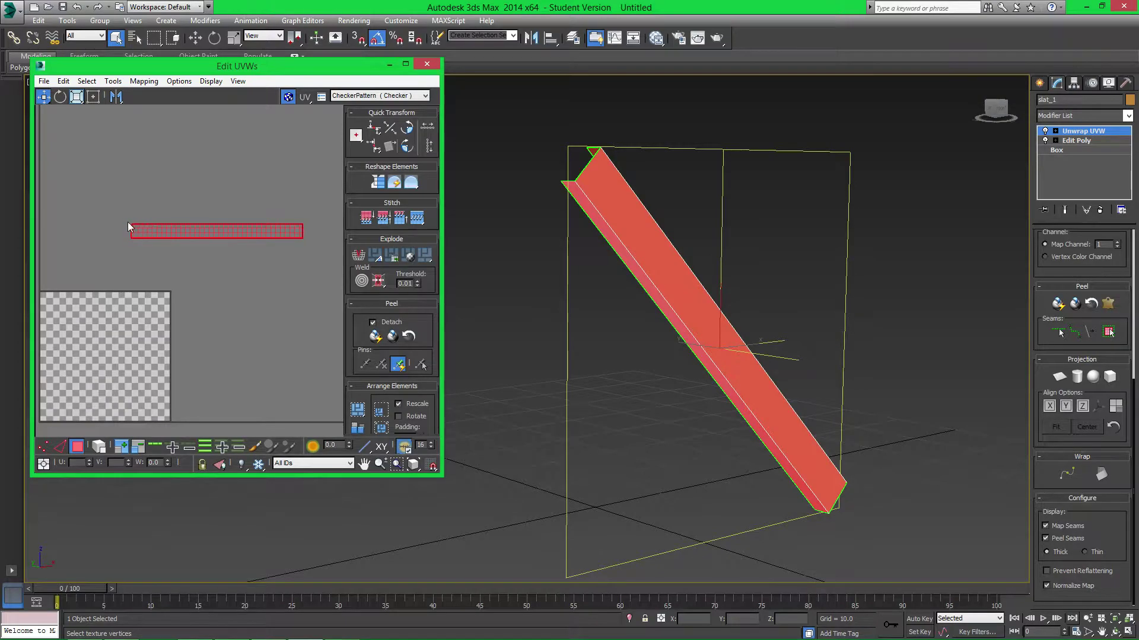
{"action": "left_click", "coordinate": [667, 185]}
{"action": "left_click", "coordinate": [306, 360]}
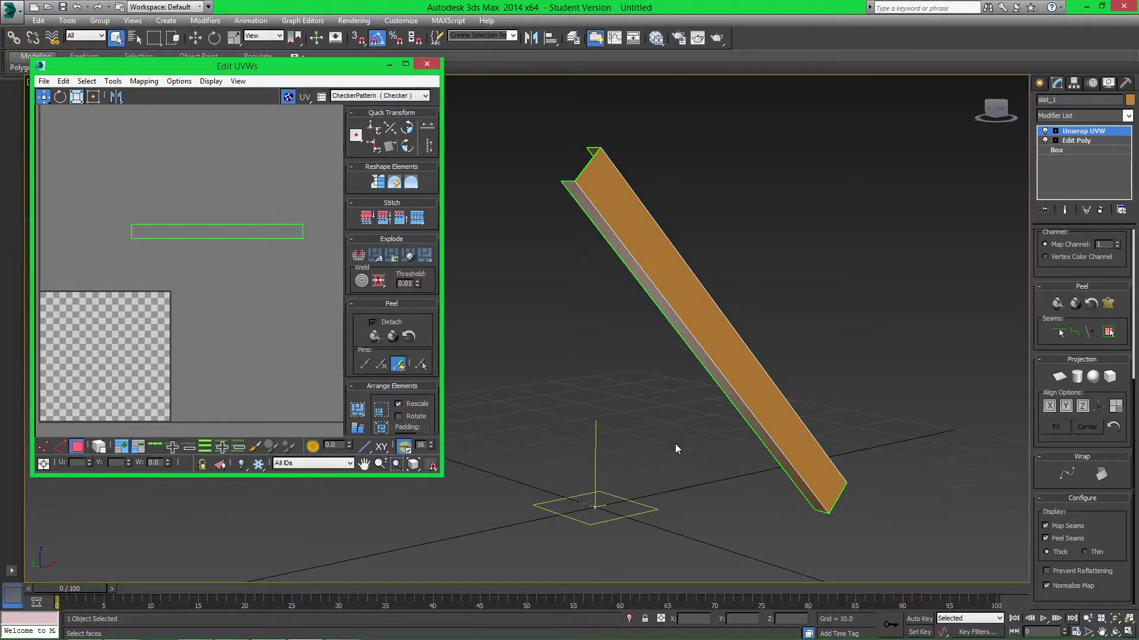
{"action": "left_click", "coordinate": [666, 276]}
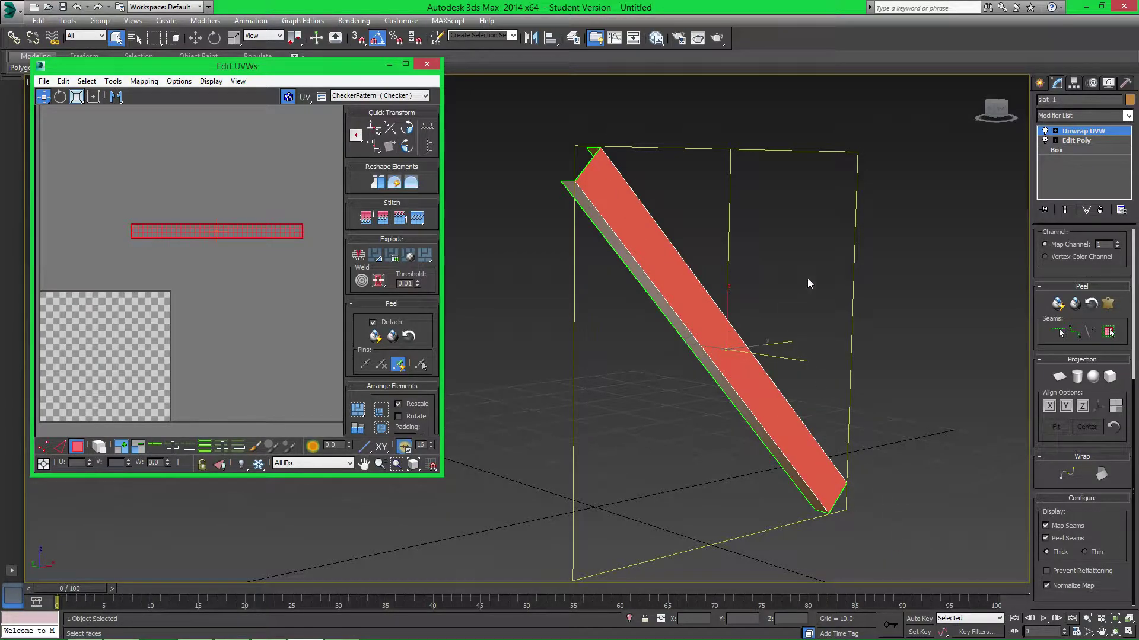
Examine slat_1 face-on and at an angle, comparing the selected broad face and the narrow sides with the planar projection frame.
{"action": "left_click", "coordinate": [1005, 111]}
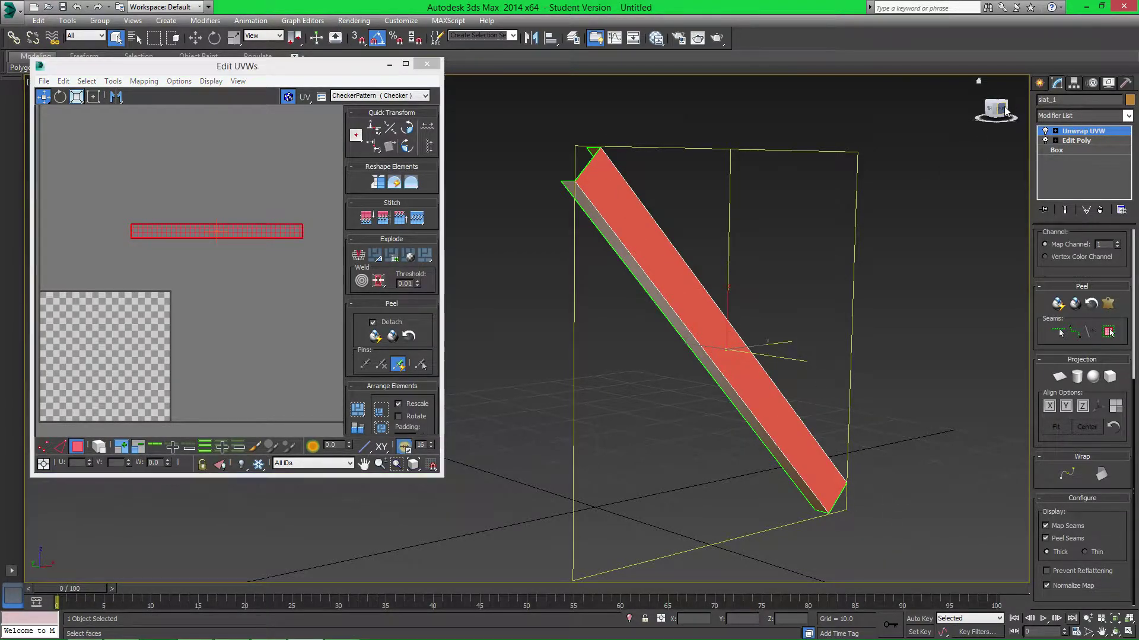
{"action": "middle_click_drag", "start_coordinate": [852, 285], "coordinate": [650, 300]}
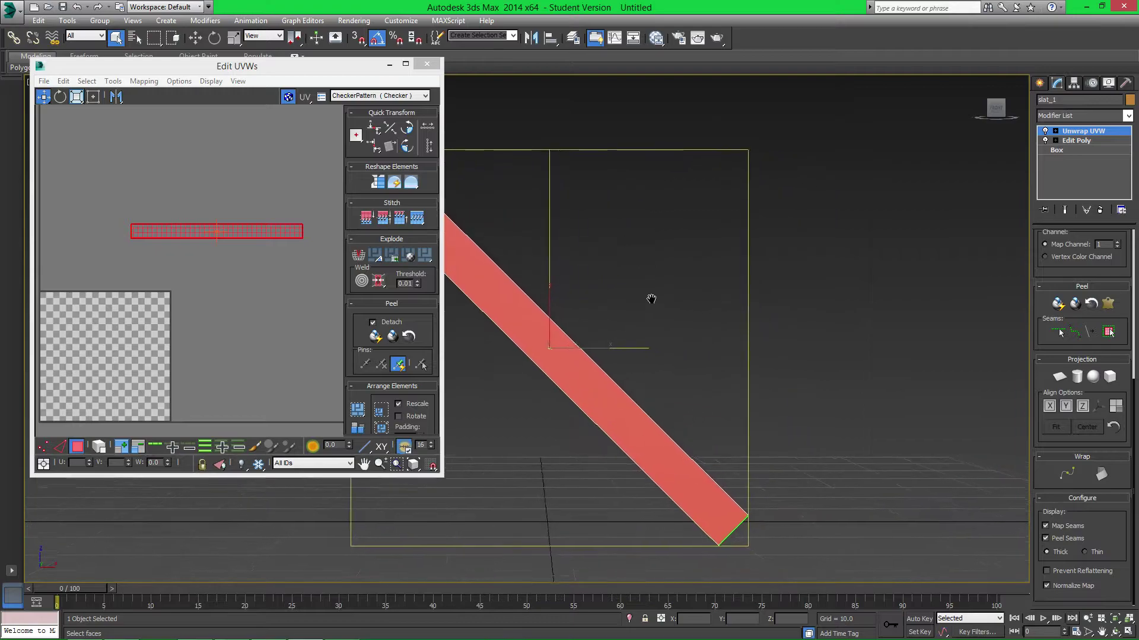
{"action": "left_click_drag", "start_coordinate": [374, 67], "coordinate": [115, 241]}
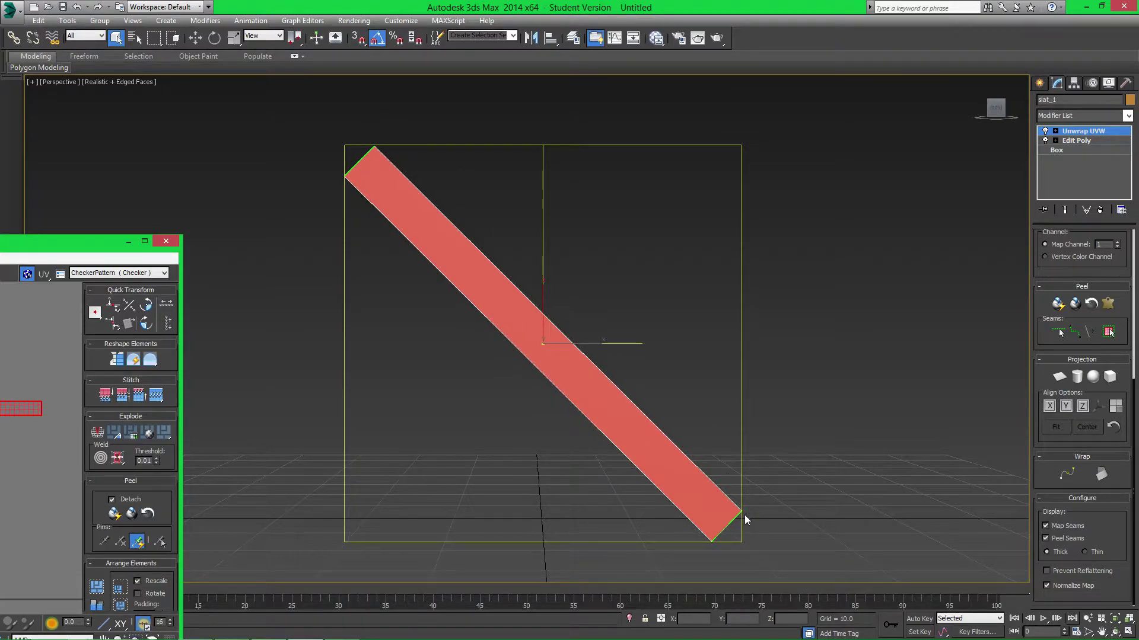
{"action": "left_click_drag", "start_coordinate": [110, 243], "coordinate": [141, 236]}
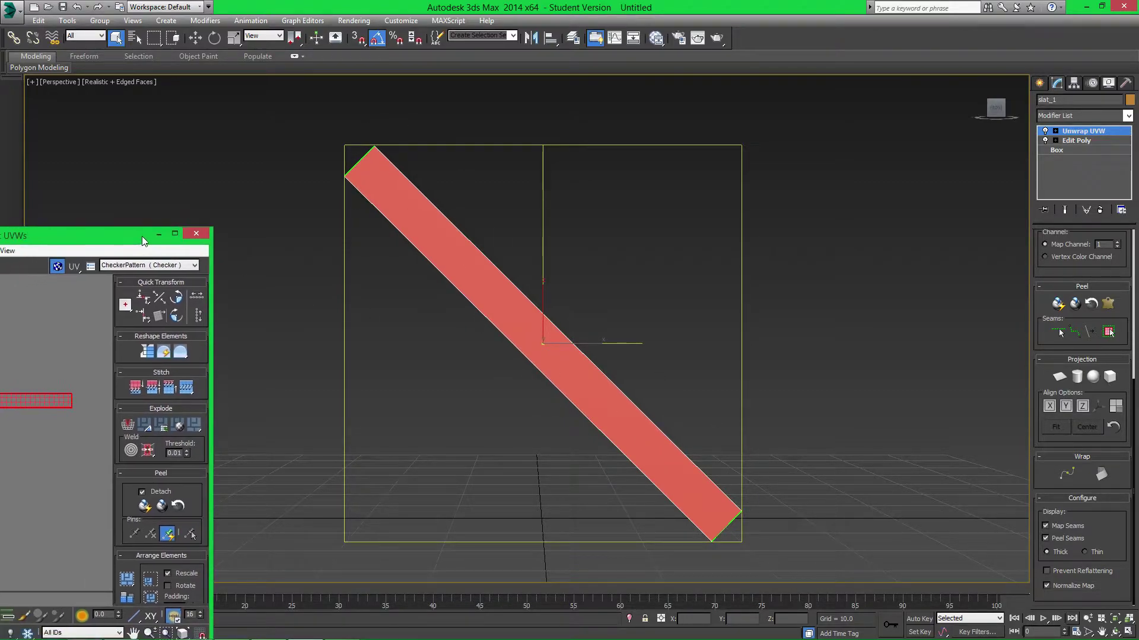
{"action": "middle_click_drag", "start_coordinate": [607, 269], "coordinate": [520, 227], "text": "alt"}
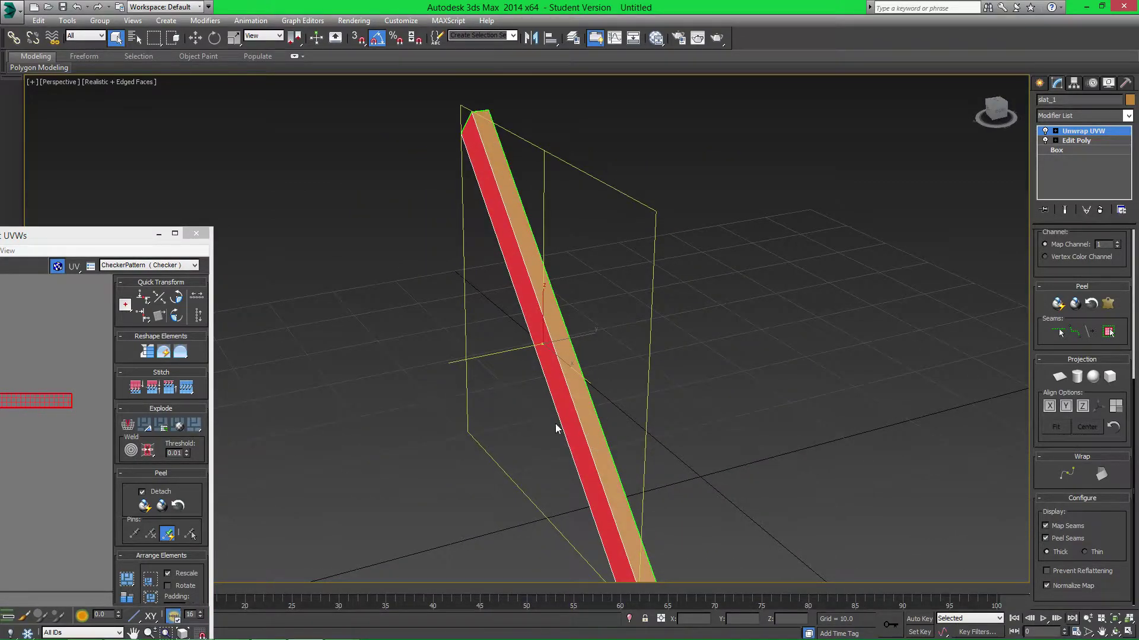
{"action": "middle_click_drag", "start_coordinate": [556, 424], "coordinate": [496, 320], "text": "alt"}
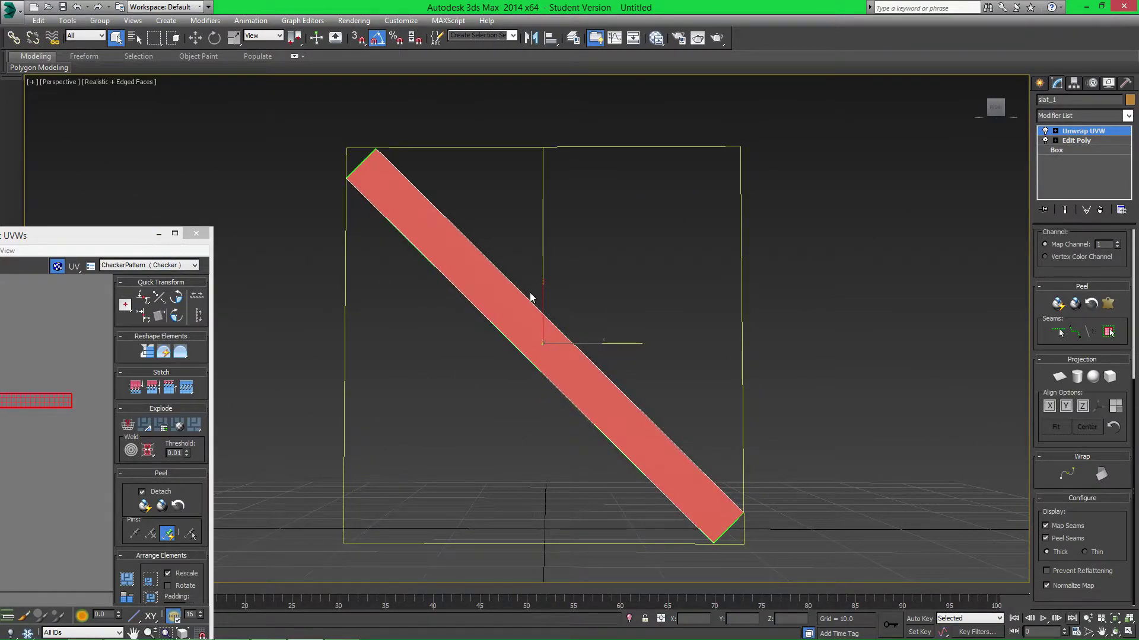
{"action": "middle_click_drag", "start_coordinate": [521, 304], "coordinate": [478, 326], "text": "alt"}
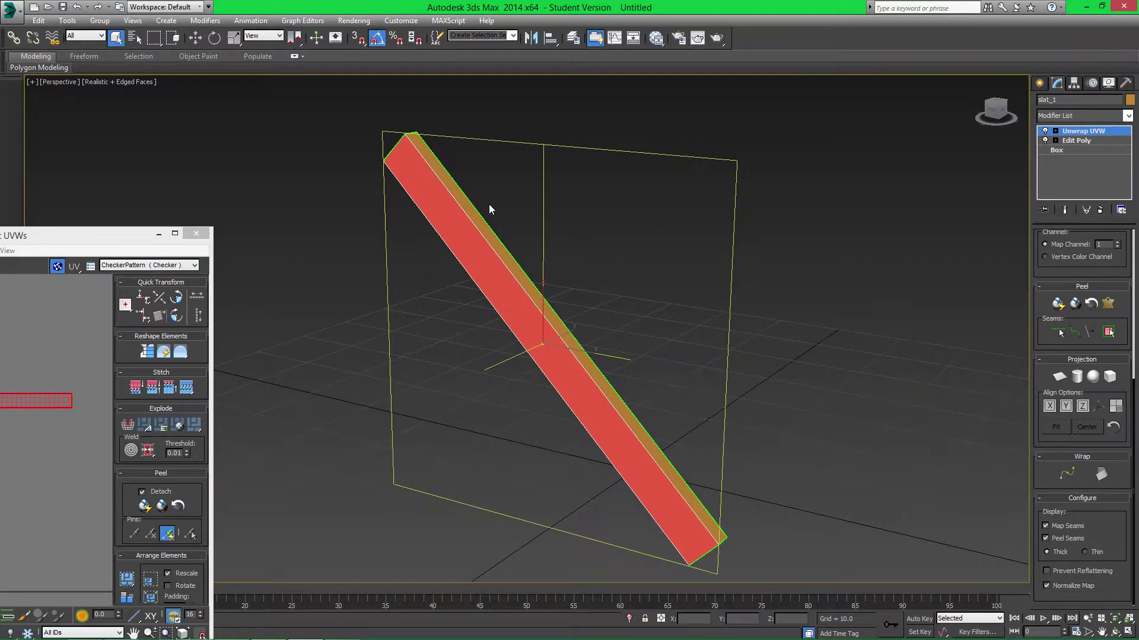
{"action": "middle_click_drag", "start_coordinate": [579, 327], "coordinate": [572, 313], "text": "alt"}
{"action": "left_click", "coordinate": [990, 117]}
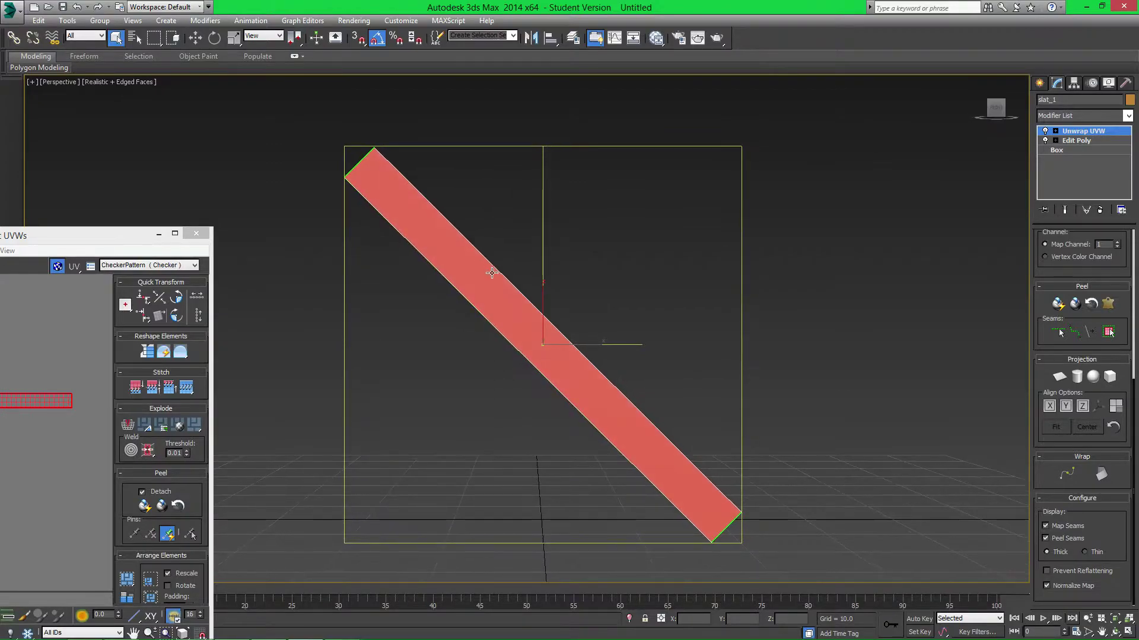
{"action": "middle_click_drag", "start_coordinate": [484, 311], "coordinate": [544, 306], "text": "alt"}
{"action": "middle_click_drag", "start_coordinate": [488, 252], "coordinate": [454, 229], "text": "alt"}
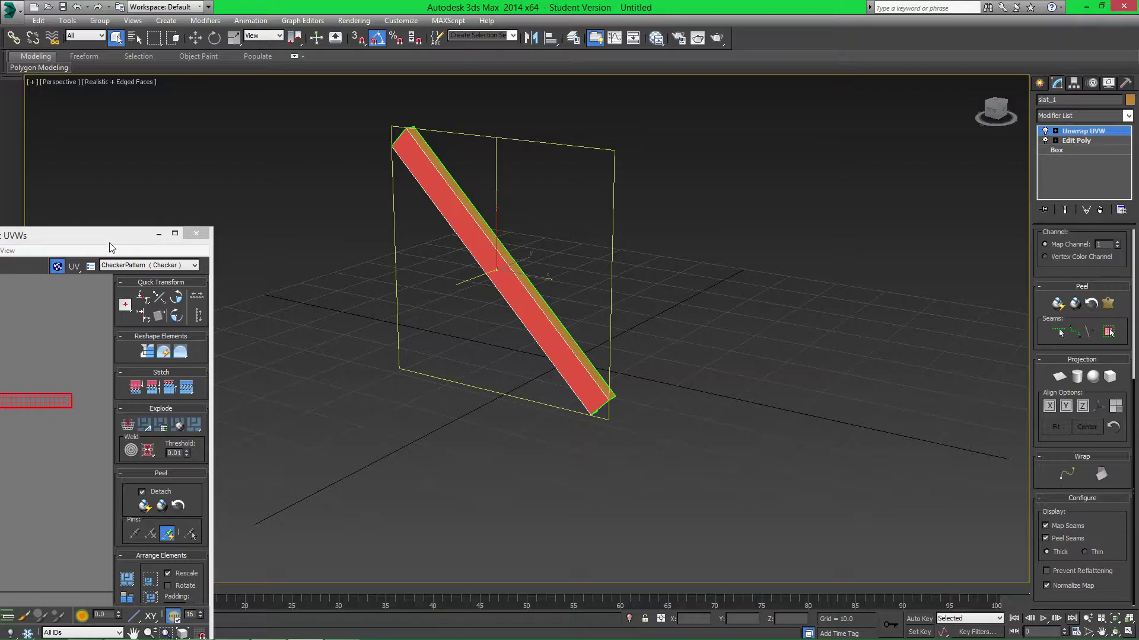
Bring the UV editor fully back into view and compare its horizontal shell with slat_1's selected face and adjoining sides.
{"action": "left_click_drag", "start_coordinate": [109, 241], "coordinate": [314, 188]}
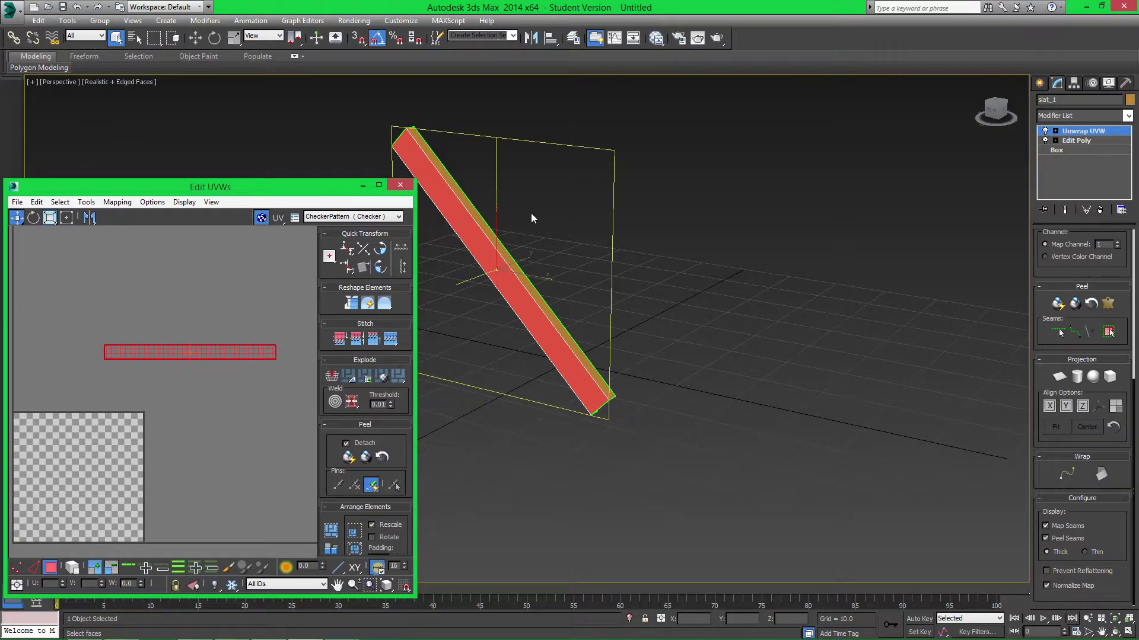
{"action": "middle_click_drag", "start_coordinate": [524, 251], "coordinate": [615, 269], "text": "alt"}
{"action": "left_click_drag", "start_coordinate": [308, 183], "coordinate": [332, 116]}
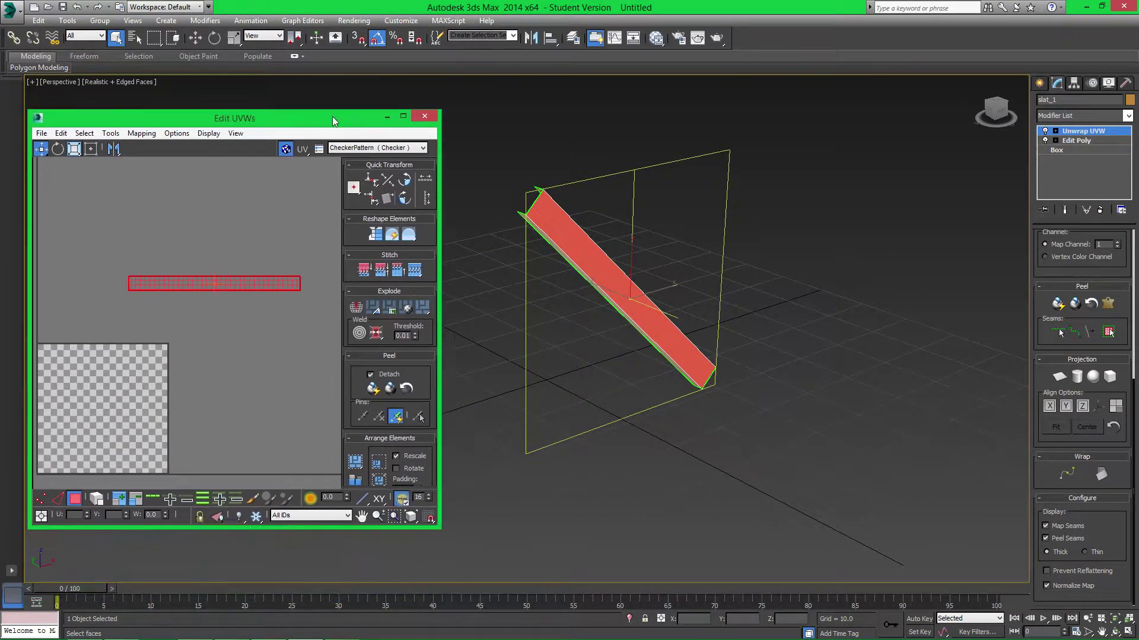
{"action": "middle_click_drag", "start_coordinate": [669, 262], "coordinate": [429, 223], "text": "alt"}
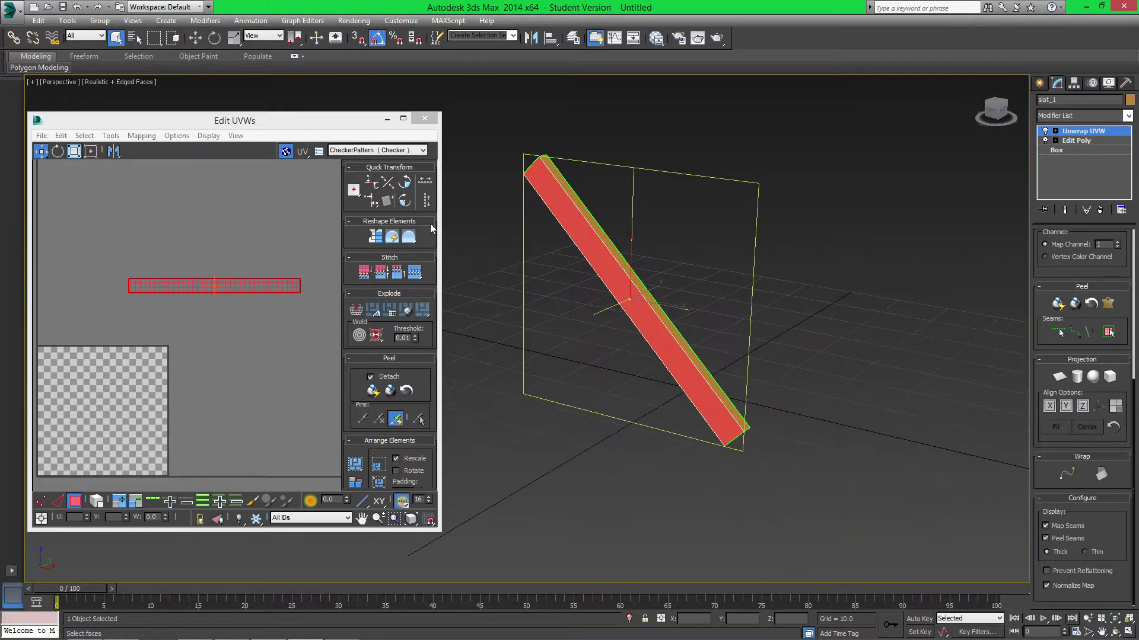
{"action": "middle_click_drag", "start_coordinate": [568, 300], "coordinate": [511, 196], "text": "alt"}
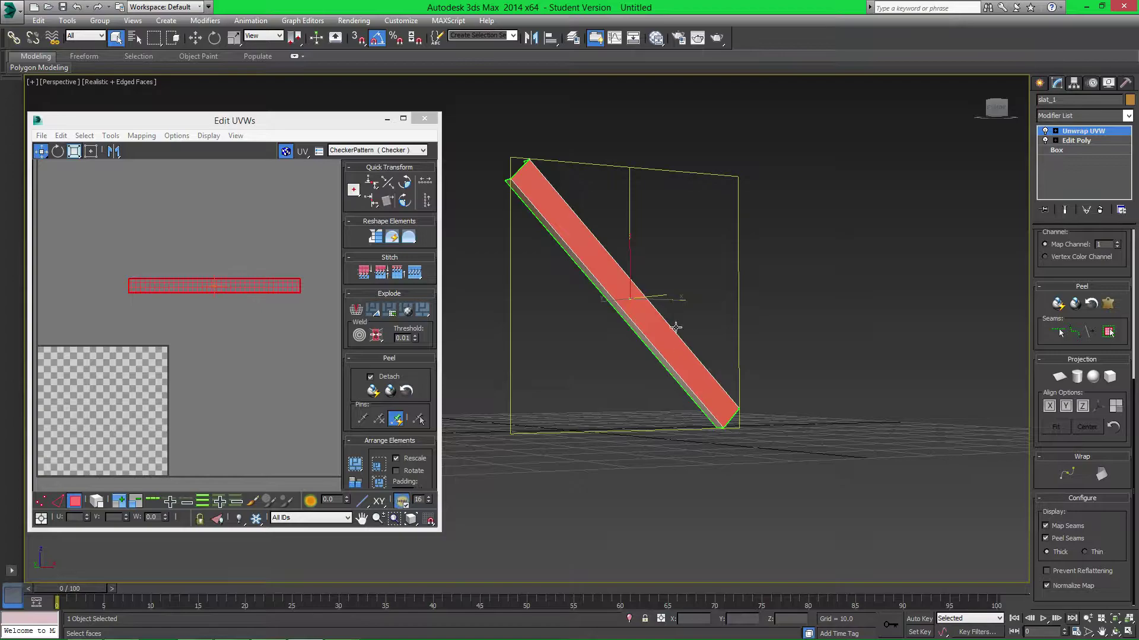
{"action": "middle_click_drag", "start_coordinate": [593, 273], "coordinate": [593, 270], "text": "alt"}
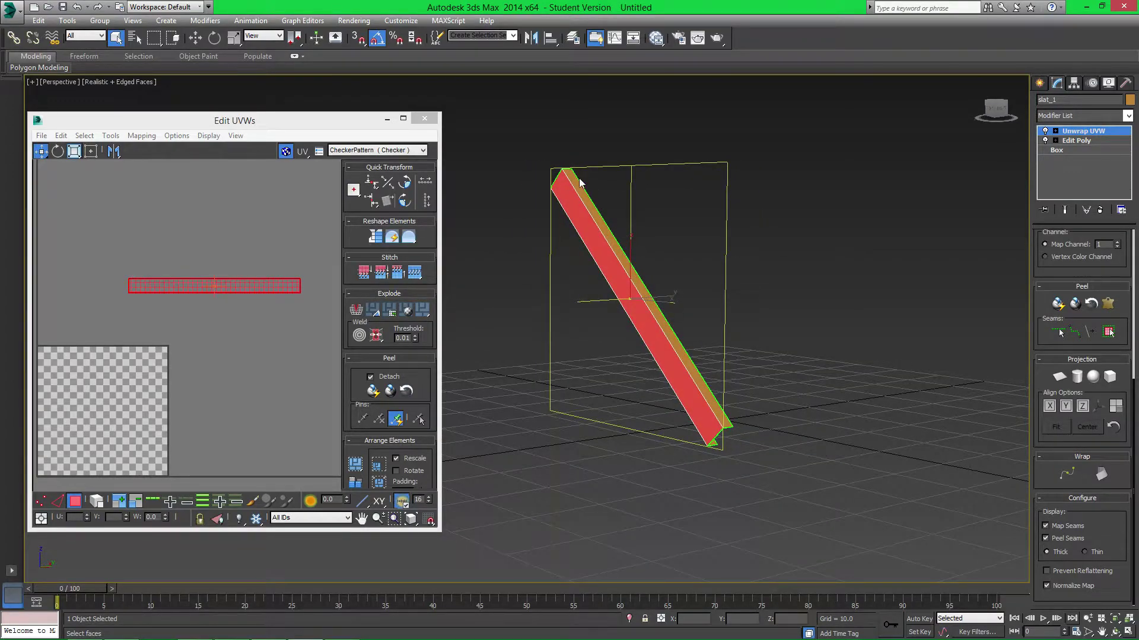
{"action": "middle_click_drag", "start_coordinate": [704, 390], "coordinate": [673, 362], "text": "alt"}
{"action": "left_click", "coordinate": [245, 216]}
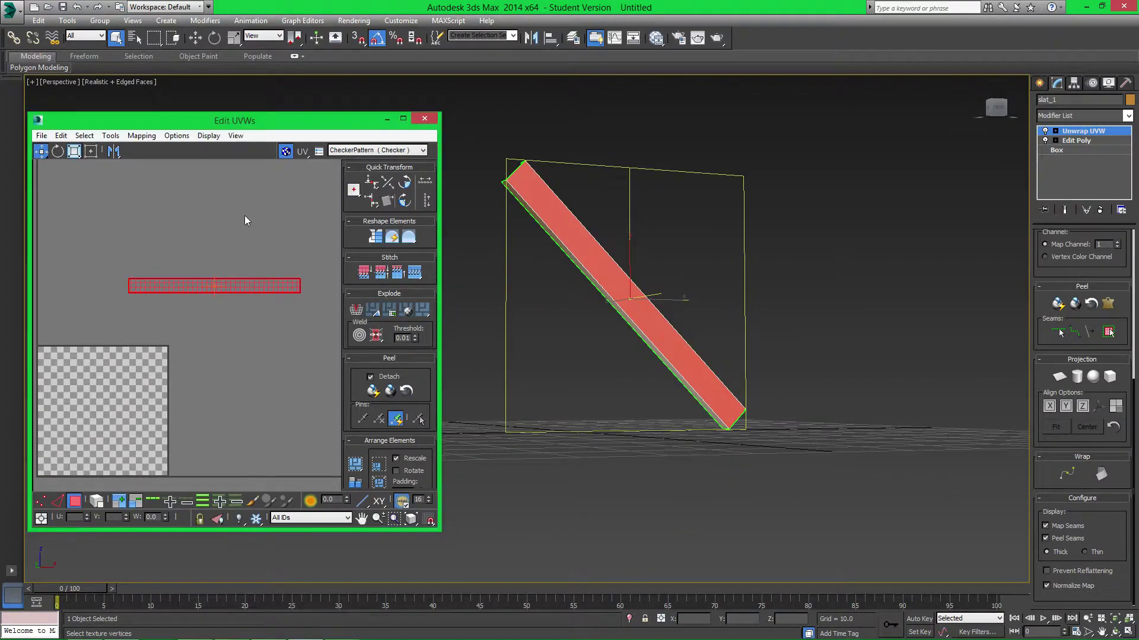
Place the UV editor beside slat_1 in the viewport, with its shell and the checkered UV tile both fully in view.
{"action": "middle_click_drag", "start_coordinate": [244, 215], "coordinate": [245, 218]}
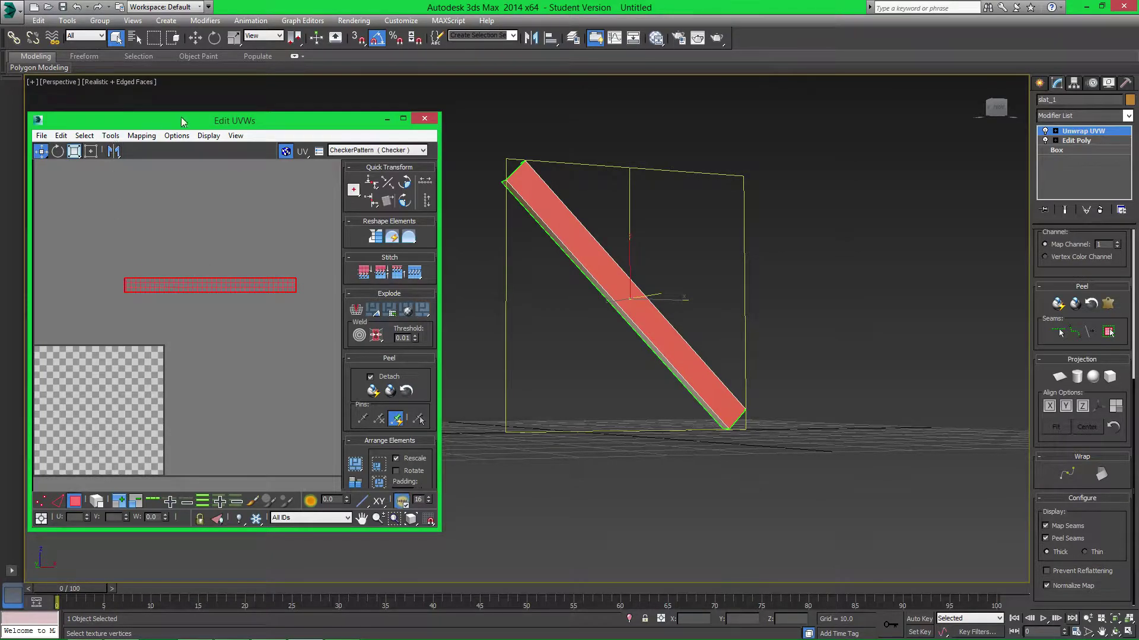
{"action": "left_click_drag", "start_coordinate": [204, 121], "coordinate": [246, 106]}
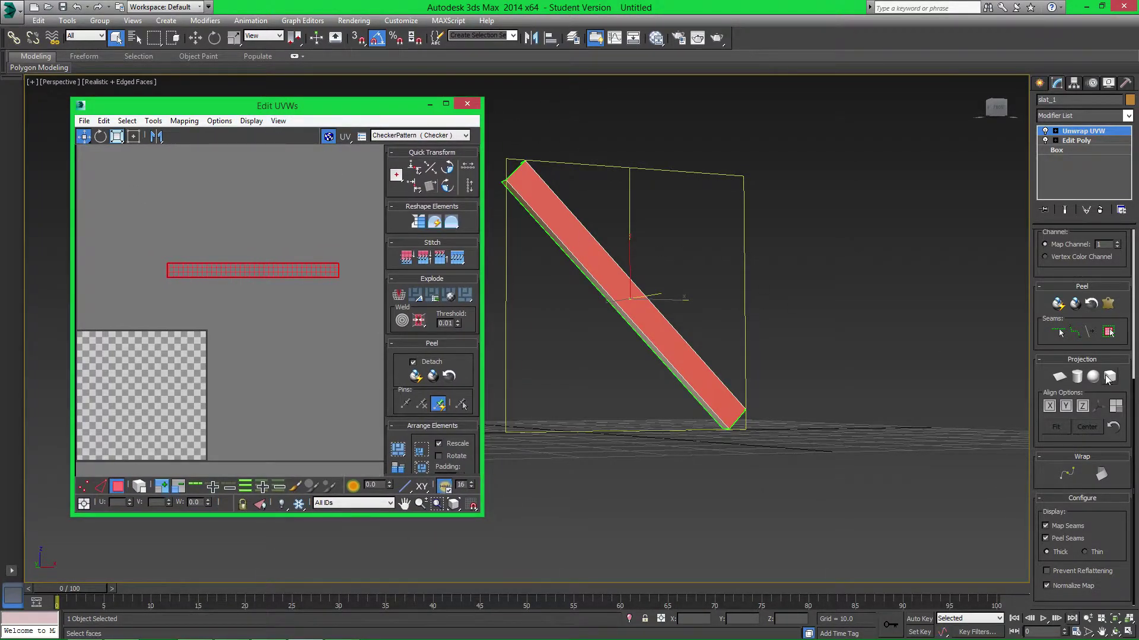
{"action": "left_click", "coordinate": [1134, 393]}
{"action": "left_click_drag", "start_coordinate": [1134, 393], "coordinate": [1135, 324]}
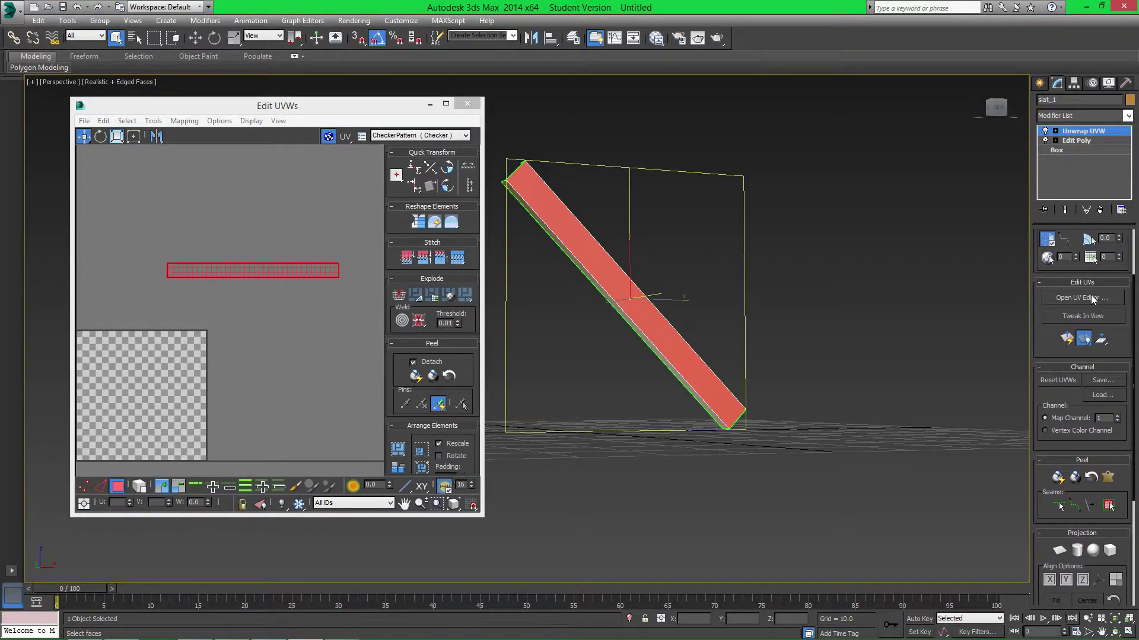
{"action": "left_click_drag", "start_coordinate": [1133, 301], "coordinate": [1133, 239]}
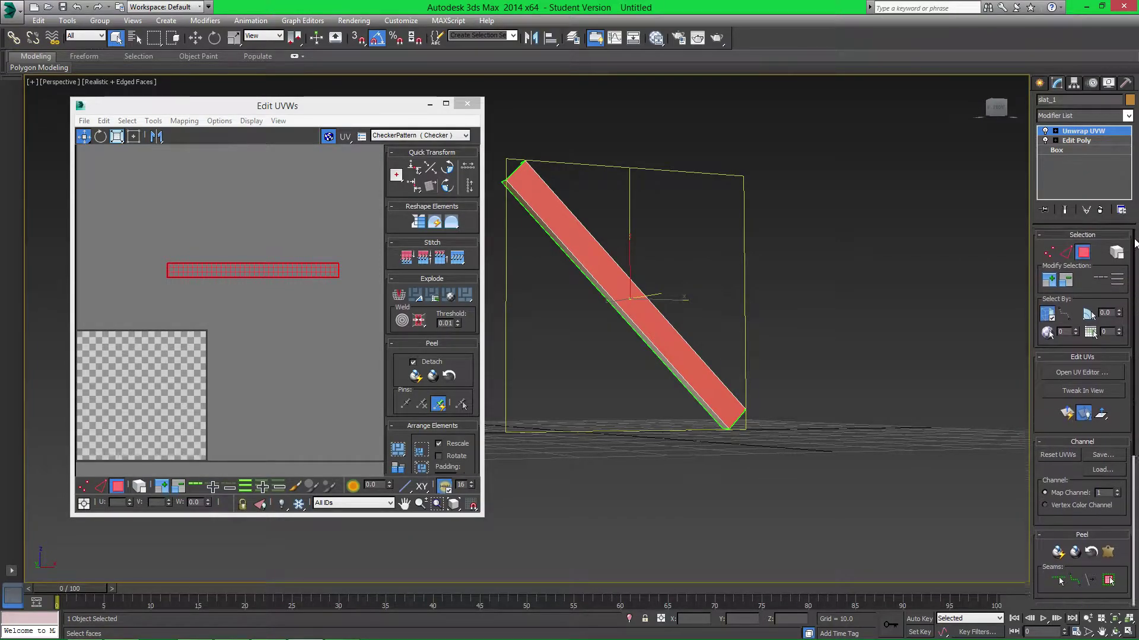
{"action": "left_click", "coordinate": [1083, 374]}
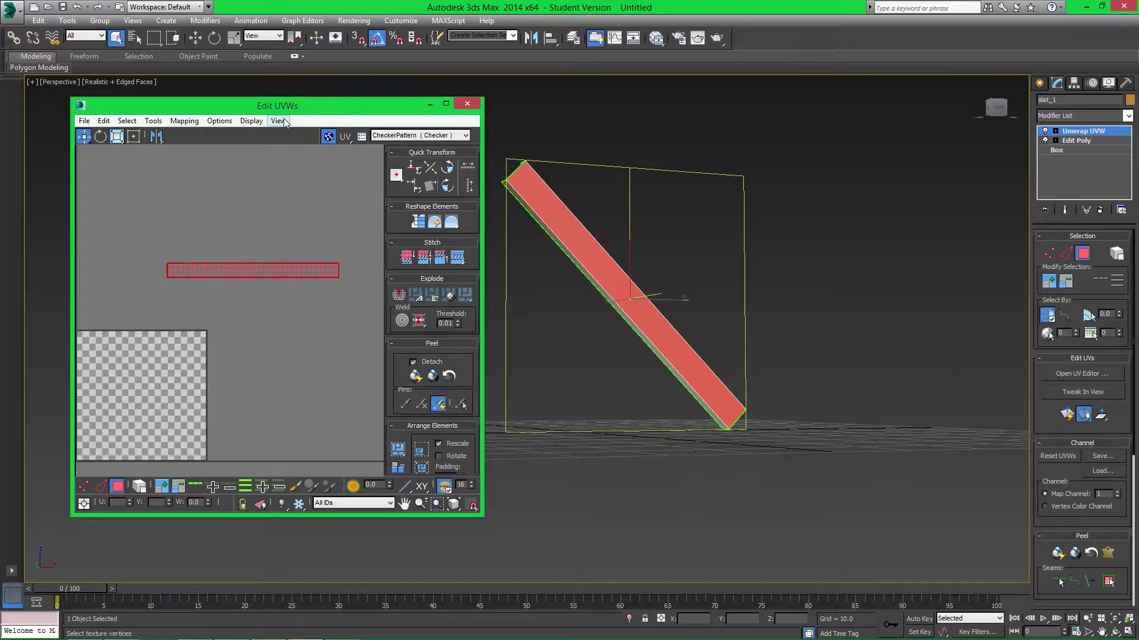
{"action": "left_click_drag", "start_coordinate": [283, 107], "coordinate": [284, 110]}
{"action": "middle_click_drag", "start_coordinate": [201, 307], "coordinate": [215, 288]}
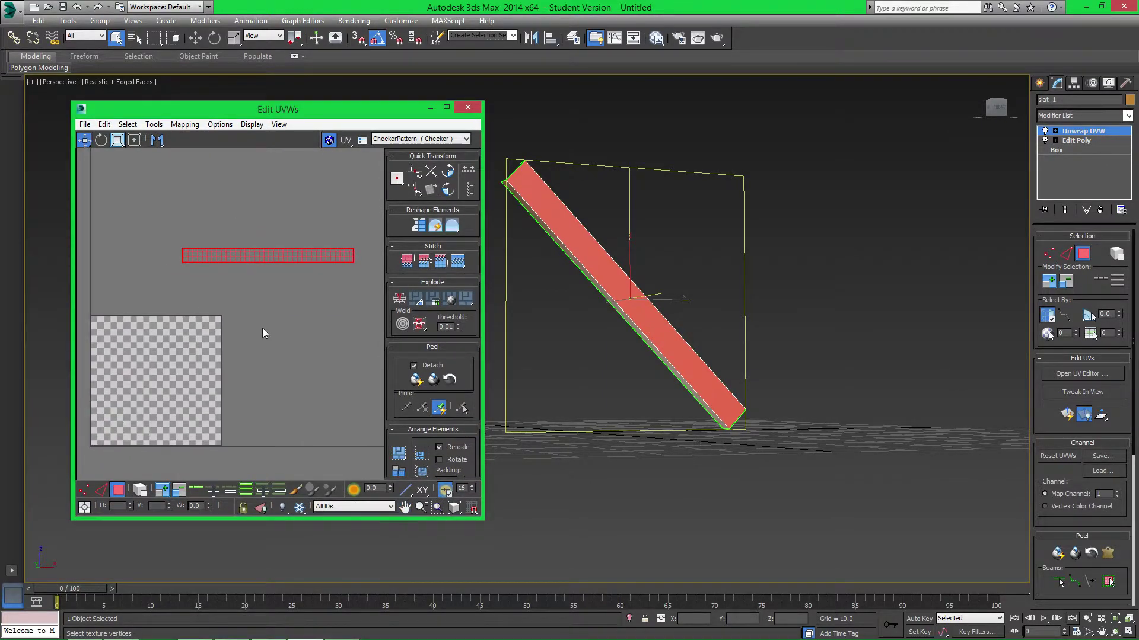
Undo the clearing of slat_1's UV face selection and check the selected broad face in the viewport.
{"action": "left_click", "coordinate": [180, 236]}
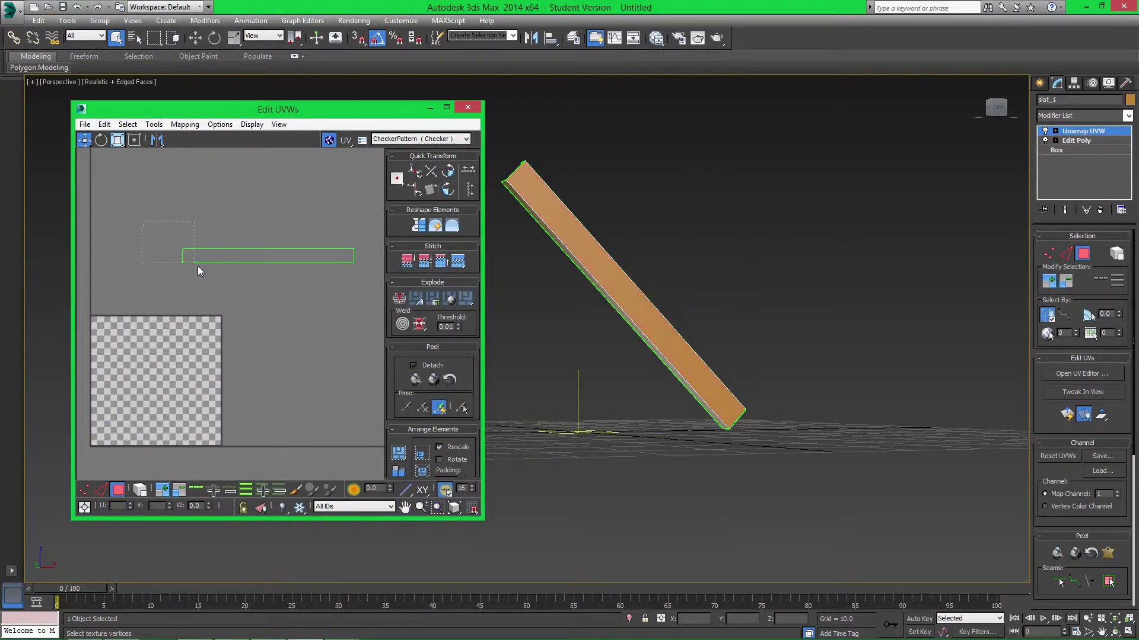
{"action": "key", "text": "ctrl+z"}
{"action": "mouse_move", "coordinate": [601, 302]}
{"action": "middle_mouse_down", "text": "alt"}
{"action": "mouse_move", "coordinate": [611, 305]}
{"action": "mouse_move", "coordinate": [496, 325]}
{"action": "mouse_move", "coordinate": [596, 321]}
{"action": "middle_mouse_up", "text": "alt"}
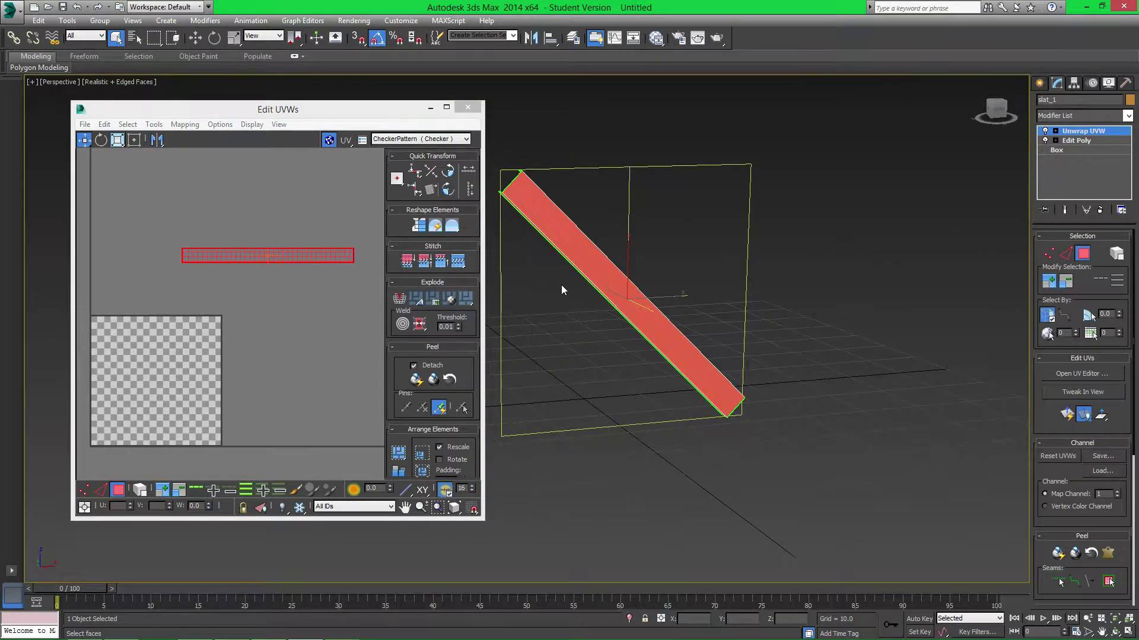
{"action": "middle_click_drag", "start_coordinate": [561, 284], "coordinate": [553, 270], "text": "alt"}
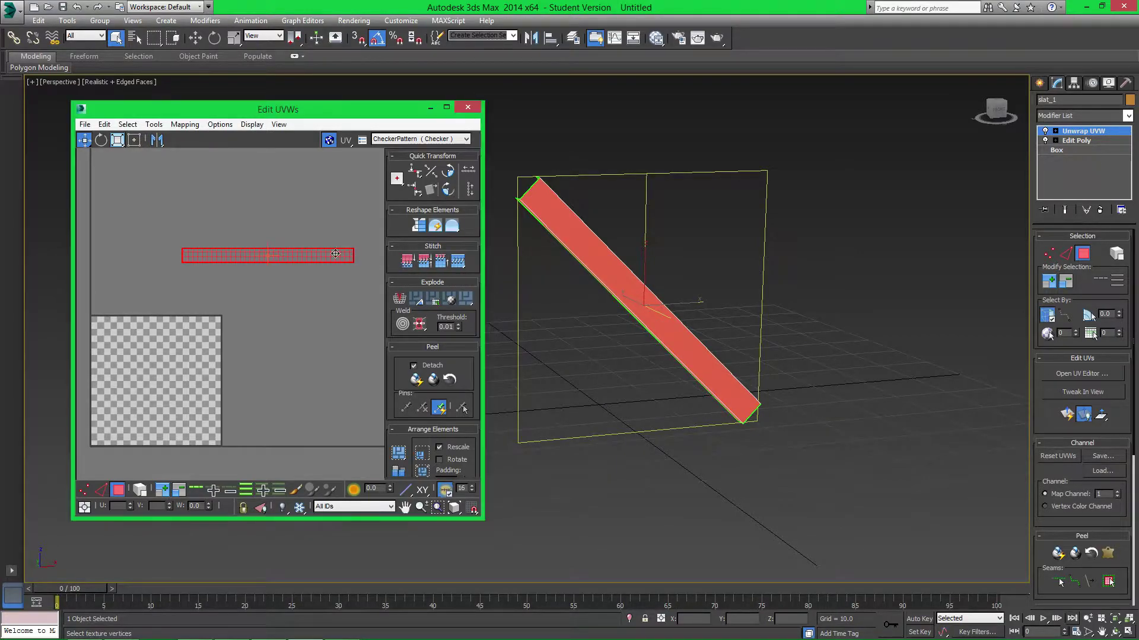
Relax slat_1's selected UV faces using Relax By Polygon Angles, and move the Relax Tool dialog clear of the UV editor.
{"action": "left_click", "coordinate": [153, 124]}
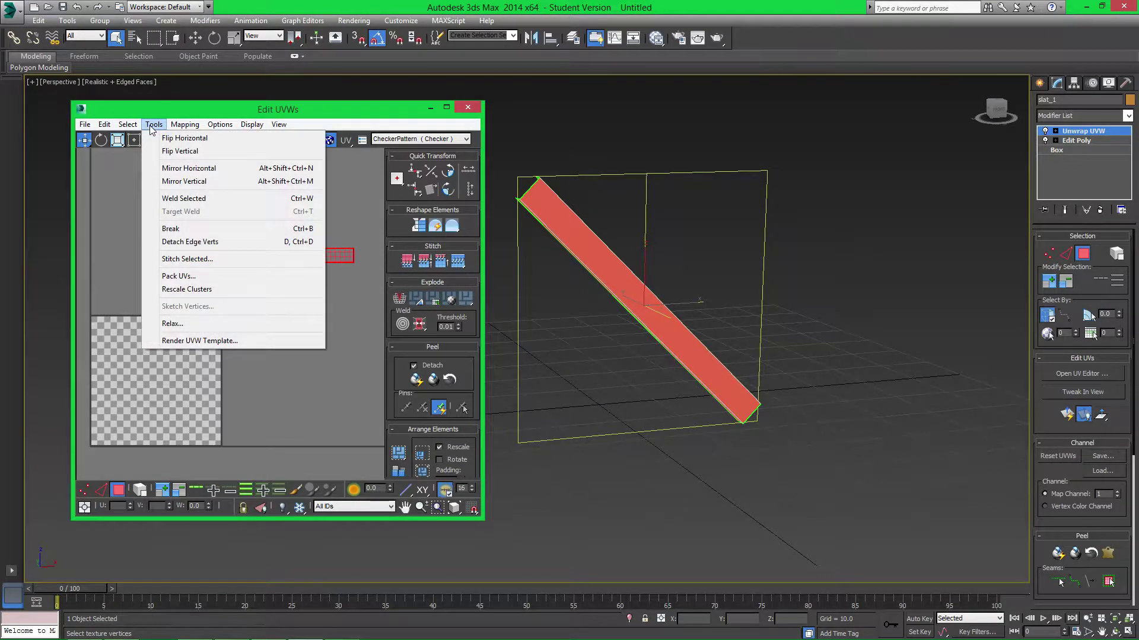
{"action": "left_click", "coordinate": [189, 326]}
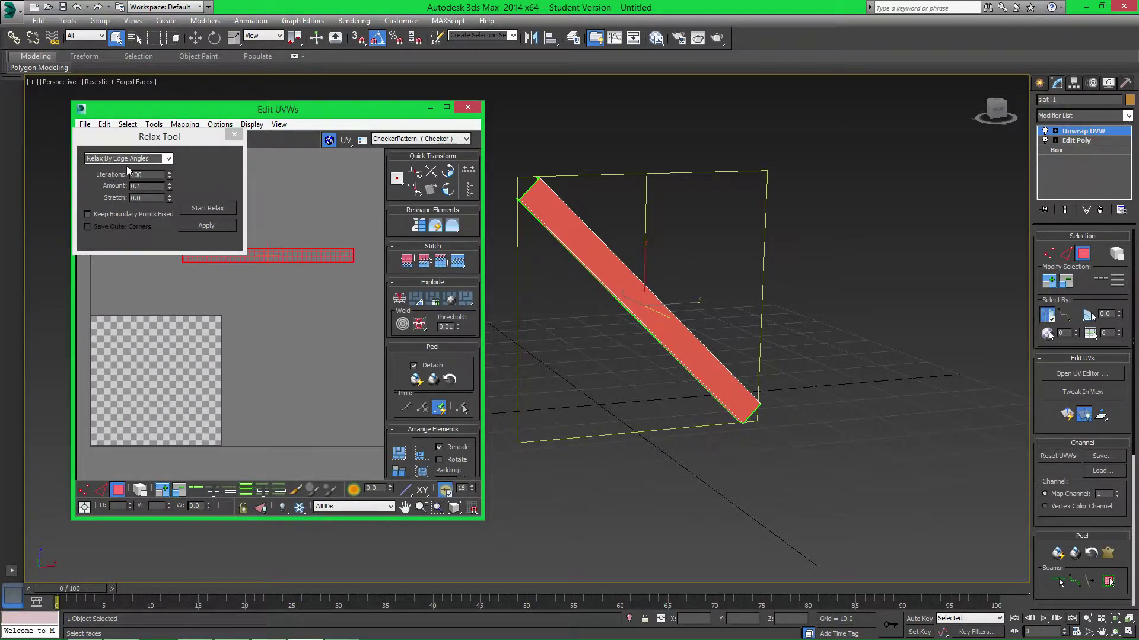
{"action": "left_click", "coordinate": [168, 159]}
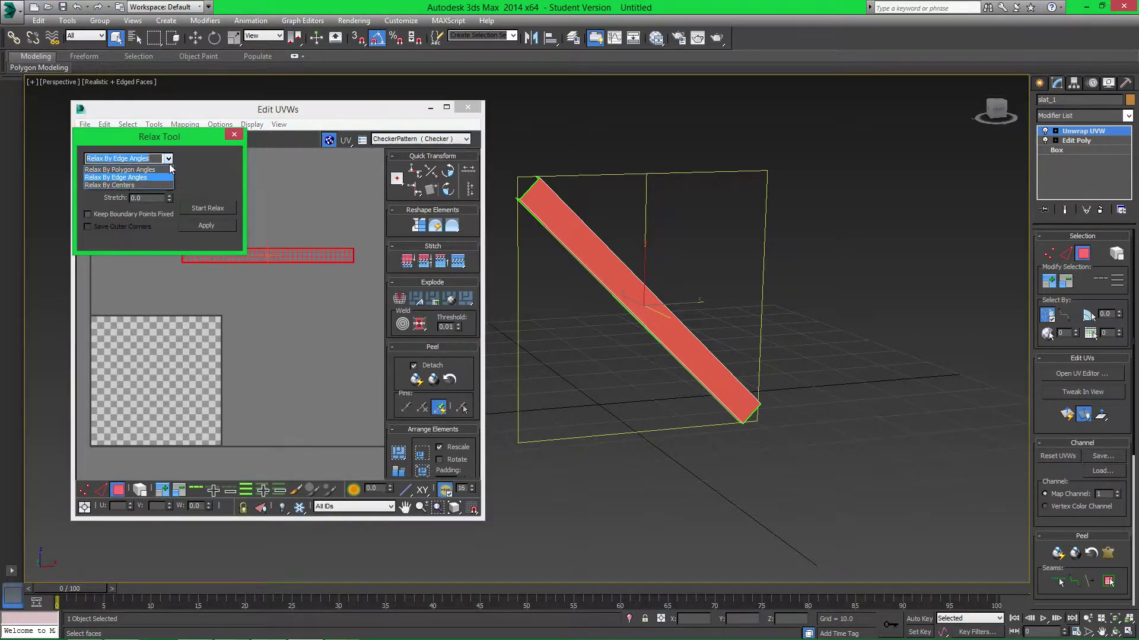
{"action": "left_click", "coordinate": [139, 170]}
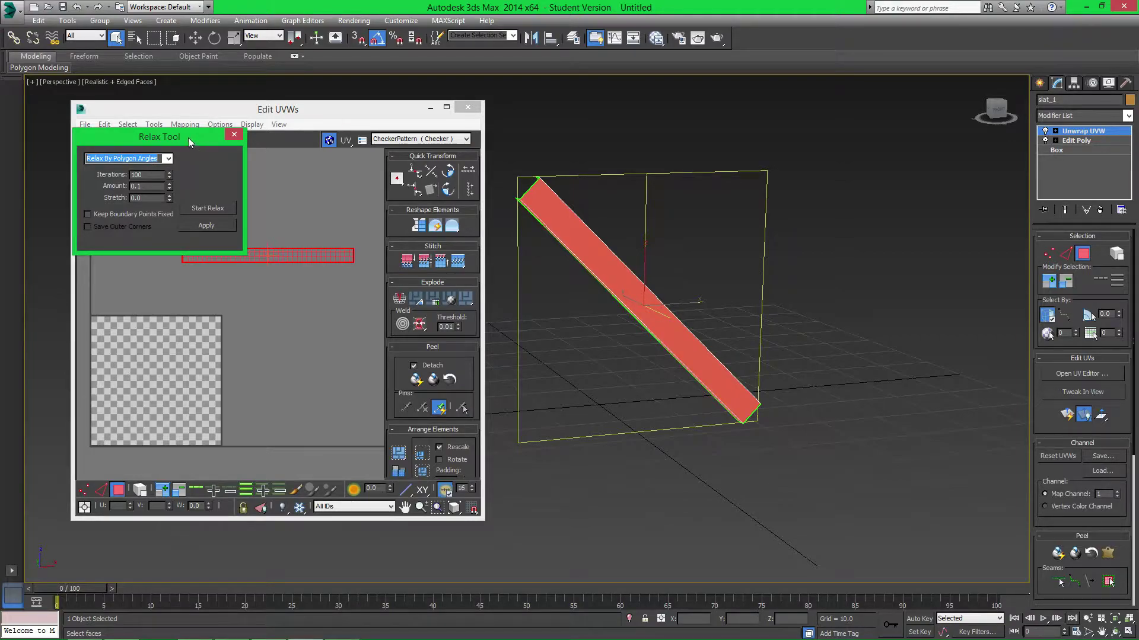
{"action": "left_click", "coordinate": [330, 237]}
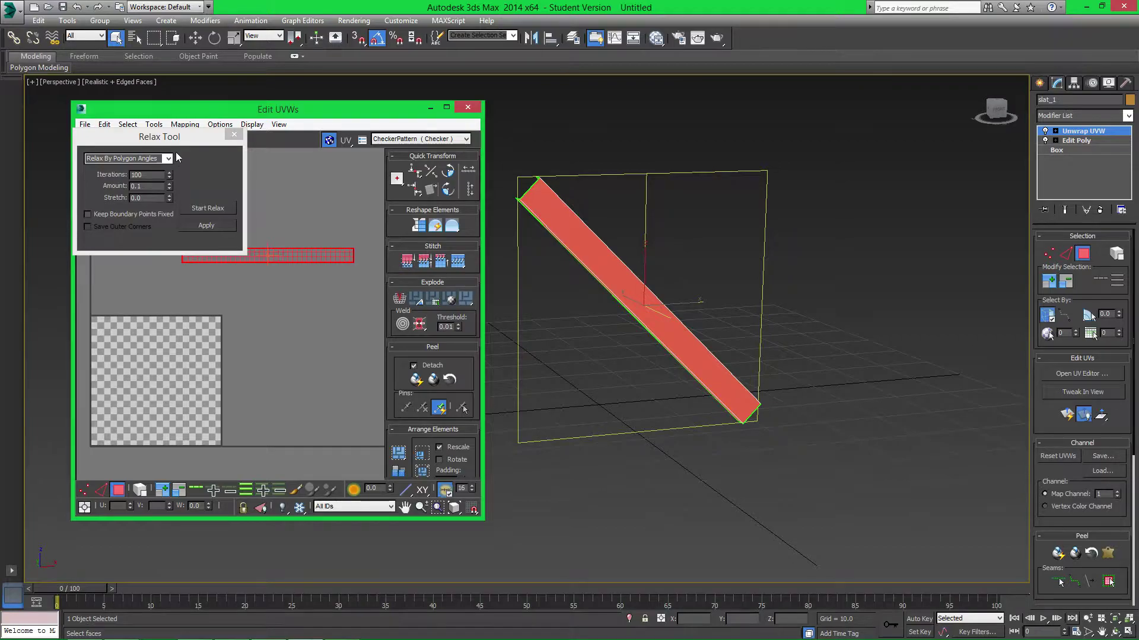
{"action": "left_click", "coordinate": [209, 207]}
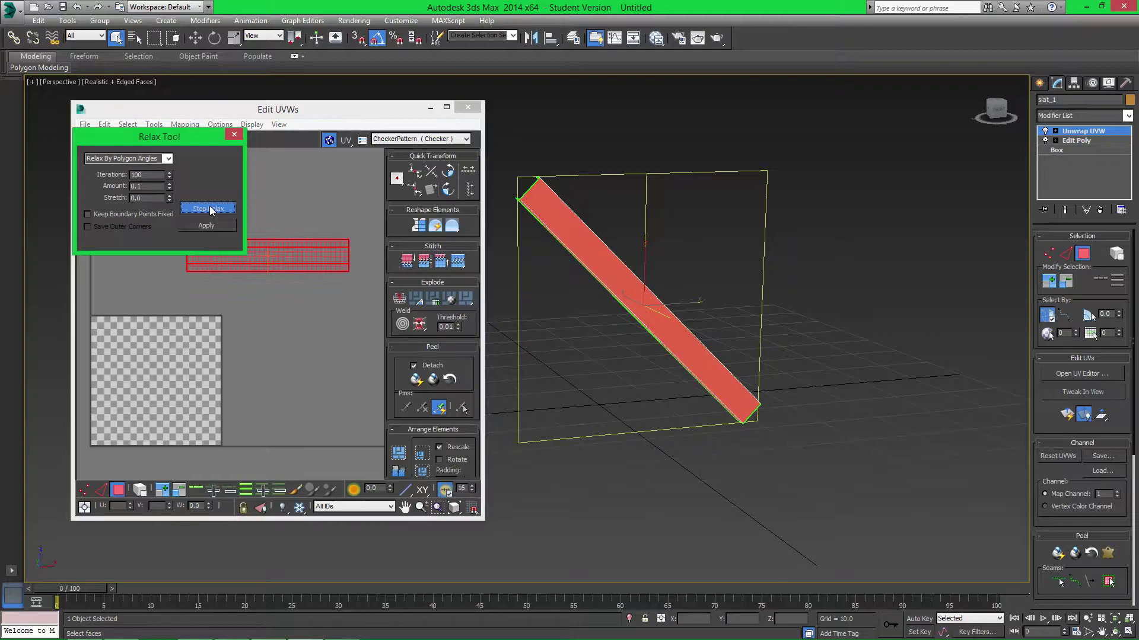
{"action": "left_click_drag", "start_coordinate": [211, 131], "coordinate": [686, 94]}
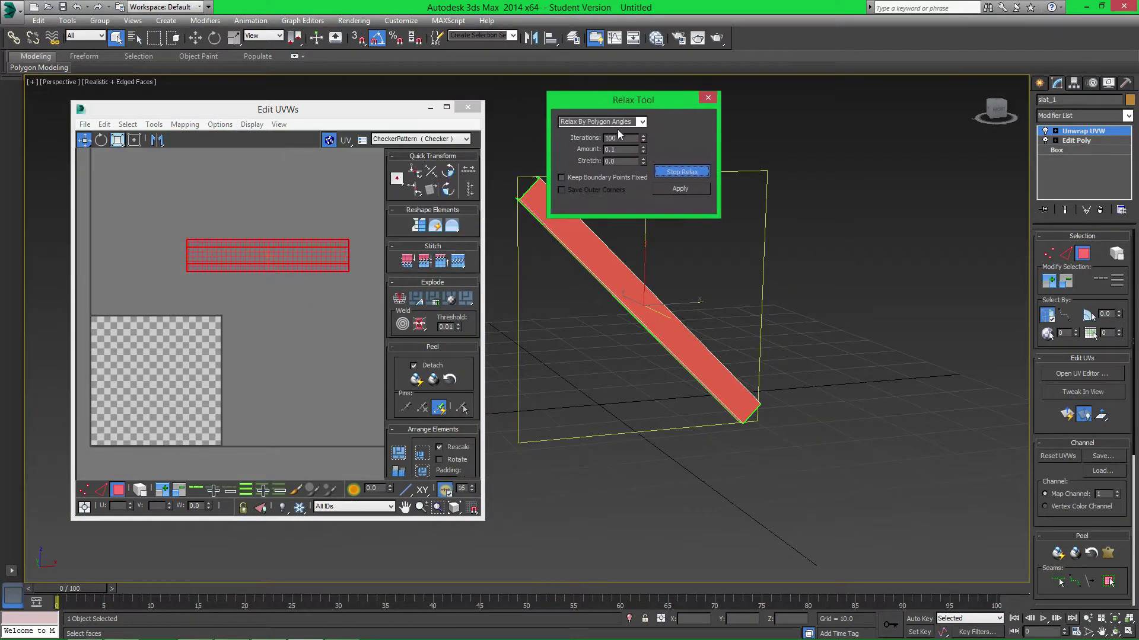
{"action": "left_click", "coordinate": [290, 249]}
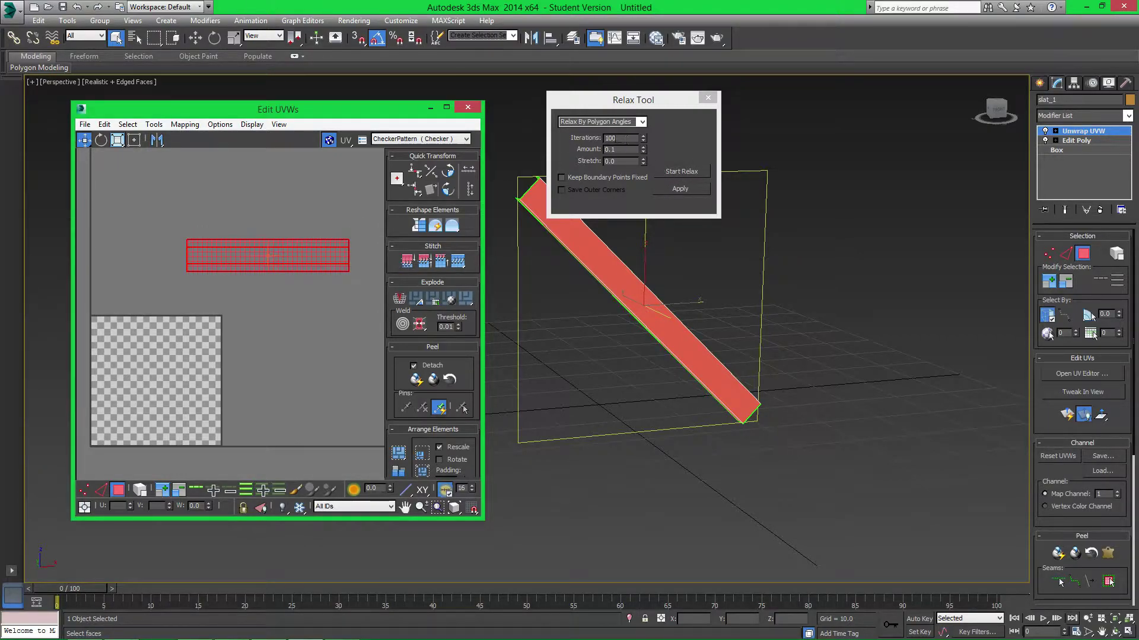
Rerun the polygon-angle relax on slat_1's shell with 1000 and 10000 iterations, and close the Relax Tool.
{"action": "left_click", "coordinate": [560, 140]}
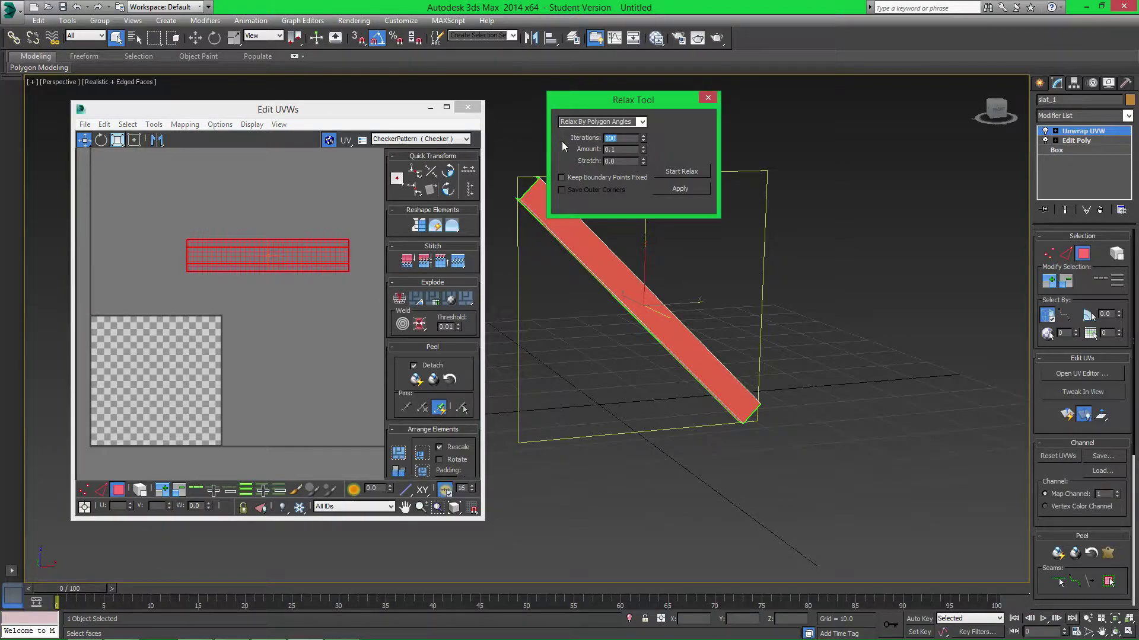
{"action": "left_click", "coordinate": [627, 136]}
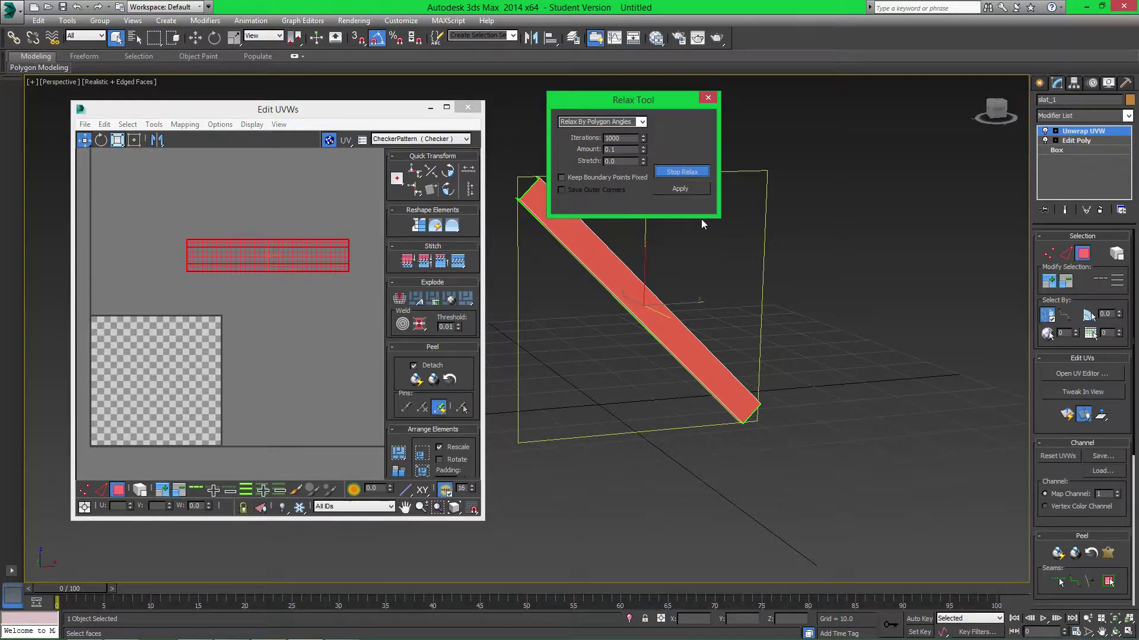
{"action": "left_click", "coordinate": [682, 172]}
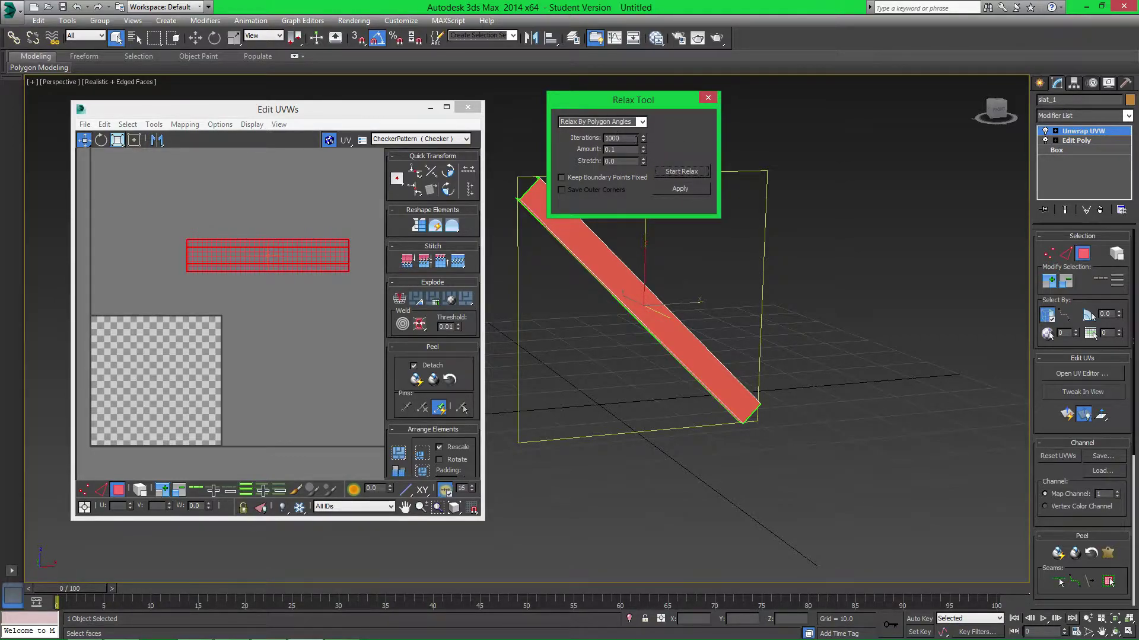
{"action": "type", "text": "0"}
{"action": "left_click", "coordinate": [677, 171]}
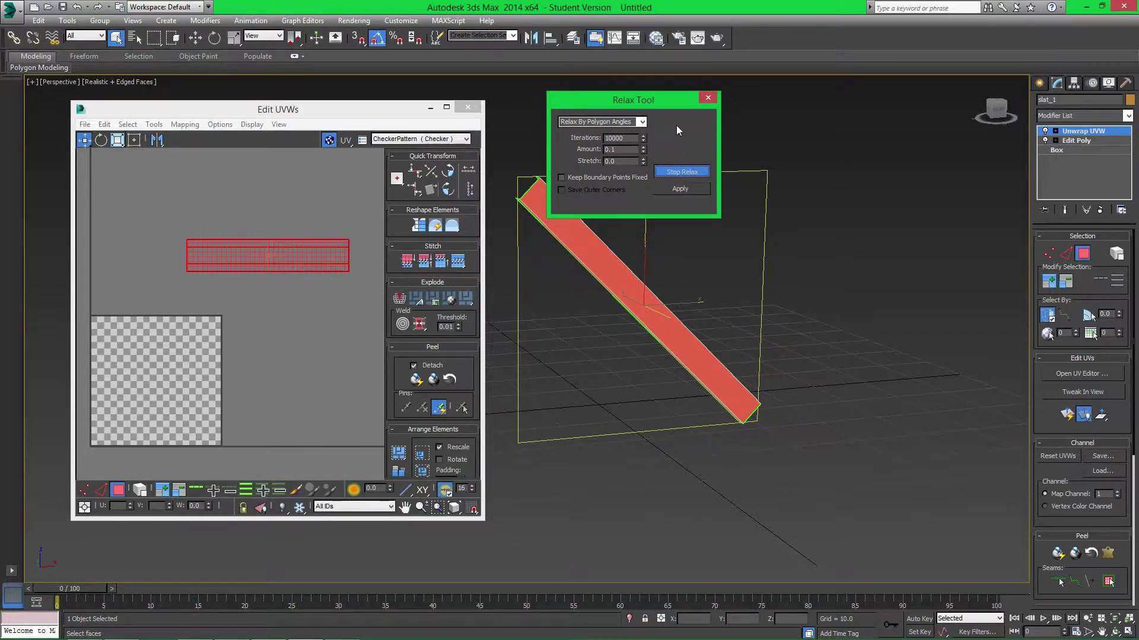
{"action": "left_click", "coordinate": [681, 171]}
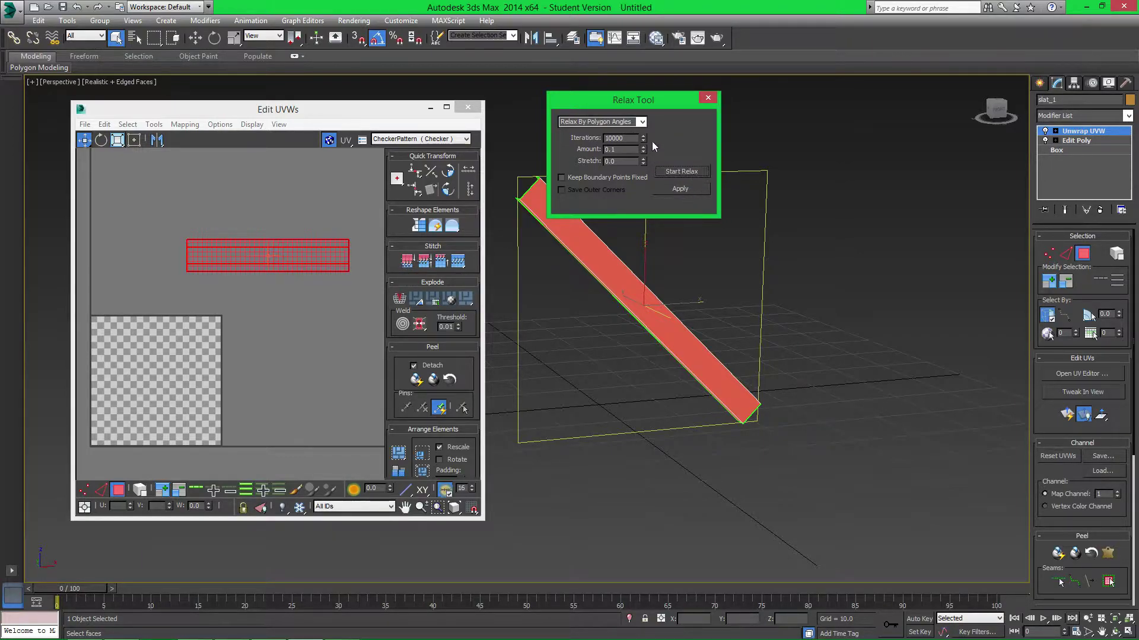
{"action": "left_click", "coordinate": [681, 172]}
{"action": "left_click", "coordinate": [358, 266]}
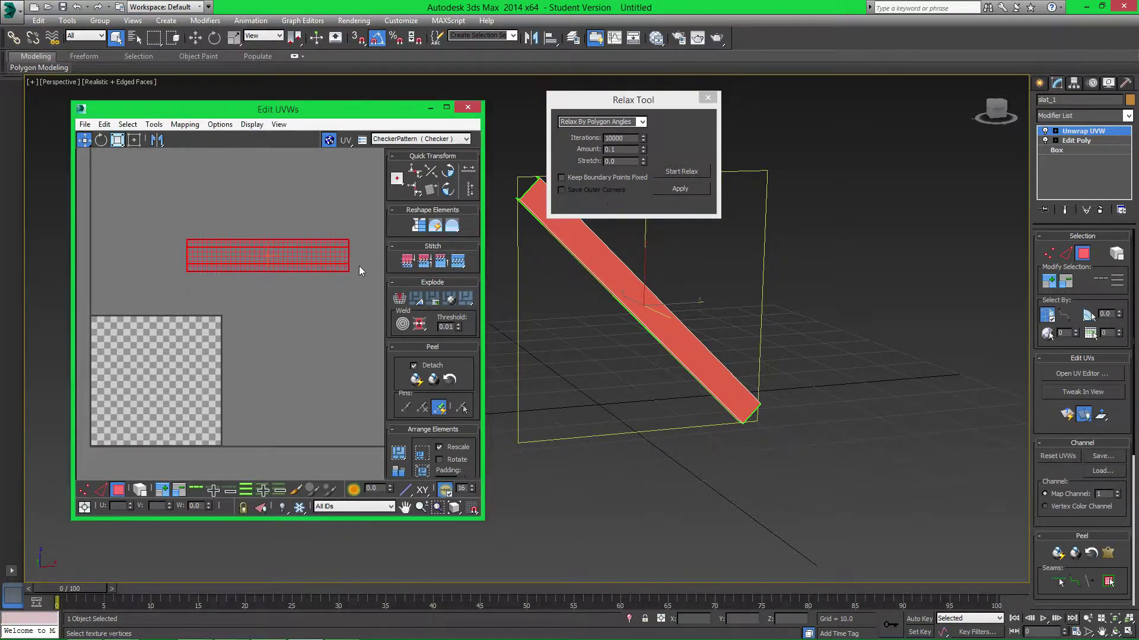
{"action": "left_click", "coordinate": [707, 98]}
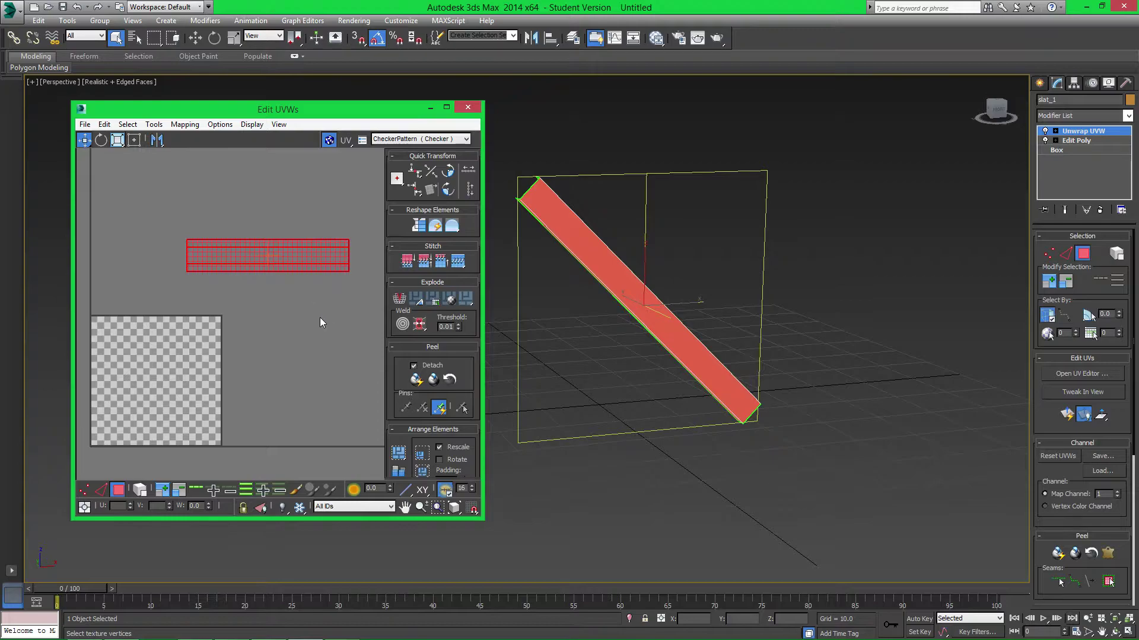
Clear the UV face selection and minimize the UV editor to uncover slat_1 in the viewport.
{"action": "left_click", "coordinate": [298, 220]}
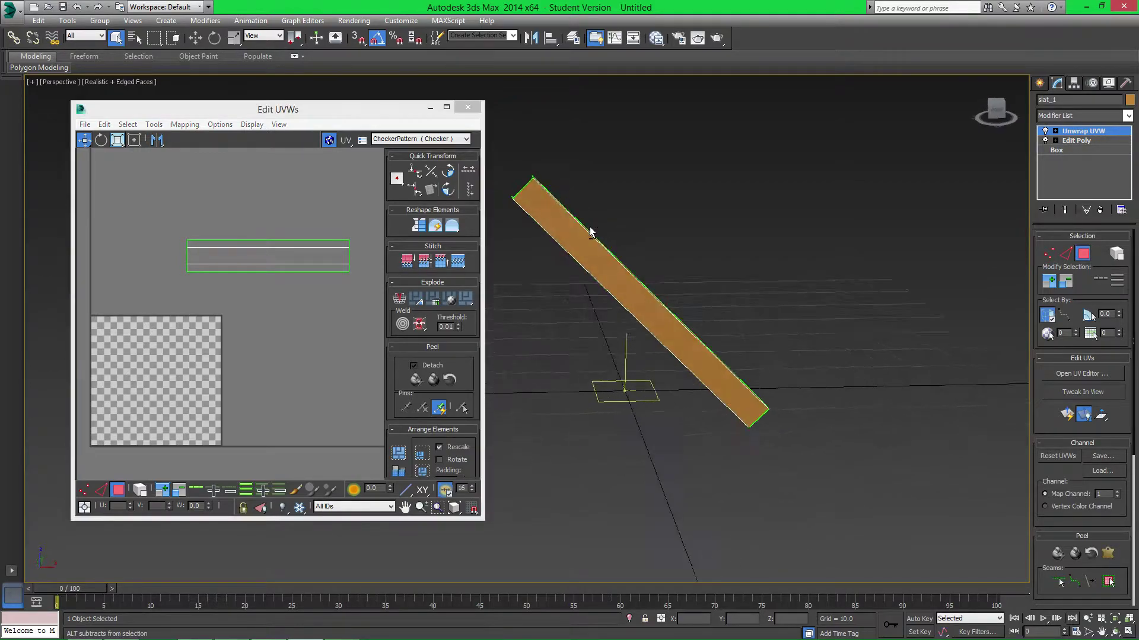
{"action": "mouse_move", "coordinate": [585, 208]}
{"action": "middle_mouse_down", "text": "alt"}
{"action": "mouse_move", "coordinate": [589, 231]}
{"action": "mouse_move", "coordinate": [574, 212]}
{"action": "middle_mouse_up", "text": "alt"}
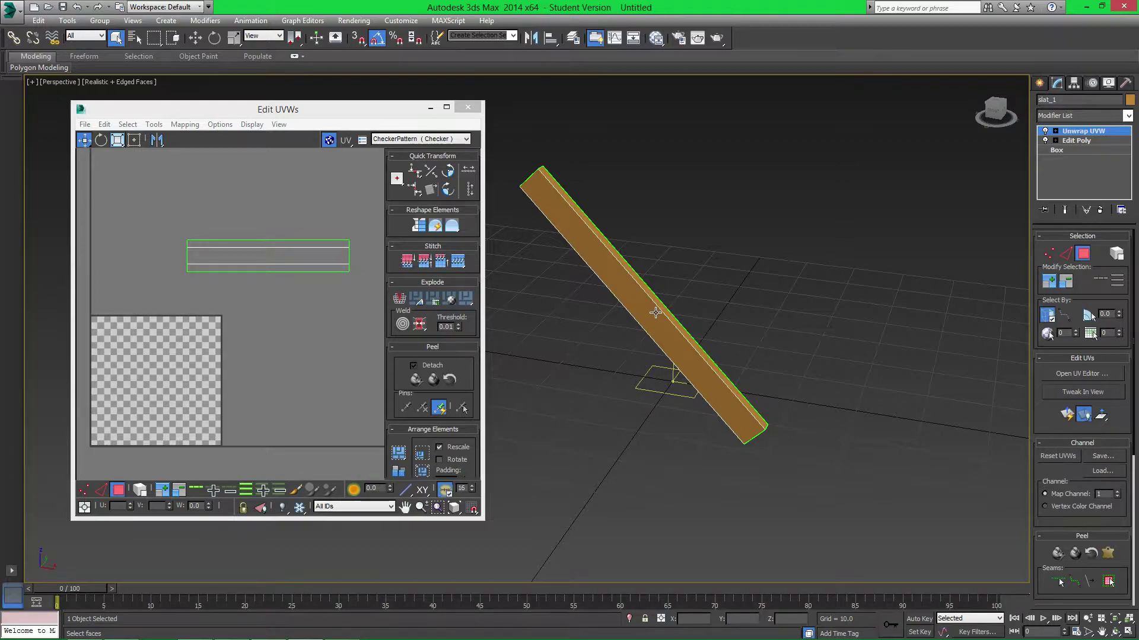
{"action": "left_click", "coordinate": [430, 110]}
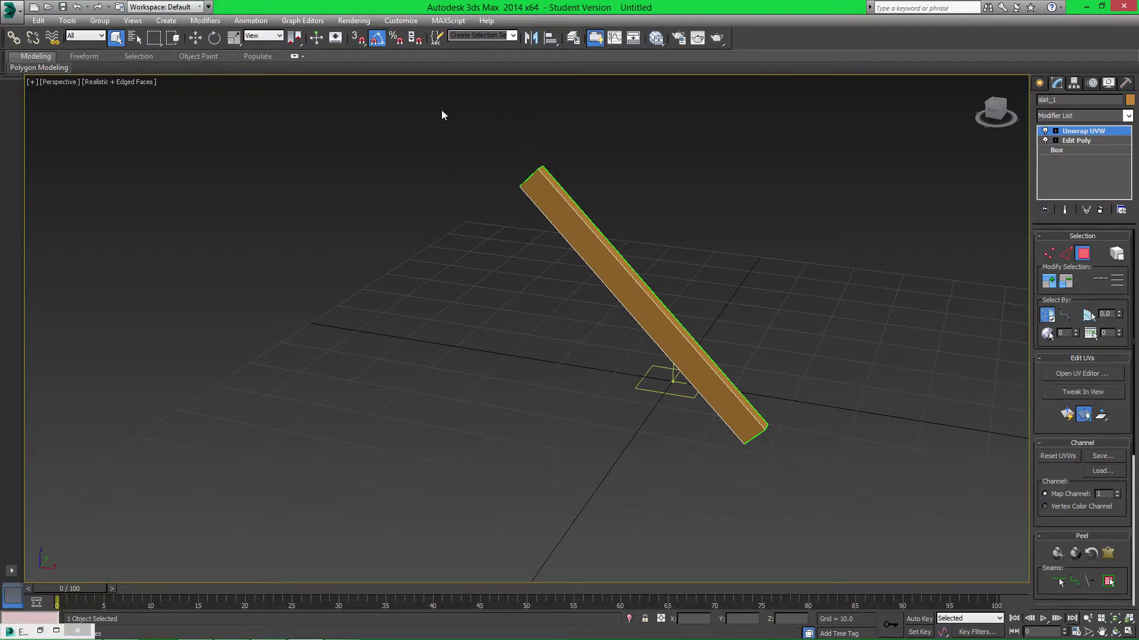
{"action": "left_click", "coordinate": [56, 630]}
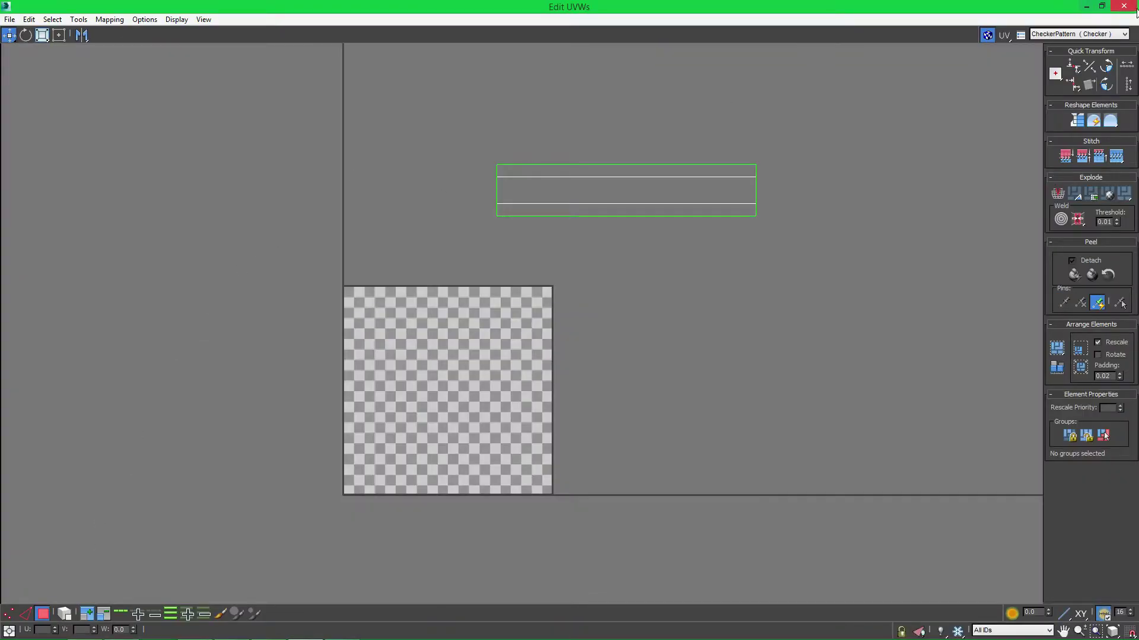
{"action": "left_click_drag", "start_coordinate": [789, 11], "coordinate": [374, 129]}
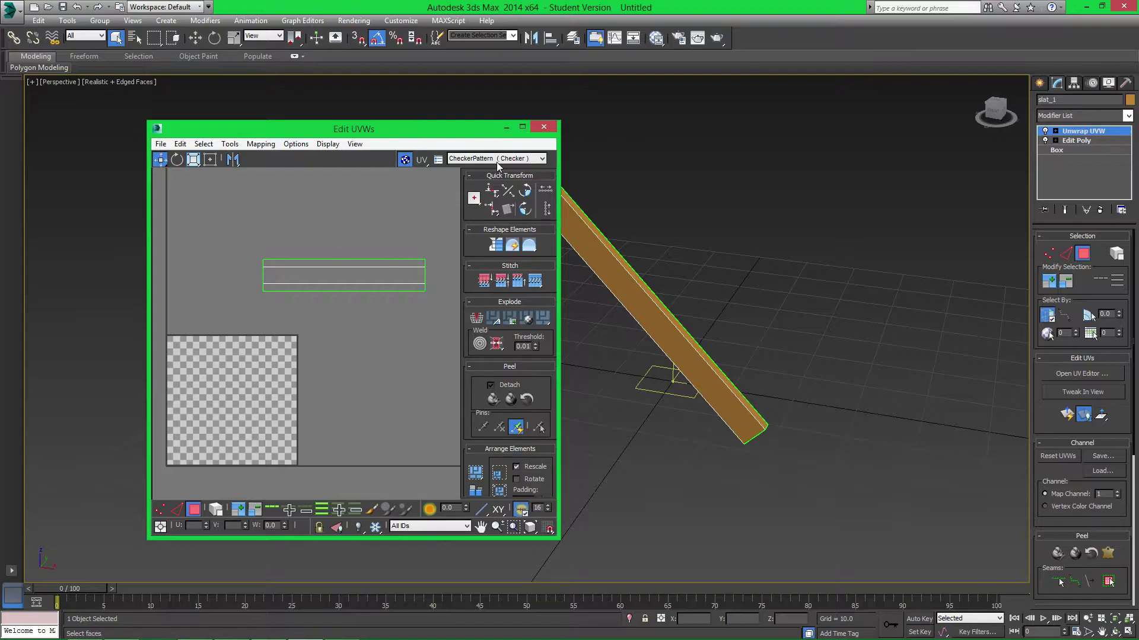
{"action": "left_click", "coordinate": [506, 128]}
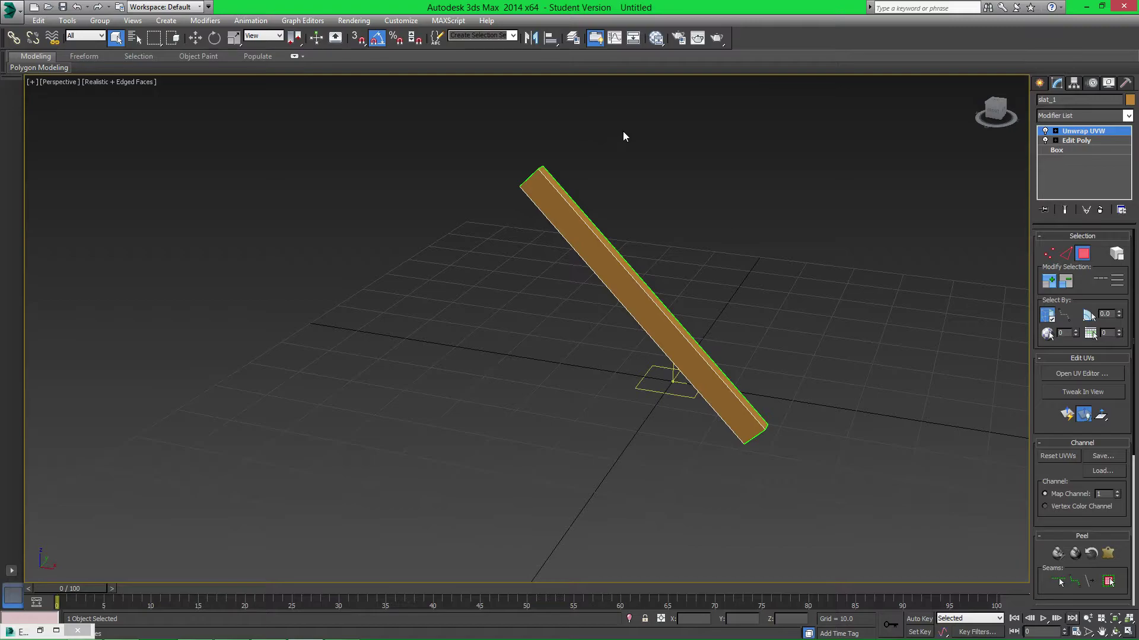
Open the Slate Material Editor and widen its window to enlarge the empty node view.
{"action": "key", "text": "m"}
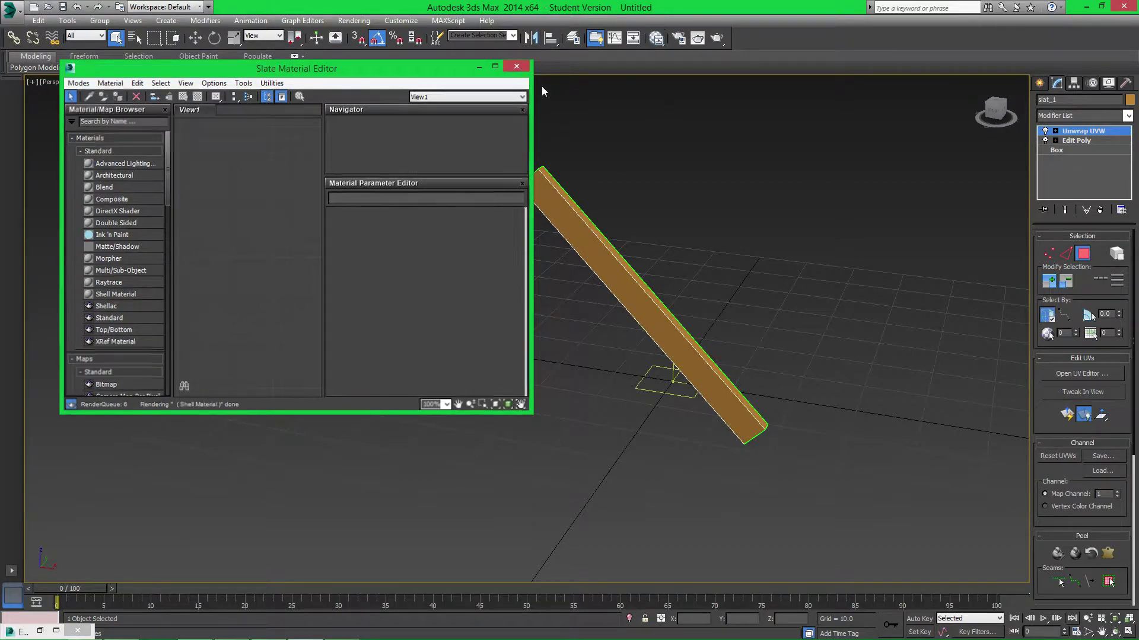
{"action": "key", "text": "m"}
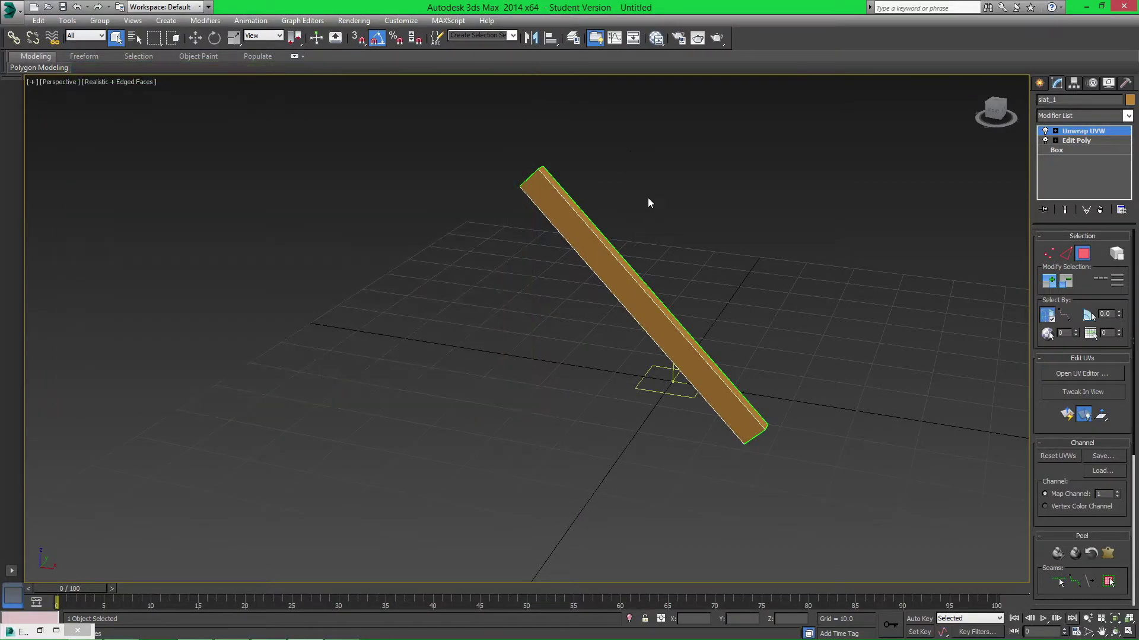
{"action": "left_click", "coordinate": [656, 39]}
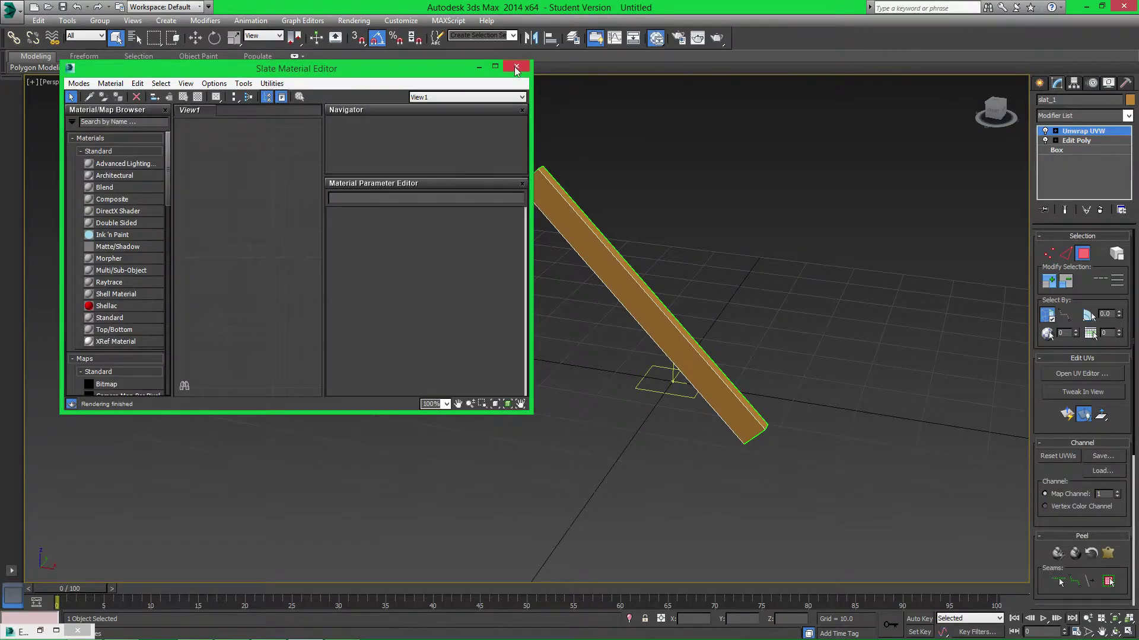
{"action": "left_click_drag", "start_coordinate": [454, 70], "coordinate": [539, 99]}
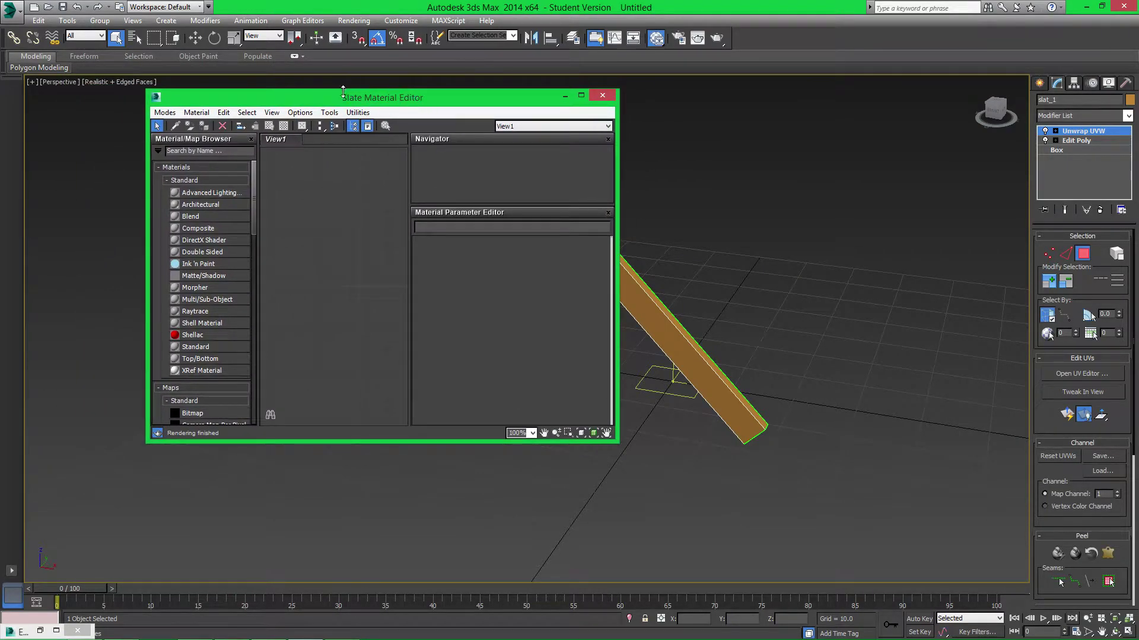
{"action": "left_click_drag", "start_coordinate": [619, 155], "coordinate": [726, 155]}
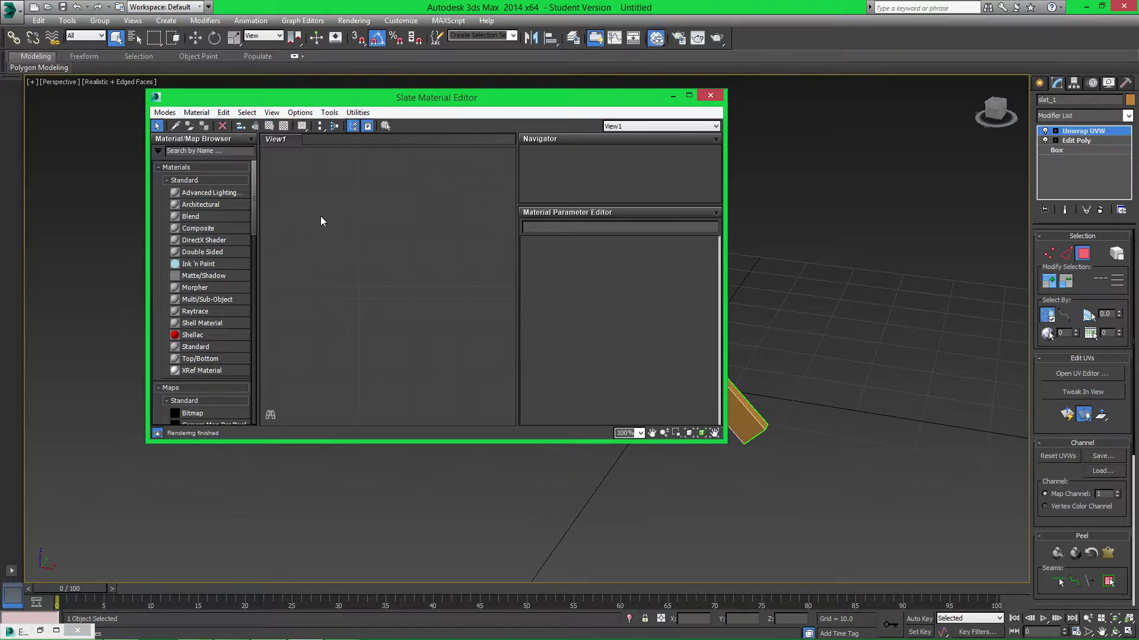
Switch to the Compact Material Editor, move it beside slat_1, and name the first material Tile_Test.
{"action": "left_click", "coordinate": [165, 112]}
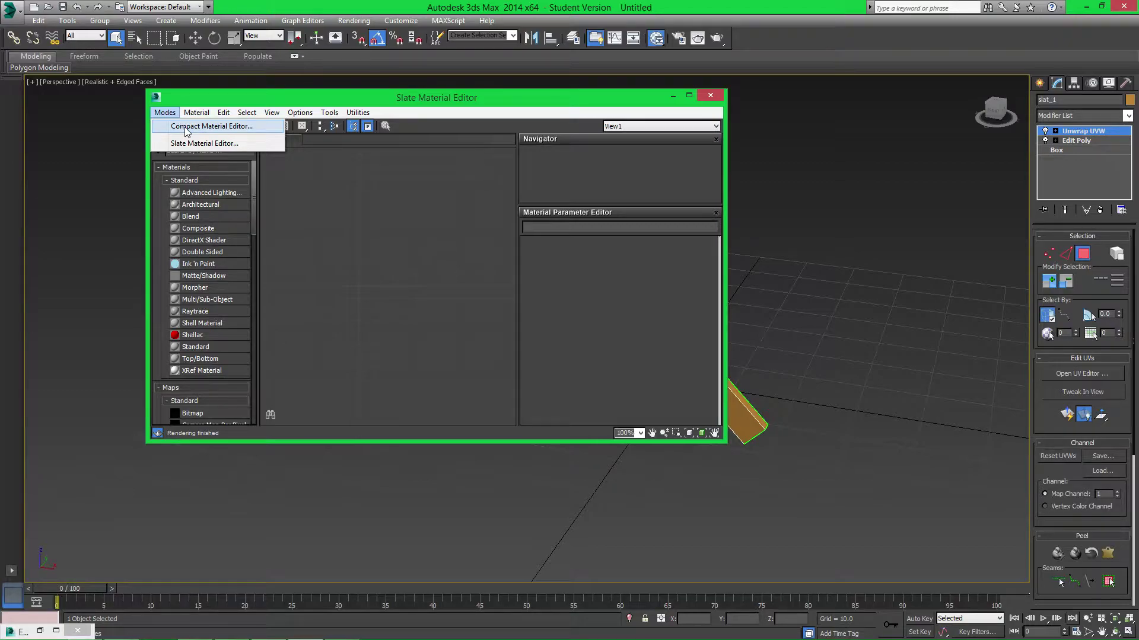
{"action": "left_click", "coordinate": [186, 127]}
{"action": "left_click_drag", "start_coordinate": [204, 67], "coordinate": [300, 92]}
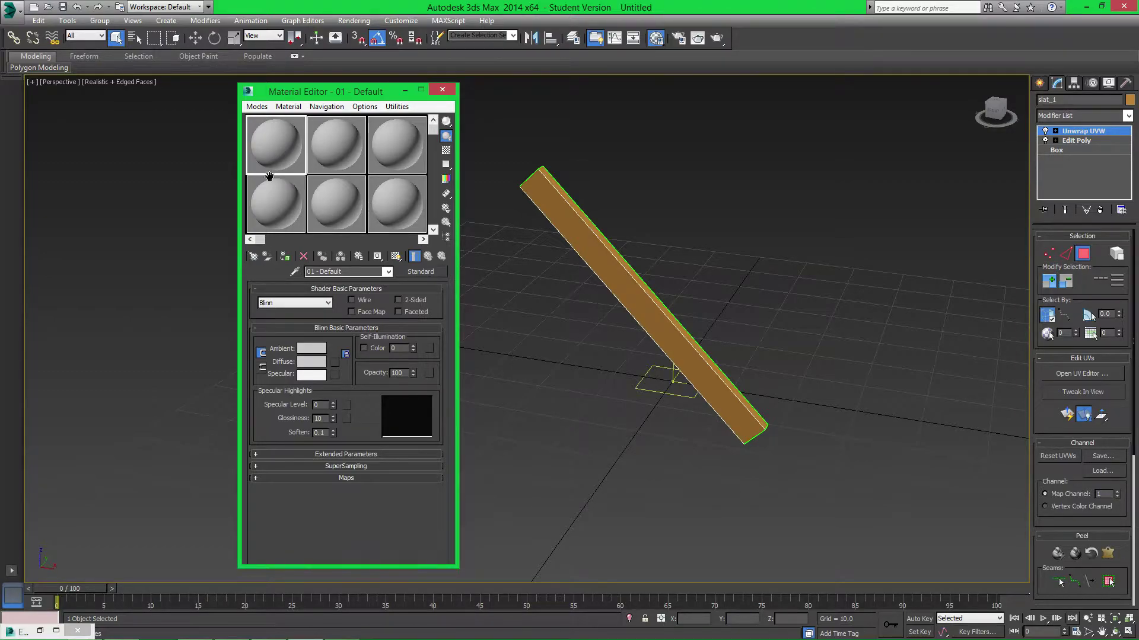
{"action": "left_click", "coordinate": [317, 272]}
{"action": "type", "text": "Tile_Test"}
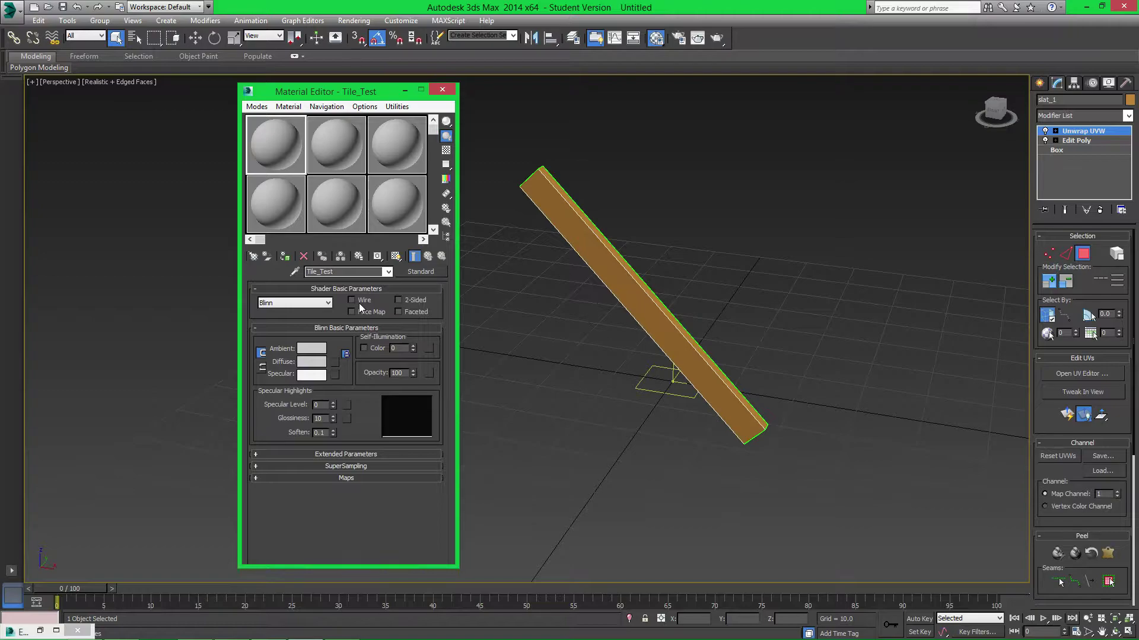
{"action": "left_click", "coordinate": [321, 366]}
{"action": "left_click_drag", "start_coordinate": [343, 134], "coordinate": [300, 111]}
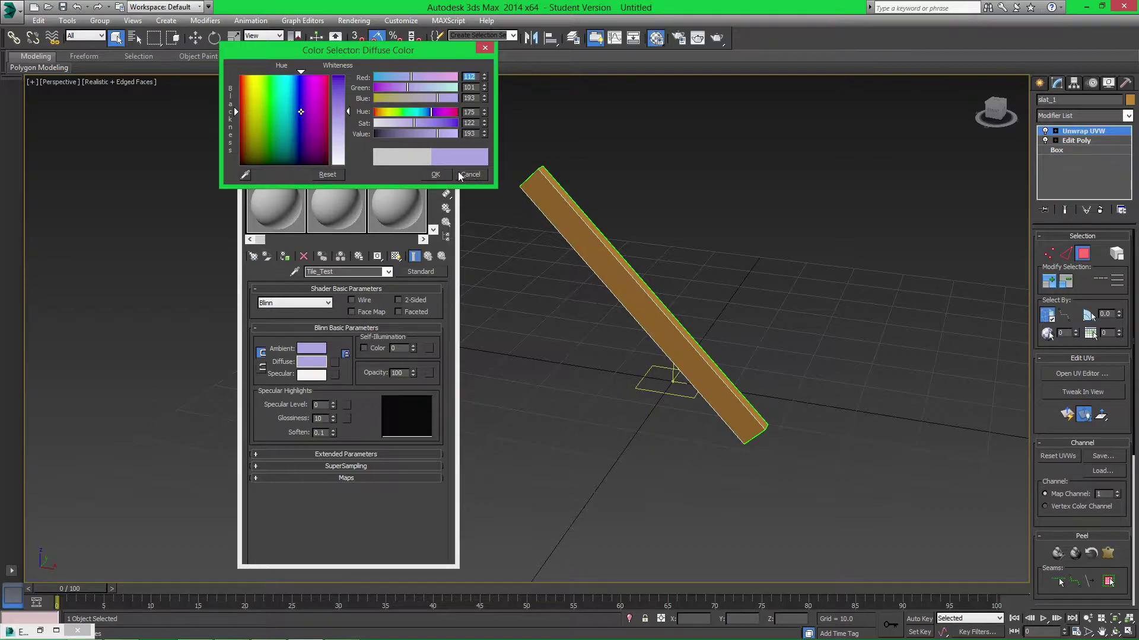
{"action": "left_click", "coordinate": [484, 50]}
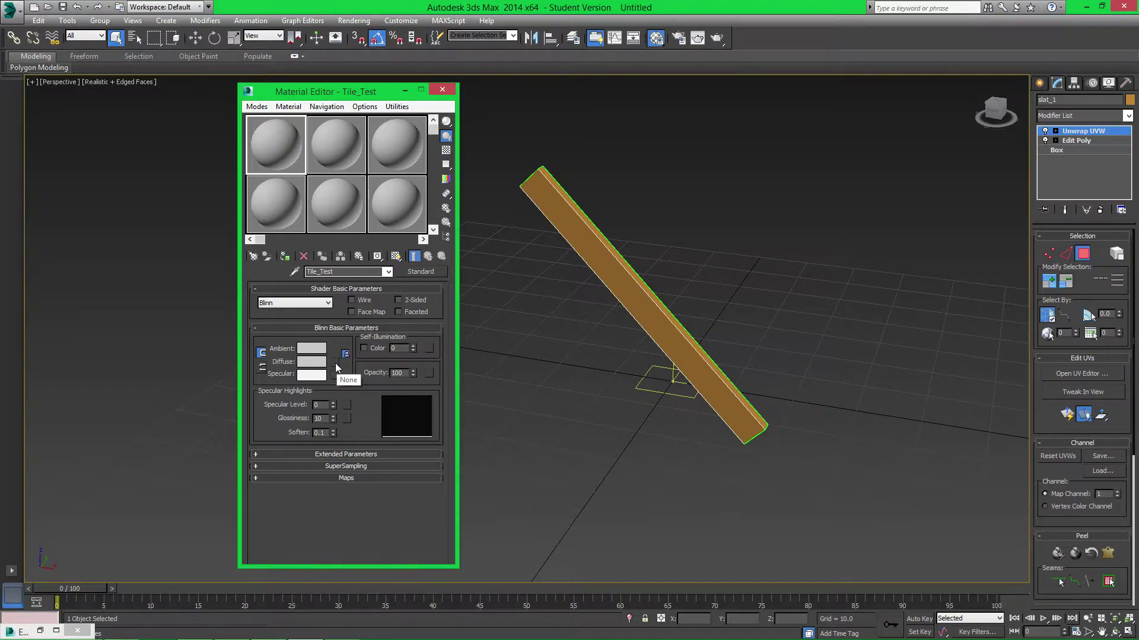
Assign a Checker map to Tile_Test's diffuse colour and apply the material to slat_1.
{"action": "left_click", "coordinate": [336, 363]}
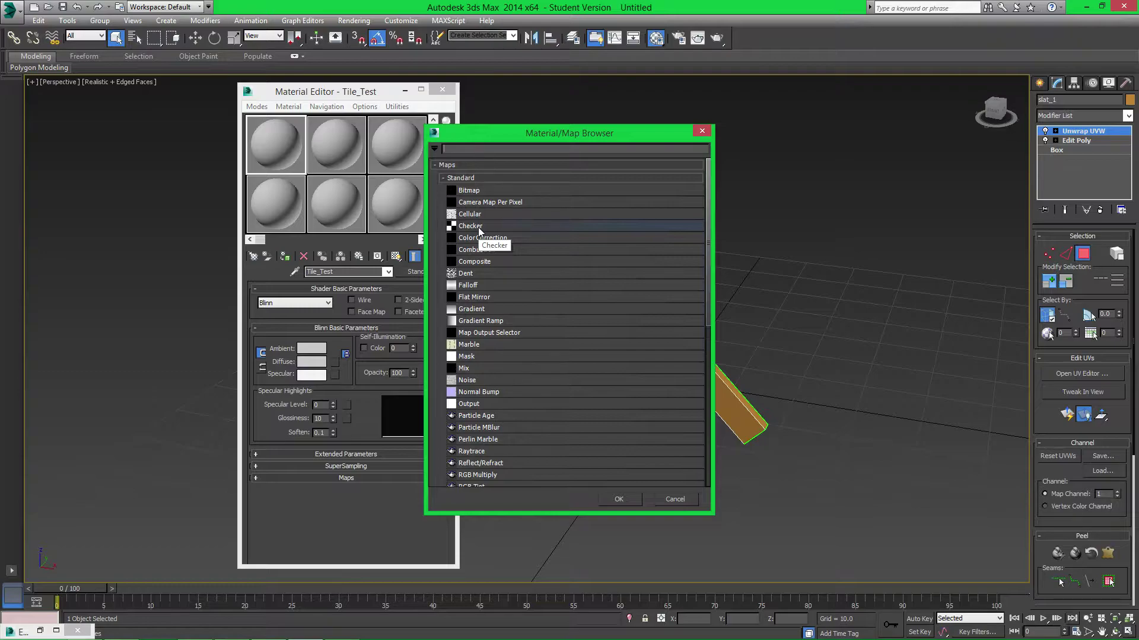
{"action": "double_click", "coordinate": [479, 227]}
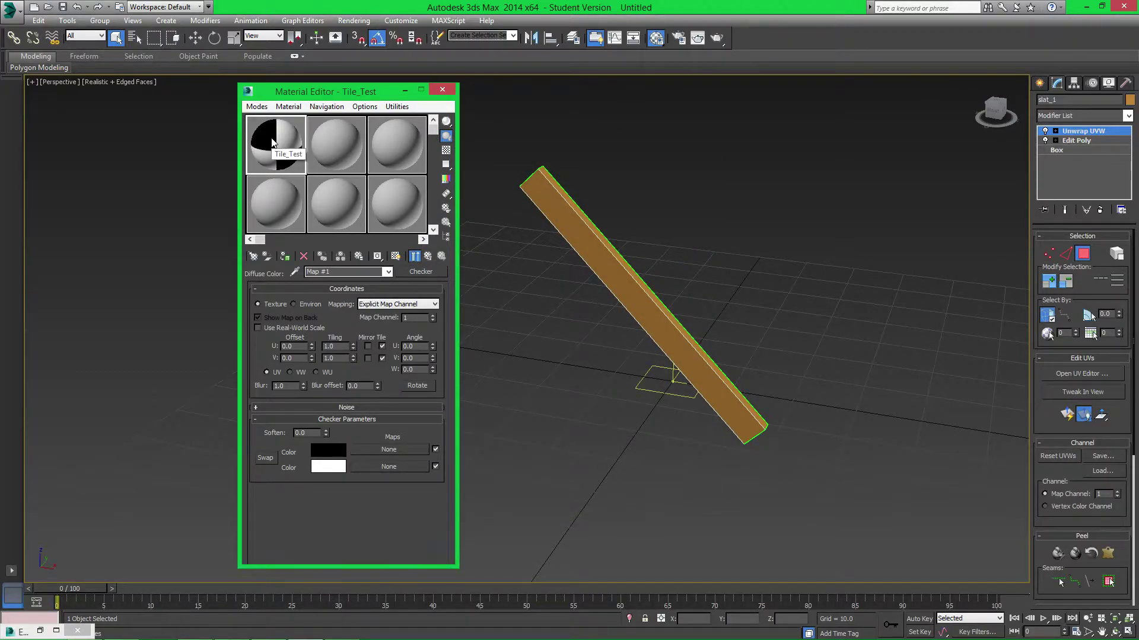
{"action": "left_click_drag", "start_coordinate": [272, 143], "coordinate": [575, 235]}
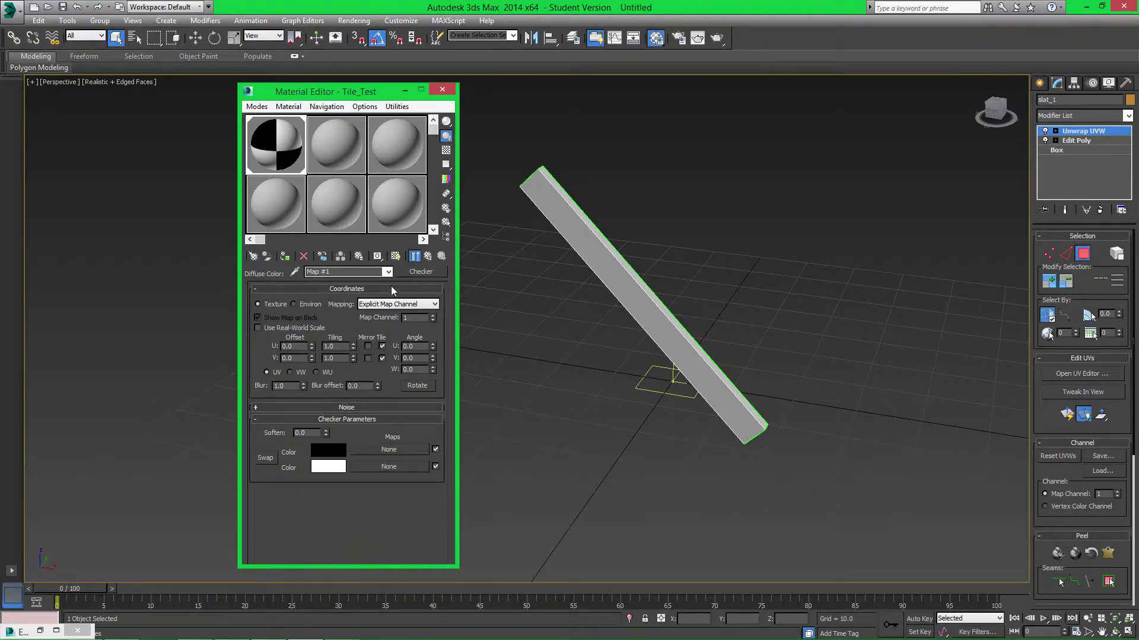
Turn on the viewport display of Tile_Test's checker map on slat_1.
{"action": "left_click", "coordinate": [396, 257]}
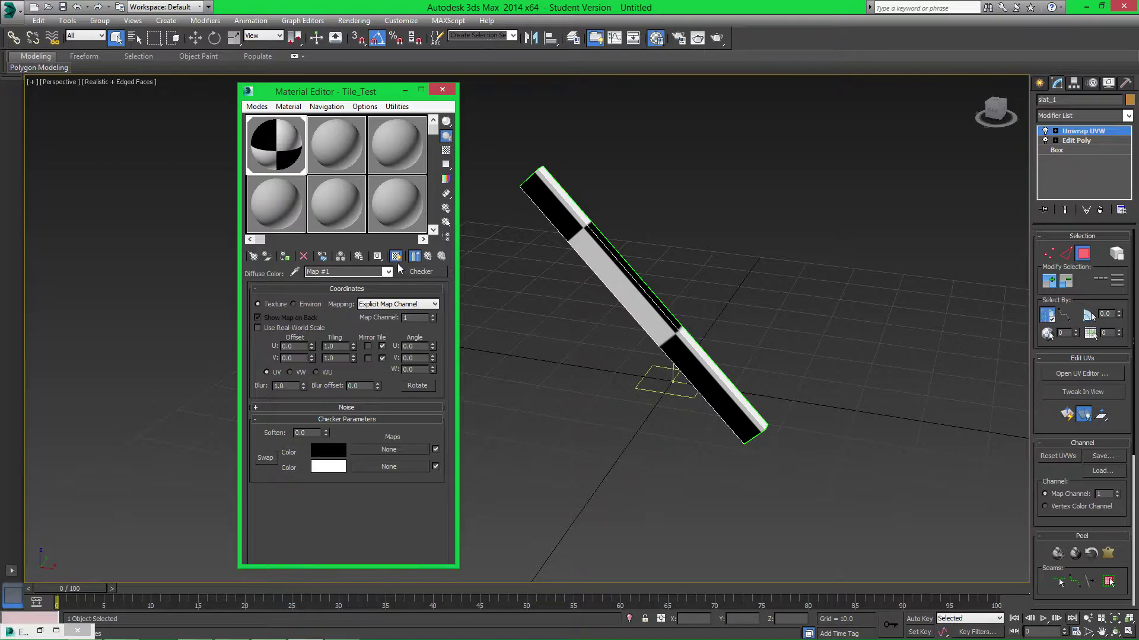
{"action": "left_click", "coordinate": [396, 257]}
{"action": "left_click", "coordinate": [396, 257]}
{"action": "left_click", "coordinate": [396, 257]}
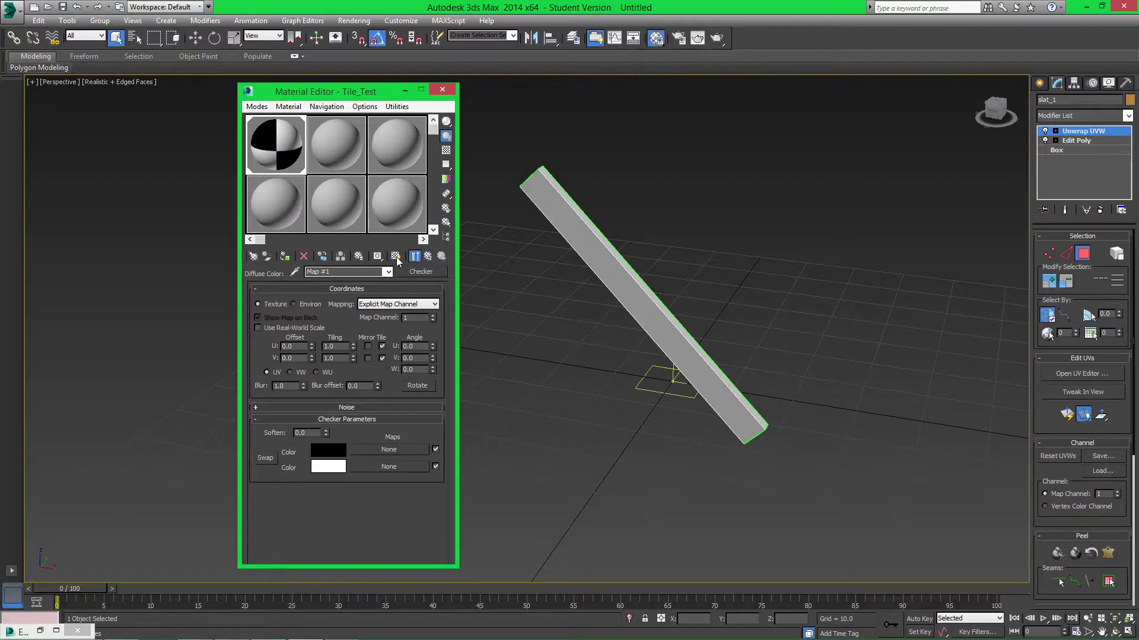
{"action": "left_click", "coordinate": [395, 257]}
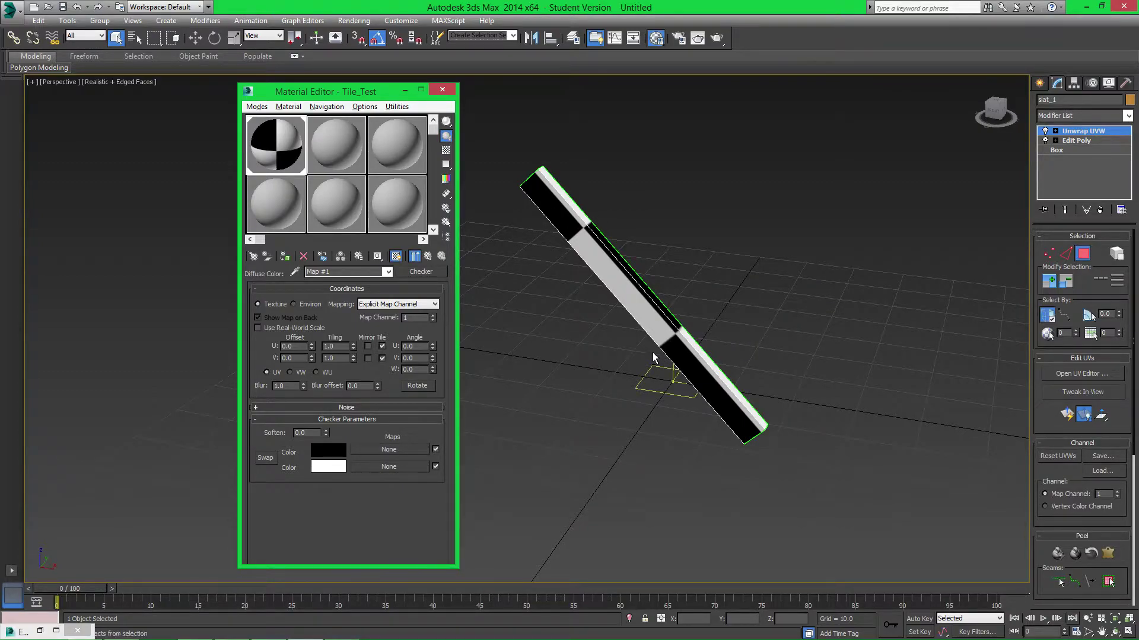
Set the checker map's U and V tiling to 10.
{"action": "middle_click_drag", "start_coordinate": [653, 356], "coordinate": [535, 210], "text": "alt"}
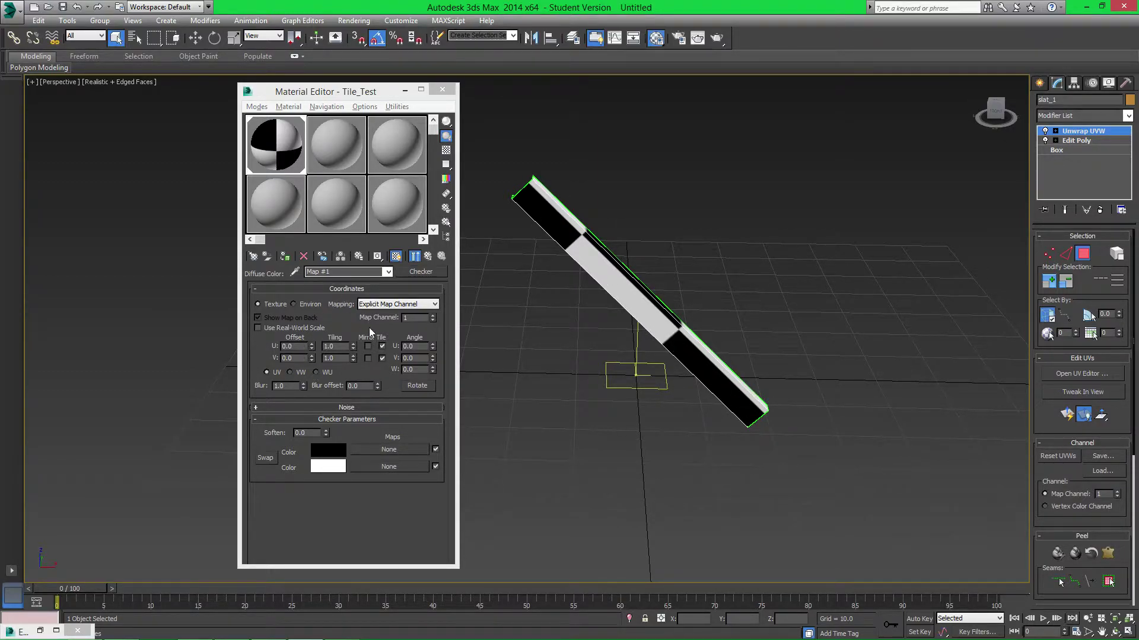
{"action": "double_click", "coordinate": [340, 345]}
{"action": "type", "text": "10"}
{"action": "key", "text": "Tab"}
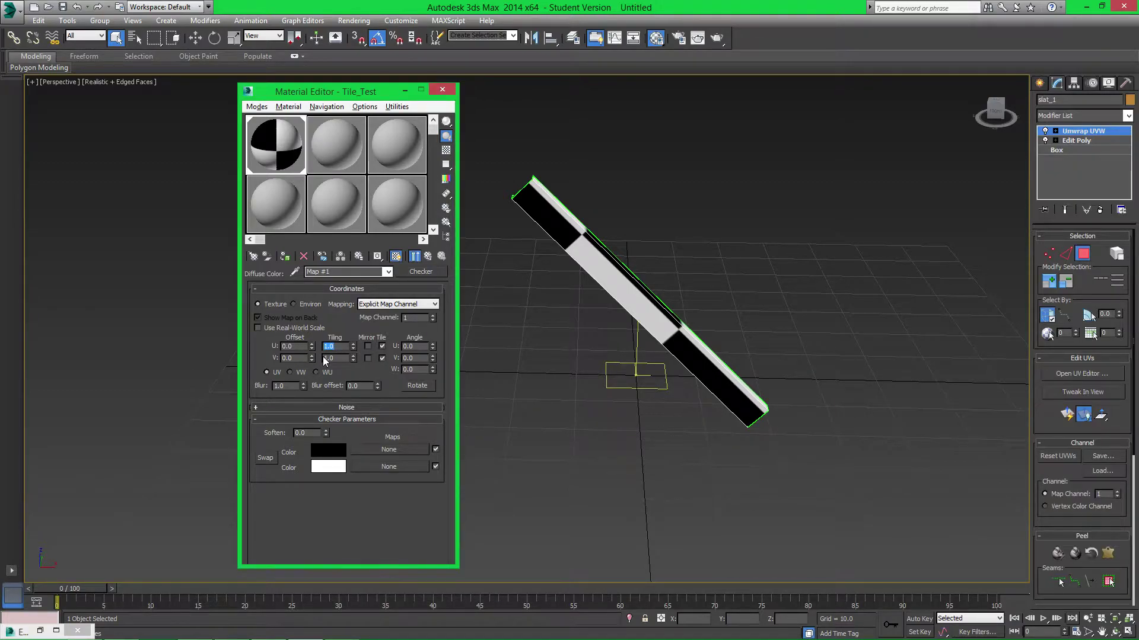
{"action": "type", "text": "10"}
{"action": "key", "text": "Return"}
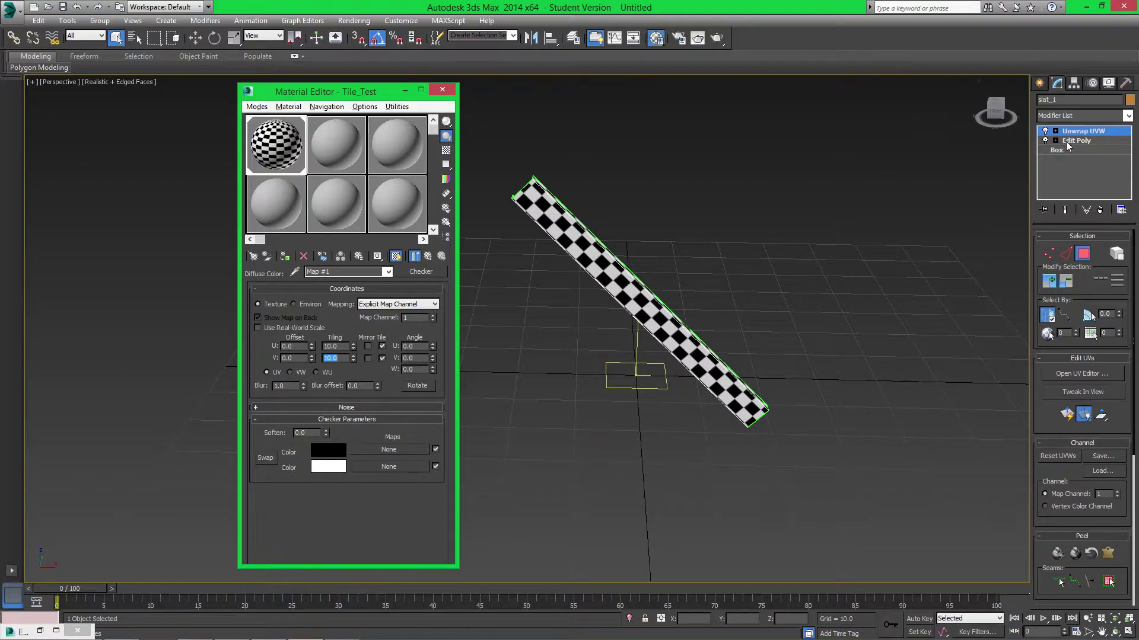
{"action": "left_click", "coordinate": [258, 328]}
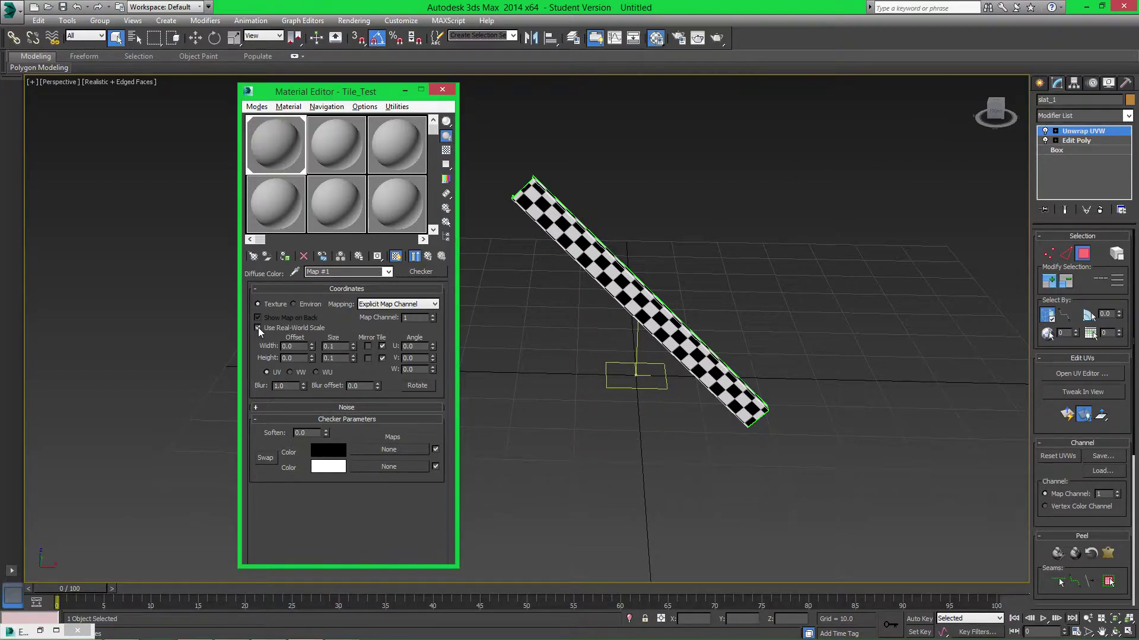
{"action": "left_click", "coordinate": [258, 328]}
{"action": "left_click", "coordinate": [258, 328]}
{"action": "left_click", "coordinate": [258, 328]}
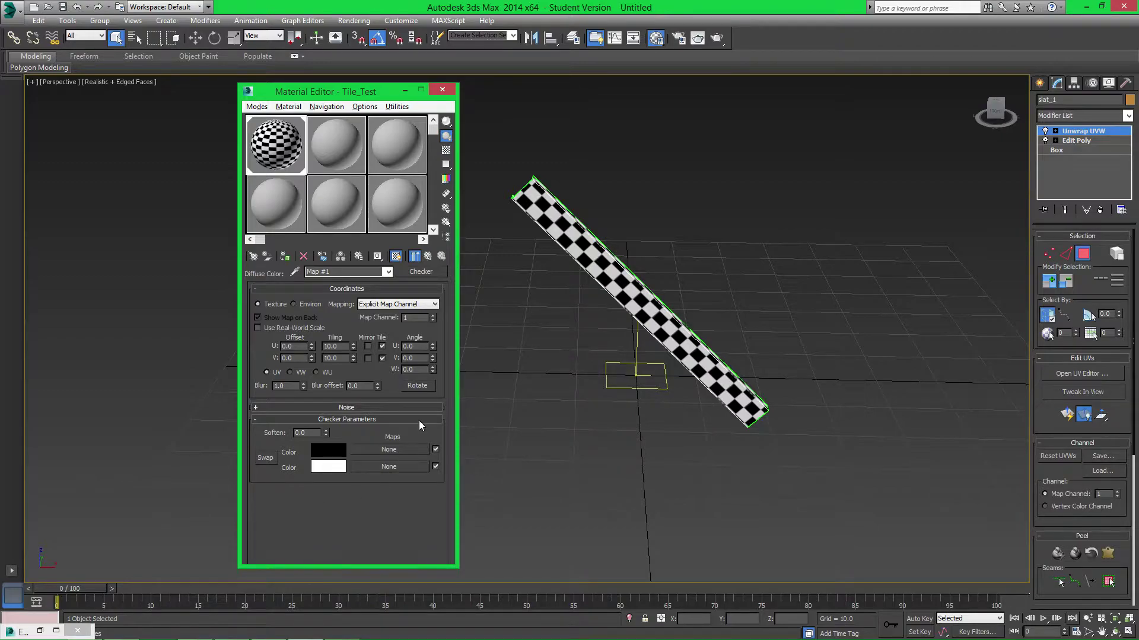
Change the checker's first colour to red and its second colour to pure blue (0, 0, 255).
{"action": "left_click", "coordinate": [328, 451]}
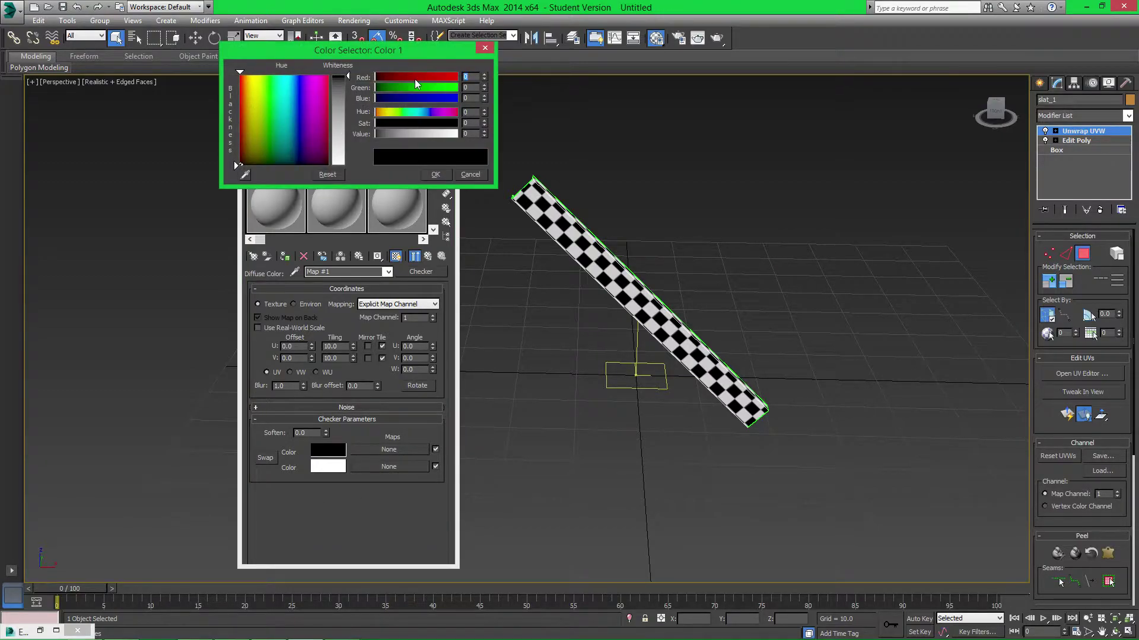
{"action": "left_click_drag", "start_coordinate": [416, 80], "coordinate": [457, 78]}
{"action": "left_click", "coordinate": [436, 174]}
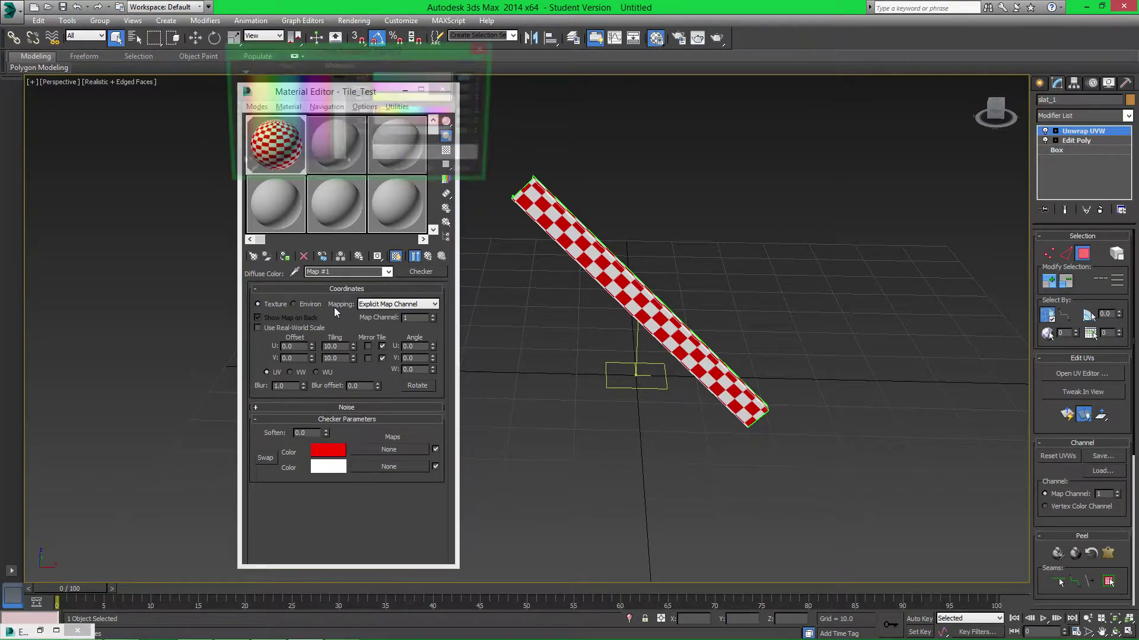
{"action": "left_click", "coordinate": [328, 466]}
{"action": "left_click_drag", "start_coordinate": [298, 75], "coordinate": [302, 76]}
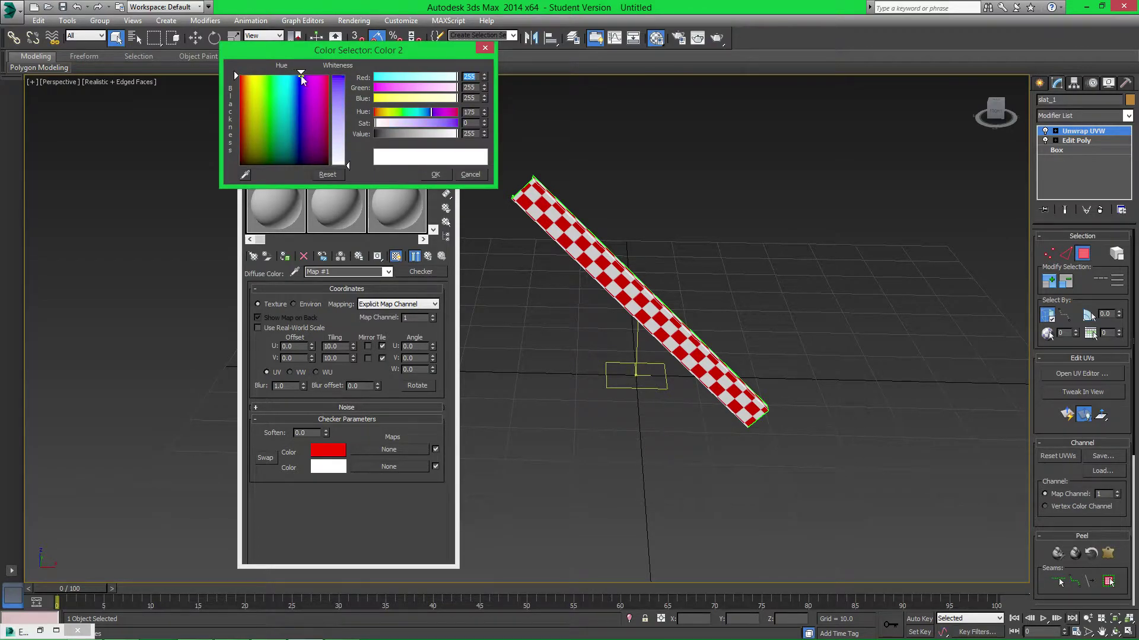
{"action": "left_click", "coordinate": [338, 77]}
{"action": "left_click_drag", "start_coordinate": [386, 78], "coordinate": [374, 78]}
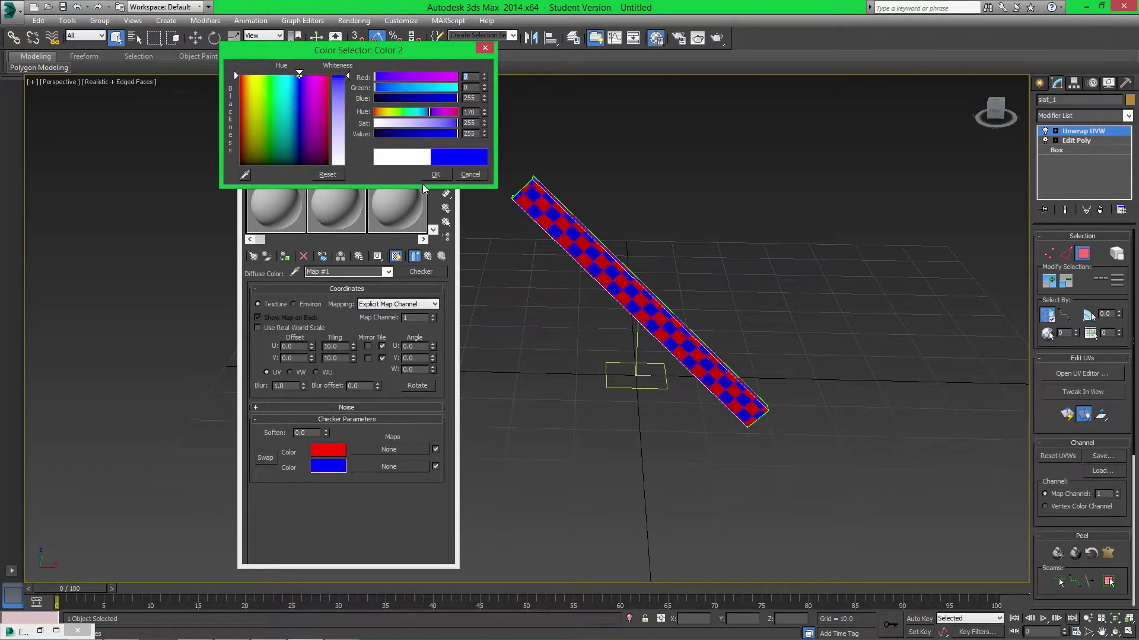
{"action": "left_click", "coordinate": [436, 175]}
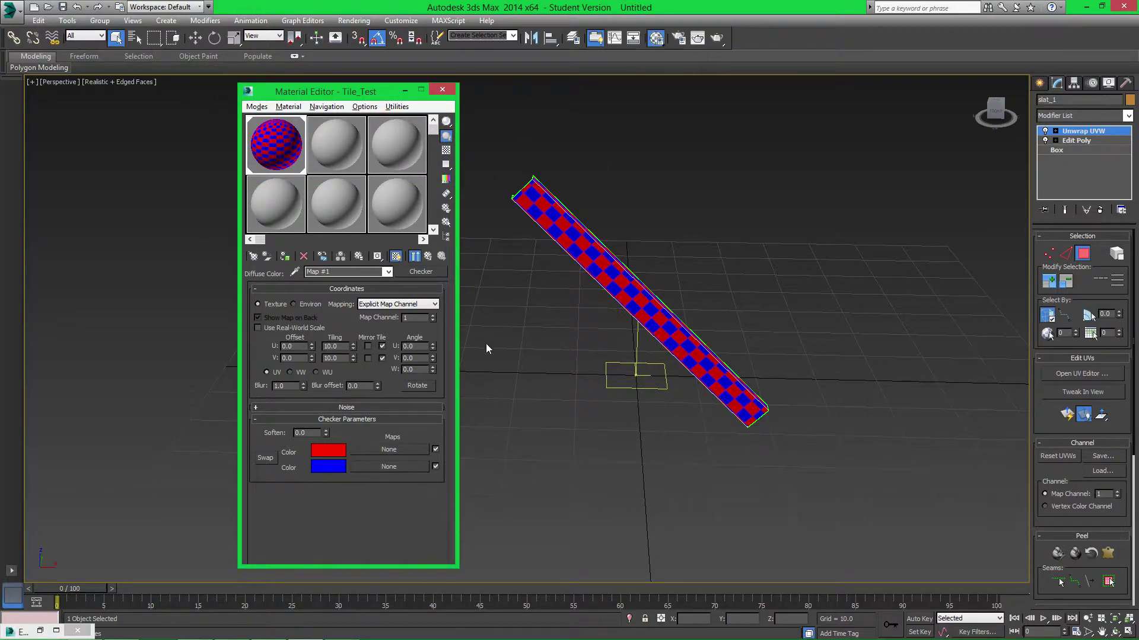
Close the Material Editor and examine the checker pattern on slat_1 for stretching from several angles.
{"action": "left_click", "coordinate": [443, 90]}
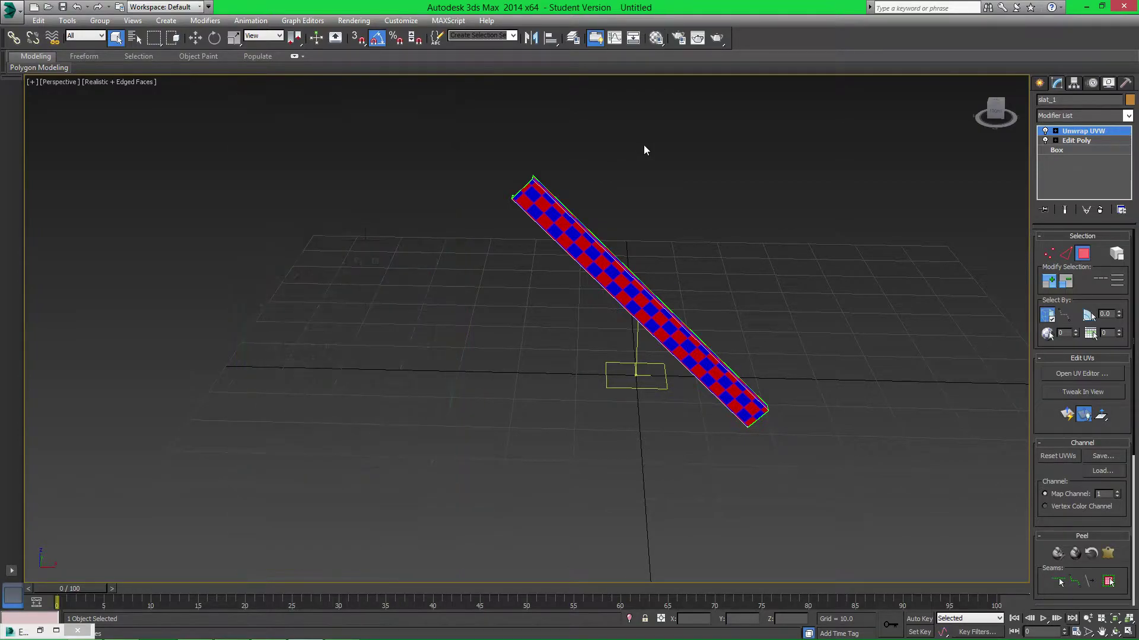
{"action": "middle_click_drag", "start_coordinate": [653, 280], "coordinate": [590, 294], "text": "alt"}
{"action": "middle_click_drag", "start_coordinate": [612, 465], "coordinate": [706, 427], "text": "alt"}
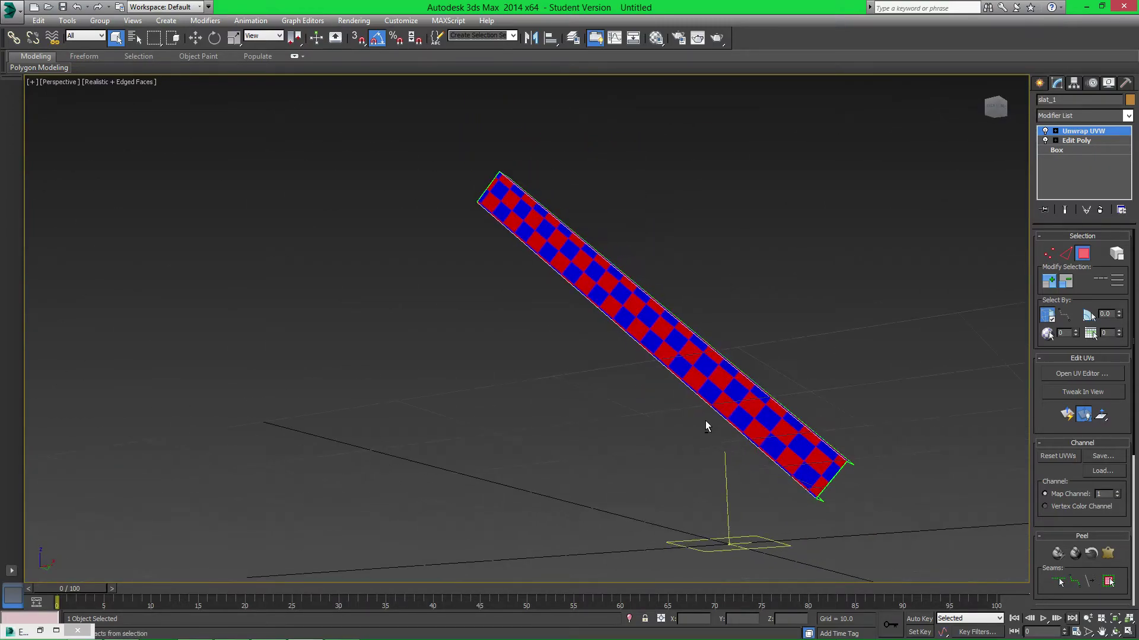
{"action": "middle_click_drag", "start_coordinate": [696, 317], "coordinate": [580, 336], "text": "alt"}
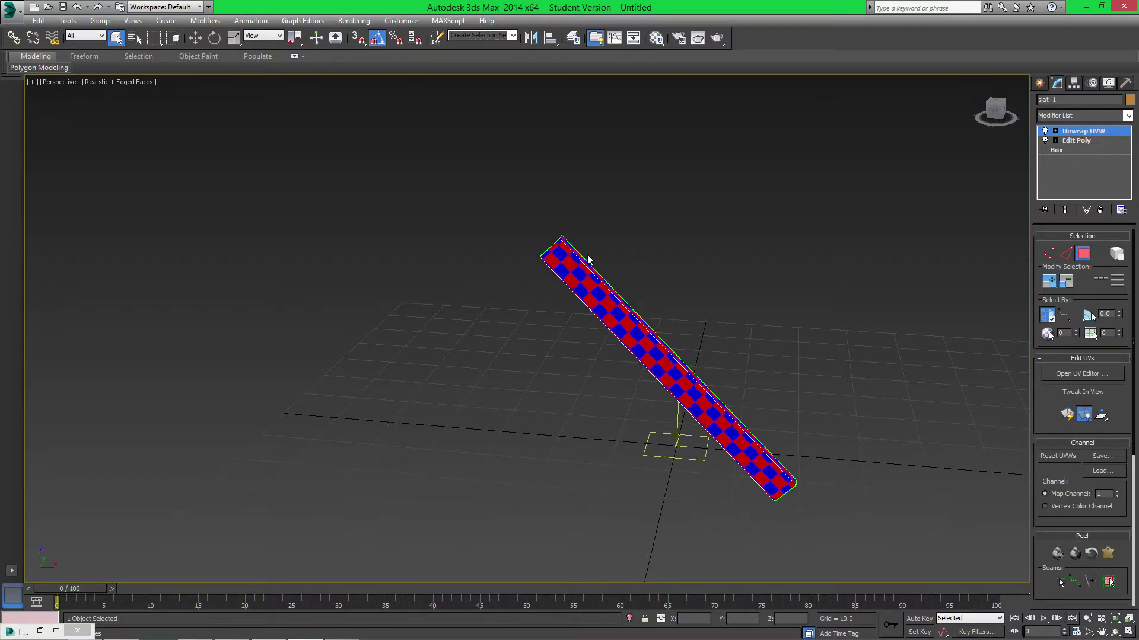
Unhide all objects to bring back the crate and its remaining slats around slat_1.
{"action": "right_click", "coordinate": [677, 300]}
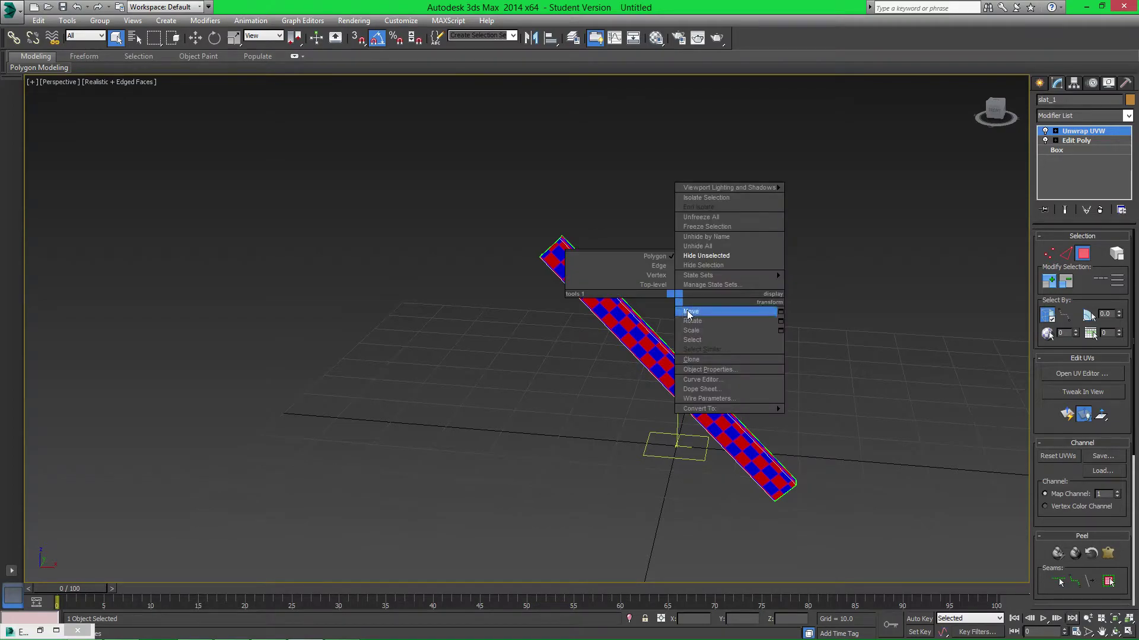
{"action": "left_click", "coordinate": [712, 249]}
{"action": "middle_click_drag", "start_coordinate": [670, 200], "coordinate": [604, 287], "text": "alt"}
{"action": "middle_click_drag", "start_coordinate": [465, 293], "coordinate": [555, 285], "text": "alt"}
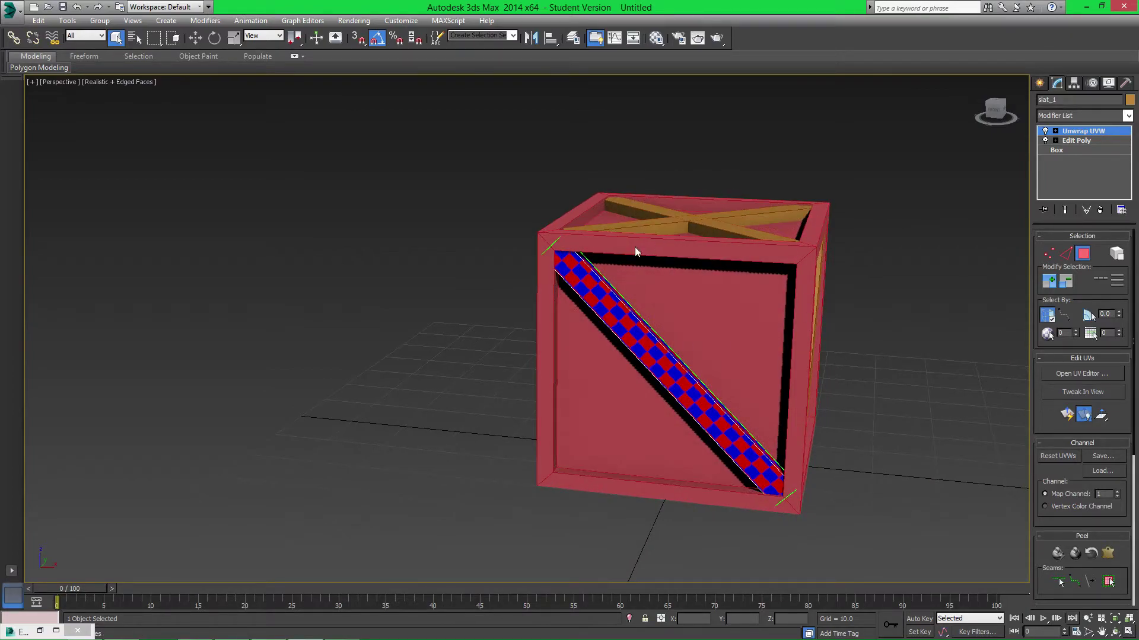
{"action": "middle_click_drag", "start_coordinate": [634, 247], "coordinate": [658, 250], "text": "alt"}
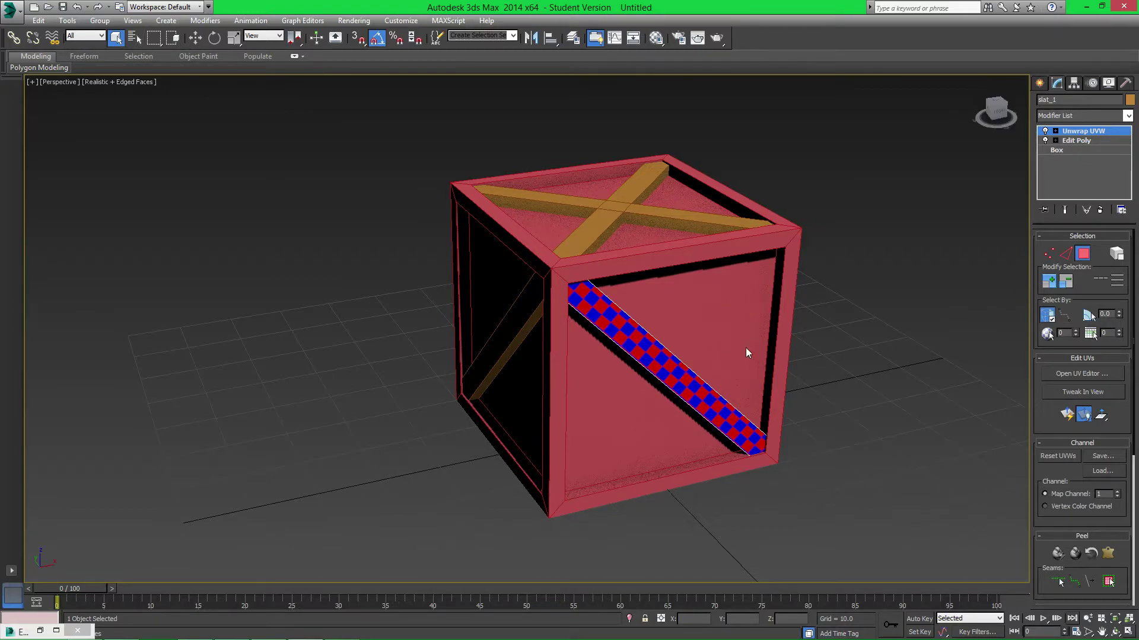
Select the Crate object and hide it so only the wooden slats remain displayed.
{"action": "left_click", "coordinate": [936, 265]}
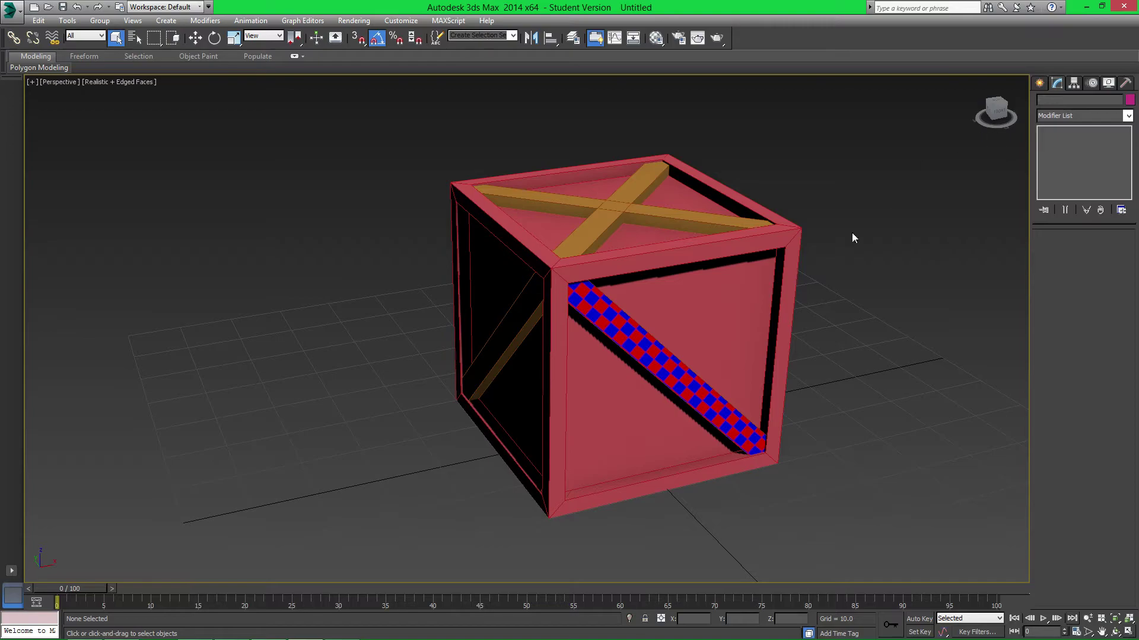
{"action": "left_click", "coordinate": [755, 280]}
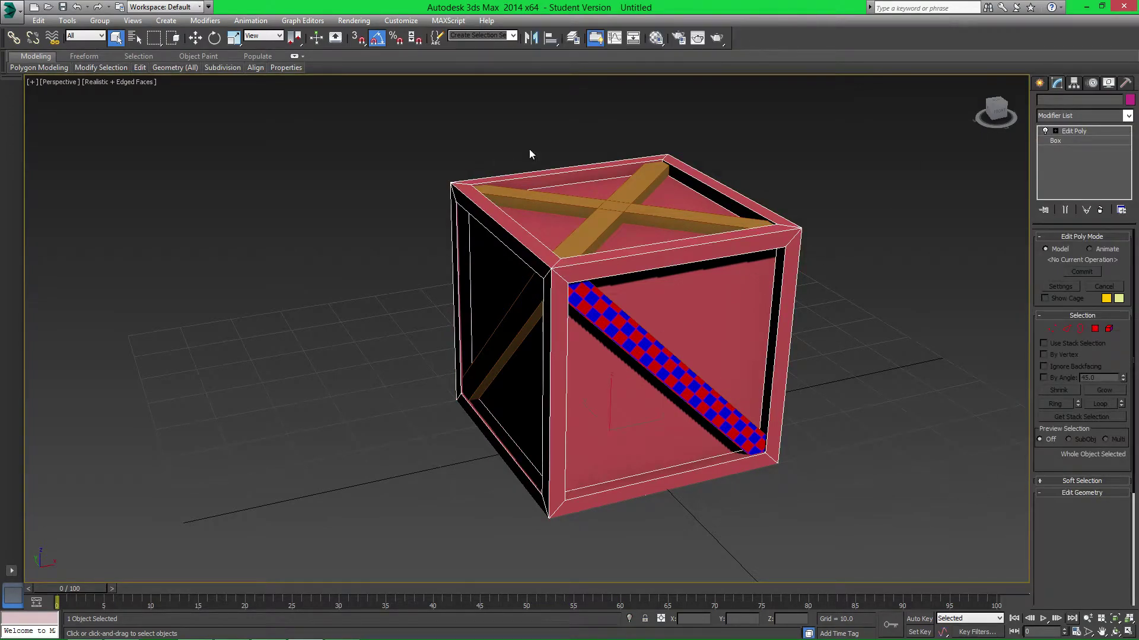
{"action": "middle_click_drag", "start_coordinate": [518, 338], "coordinate": [532, 289], "text": "alt"}
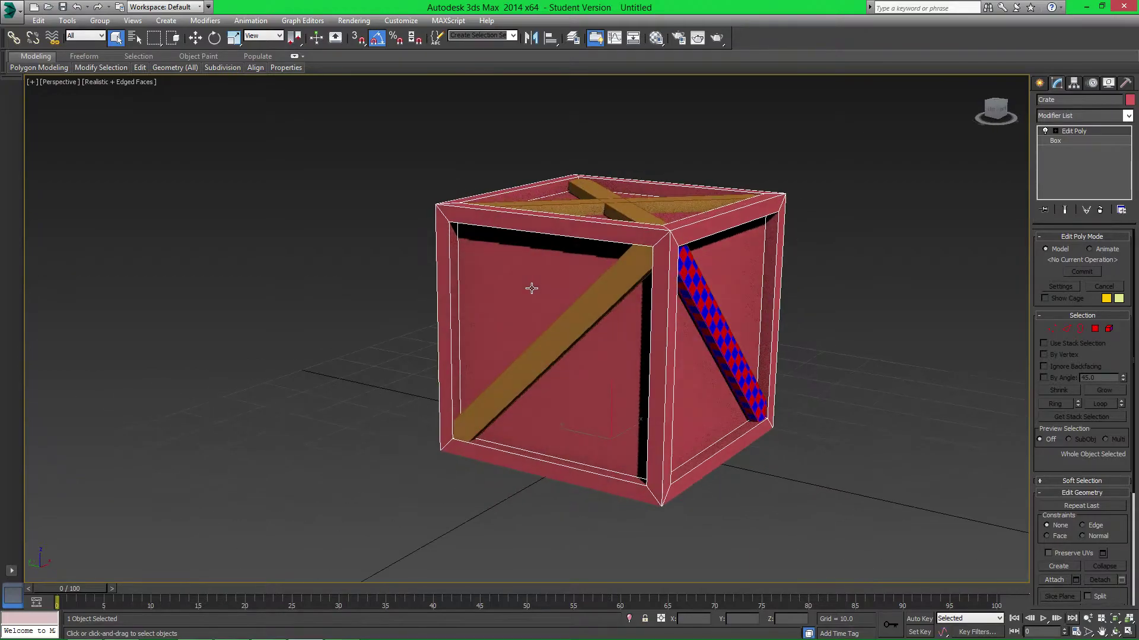
{"action": "middle_click_drag", "start_coordinate": [680, 261], "coordinate": [701, 255], "text": "alt"}
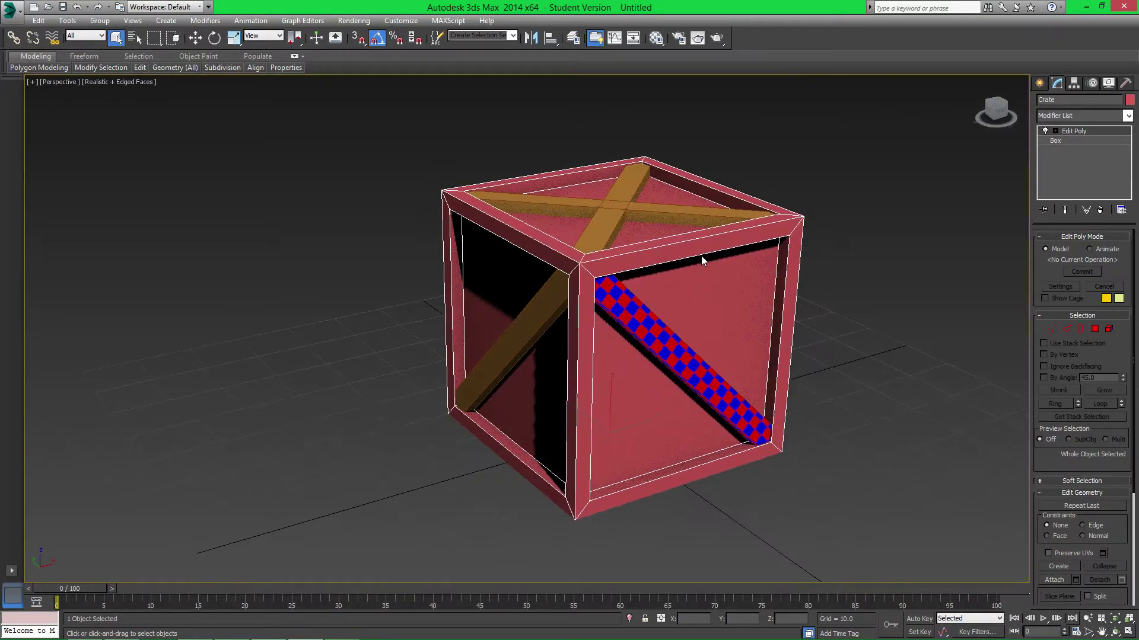
{"action": "right_click", "coordinate": [701, 255]}
{"action": "left_click", "coordinate": [735, 223]}
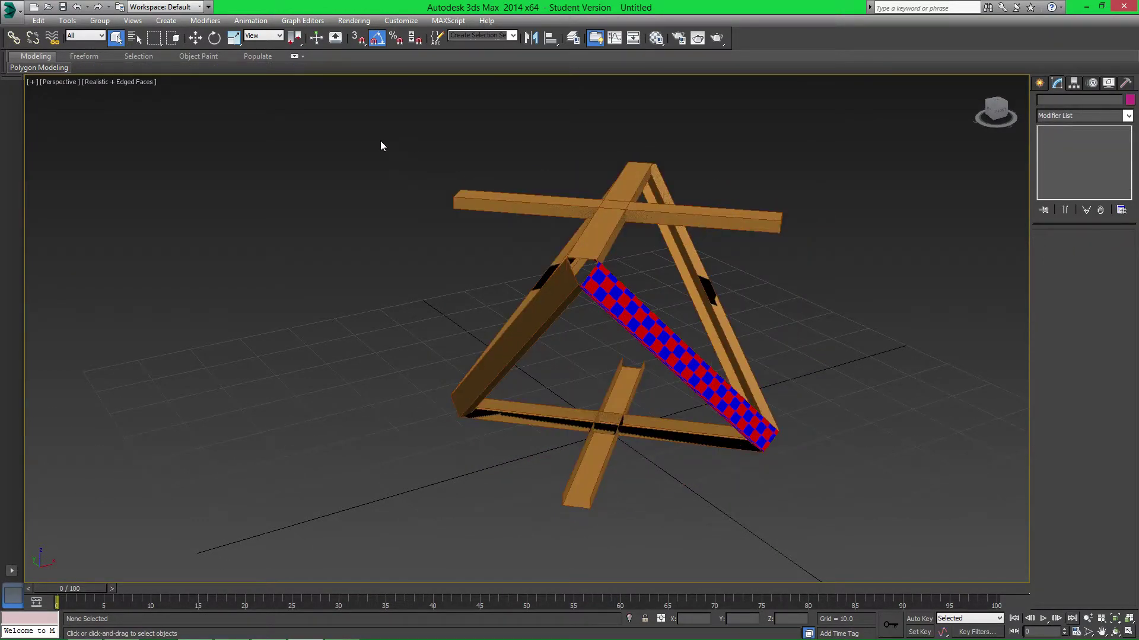
Assign the Tile_Test material to all the slats, close the Material Editor, and clear the selection.
{"action": "left_click_drag", "start_coordinate": [381, 145], "coordinate": [828, 482]}
{"action": "left_click", "coordinate": [656, 37]}
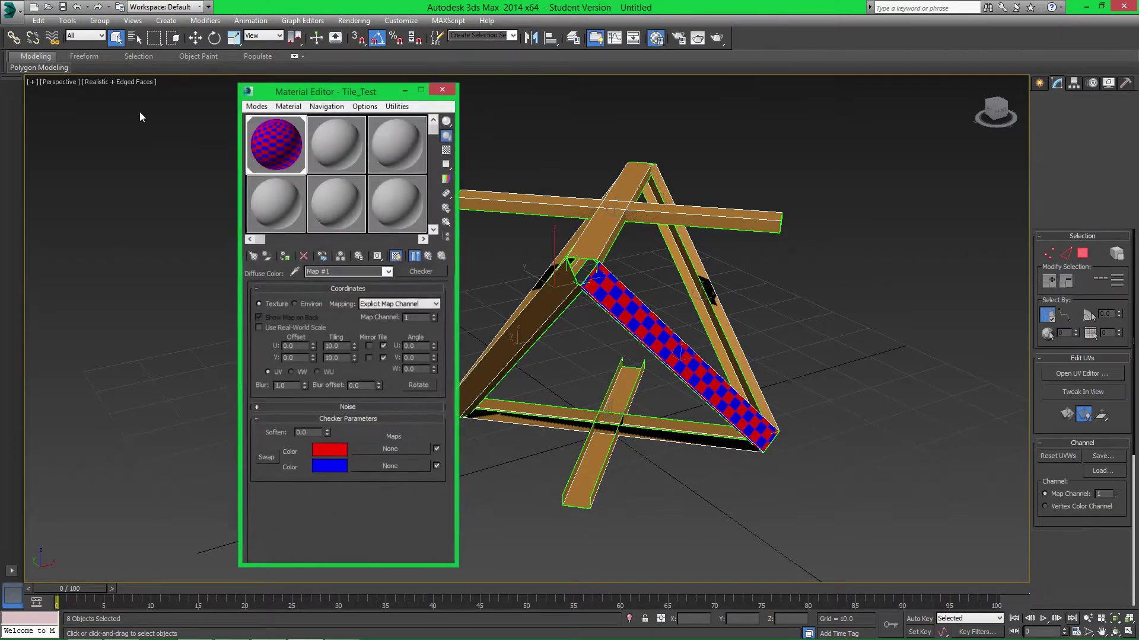
{"action": "left_click", "coordinate": [285, 256]}
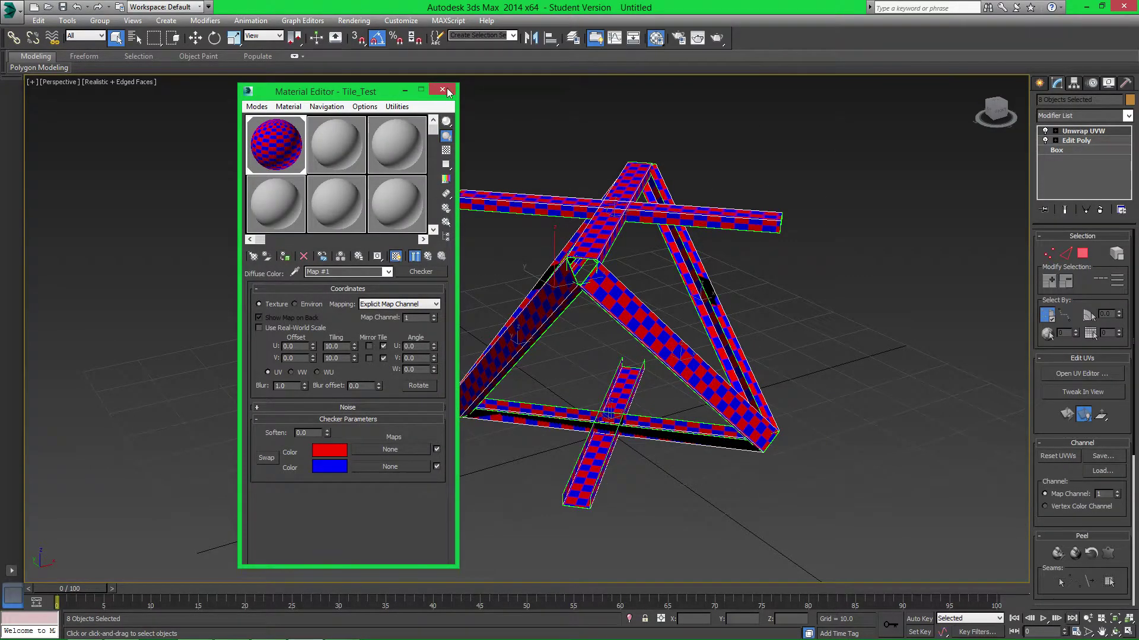
{"action": "left_click", "coordinate": [442, 89]}
{"action": "left_click", "coordinate": [549, 135]}
{"action": "middle_click_drag", "start_coordinate": [549, 135], "coordinate": [683, 241], "text": "alt"}
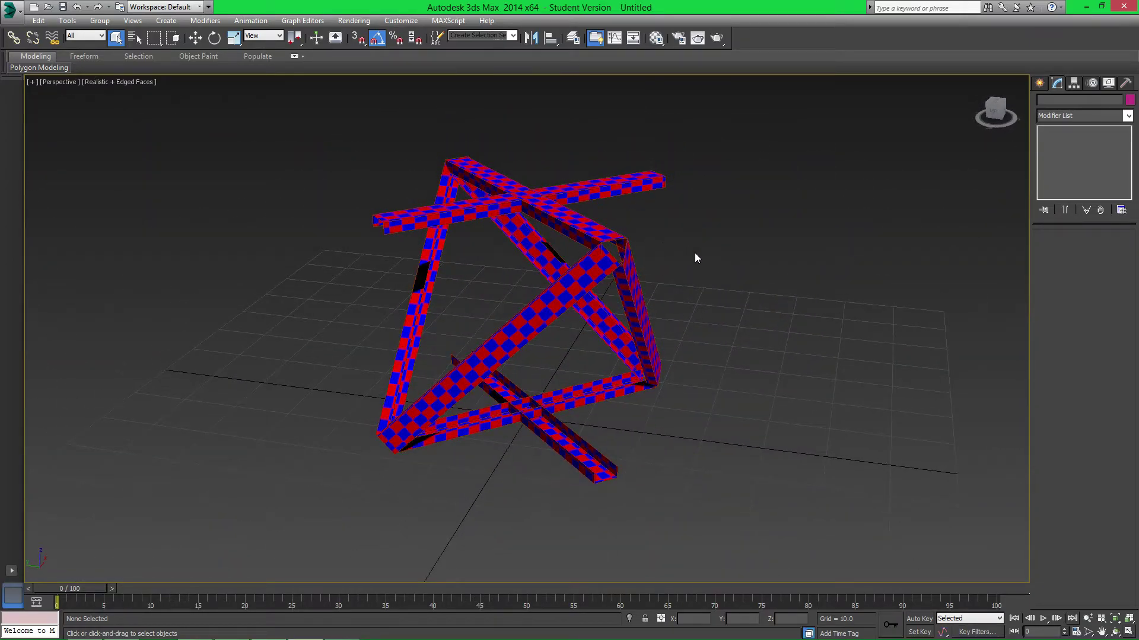
Unhide all objects, select the Crate, and hide everything else so only the crate remains displayed.
{"action": "right_click", "coordinate": [695, 252]}
{"action": "left_click", "coordinate": [724, 177]}
{"action": "left_click", "coordinate": [558, 251]}
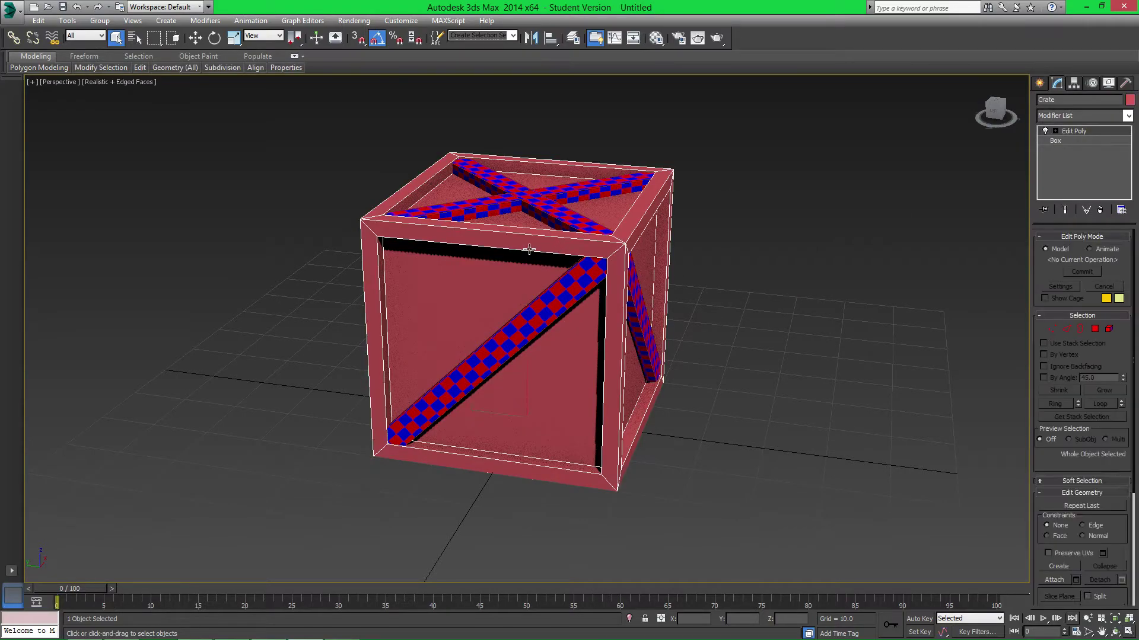
{"action": "right_click", "coordinate": [534, 244]}
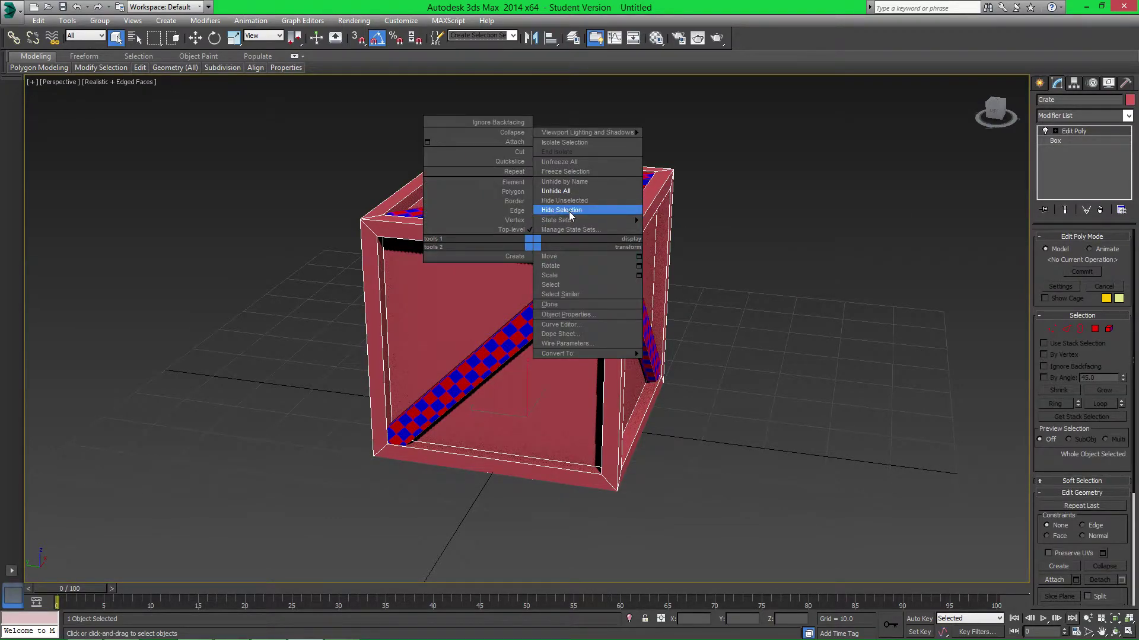
{"action": "left_click", "coordinate": [567, 201]}
{"action": "middle_click_drag", "start_coordinate": [568, 205], "coordinate": [579, 287], "text": "alt"}
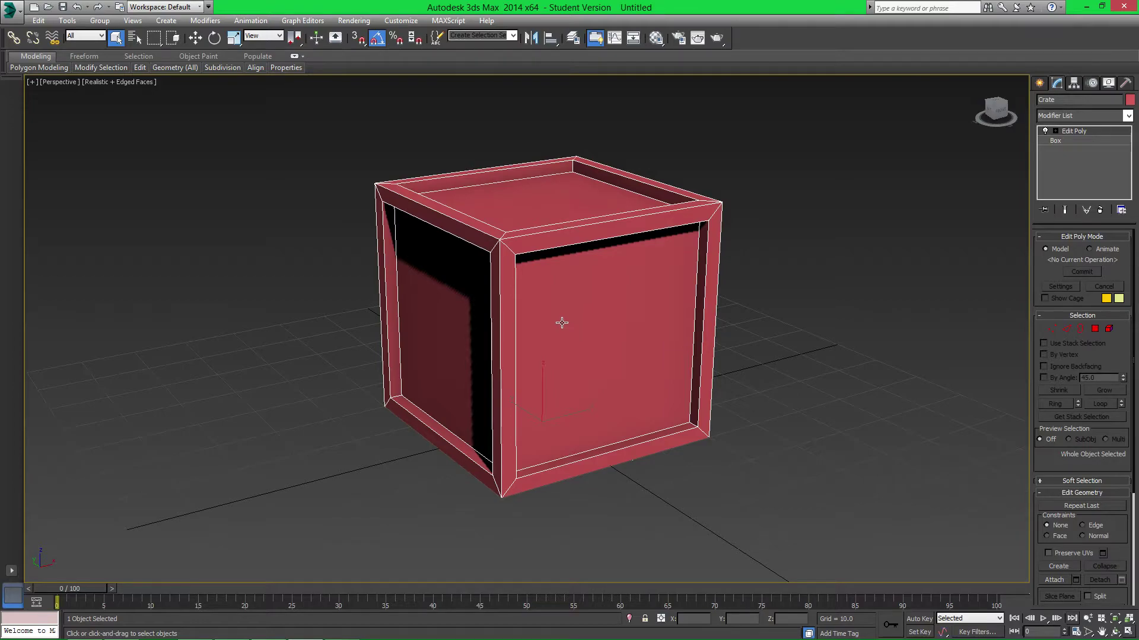
Add an Unwrap UVW modifier to the Crate and activate its polygon selection level.
{"action": "left_click", "coordinate": [1127, 116]}
{"action": "key", "text": "u"}
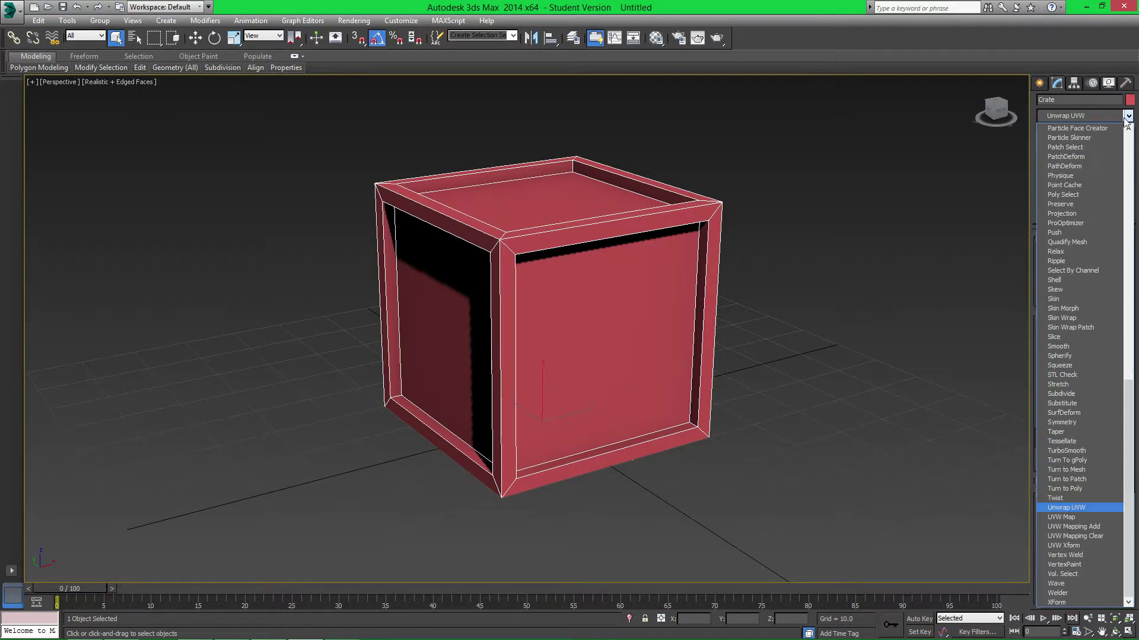
{"action": "left_click", "coordinate": [1076, 508]}
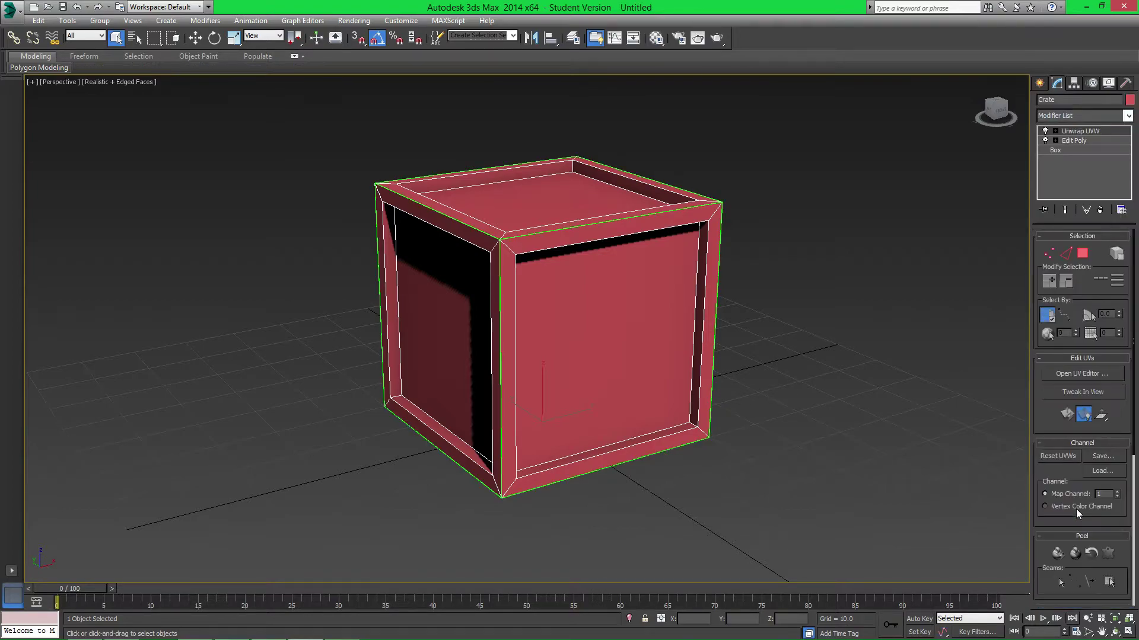
{"action": "left_click", "coordinate": [1083, 254]}
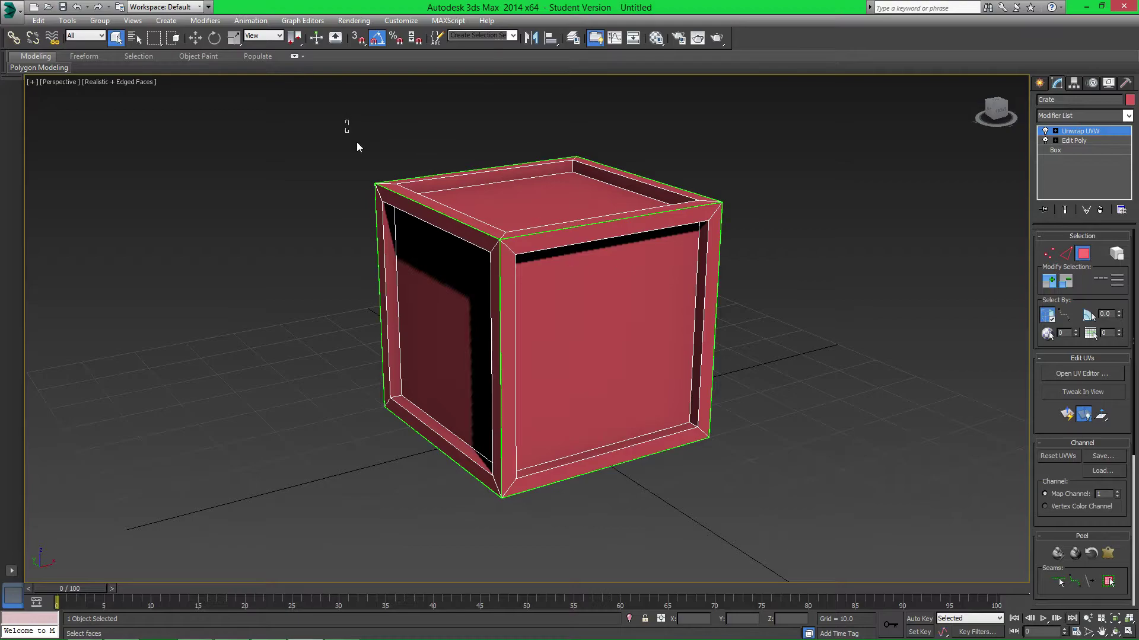
Select the four recessed side panels of the crate and grow the selection twice to include the surrounding frame faces.
{"action": "left_click_drag", "start_coordinate": [654, 121], "coordinate": [794, 254]}
{"action": "middle_click_drag", "start_coordinate": [897, 342], "coordinate": [658, 323], "text": "alt"}
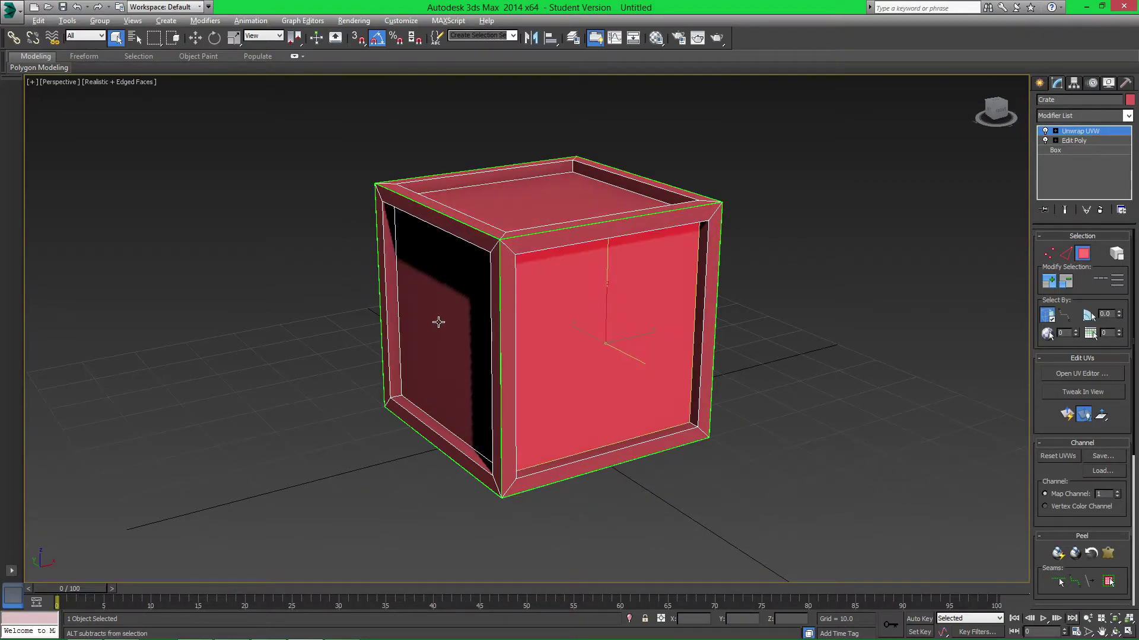
{"action": "middle_click_drag", "start_coordinate": [437, 323], "coordinate": [490, 314], "text": "alt"}
{"action": "middle_click_drag", "start_coordinate": [407, 338], "coordinate": [437, 348], "text": "alt"}
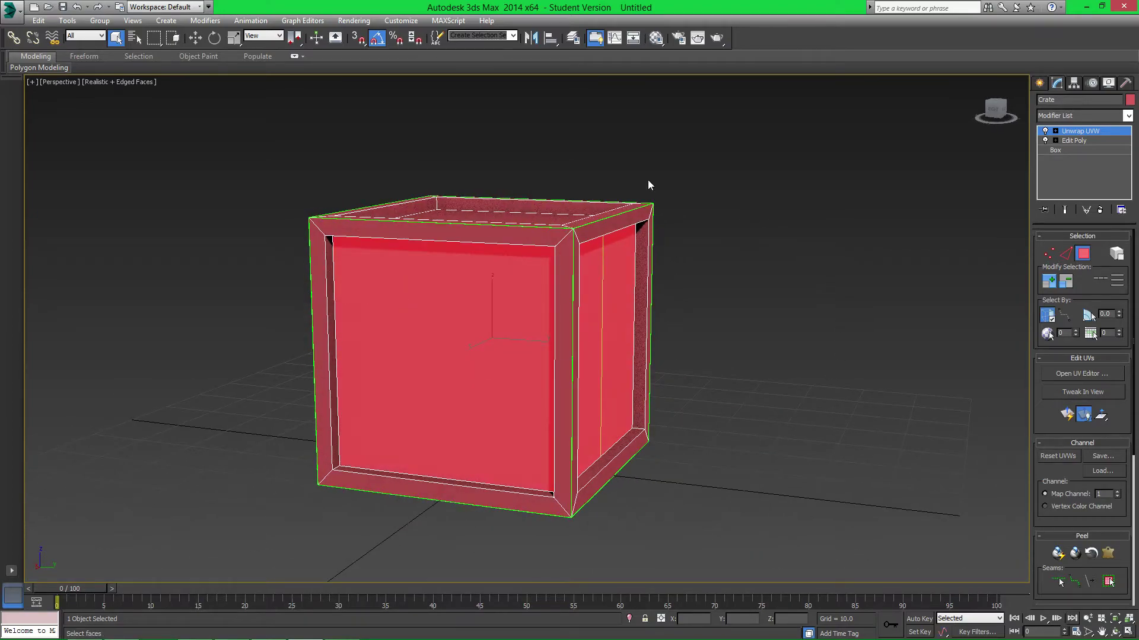
{"action": "middle_click_drag", "start_coordinate": [596, 357], "coordinate": [571, 275], "text": "alt"}
{"action": "middle_click_drag", "start_coordinate": [551, 234], "coordinate": [871, 359], "text": "alt"}
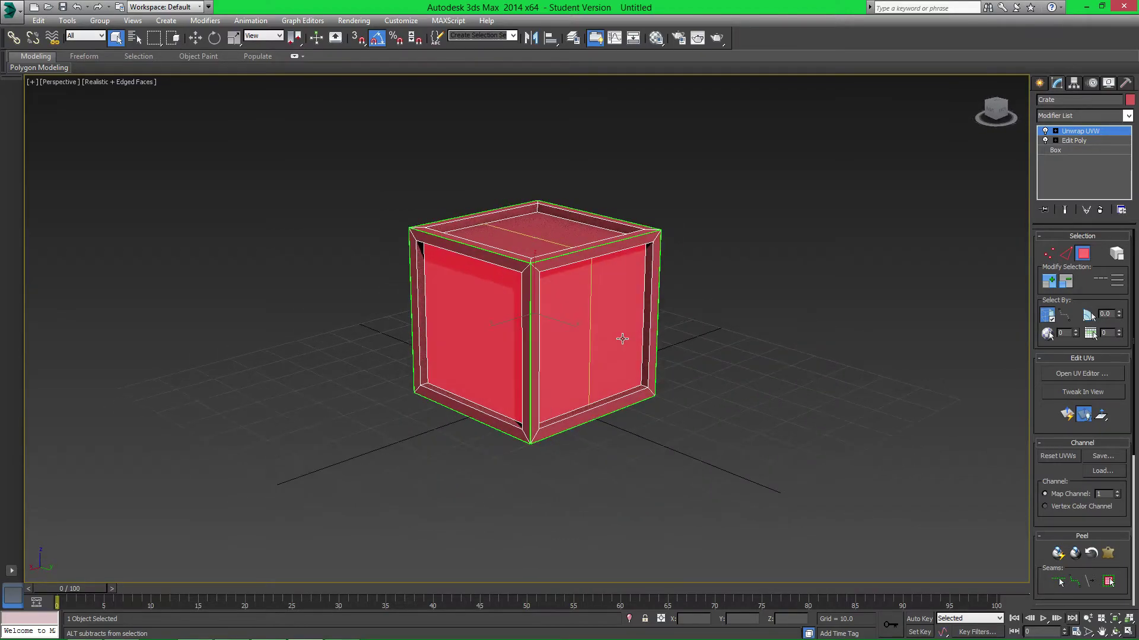
{"action": "left_click", "coordinate": [1048, 283]}
{"action": "left_click", "coordinate": [1047, 283]}
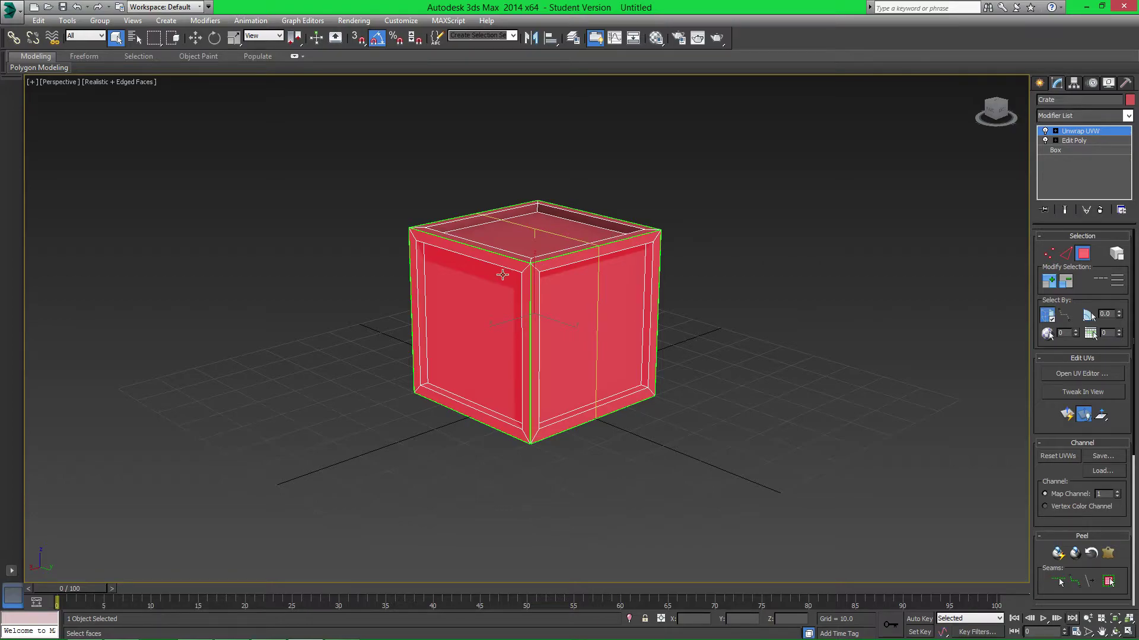
Examine the crate from all sides to check which side and frame faces are selected.
{"action": "middle_click_drag", "start_coordinate": [519, 271], "coordinate": [503, 303], "text": "alt"}
{"action": "middle_click_drag", "start_coordinate": [612, 339], "coordinate": [508, 224], "text": "alt"}
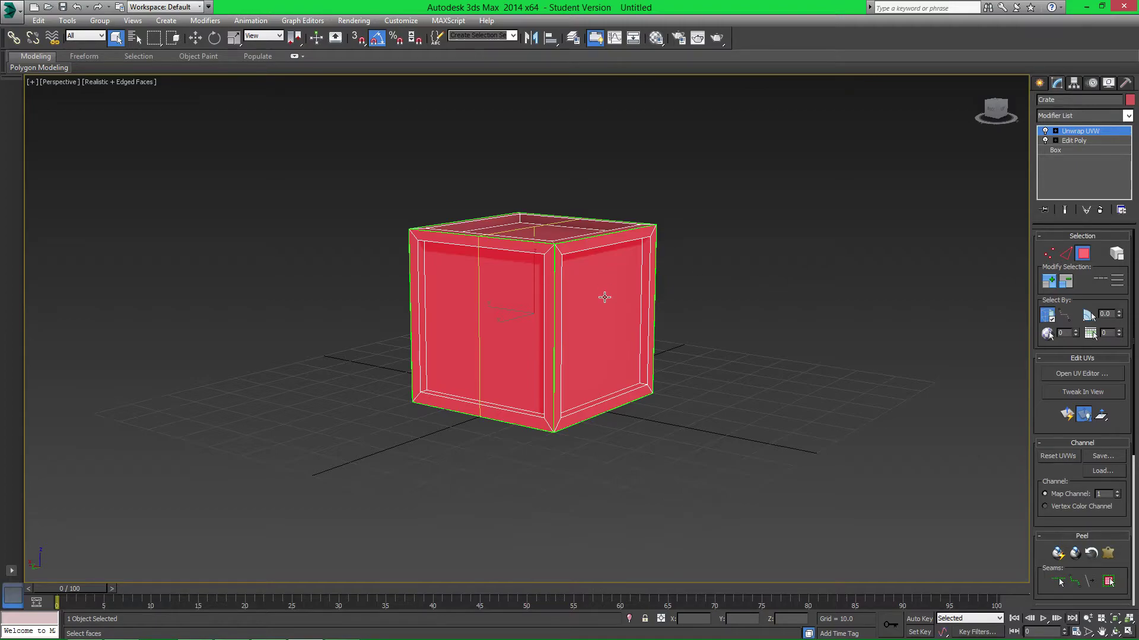
{"action": "middle_click_drag", "start_coordinate": [604, 297], "coordinate": [612, 287], "text": "alt"}
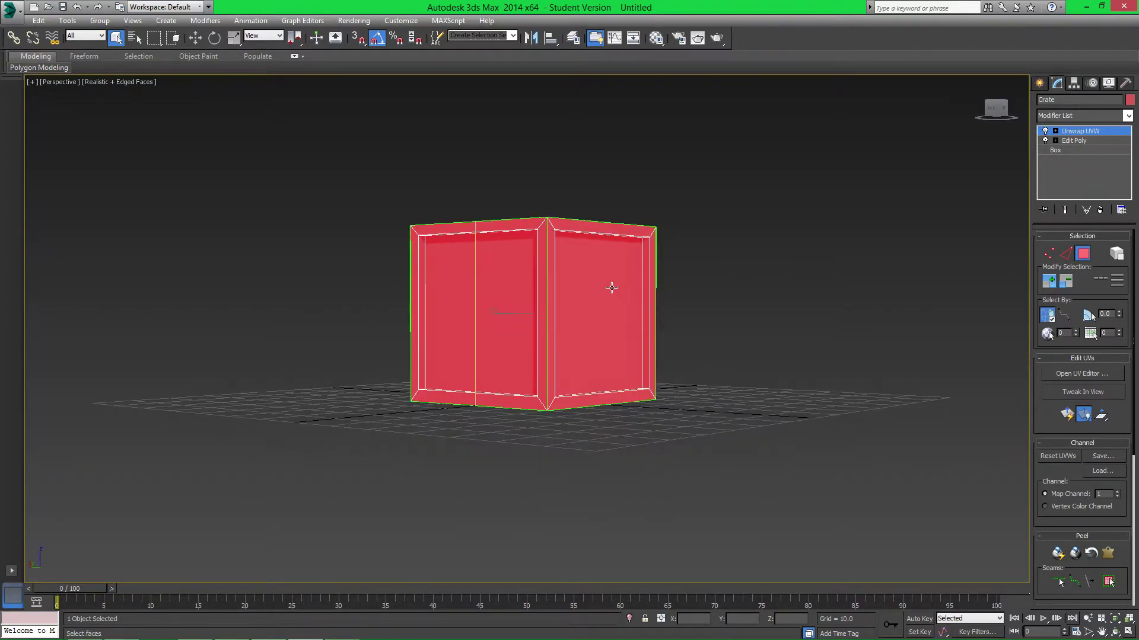
{"action": "scroll", "coordinate": [612, 287], "scroll_direction": "up", "scroll_amount": 8}
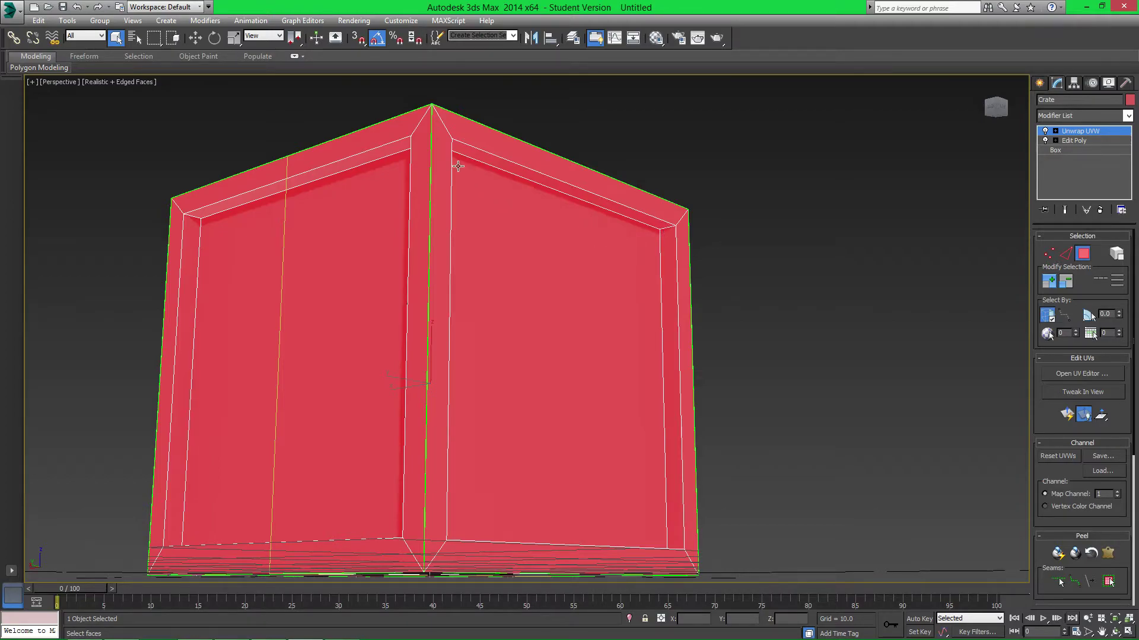
{"action": "middle_click_drag", "start_coordinate": [616, 458], "coordinate": [676, 486], "text": "alt"}
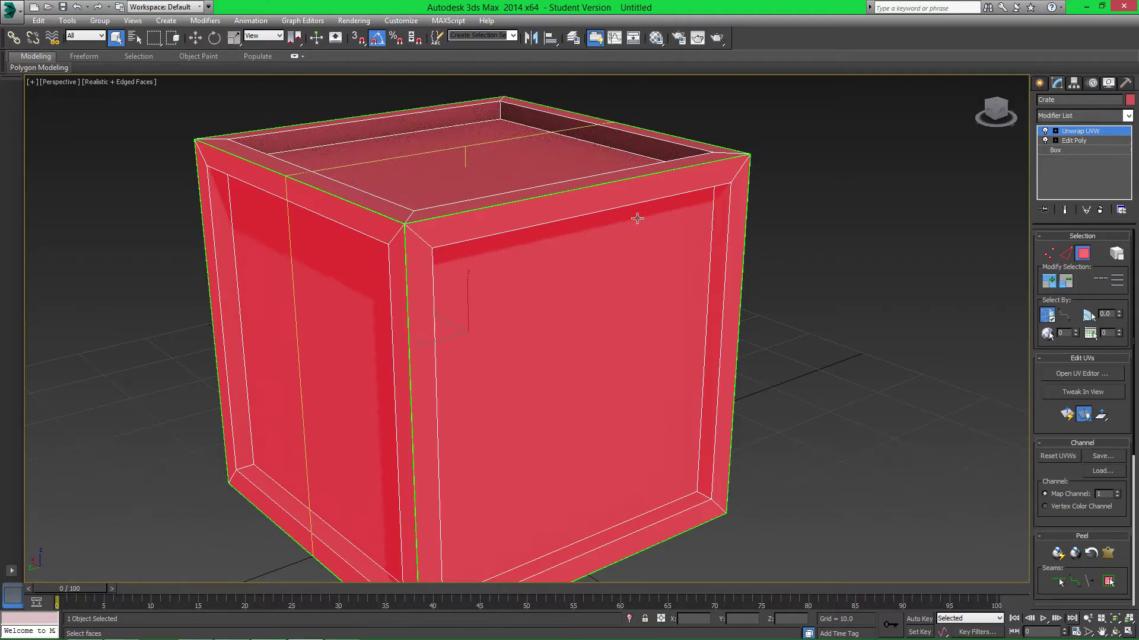
{"action": "scroll", "coordinate": [697, 344], "scroll_direction": "down", "scroll_amount": 3}
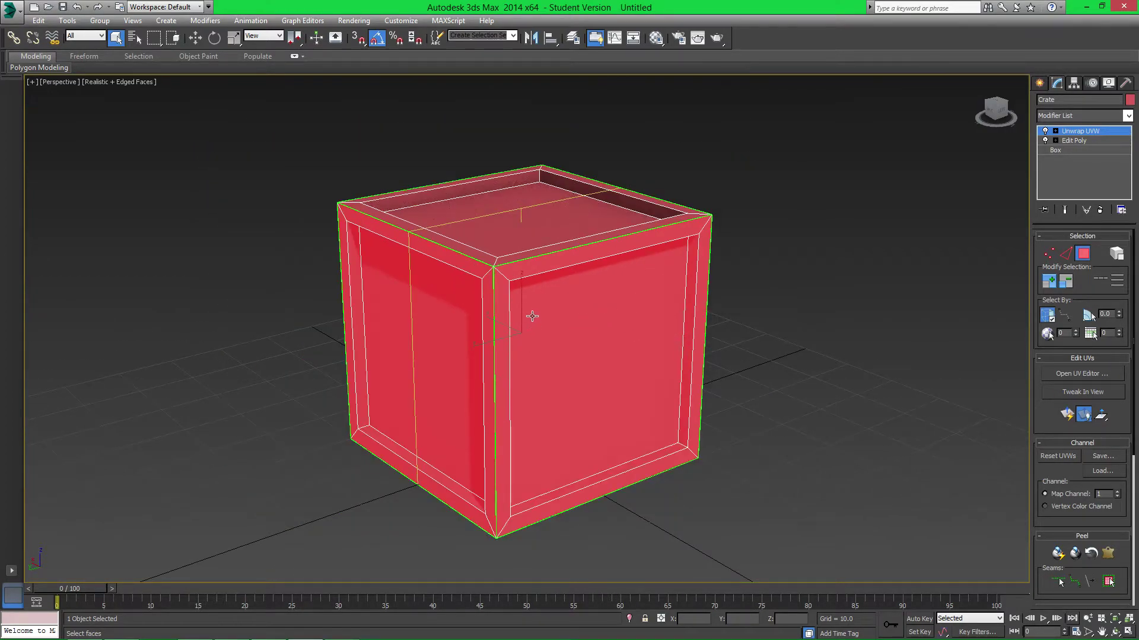
{"action": "scroll", "coordinate": [532, 317], "scroll_direction": "down", "scroll_amount": 3}
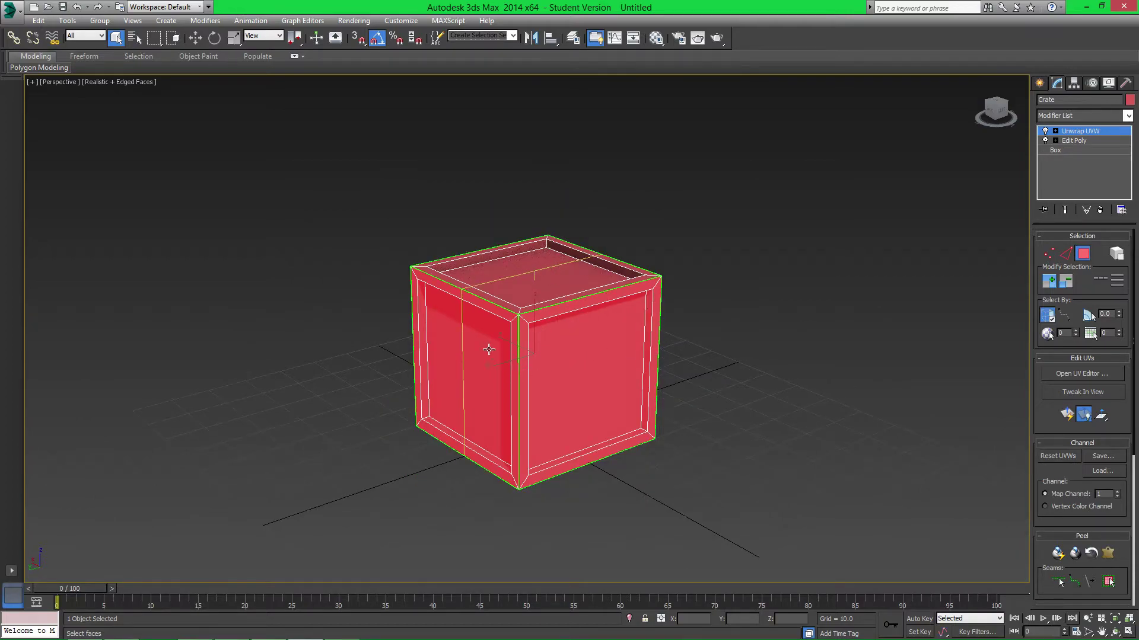
{"action": "middle_click_drag", "start_coordinate": [560, 335], "coordinate": [471, 342], "text": "alt"}
{"action": "middle_click_drag", "start_coordinate": [618, 376], "coordinate": [602, 348], "text": "alt"}
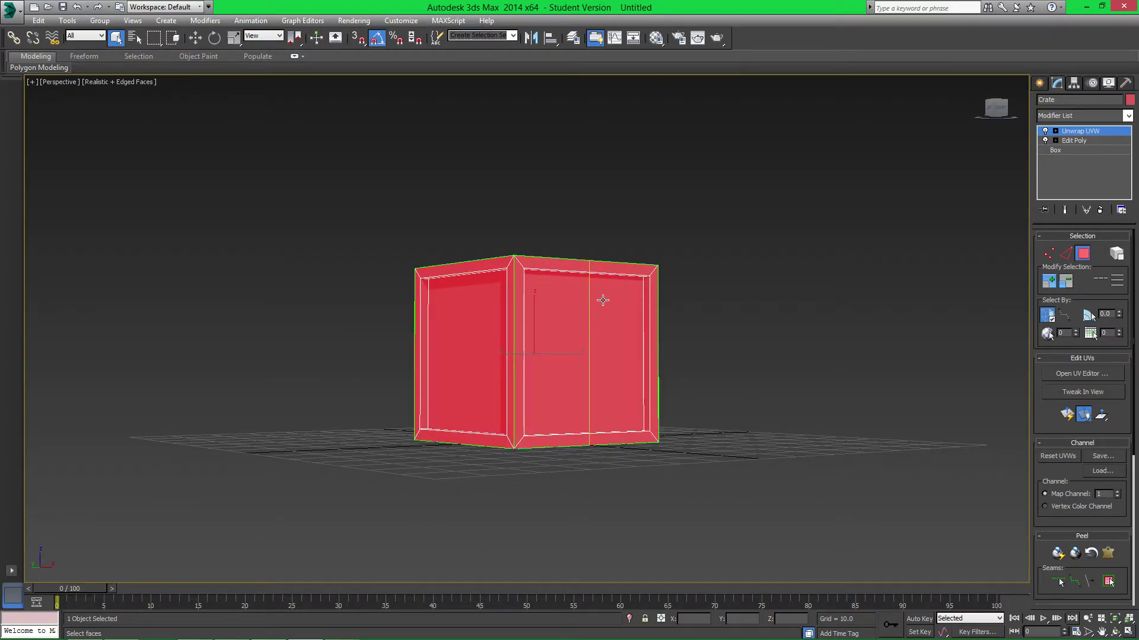
{"action": "middle_click_drag", "start_coordinate": [601, 294], "coordinate": [509, 309], "text": "alt"}
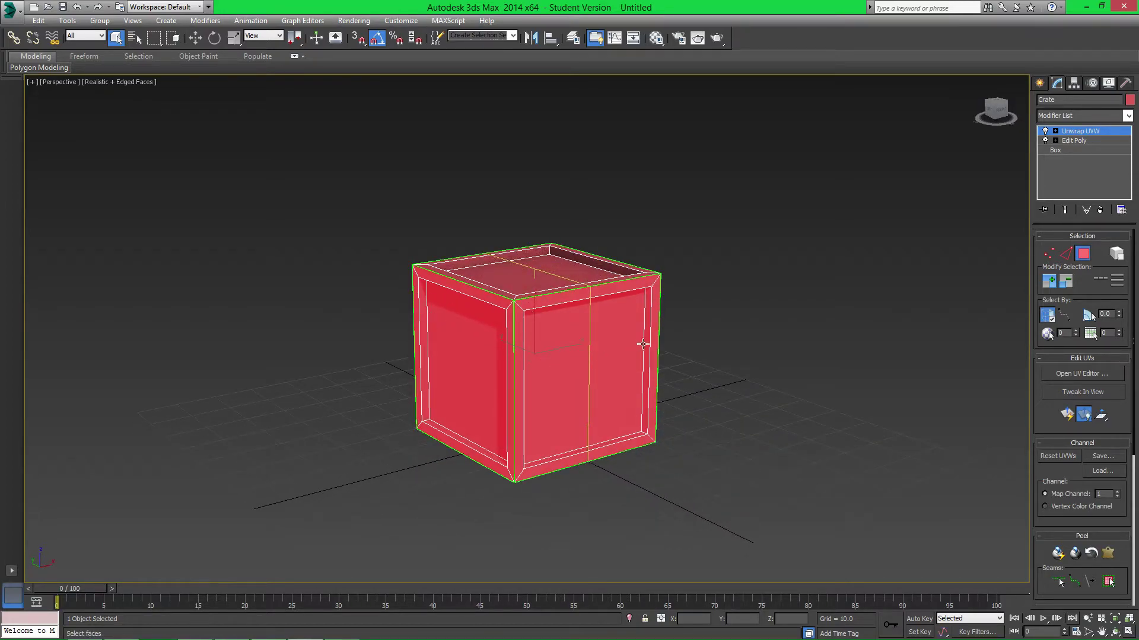
{"action": "middle_click_drag", "start_coordinate": [643, 339], "coordinate": [442, 346], "text": "alt"}
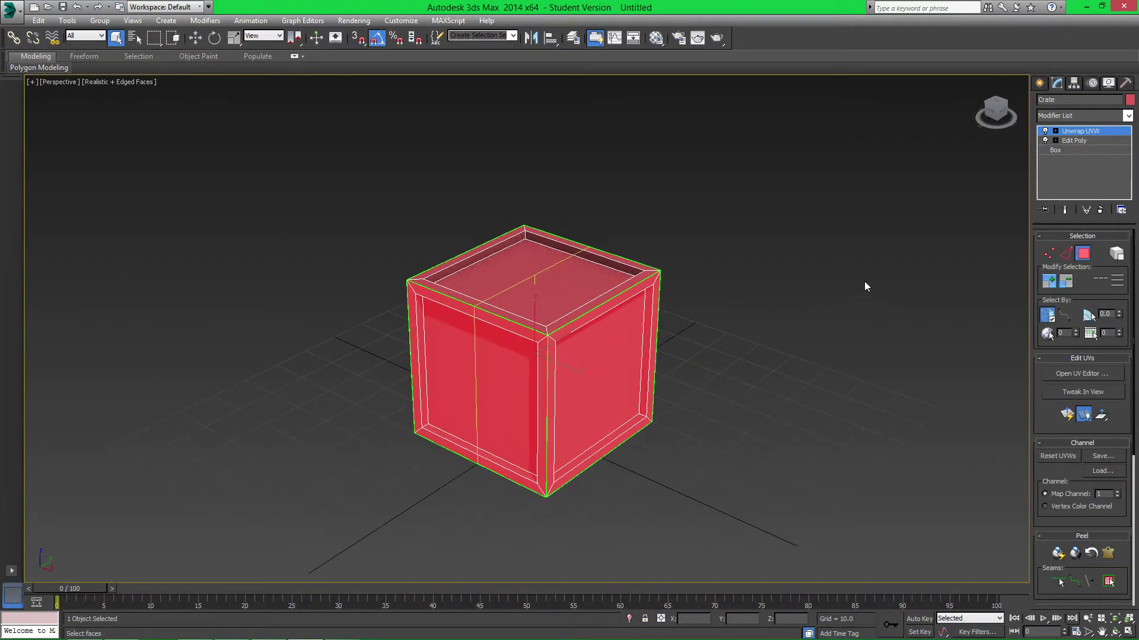
Apply a cylindrical projection to the selected side faces, trying the X and Y alignments before aligning it to Z.
{"action": "left_click_drag", "start_coordinate": [1134, 261], "coordinate": [1135, 458]}
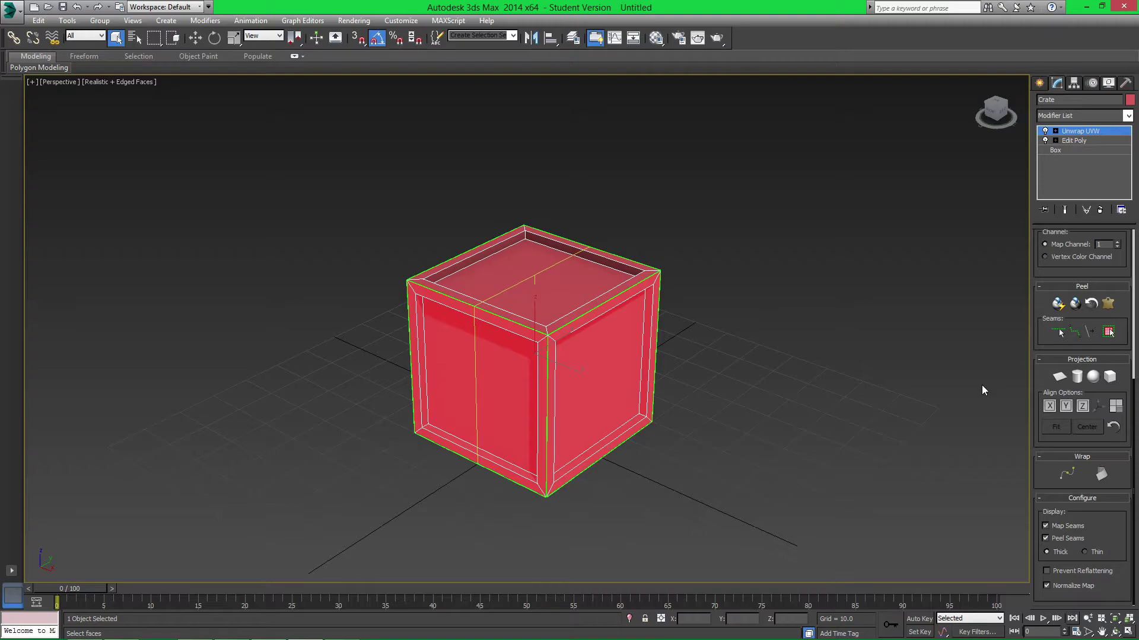
{"action": "middle_click_drag", "start_coordinate": [603, 317], "coordinate": [636, 318]}
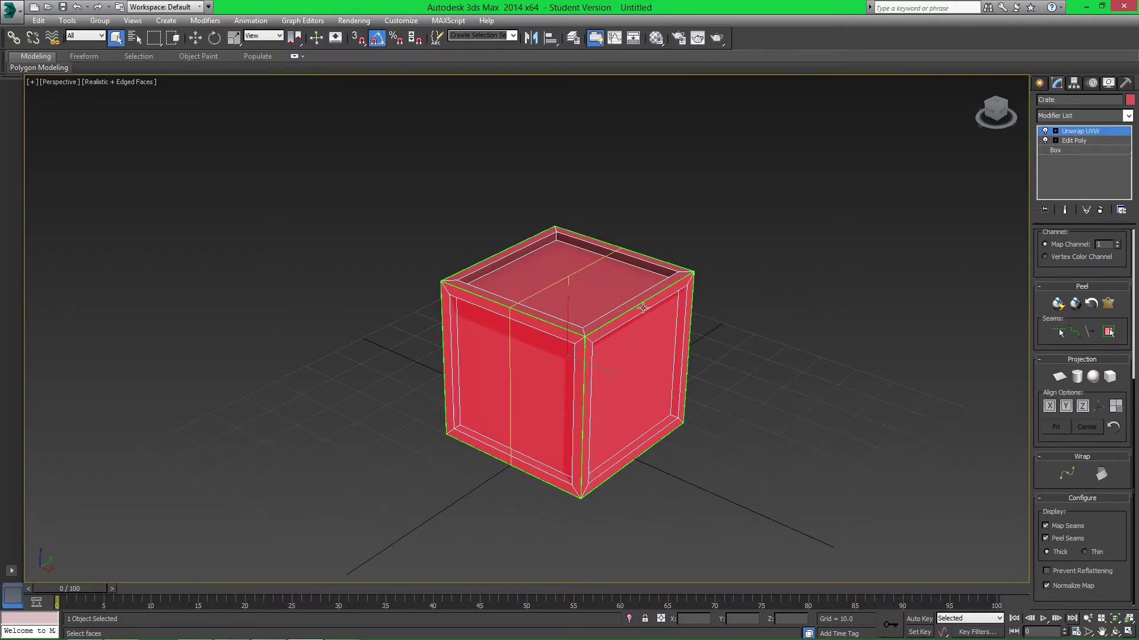
{"action": "left_click", "coordinate": [1076, 377]}
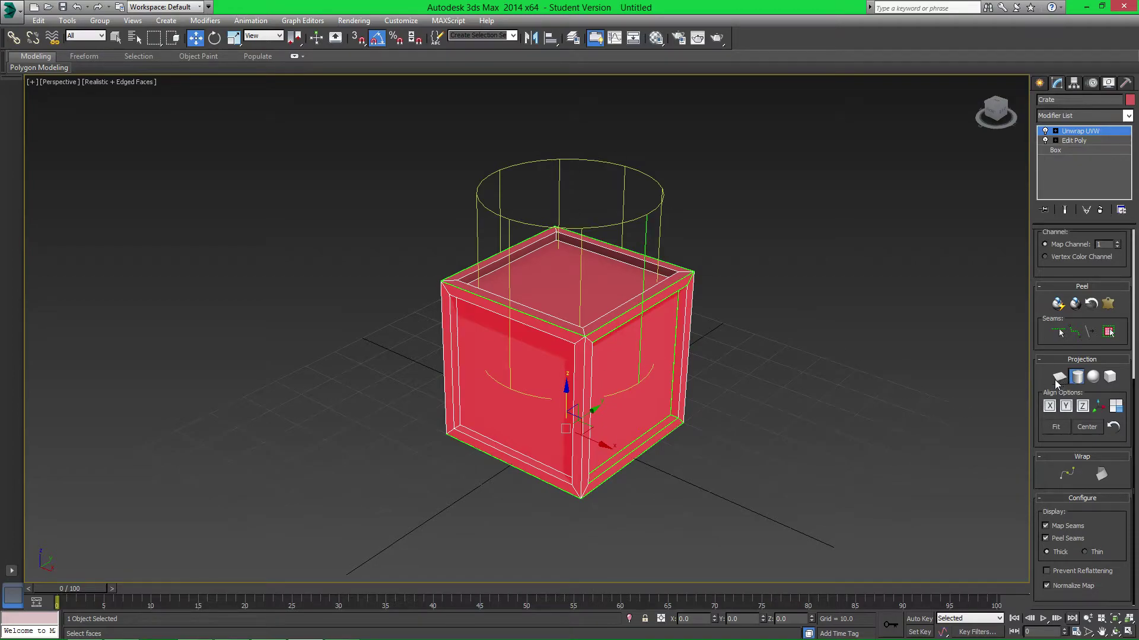
{"action": "left_click", "coordinate": [1049, 406]}
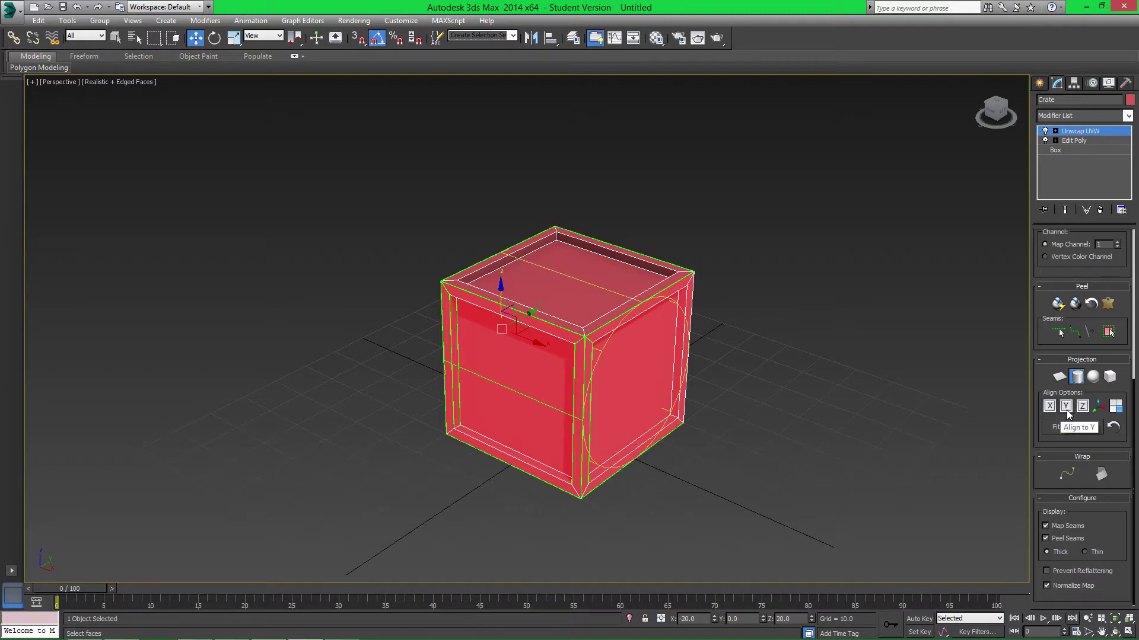
{"action": "left_click", "coordinate": [1066, 408]}
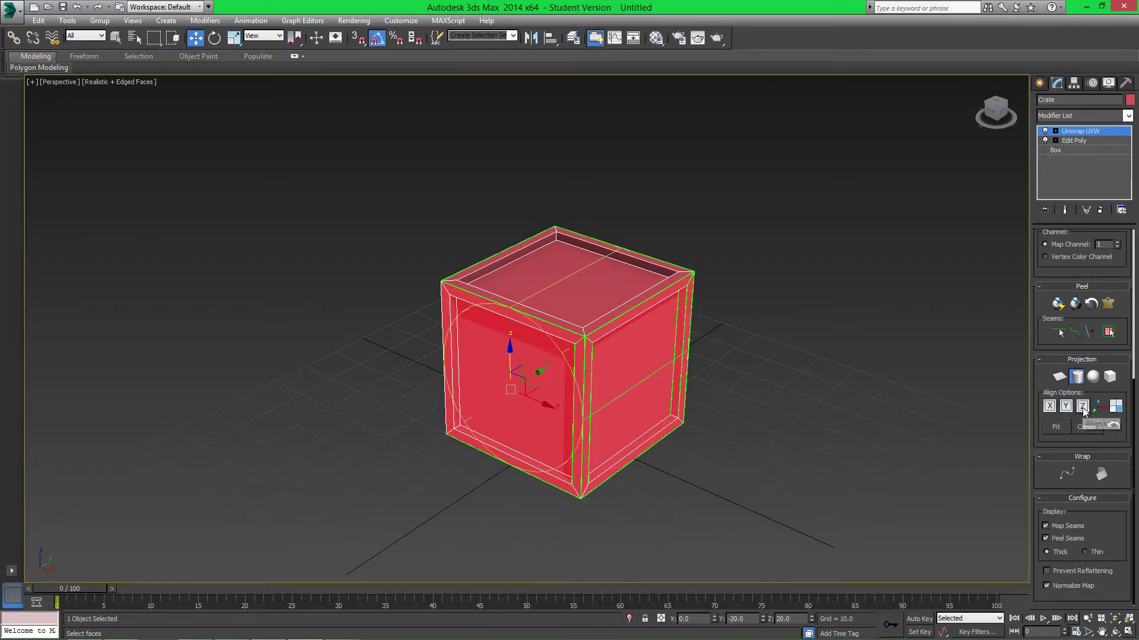
{"action": "left_click", "coordinate": [1082, 407]}
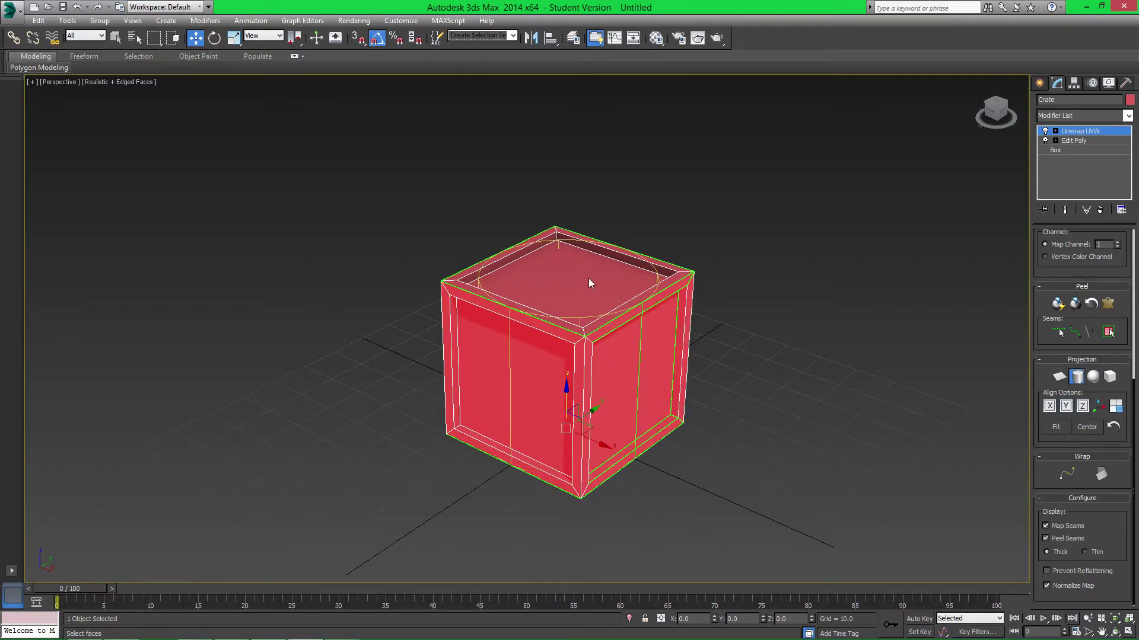
{"action": "middle_click_drag", "start_coordinate": [588, 279], "coordinate": [610, 264], "text": "alt"}
{"action": "mouse_move", "coordinate": [582, 348]}
{"action": "middle_mouse_down", "text": "alt"}
{"action": "mouse_move", "coordinate": [592, 373]}
{"action": "mouse_move", "coordinate": [596, 361]}
{"action": "middle_mouse_up", "text": "alt"}
{"action": "middle_click_drag", "start_coordinate": [571, 403], "coordinate": [608, 376], "text": "alt"}
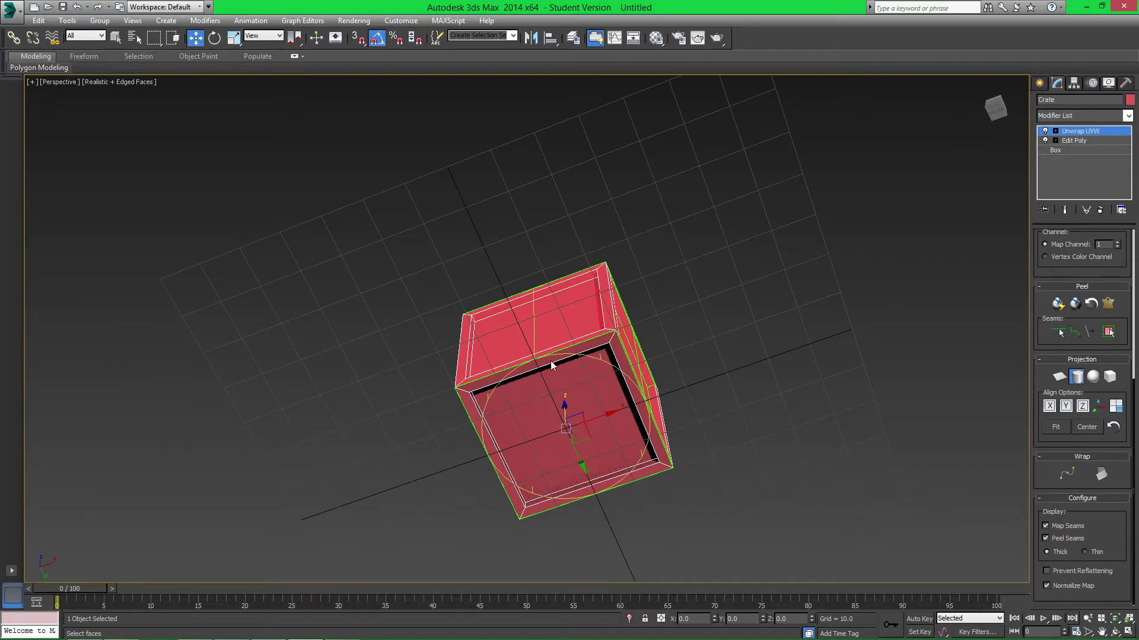
{"action": "middle_click_drag", "start_coordinate": [570, 408], "coordinate": [539, 448], "text": "alt"}
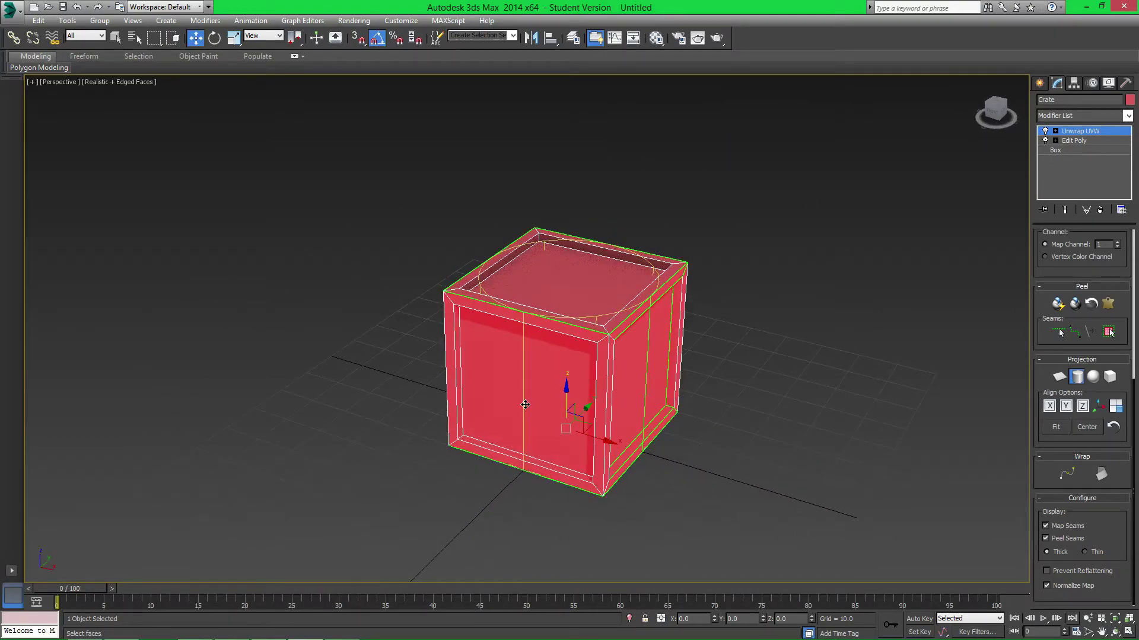
Scale the cylindrical projection gizmo up uniformly until it surrounds the crate and lower it to about Z -9.3.
{"action": "key", "text": "r"}
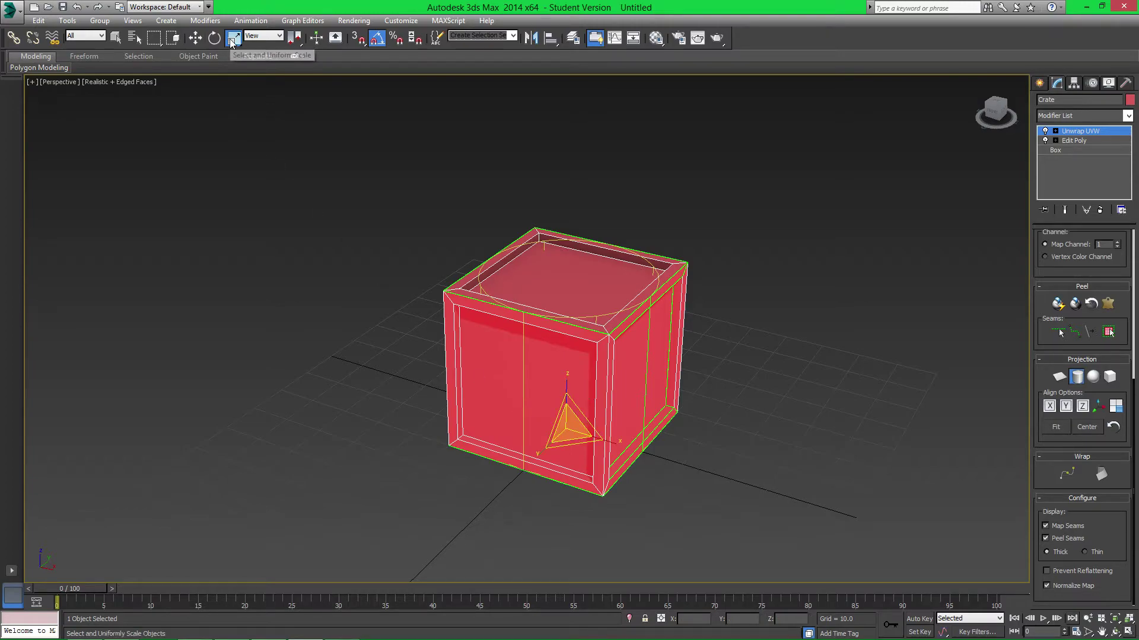
{"action": "left_click_drag", "start_coordinate": [565, 425], "coordinate": [571, 394]}
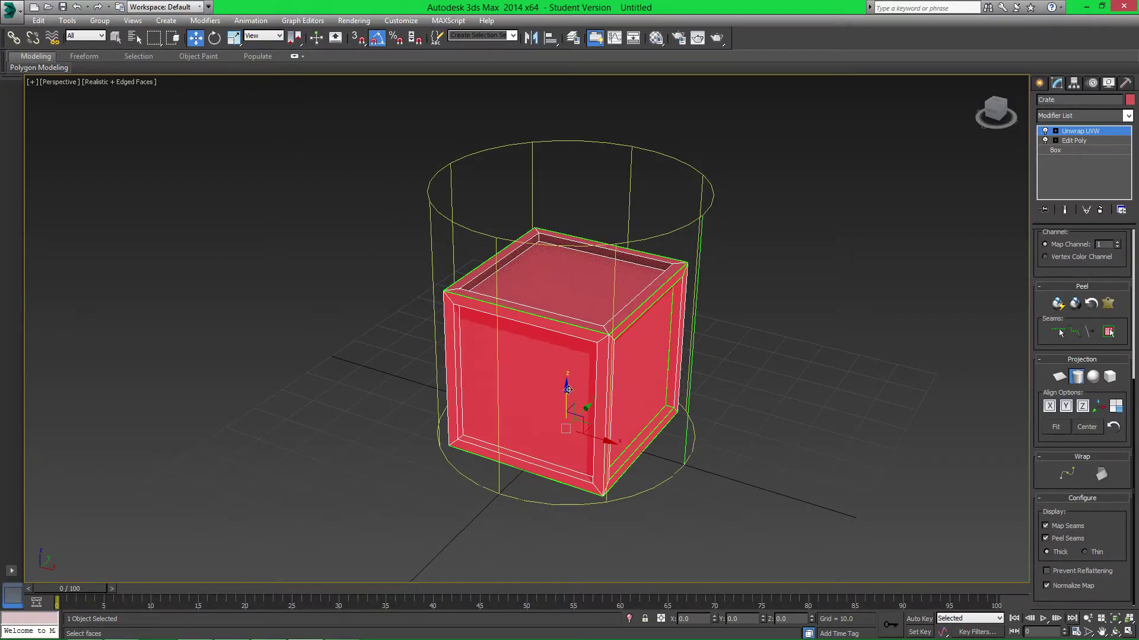
{"action": "left_click_drag", "start_coordinate": [565, 388], "coordinate": [564, 421]}
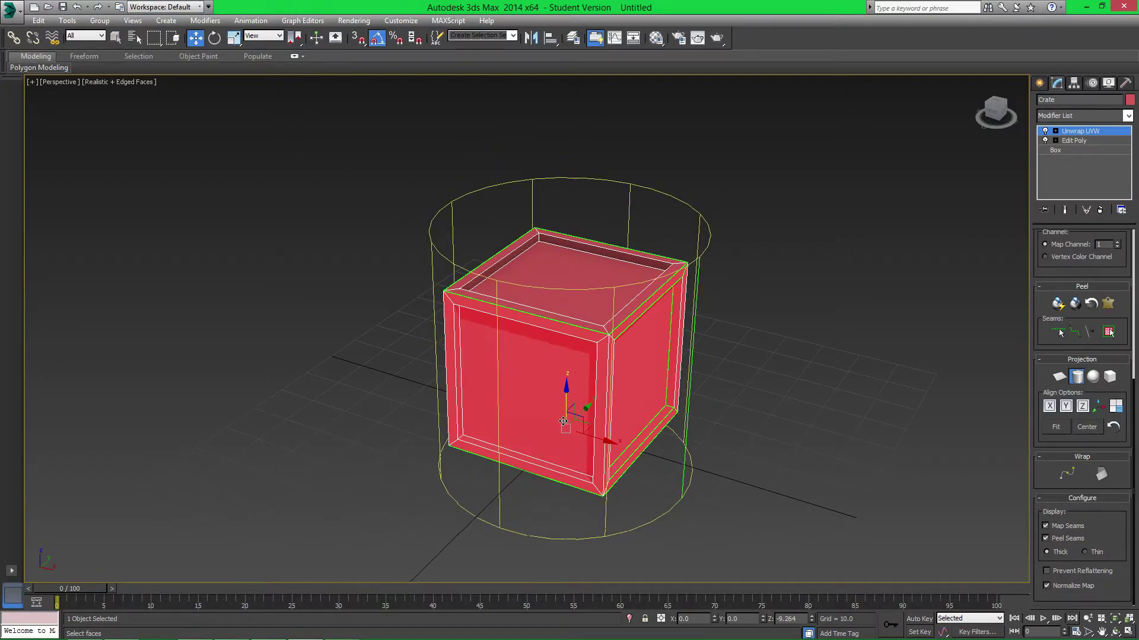
{"action": "middle_click_drag", "start_coordinate": [503, 398], "coordinate": [492, 376], "text": "alt"}
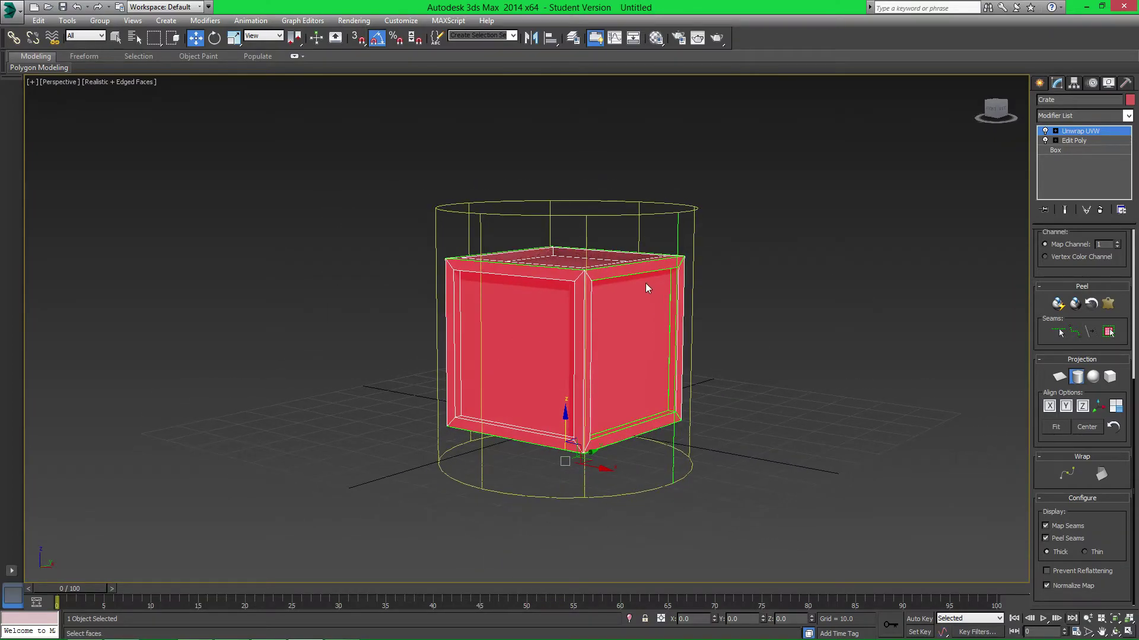
{"action": "middle_click_drag", "start_coordinate": [586, 259], "coordinate": [511, 249], "text": "alt"}
{"action": "middle_click_drag", "start_coordinate": [521, 294], "coordinate": [587, 359], "text": "alt"}
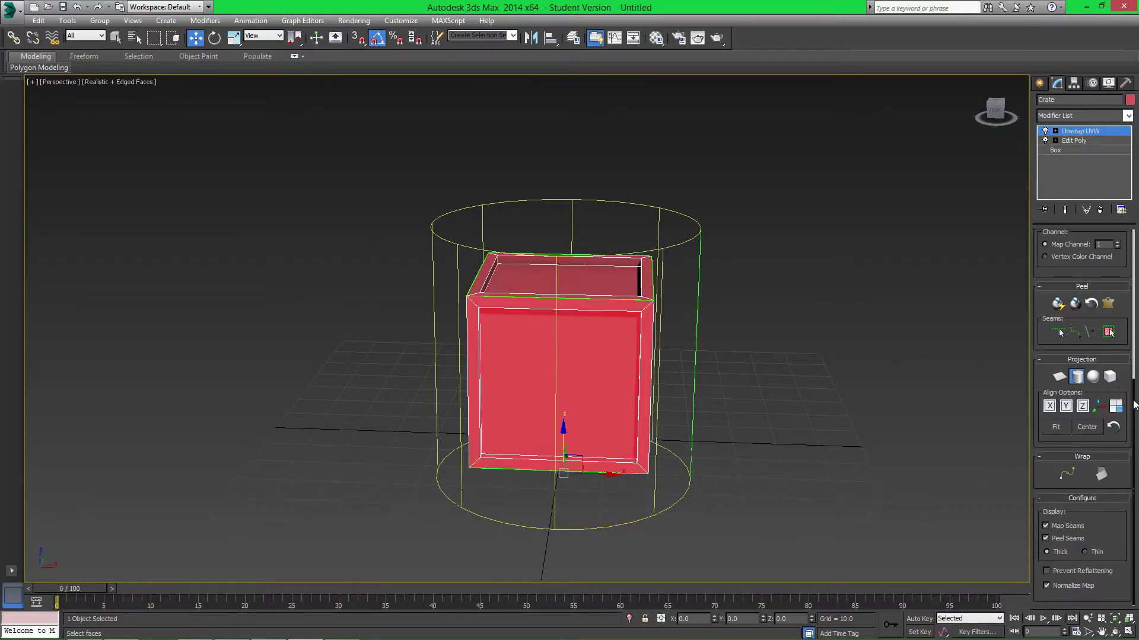
Exit the cylindrical projection mode and open the UV Editor for the crate.
{"action": "scroll", "coordinate": [1134, 405], "scroll_direction": "up", "scroll_amount": 1}
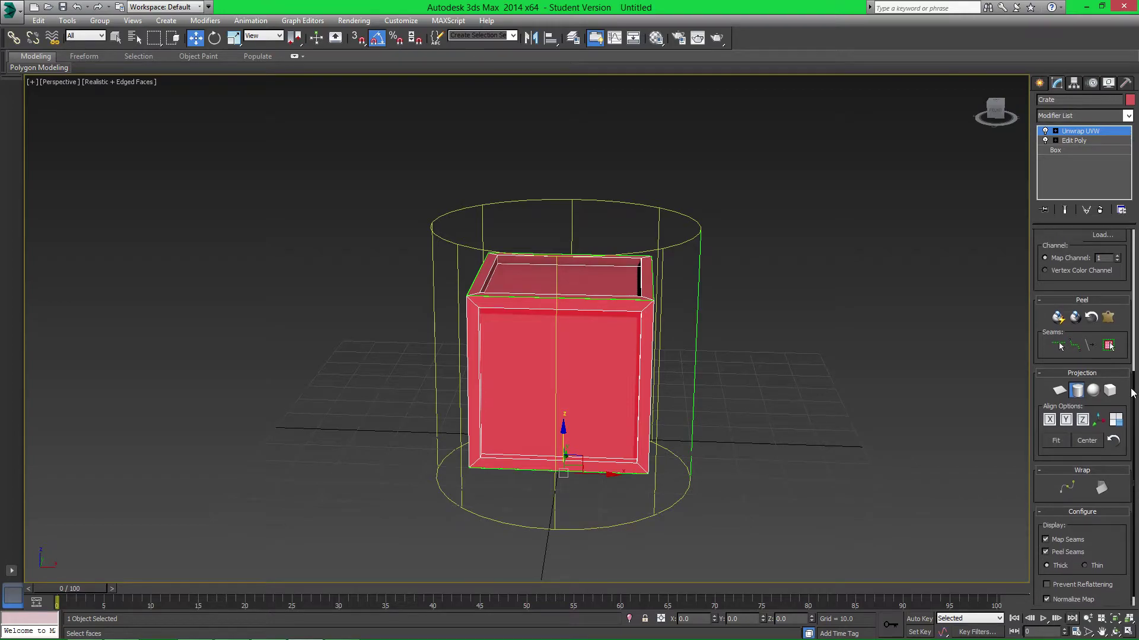
{"action": "left_click", "coordinate": [1076, 391]}
{"action": "scroll", "coordinate": [1120, 374], "scroll_direction": "up", "scroll_amount": 5}
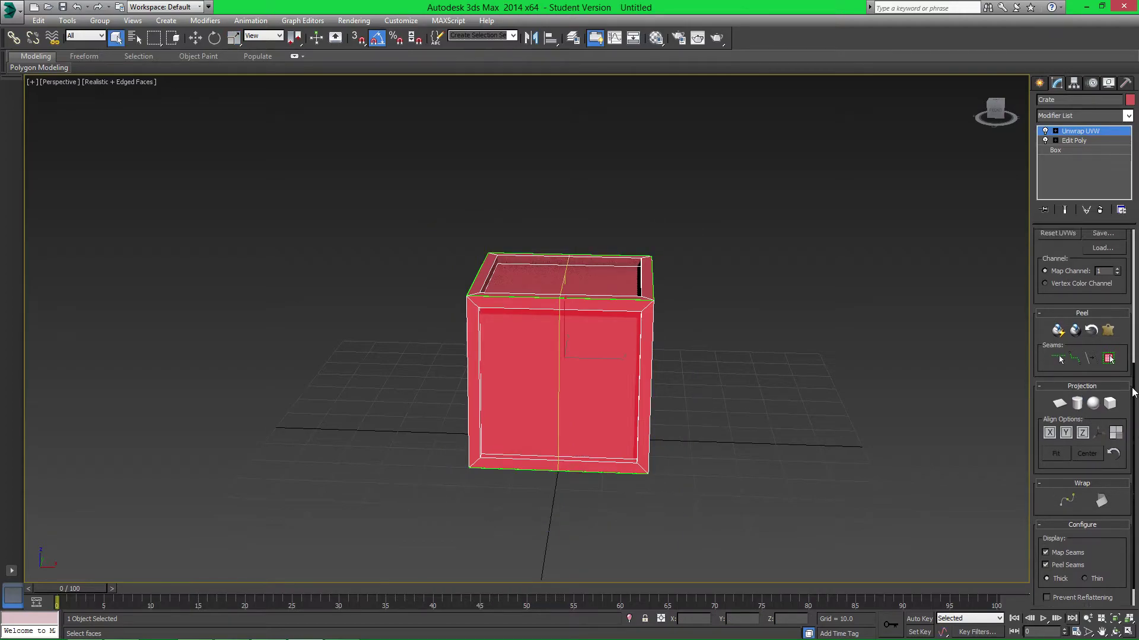
{"action": "left_click", "coordinate": [1076, 366]}
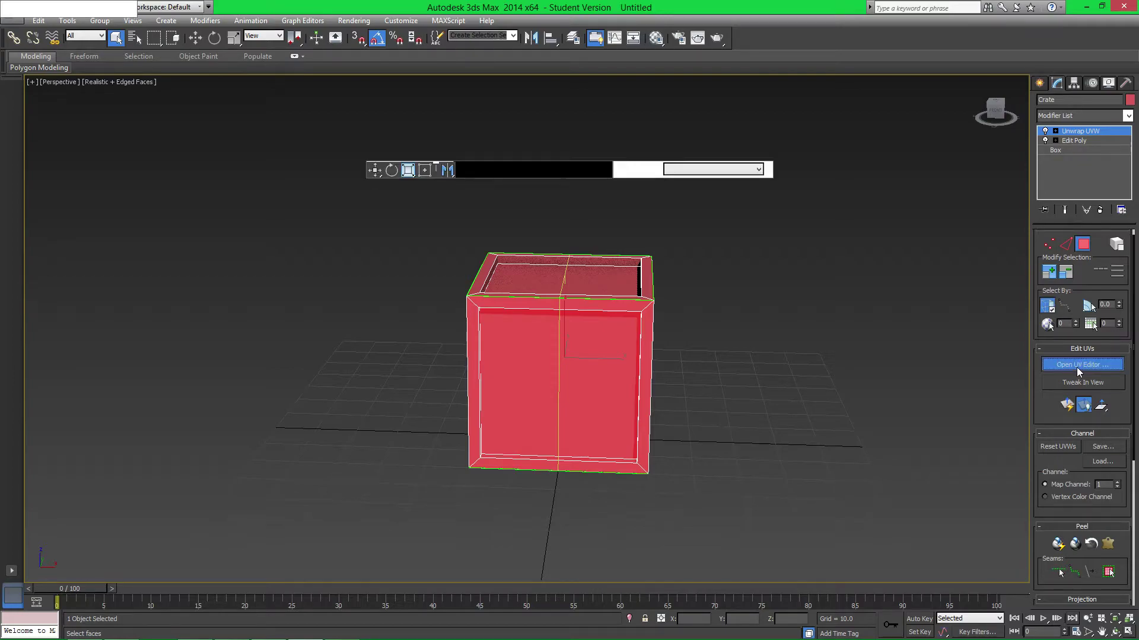
Move the selected side UV shell down clear of the checkered tile area into the empty space below it.
{"action": "scroll", "coordinate": [157, 310], "scroll_direction": "down", "scroll_amount": 2}
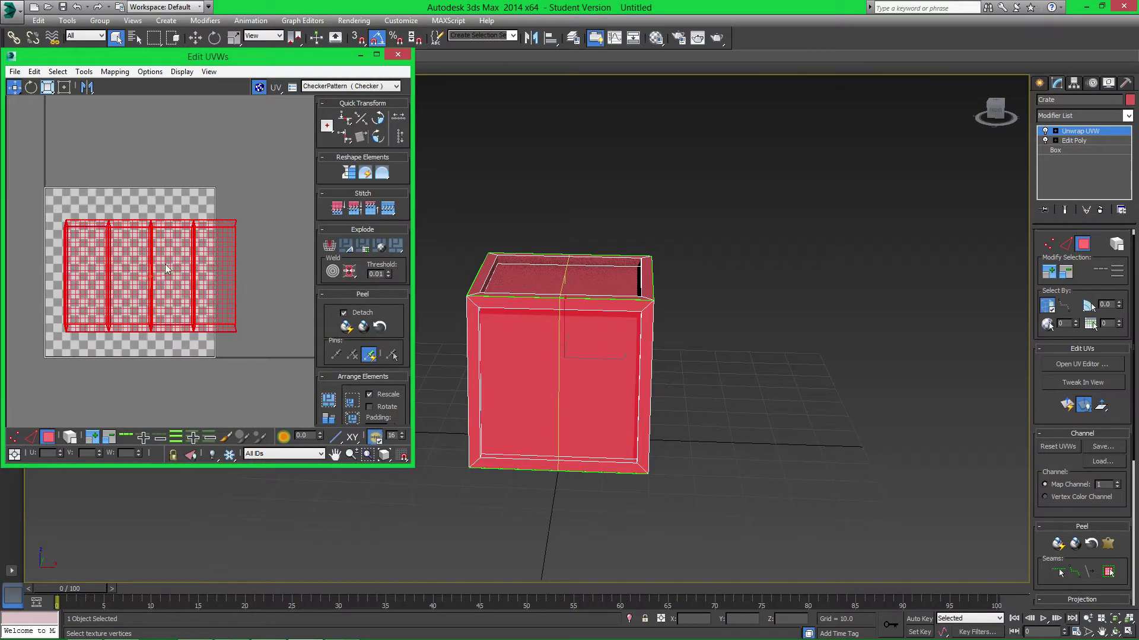
{"action": "left_click_drag", "start_coordinate": [204, 205], "coordinate": [201, 355]}
{"action": "middle_click_drag", "start_coordinate": [201, 279], "coordinate": [210, 145]}
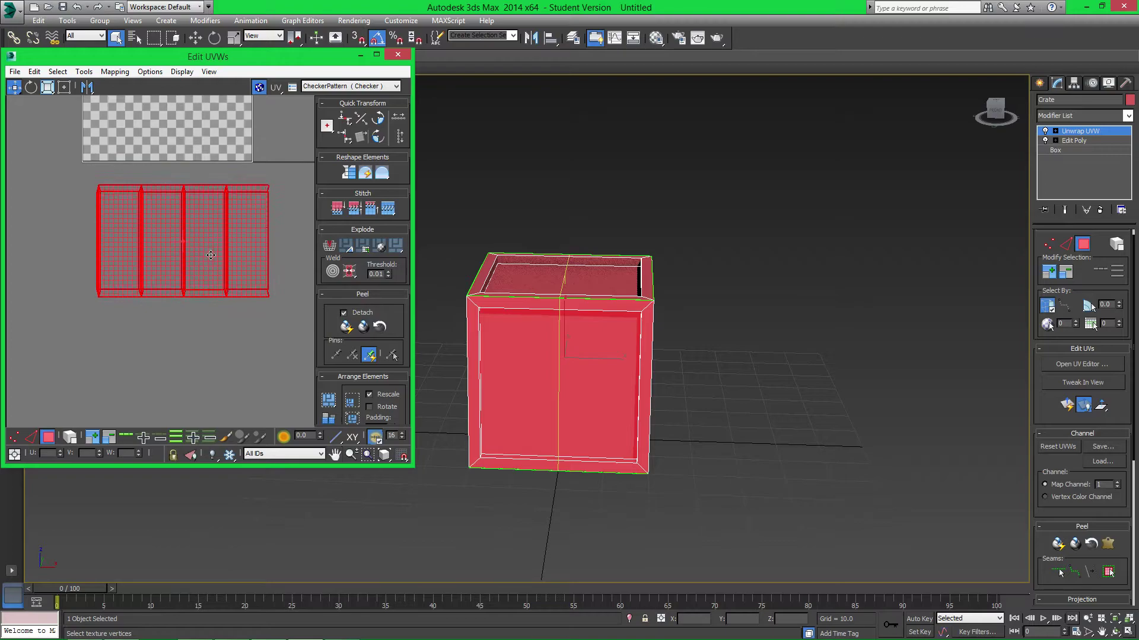
{"action": "left_click_drag", "start_coordinate": [212, 249], "coordinate": [207, 300]}
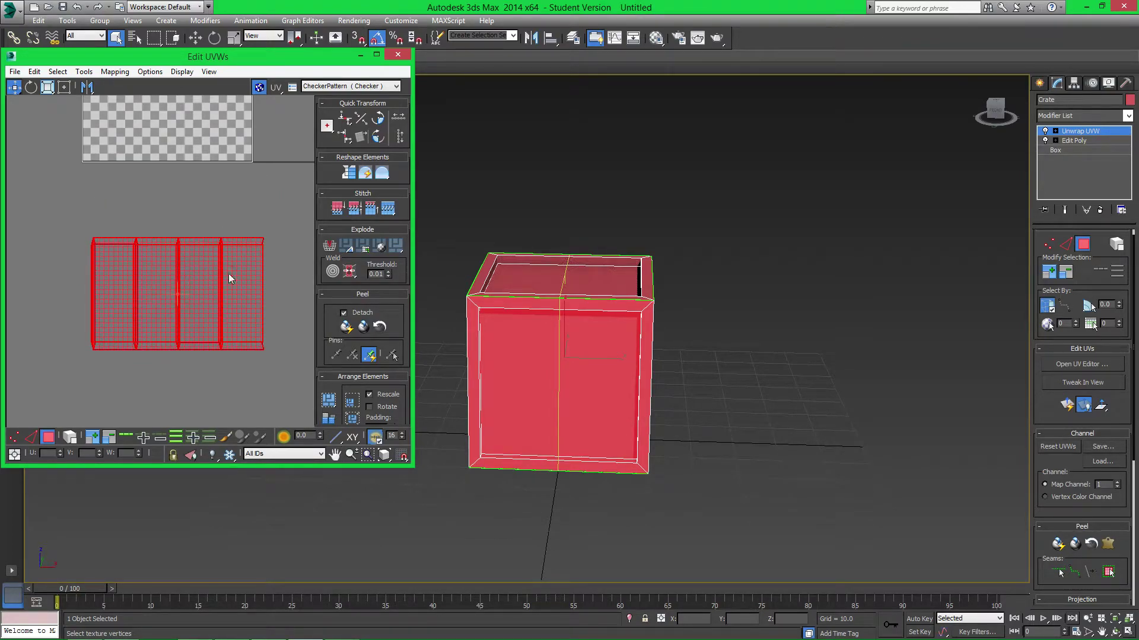
Reposition the UV Editor window beside the crate and frame the side UV shell in it.
{"action": "left_click", "coordinate": [376, 55]}
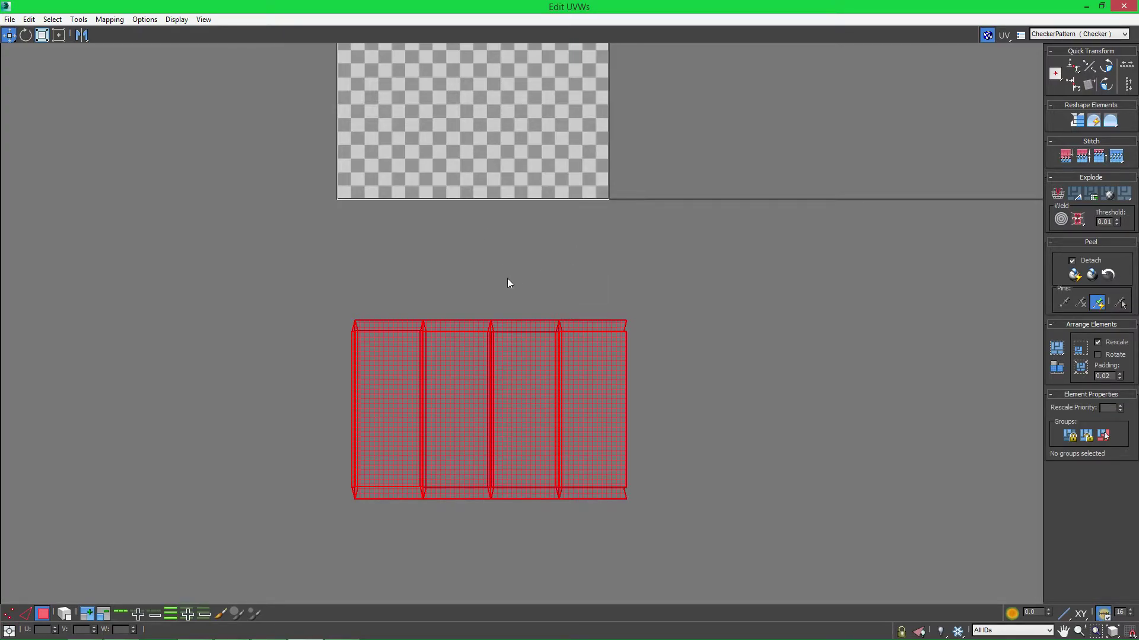
{"action": "left_click_drag", "start_coordinate": [611, 6], "coordinate": [276, 114]}
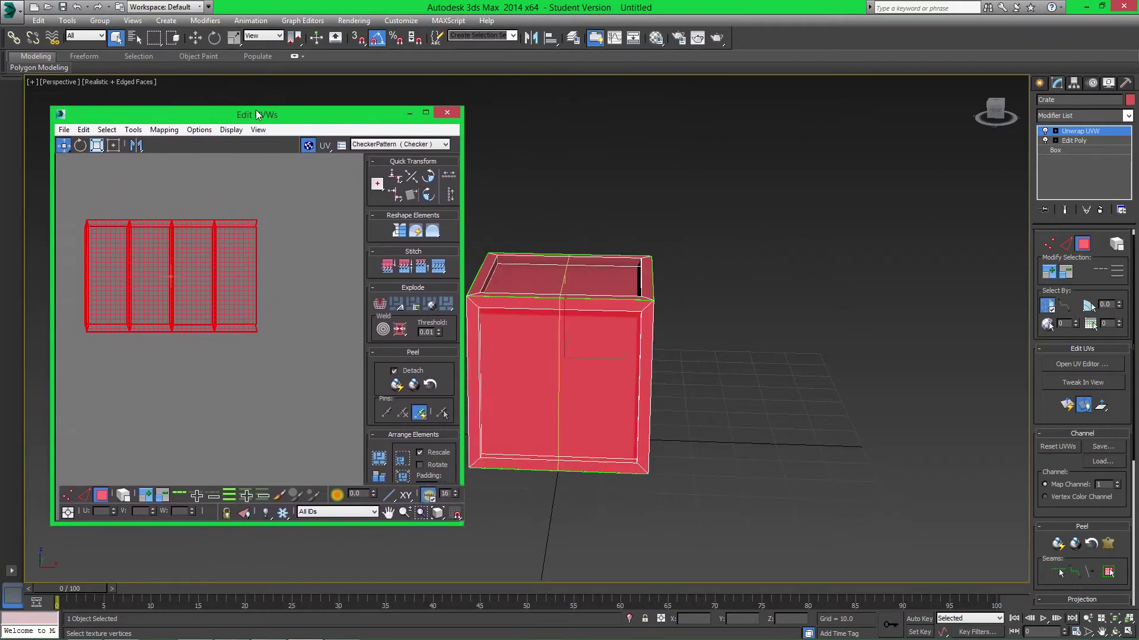
{"action": "middle_click_drag", "start_coordinate": [237, 212], "coordinate": [272, 251]}
{"action": "scroll", "coordinate": [262, 229], "scroll_direction": "down", "scroll_amount": 2}
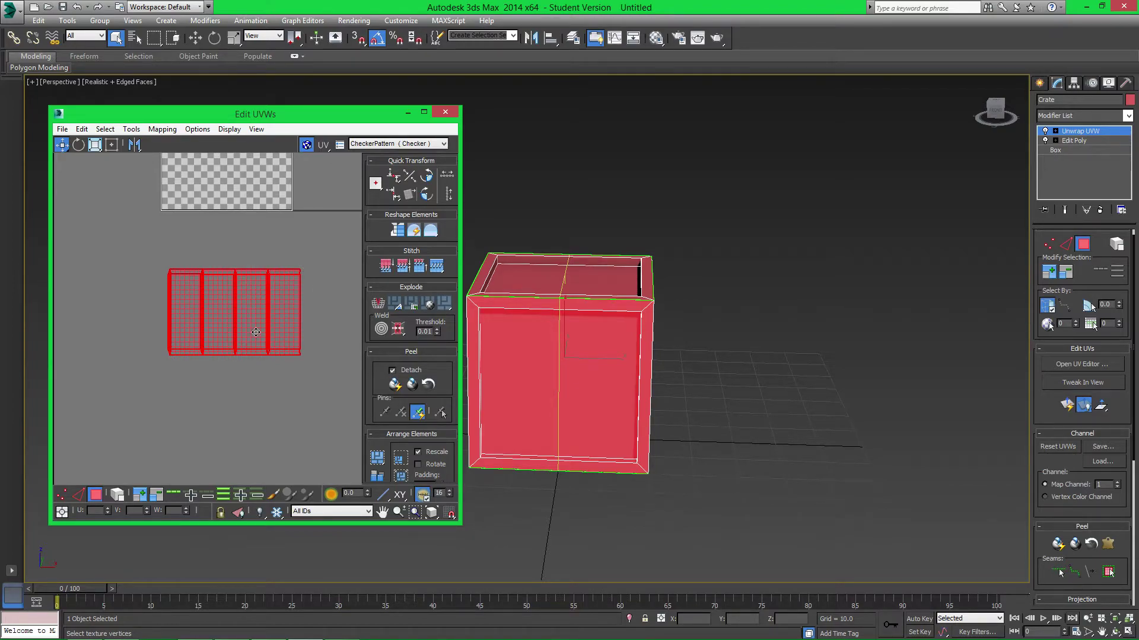
Try relaxing the selected side UVs with the Relax By Polygon Angles method at 100 iterations.
{"action": "left_click", "coordinate": [131, 129]}
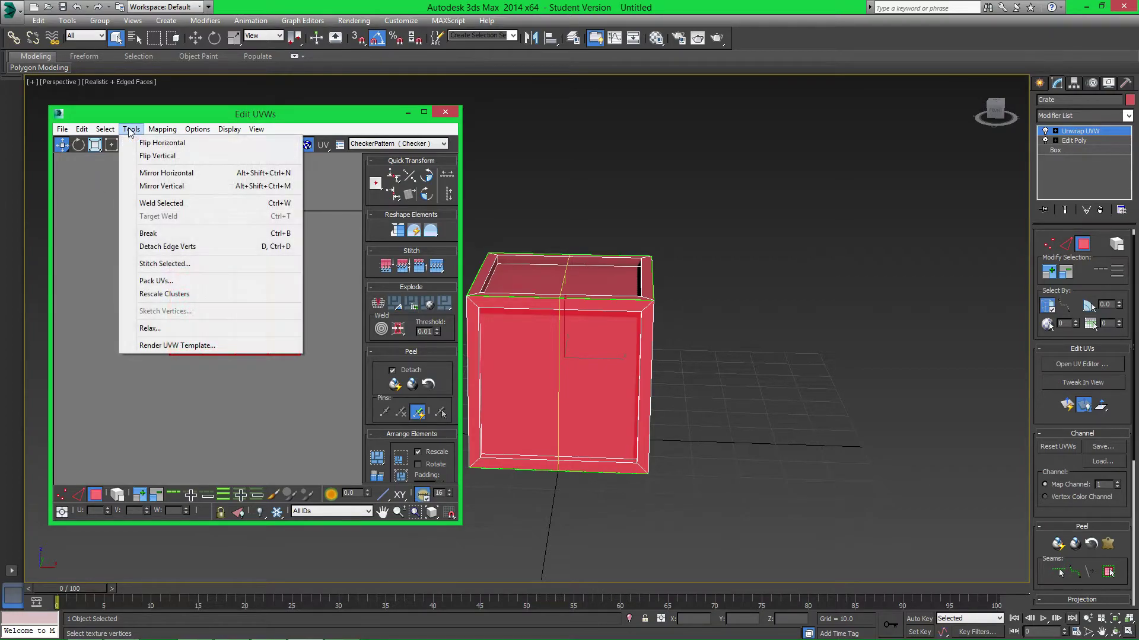
{"action": "left_click", "coordinate": [156, 329]}
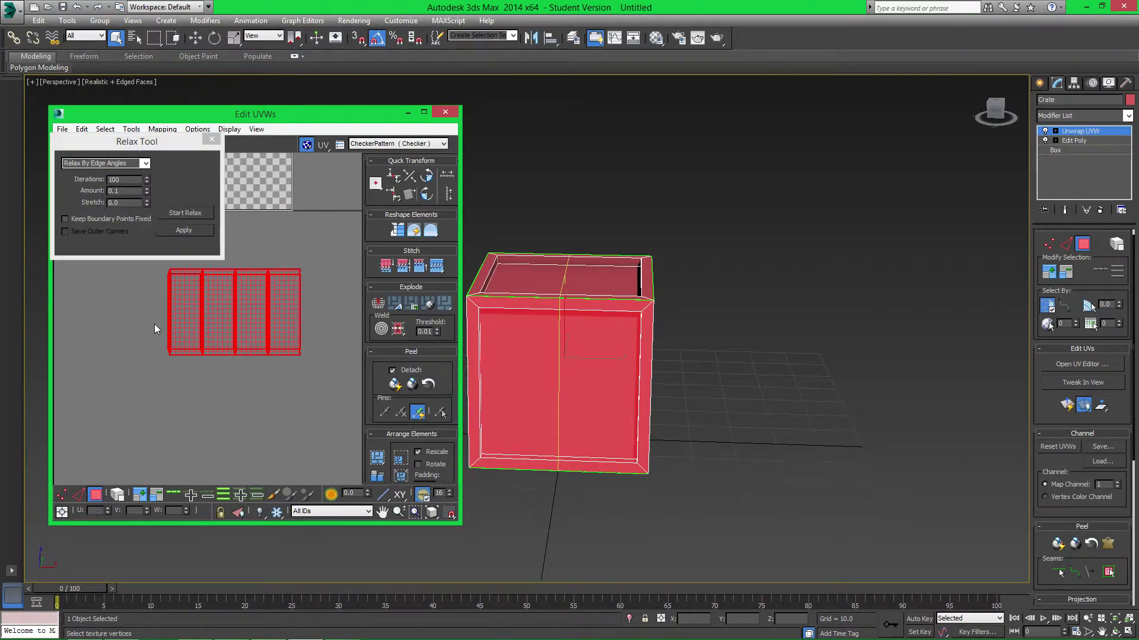
{"action": "left_click", "coordinate": [145, 163]}
{"action": "left_click", "coordinate": [138, 175]}
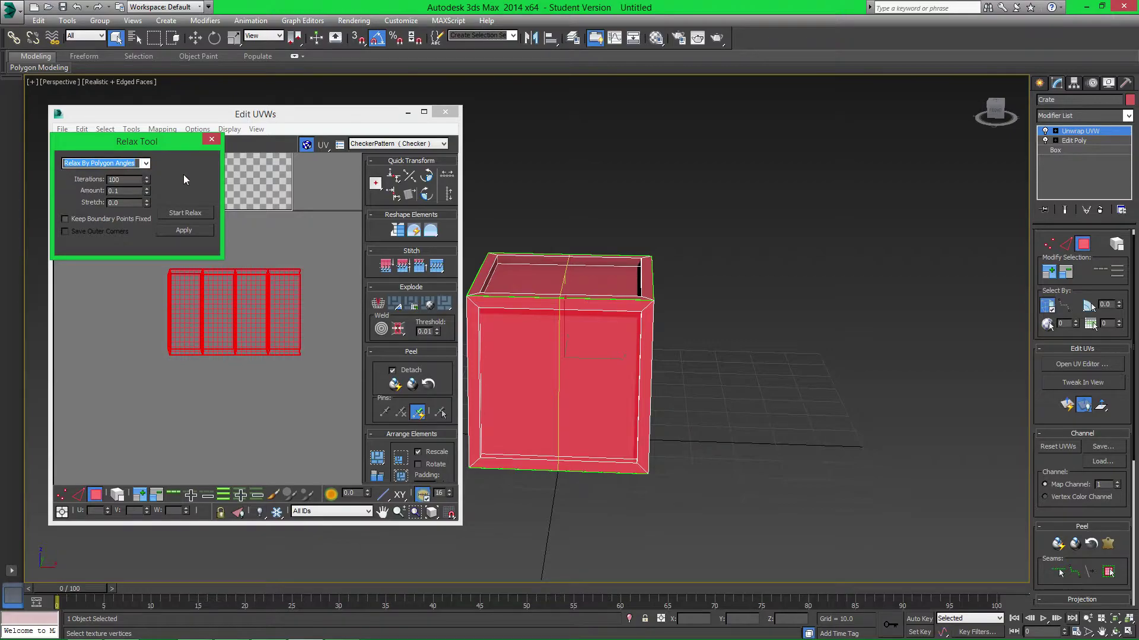
{"action": "left_click", "coordinate": [172, 212]}
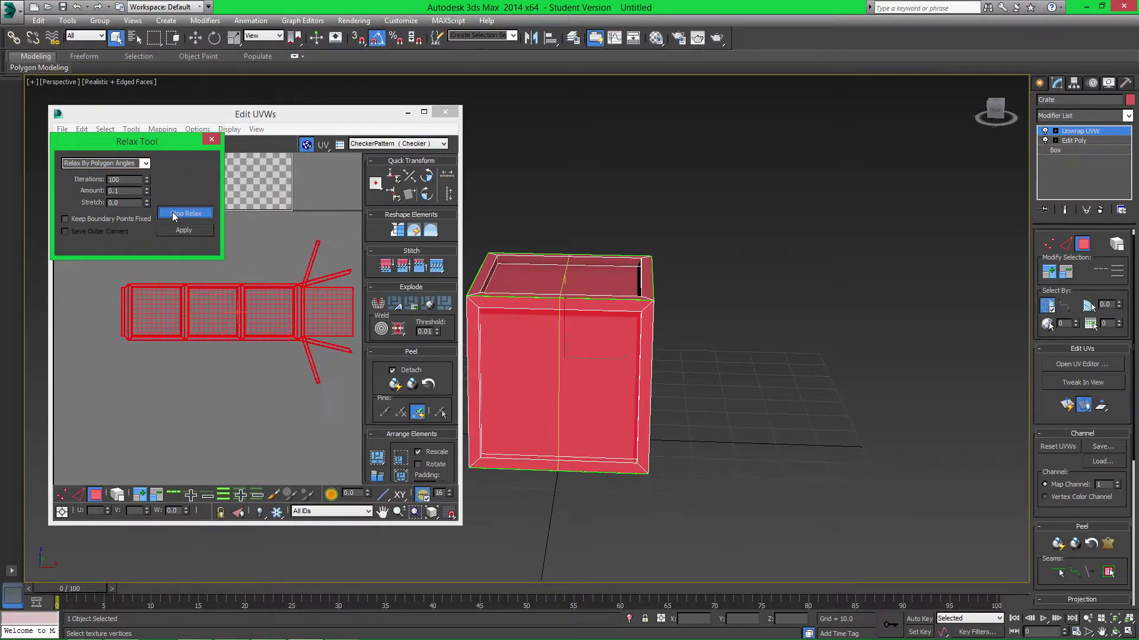
{"action": "left_click", "coordinate": [212, 139]}
Select the splayed frame strips at the end of the relaxed UV shell to check which crate faces they belong to.
{"action": "scroll", "coordinate": [169, 211], "scroll_direction": "up", "scroll_amount": 2}
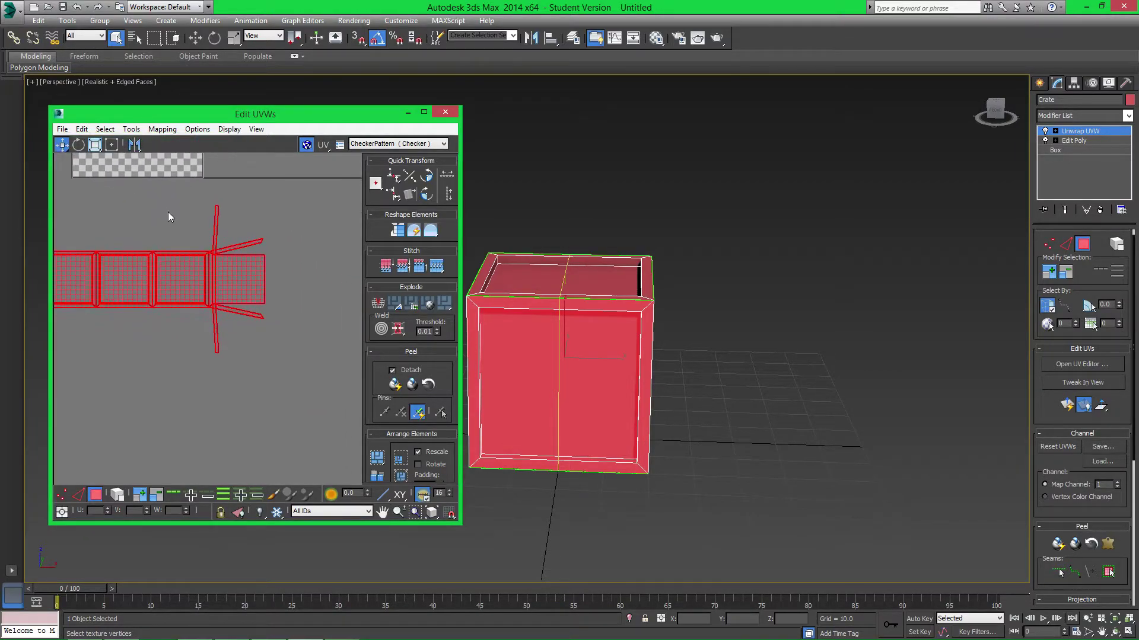
{"action": "left_click", "coordinate": [258, 250]}
{"action": "left_click", "coordinate": [256, 258]}
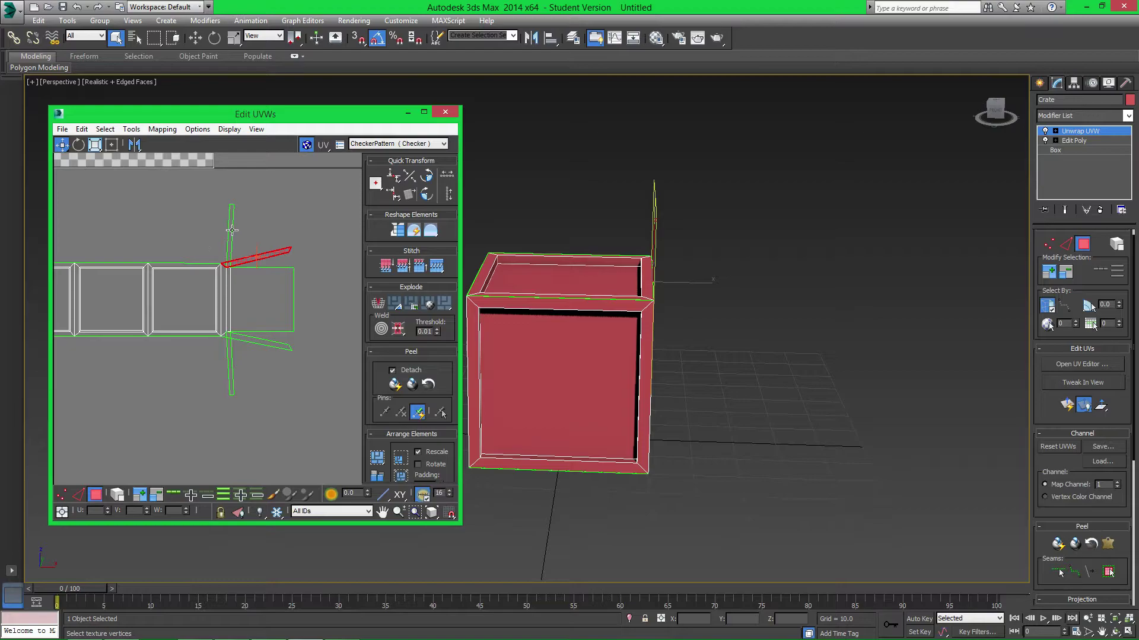
{"action": "left_click", "coordinate": [283, 344]}
{"action": "left_click", "coordinate": [231, 368]}
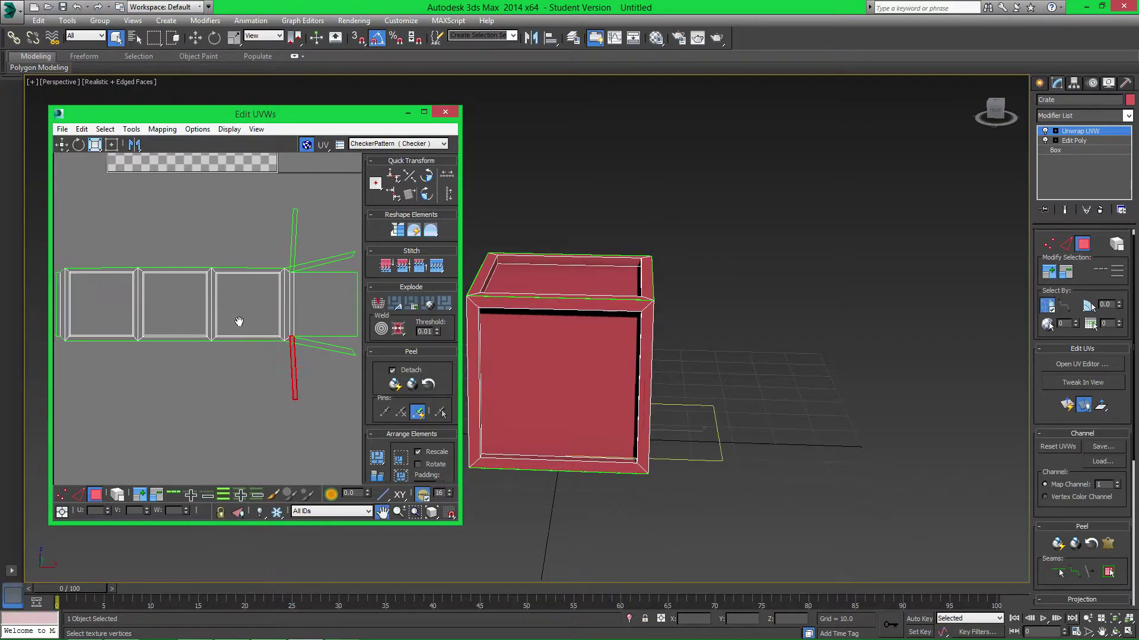
{"action": "scroll", "coordinate": [216, 313], "scroll_direction": "down", "scroll_amount": 2}
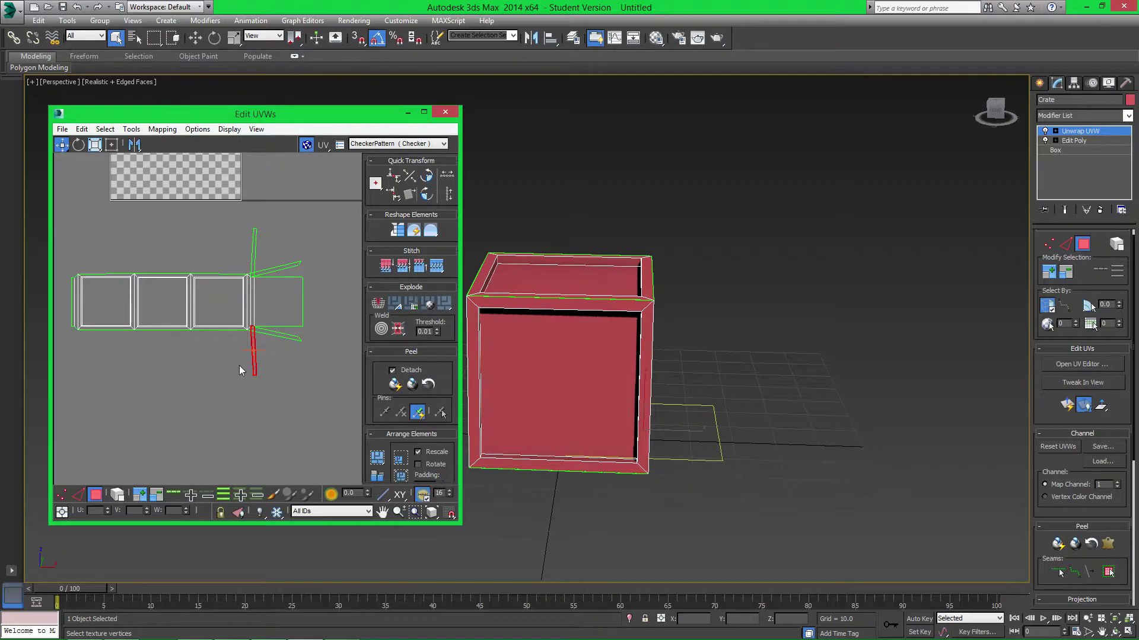
Undo the strip selections and the polygon-angle relax of the side UVs.
{"action": "key", "text": "ctrl+z"}
{"action": "key", "text": "ctrl+z"}
{"action": "key", "text": "ctrl+z"}
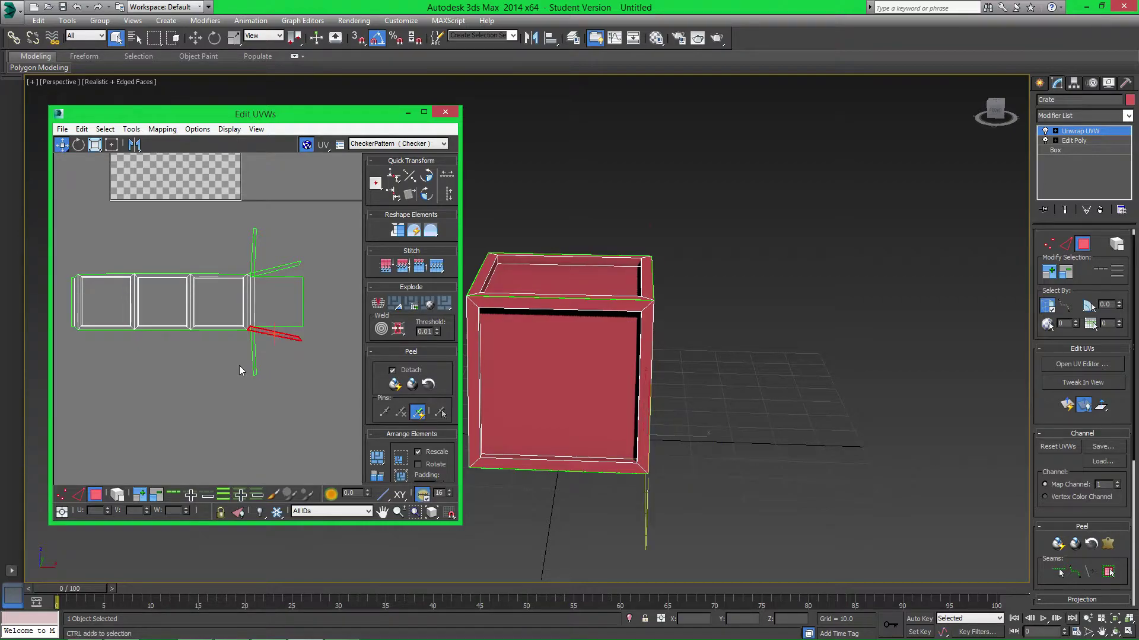
{"action": "key", "text": "ctrl+z"}
{"action": "key", "text": "ctrl+z"}
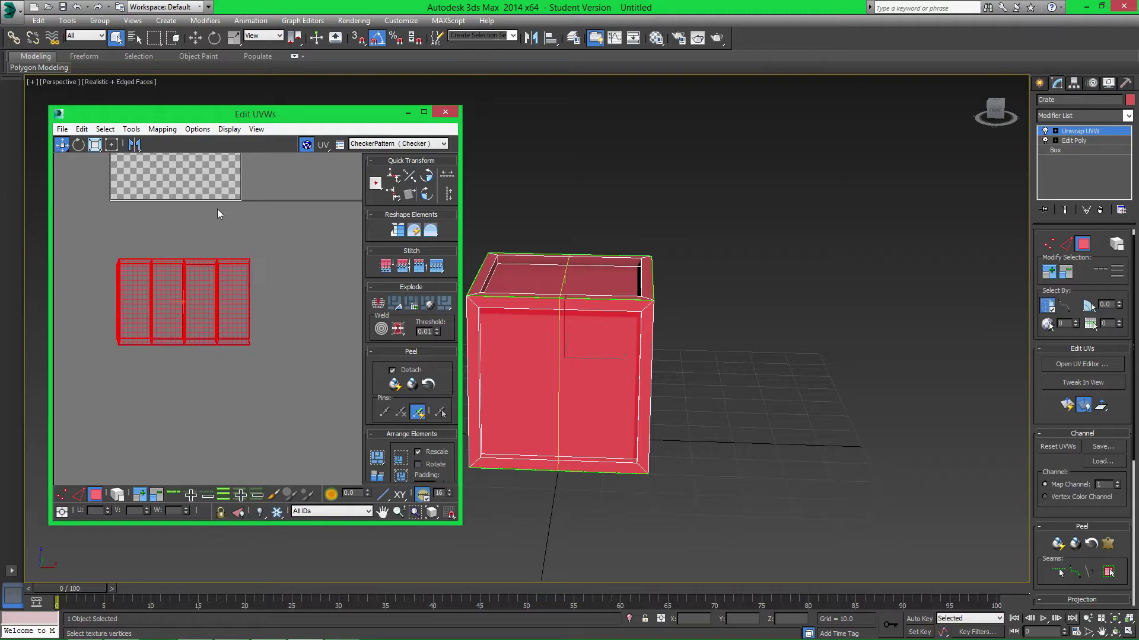
Weld the selected side UVs, relax them by polygon angles with 100 iterations, and clear the selection.
{"action": "left_click", "coordinate": [131, 129]}
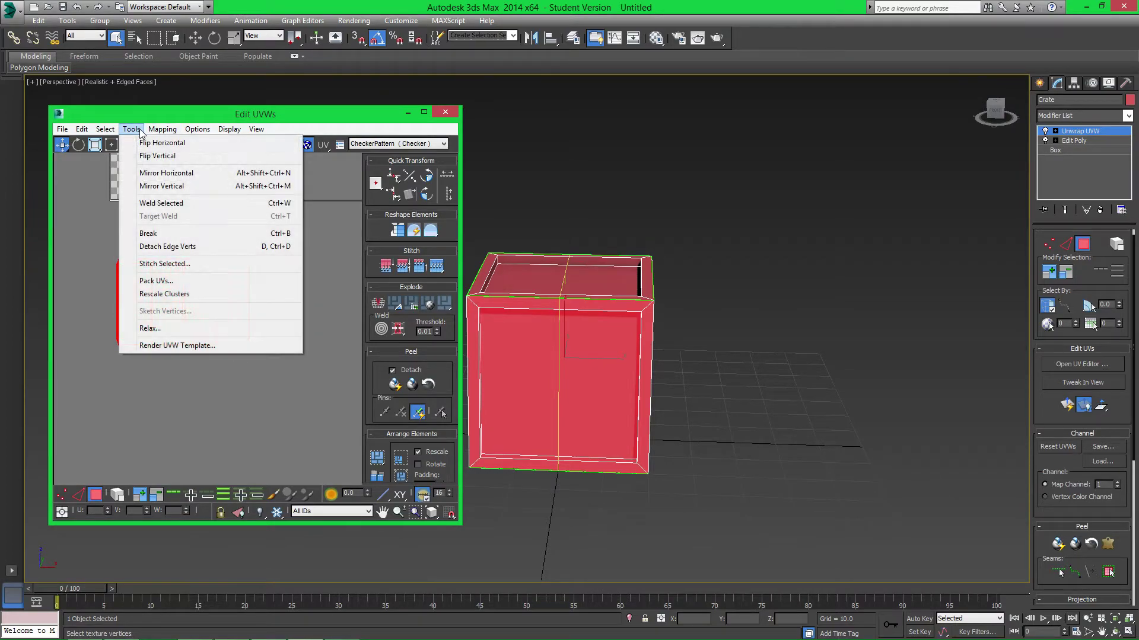
{"action": "left_click", "coordinate": [166, 204]}
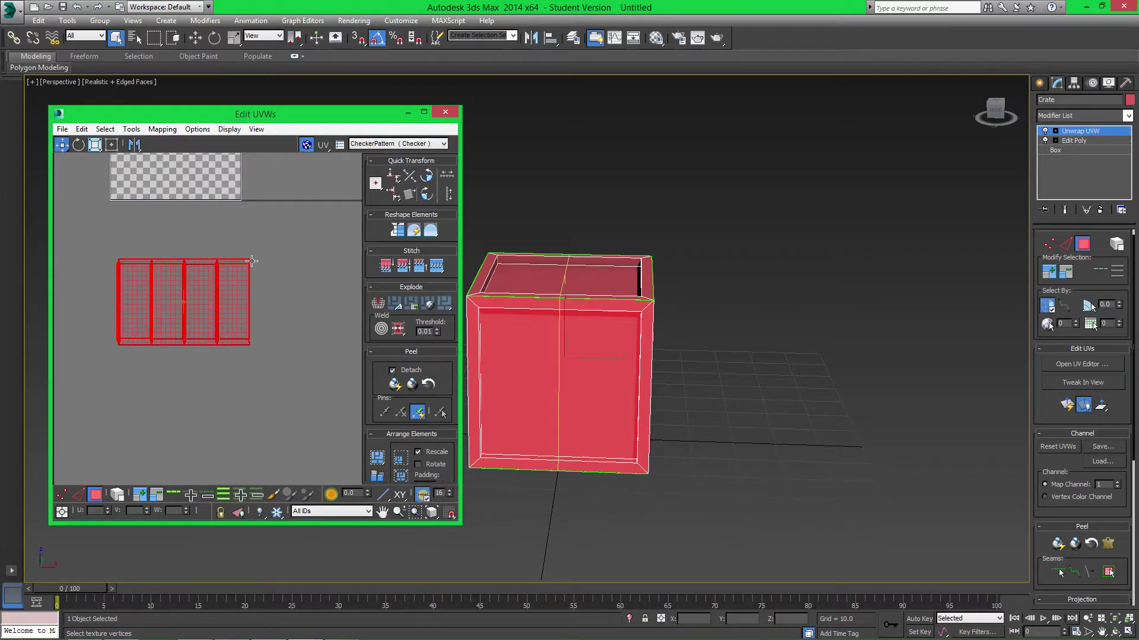
{"action": "left_click", "coordinate": [131, 129]}
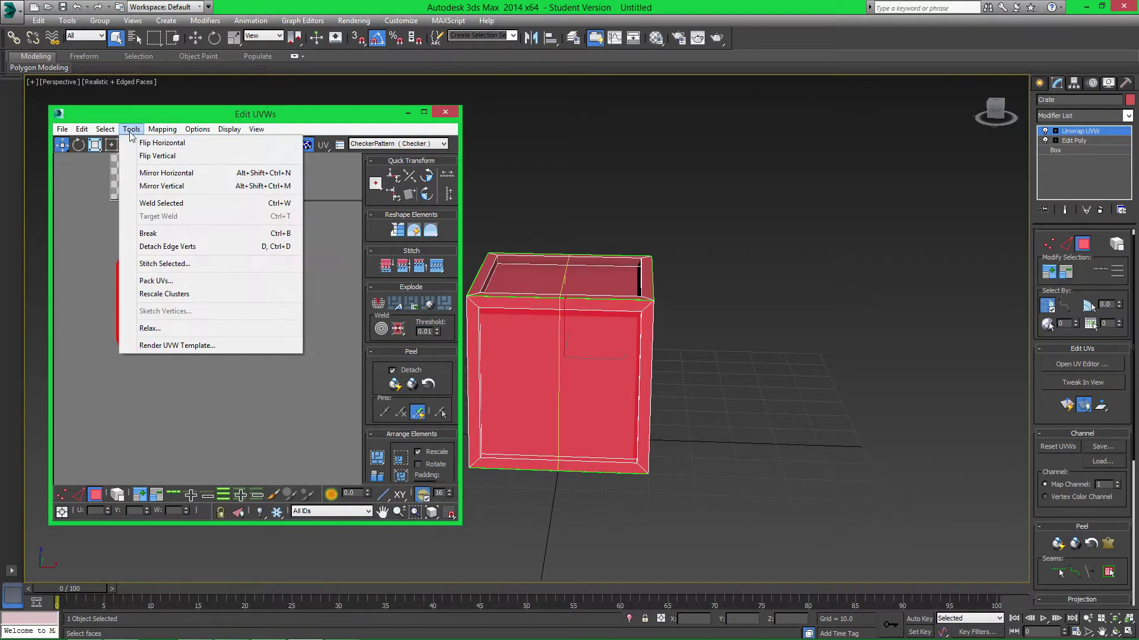
{"action": "left_click", "coordinate": [150, 328]}
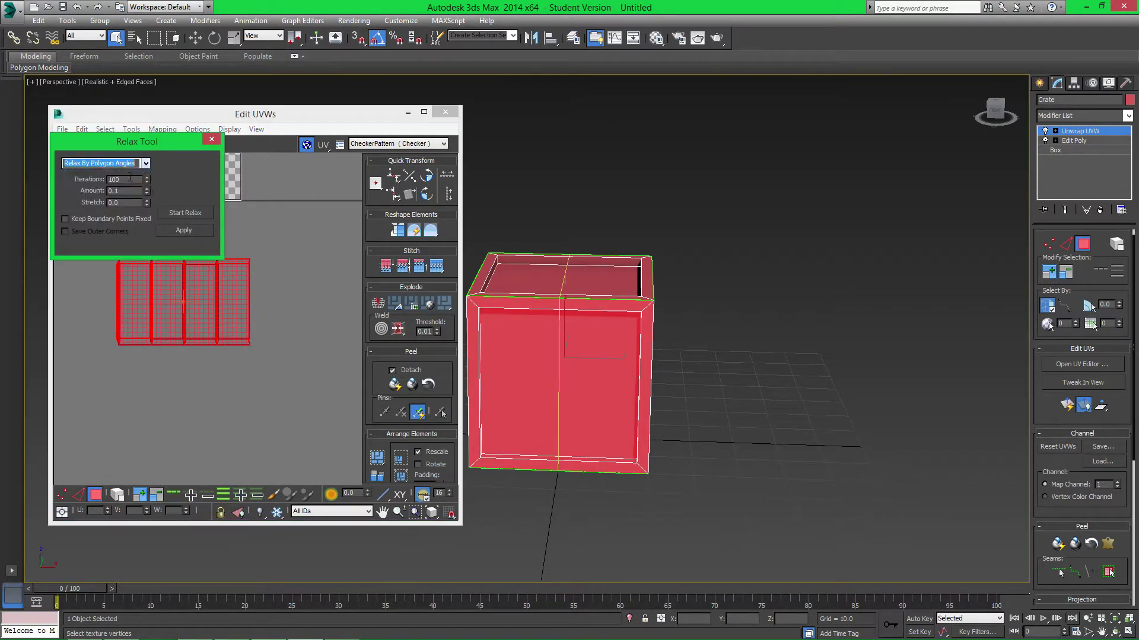
{"action": "left_click", "coordinate": [191, 213]}
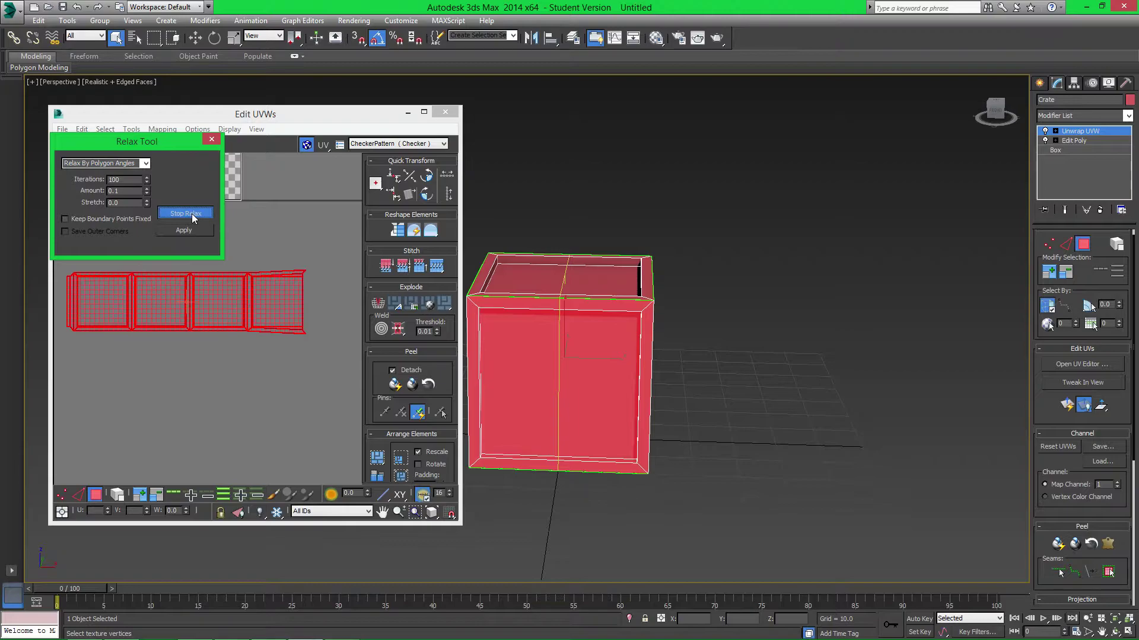
{"action": "left_click", "coordinate": [211, 139]}
{"action": "left_click", "coordinate": [272, 233]}
{"action": "scroll", "coordinate": [211, 259], "scroll_direction": "up", "scroll_amount": 6}
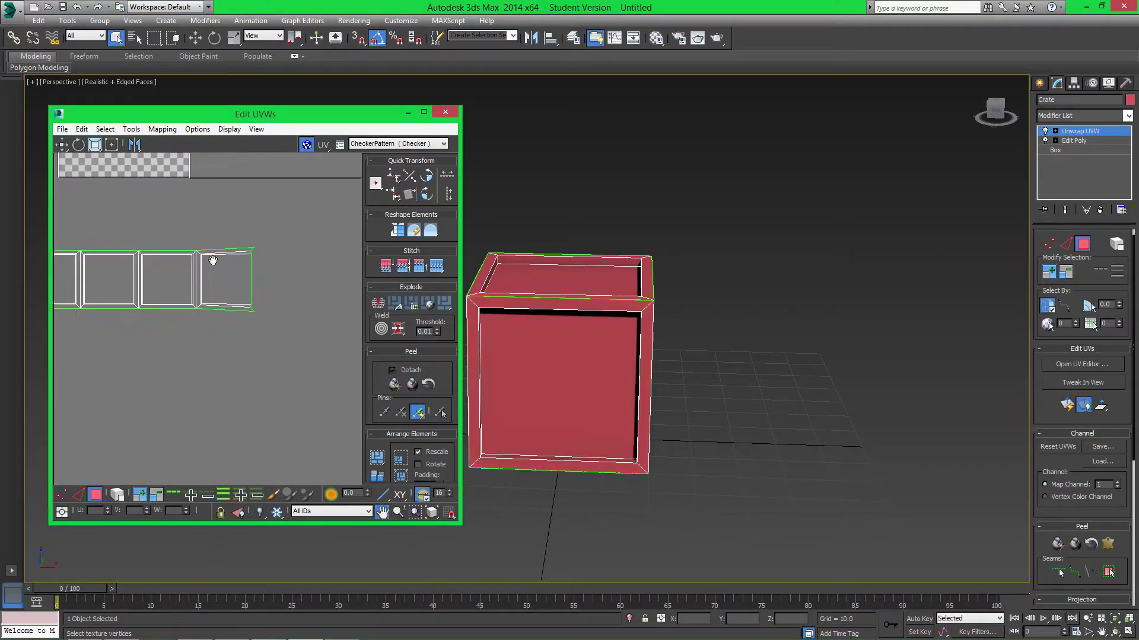
Select the narrow border faces at the left end of the crate's UV strip and break them off.
{"action": "scroll", "coordinate": [175, 296], "scroll_direction": "down", "scroll_amount": 3}
{"action": "scroll", "coordinate": [237, 290], "scroll_direction": "down", "scroll_amount": 2}
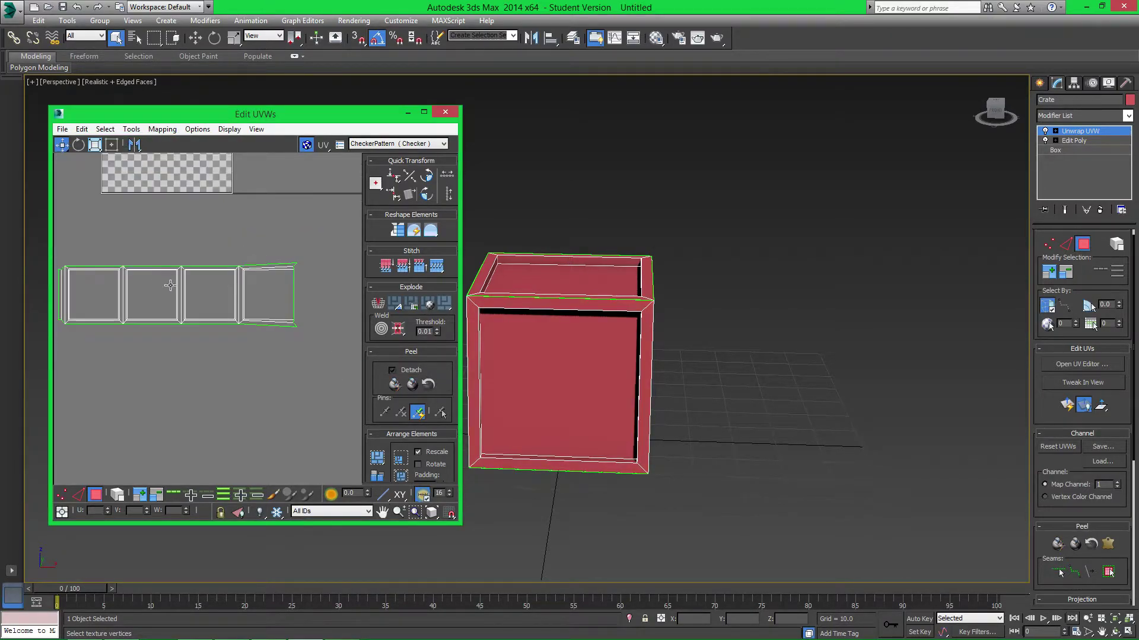
{"action": "middle_click_drag", "start_coordinate": [168, 287], "coordinate": [250, 305]}
{"action": "scroll", "coordinate": [178, 300], "scroll_direction": "up", "scroll_amount": 3}
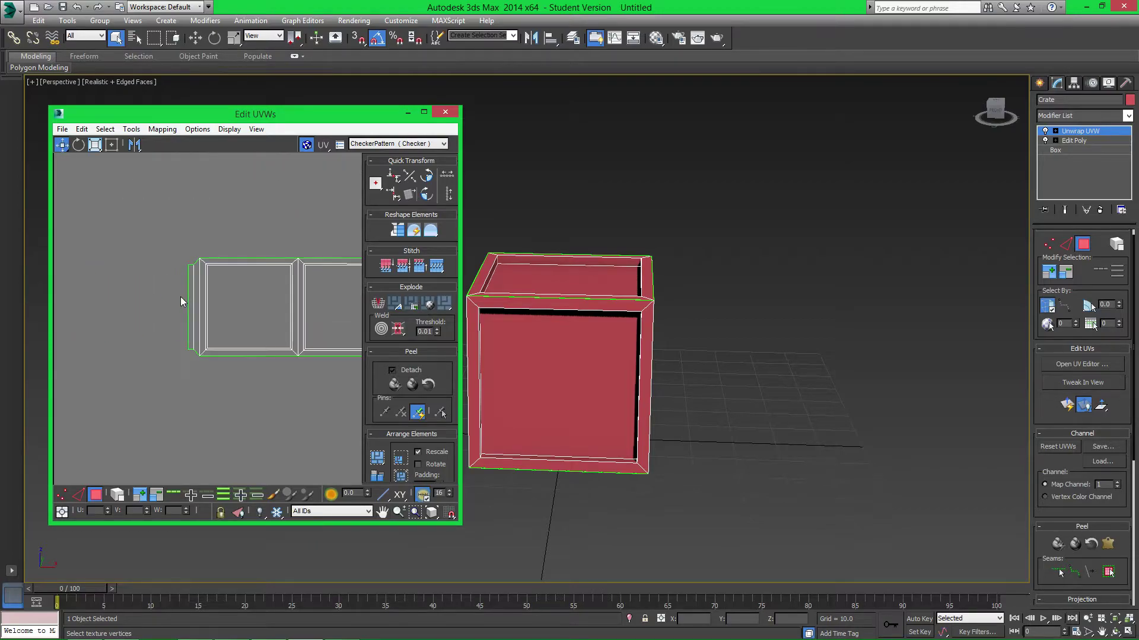
{"action": "scroll", "coordinate": [172, 278], "scroll_direction": "up", "scroll_amount": 2}
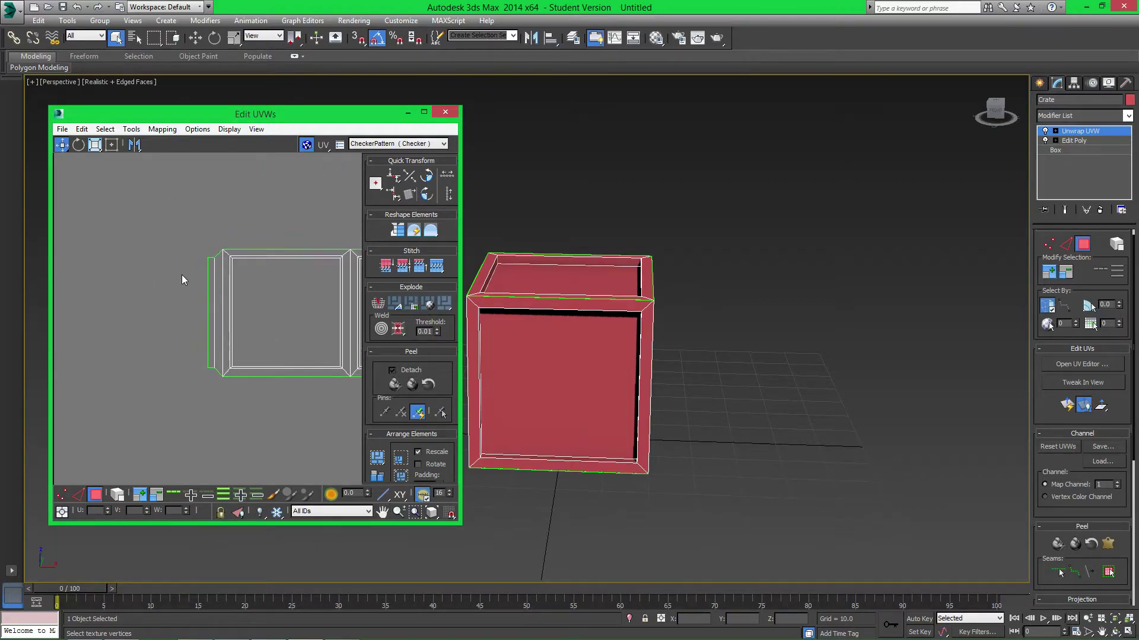
{"action": "left_click", "coordinate": [216, 311]}
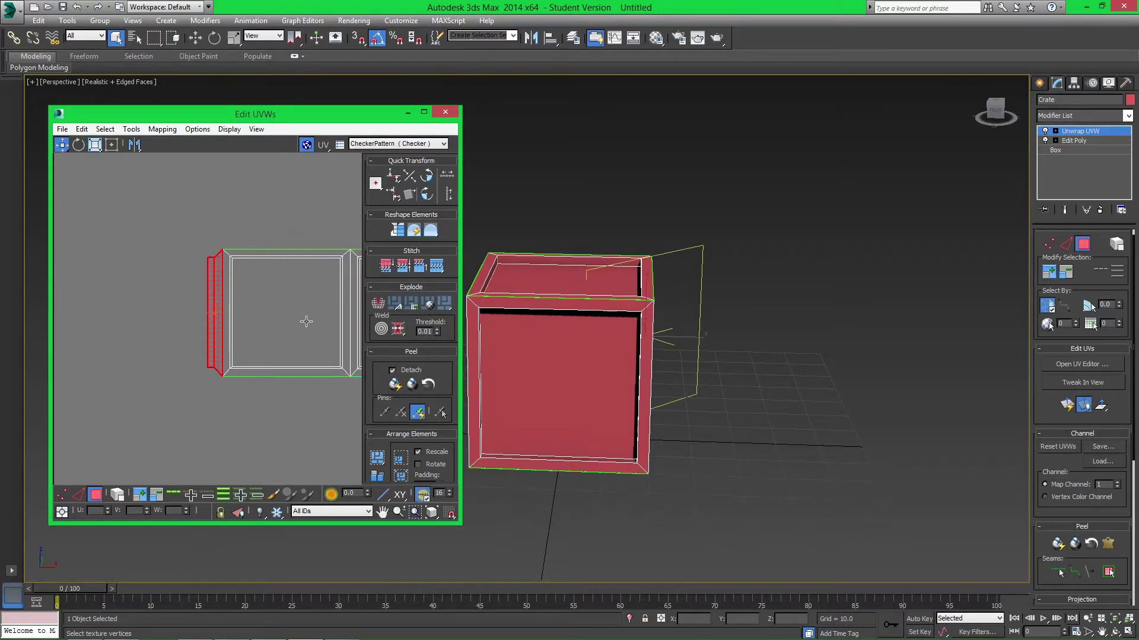
{"action": "middle_click_drag", "start_coordinate": [267, 298], "coordinate": [271, 298]}
{"action": "left_click_drag", "start_coordinate": [271, 299], "coordinate": [339, 298]}
{"action": "middle_click_drag", "start_coordinate": [339, 299], "coordinate": [550, 299]}
{"action": "scroll", "coordinate": [199, 282], "scroll_direction": "down", "scroll_amount": 1}
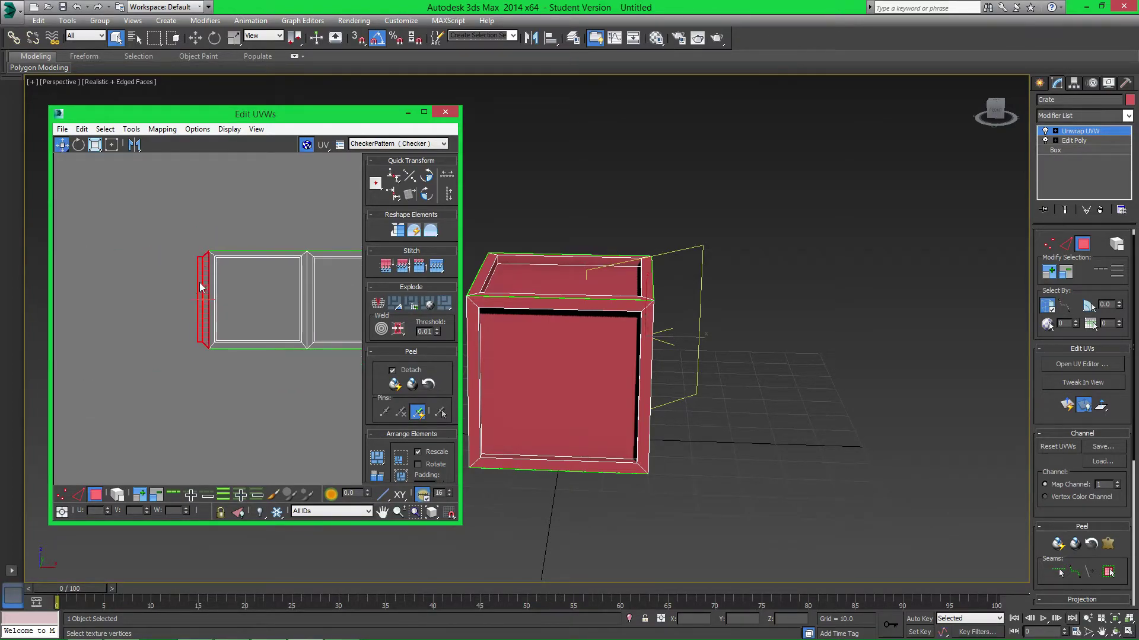
{"action": "middle_click_drag", "start_coordinate": [285, 297], "coordinate": [119, 276]}
{"action": "scroll", "coordinate": [119, 276], "scroll_direction": "down", "scroll_amount": 2}
{"action": "middle_click_drag", "start_coordinate": [332, 272], "coordinate": [234, 299]}
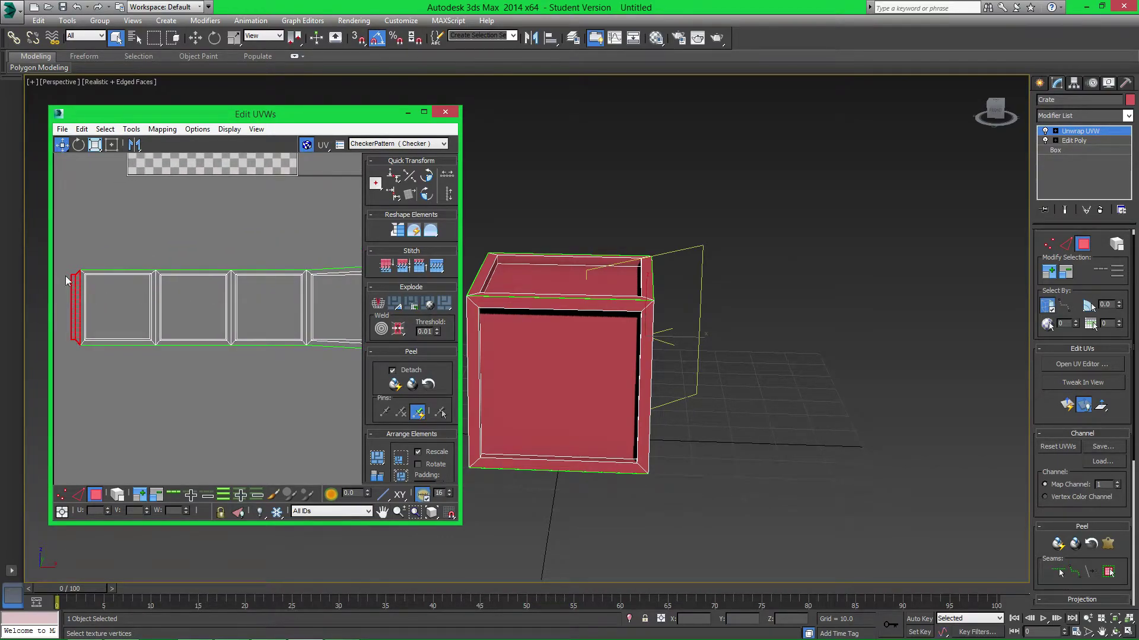
{"action": "middle_click_drag", "start_coordinate": [130, 280], "coordinate": [178, 289]}
{"action": "scroll", "coordinate": [108, 291], "scroll_direction": "up", "scroll_amount": 2}
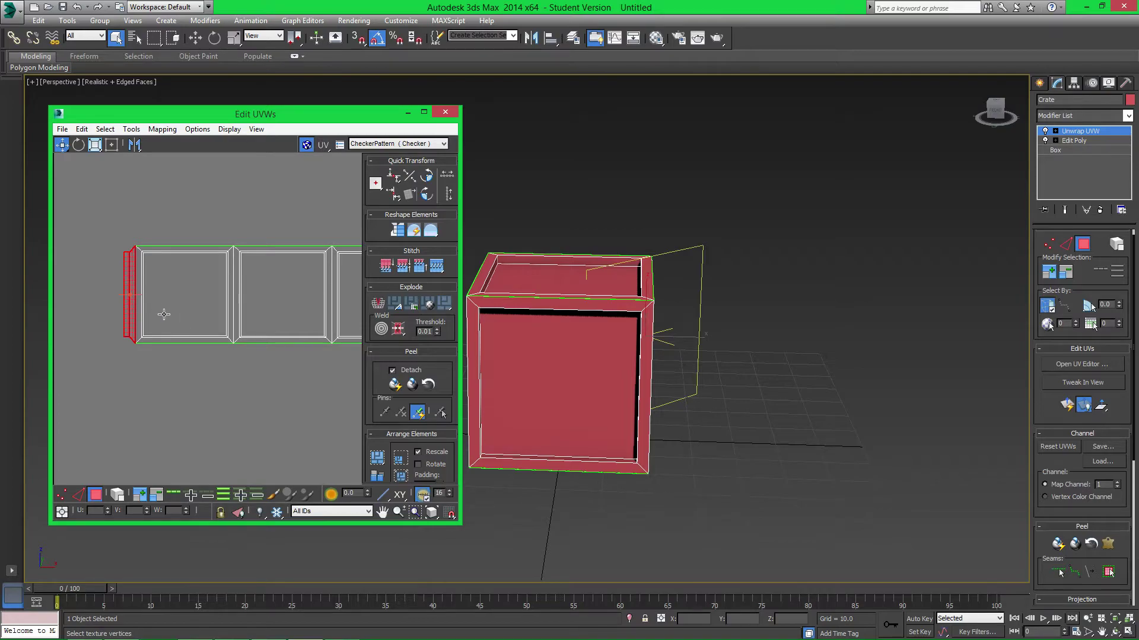
{"action": "left_click", "coordinate": [131, 129]}
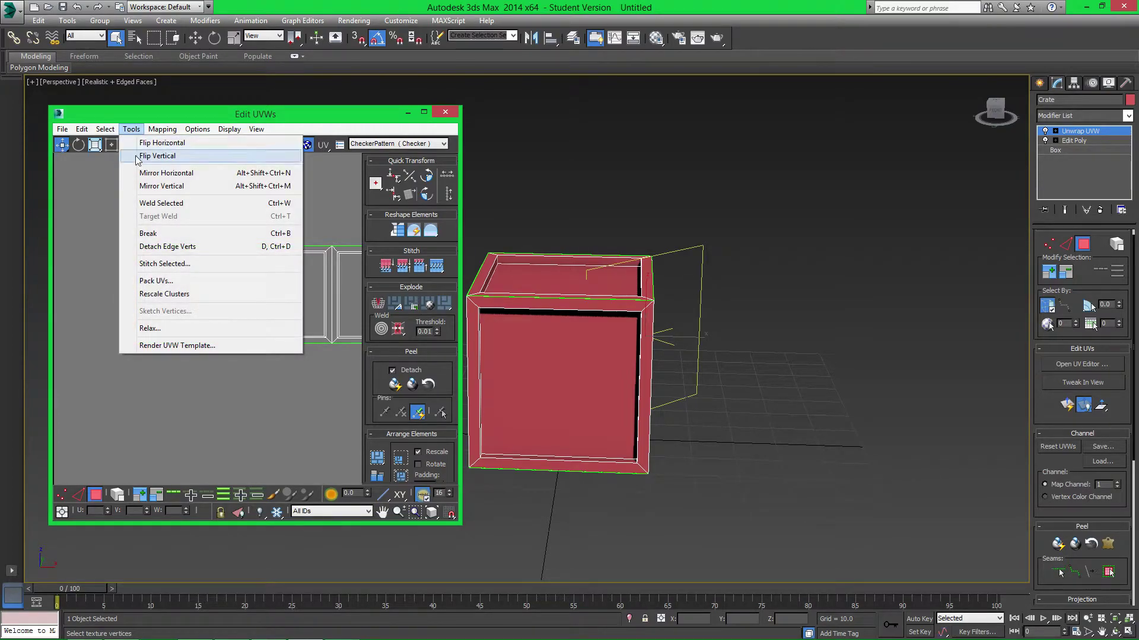
{"action": "left_click", "coordinate": [153, 234]}
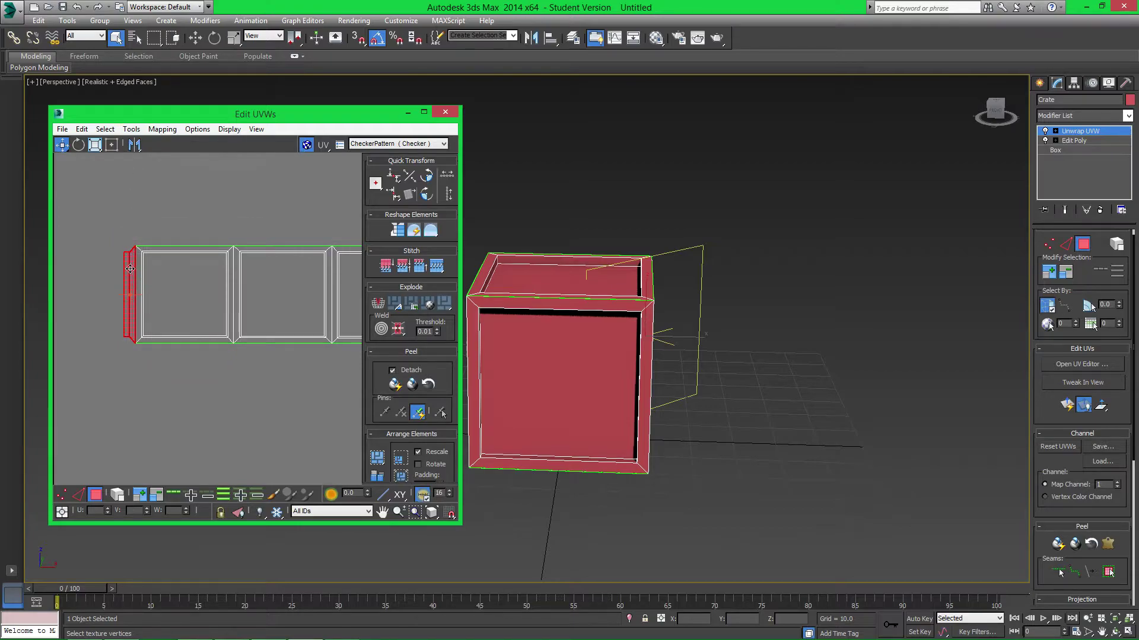
Move the detached border faces to the opposite end of the UV strip, beside the tapered side.
{"action": "left_click_drag", "start_coordinate": [129, 261], "coordinate": [352, 387]}
{"action": "middle_click_drag", "start_coordinate": [322, 287], "coordinate": [115, 286]}
{"action": "scroll", "coordinate": [116, 286], "scroll_direction": "down", "scroll_amount": 2}
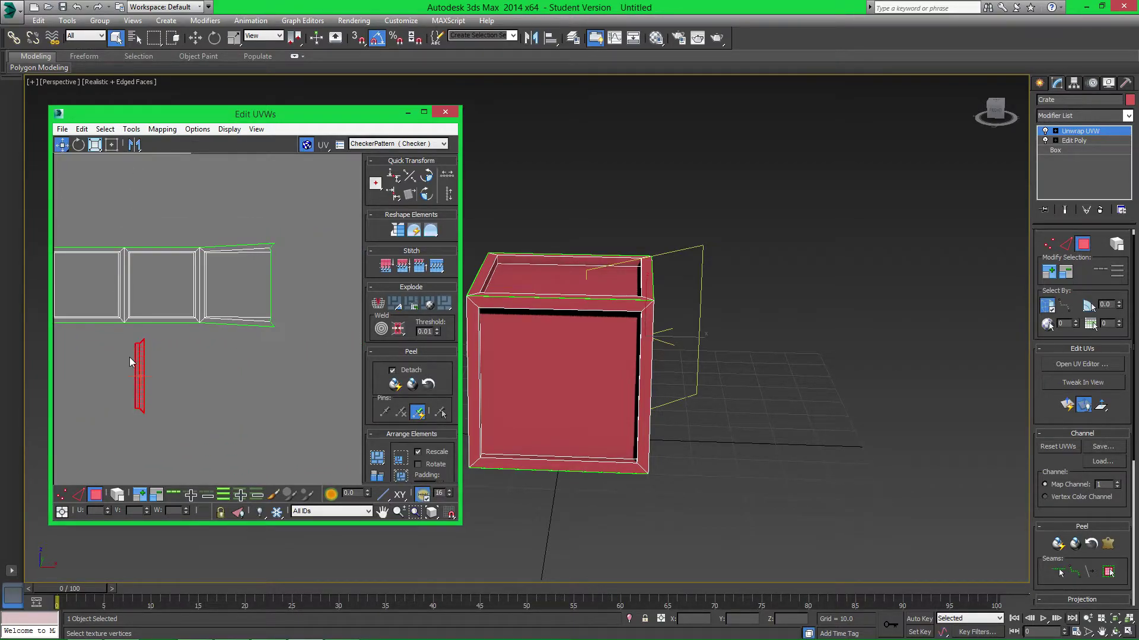
{"action": "left_click_drag", "start_coordinate": [142, 358], "coordinate": [283, 269]}
Examine both ends of the UV strip and the gap beside the detached faces, then clear the selection.
{"action": "middle_click_drag", "start_coordinate": [112, 292], "coordinate": [224, 280]}
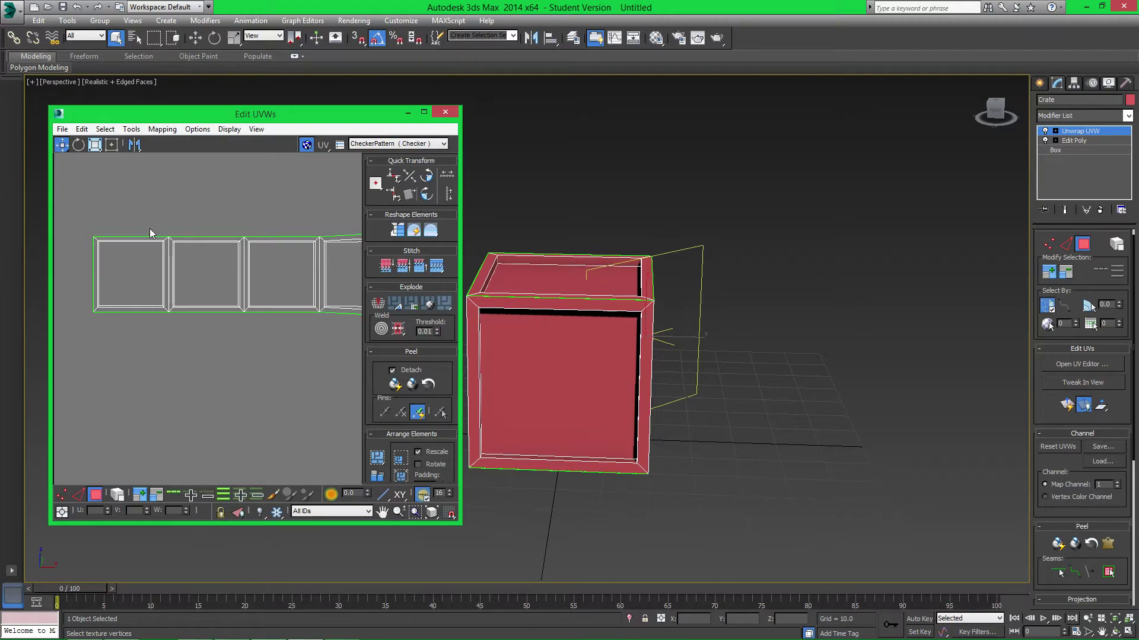
{"action": "middle_click_drag", "start_coordinate": [146, 251], "coordinate": [195, 313]}
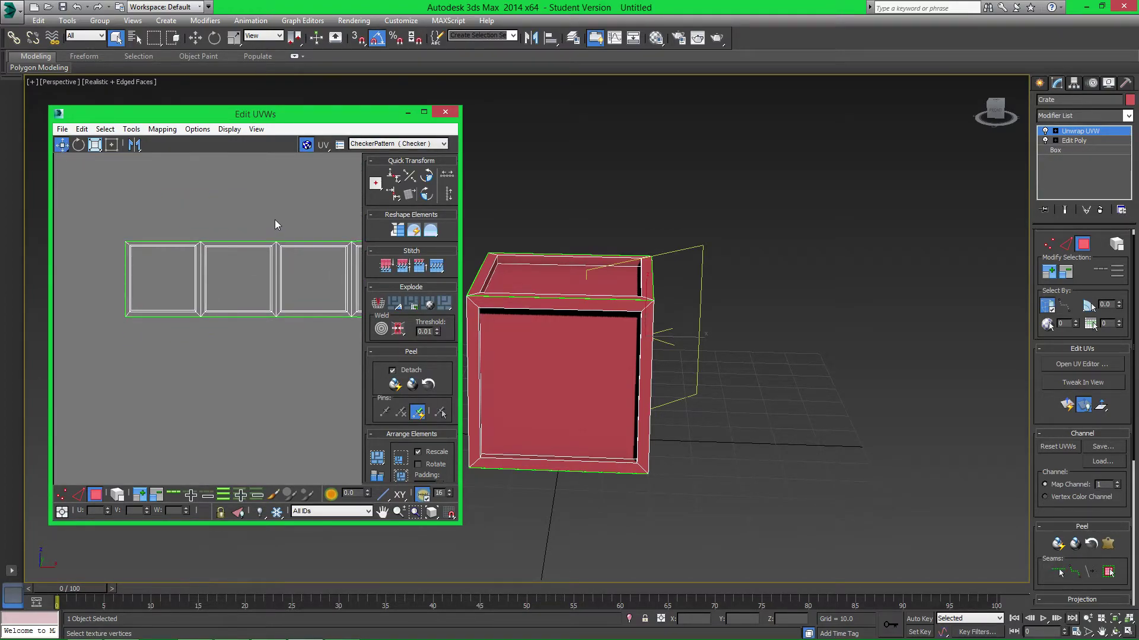
{"action": "middle_click_drag", "start_coordinate": [274, 200], "coordinate": [271, 198]}
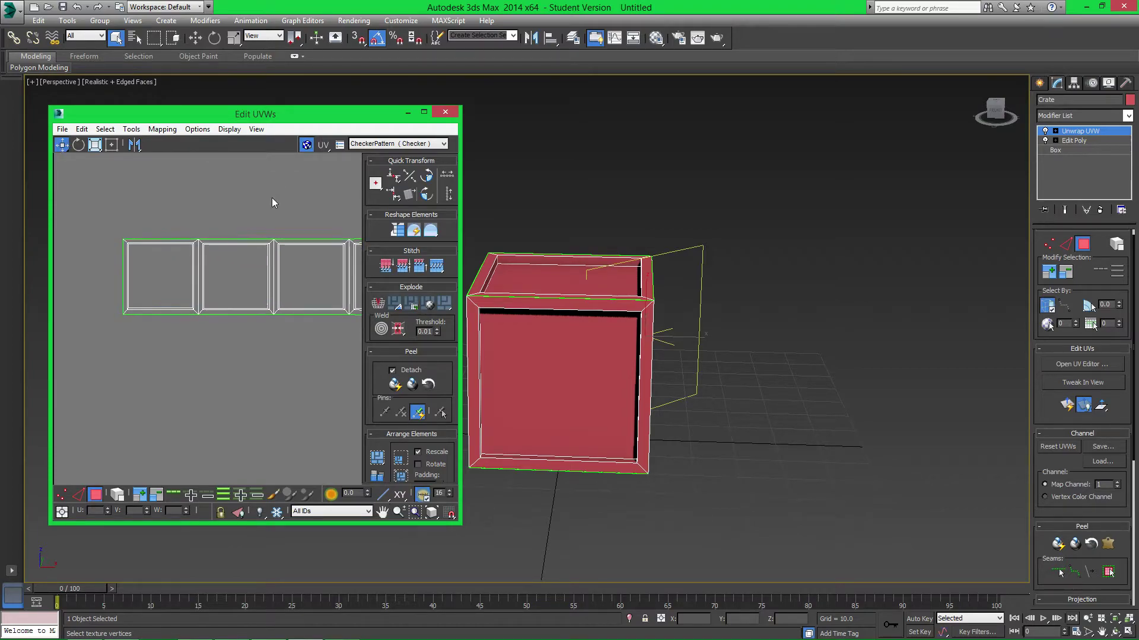
{"action": "left_click", "coordinate": [383, 512]}
{"action": "left_click_drag", "start_coordinate": [307, 293], "coordinate": [265, 269]}
{"action": "left_click", "coordinate": [61, 145]}
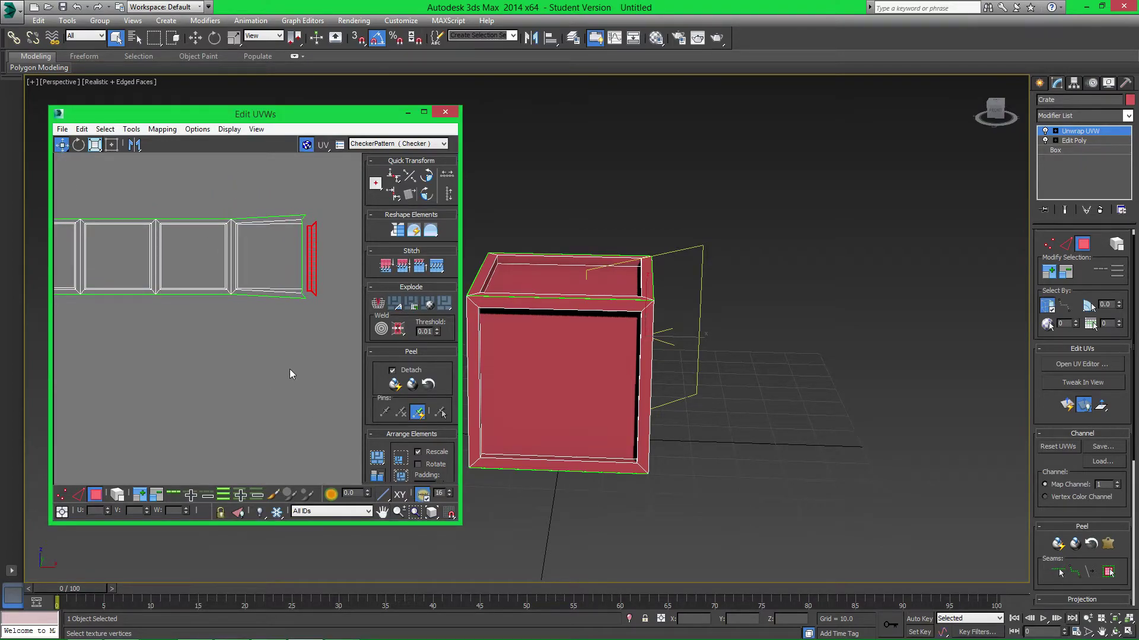
{"action": "scroll", "coordinate": [226, 236], "scroll_direction": "up", "scroll_amount": 2}
{"action": "scroll", "coordinate": [226, 236], "scroll_direction": "up", "scroll_amount": 1}
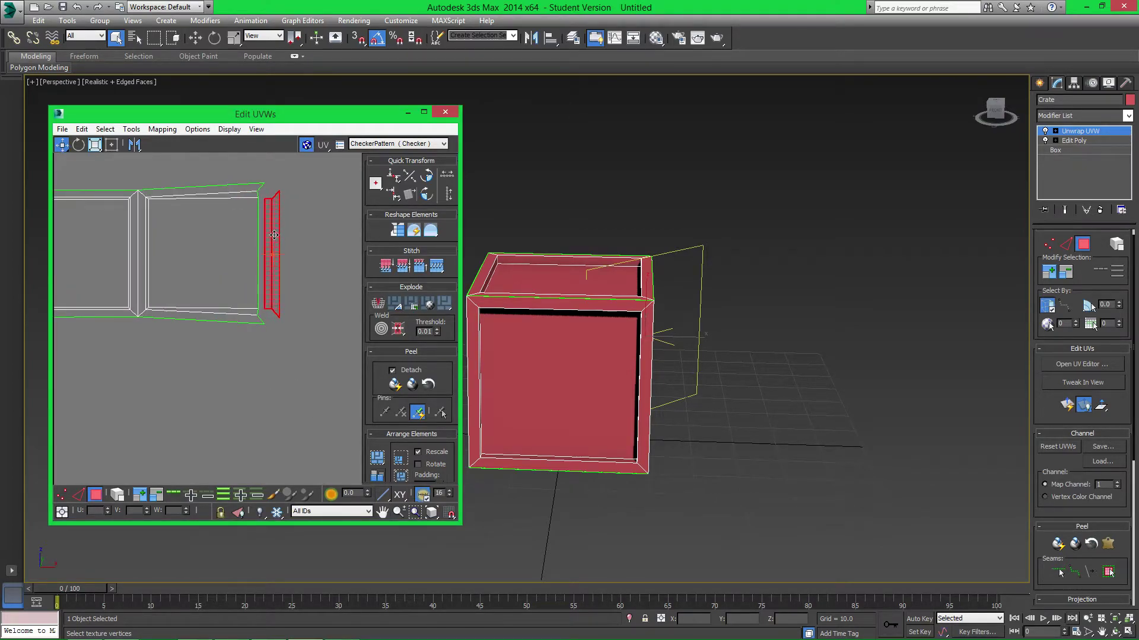
{"action": "left_click", "coordinate": [321, 264]}
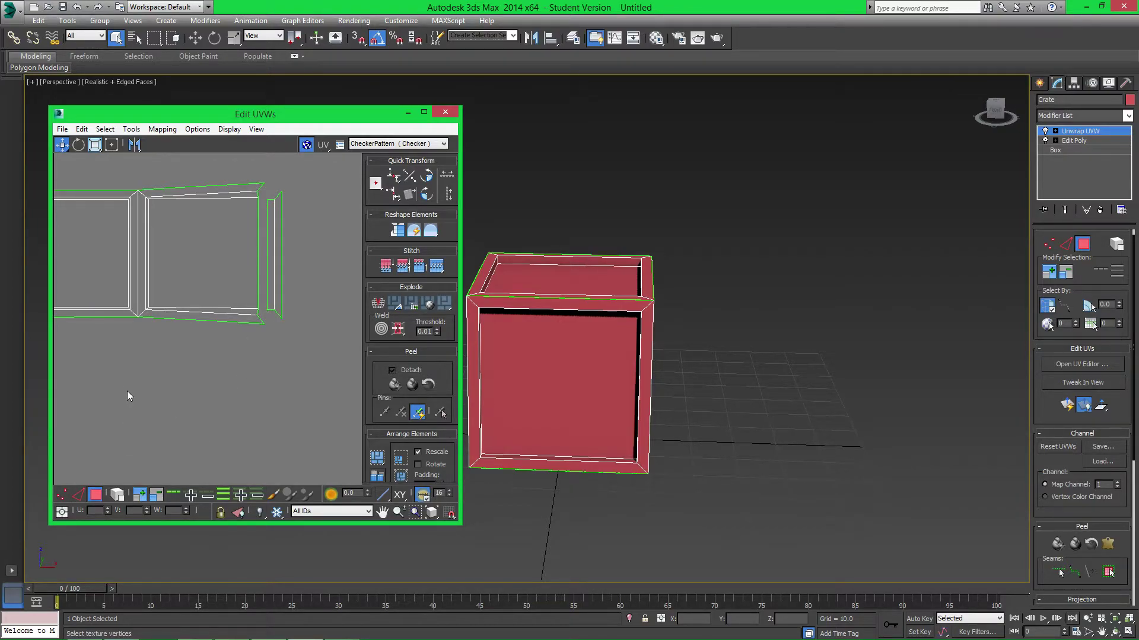
Stitch the inner end edge of the tapered side to the detached faces, with Align Clusters and Scale Clusters on and bias 0.5.
{"action": "left_click", "coordinate": [78, 495]}
{"action": "left_click", "coordinate": [163, 428]}
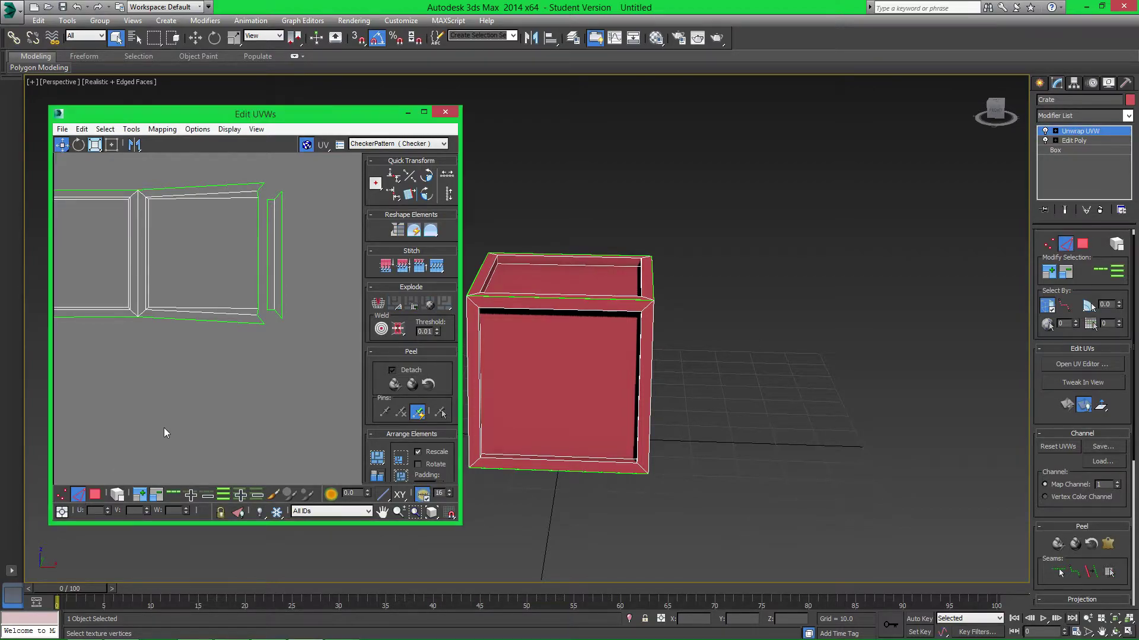
{"action": "left_click", "coordinate": [257, 246]}
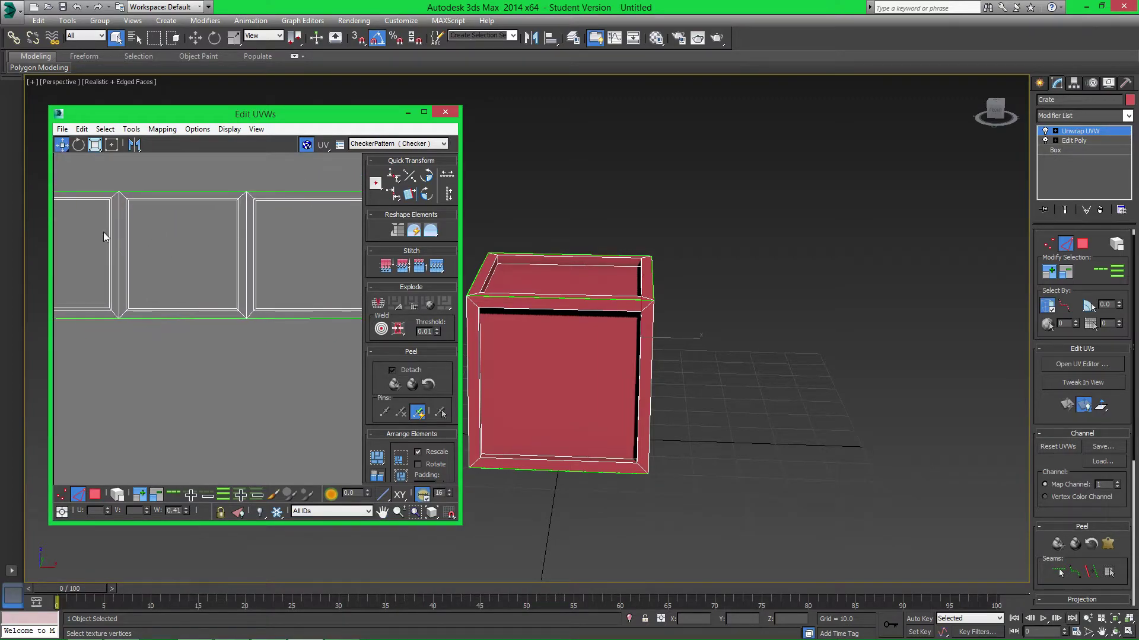
{"action": "mouse_move", "coordinate": [200, 233]}
{"action": "middle_mouse_down"}
{"action": "mouse_move", "coordinate": [112, 234]}
{"action": "mouse_move", "coordinate": [200, 231]}
{"action": "middle_mouse_up"}
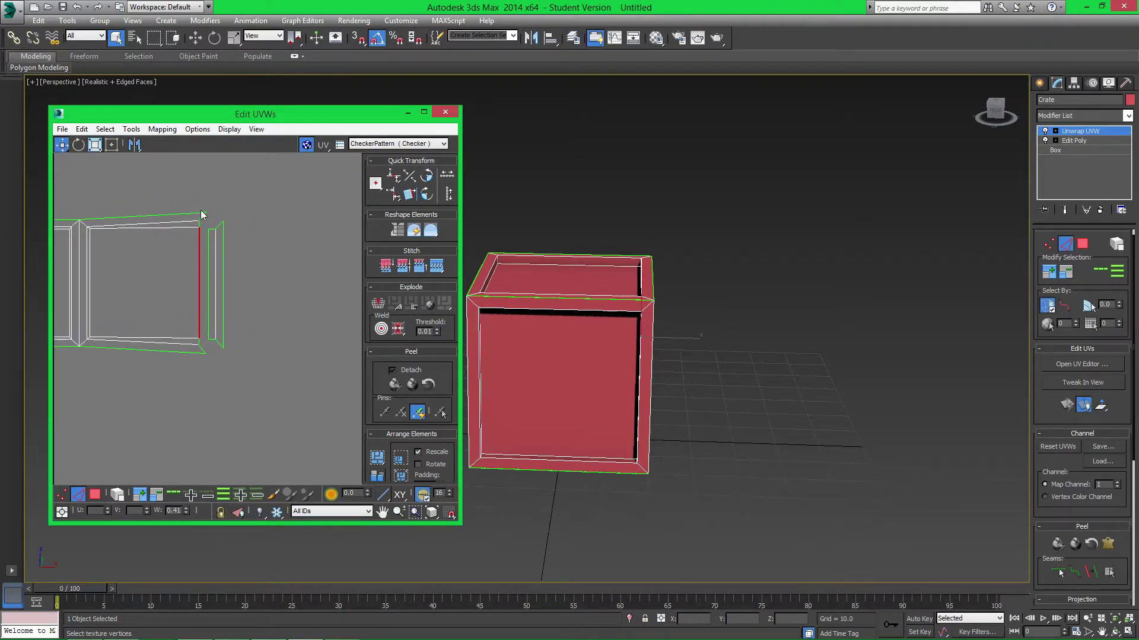
{"action": "left_click", "coordinate": [131, 130]}
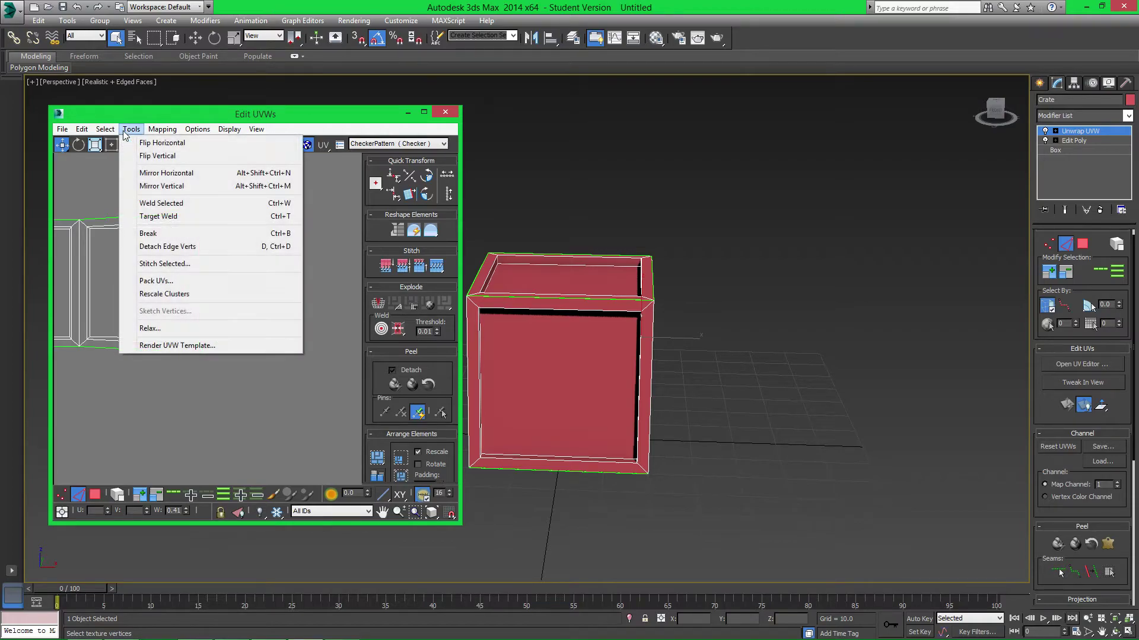
{"action": "left_click", "coordinate": [164, 263]}
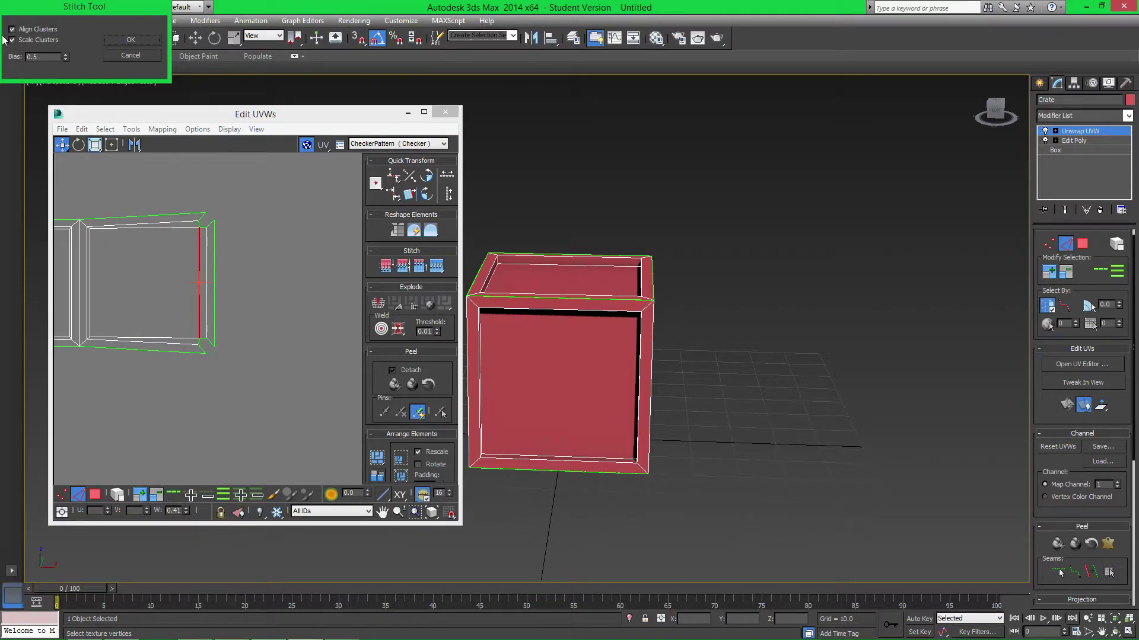
{"action": "left_click", "coordinate": [130, 40]}
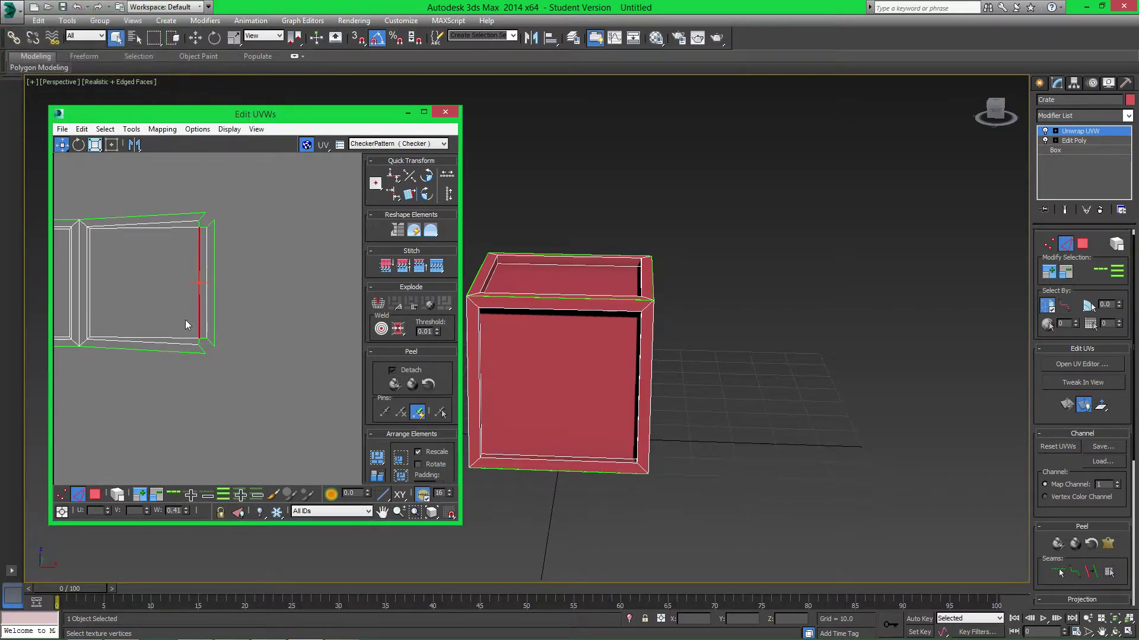
{"action": "left_click", "coordinate": [236, 351]}
{"action": "scroll", "coordinate": [193, 247], "scroll_direction": "up", "scroll_amount": 3}
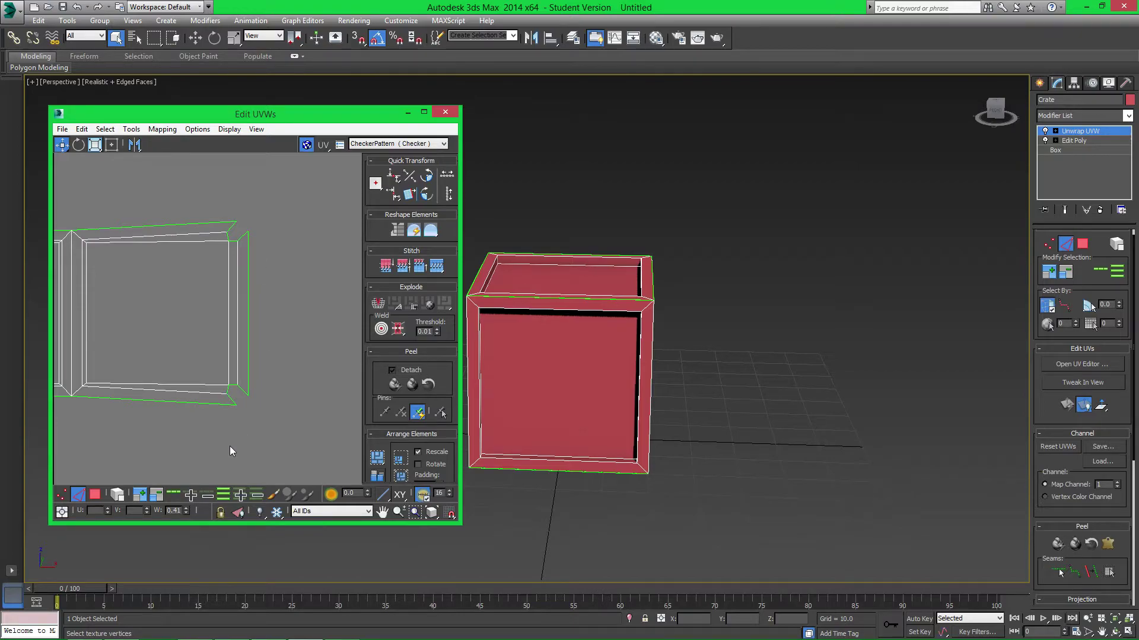
Switch to vertex selection and examine the corner vertices where the stitched faces meet the tapered side.
{"action": "left_click", "coordinate": [63, 496]}
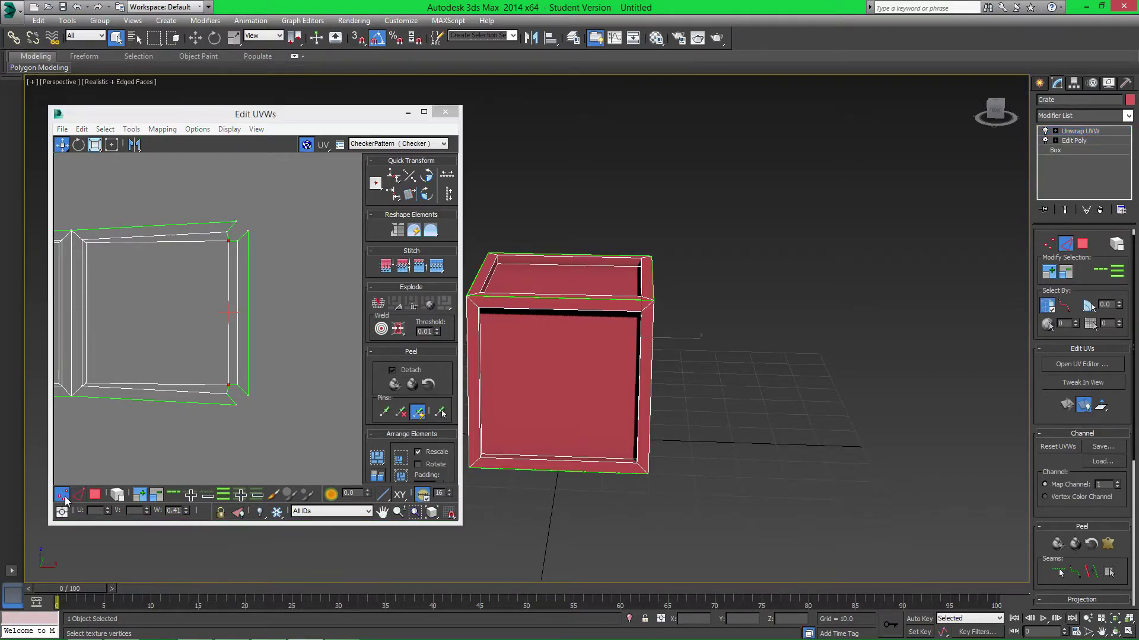
{"action": "scroll", "coordinate": [220, 433], "scroll_direction": "up", "scroll_amount": 5}
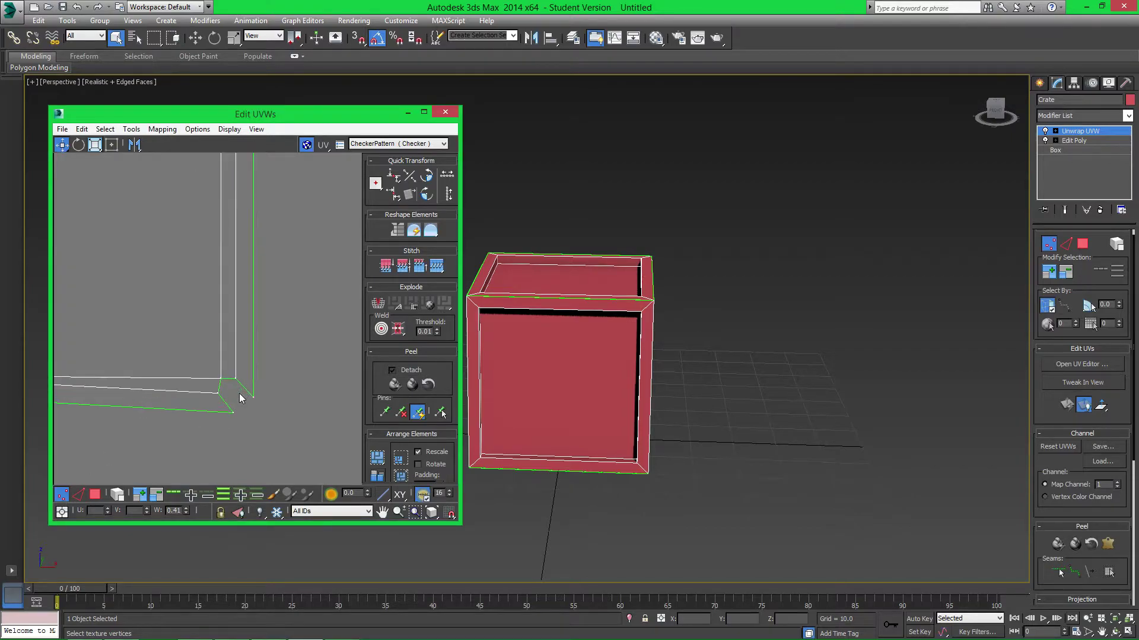
{"action": "scroll", "coordinate": [220, 389], "scroll_direction": "down", "scroll_amount": 3}
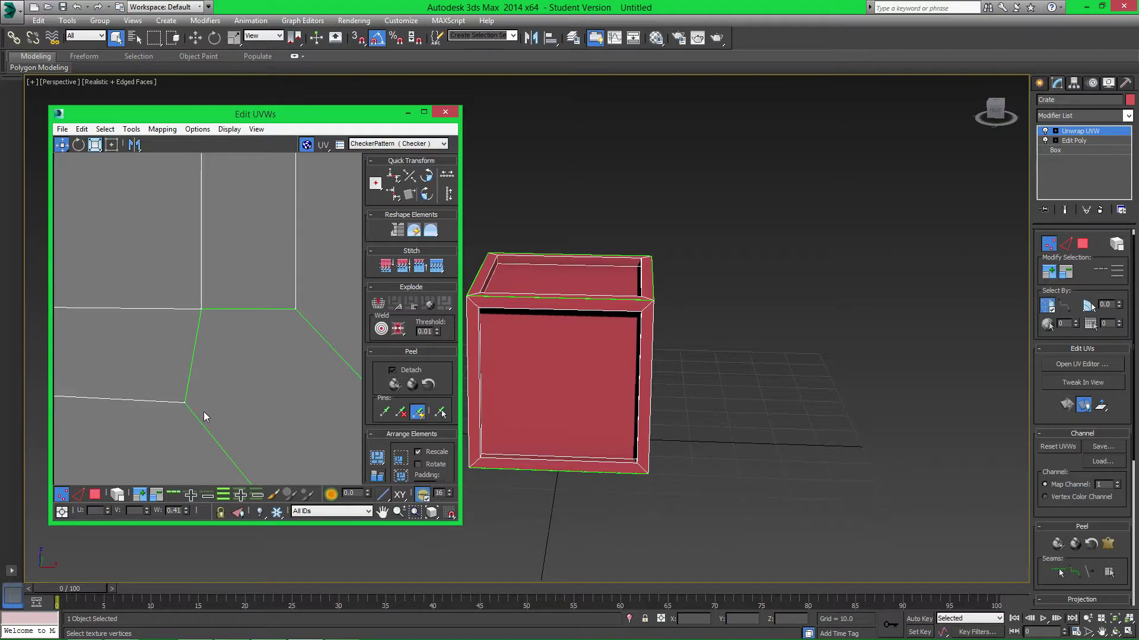
{"action": "left_click", "coordinate": [189, 403]}
{"action": "middle_click_drag", "start_coordinate": [212, 236], "coordinate": [223, 481]}
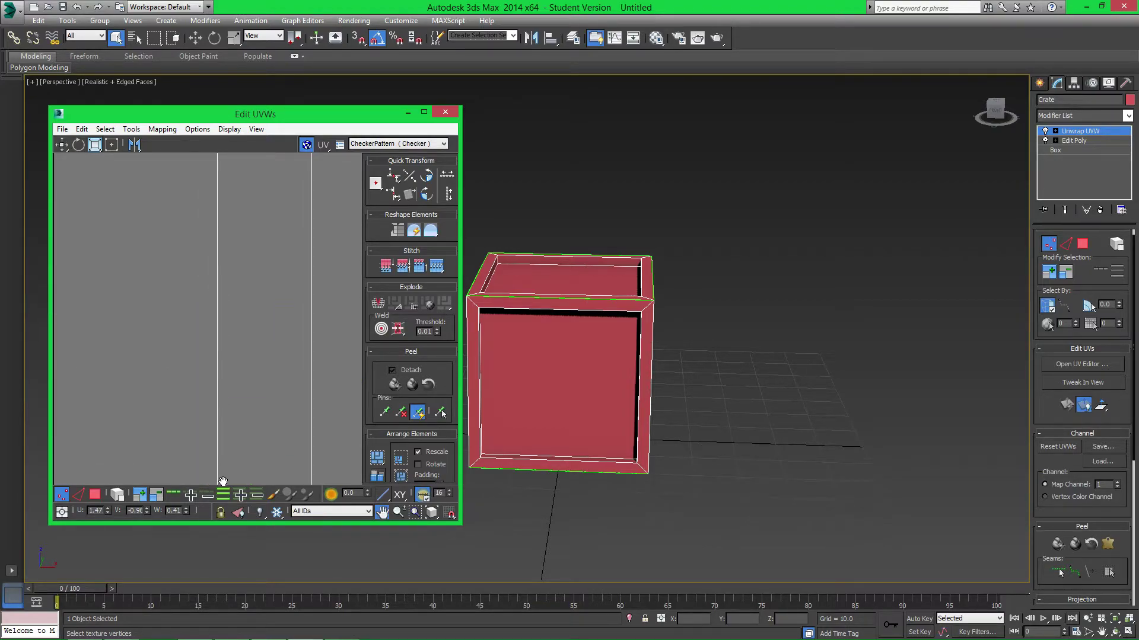
{"action": "middle_click_drag", "start_coordinate": [240, 217], "coordinate": [180, 308]}
{"action": "right_click", "coordinate": [251, 349]}
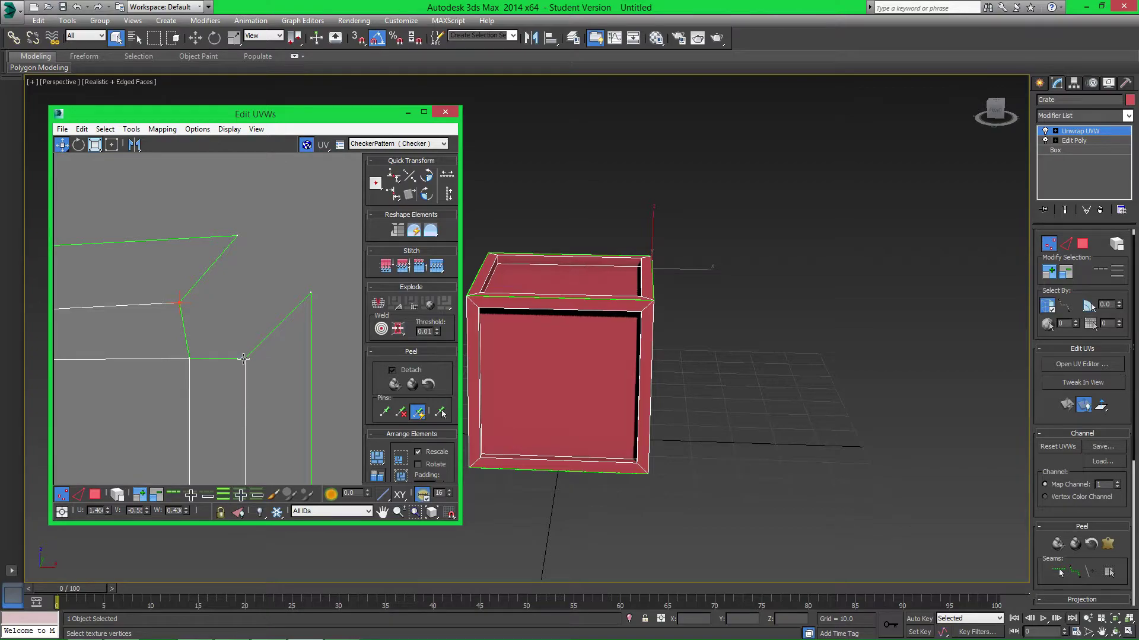
{"action": "middle_click_drag", "start_coordinate": [228, 341], "coordinate": [239, 300]}
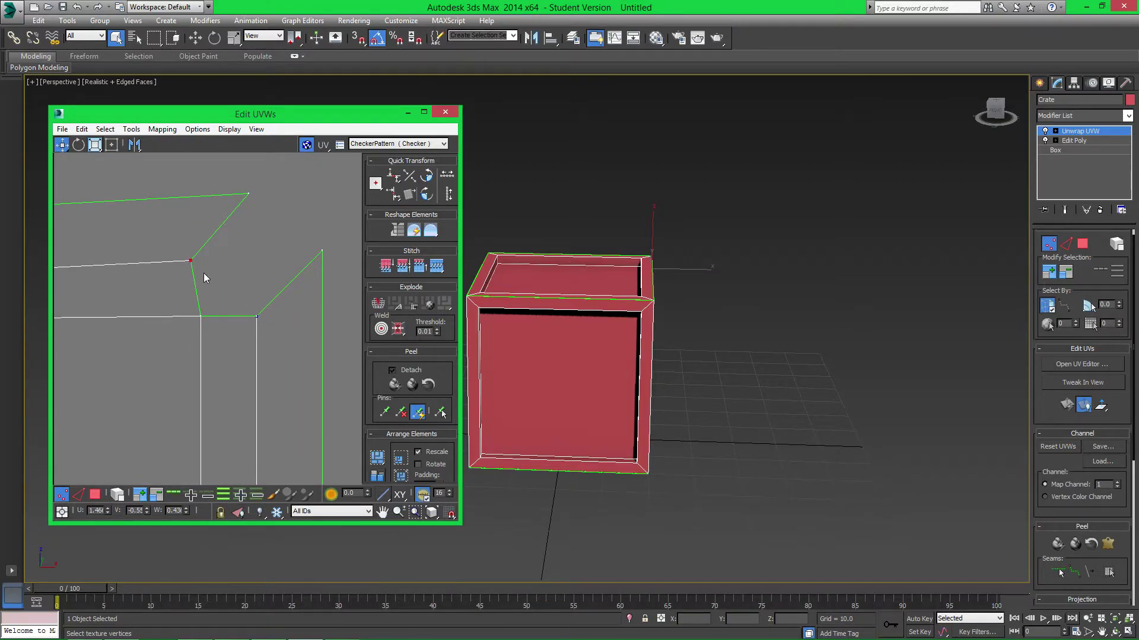
{"action": "left_click", "coordinate": [249, 194]}
{"action": "left_click", "coordinate": [300, 249]}
Target-weld the two separated inner corner vertices at the upper open corner of the tapered side.
{"action": "scroll", "coordinate": [255, 288], "scroll_direction": "down", "scroll_amount": 3}
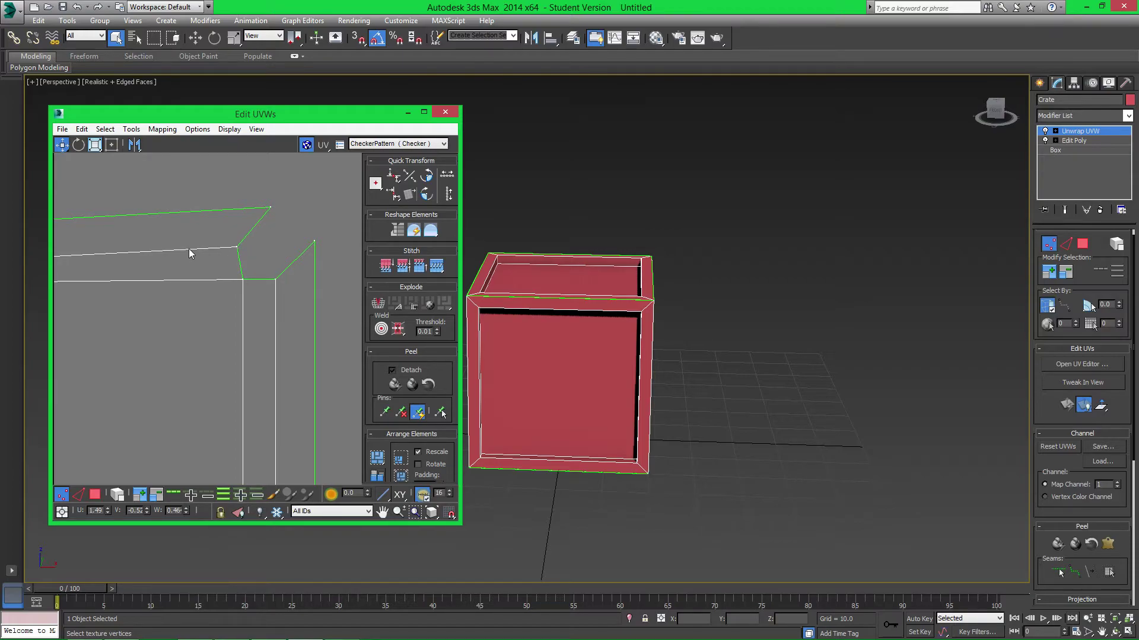
{"action": "scroll", "coordinate": [135, 261], "scroll_direction": "down", "scroll_amount": 5}
{"action": "scroll", "coordinate": [279, 266], "scroll_direction": "up", "scroll_amount": 5}
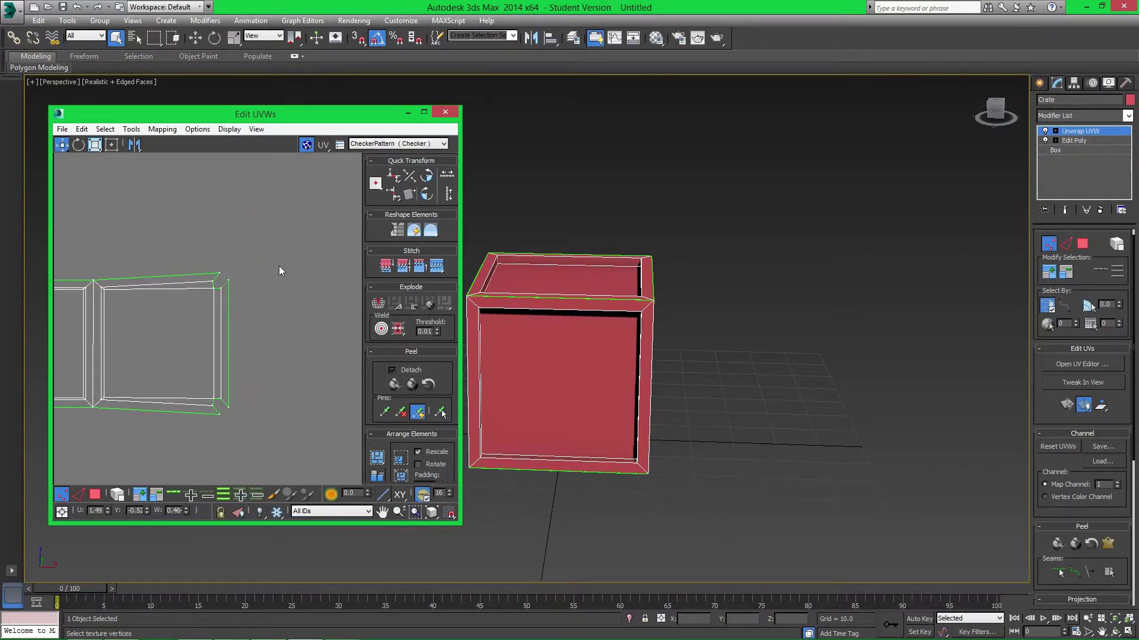
{"action": "scroll", "coordinate": [269, 272], "scroll_direction": "up", "scroll_amount": 2}
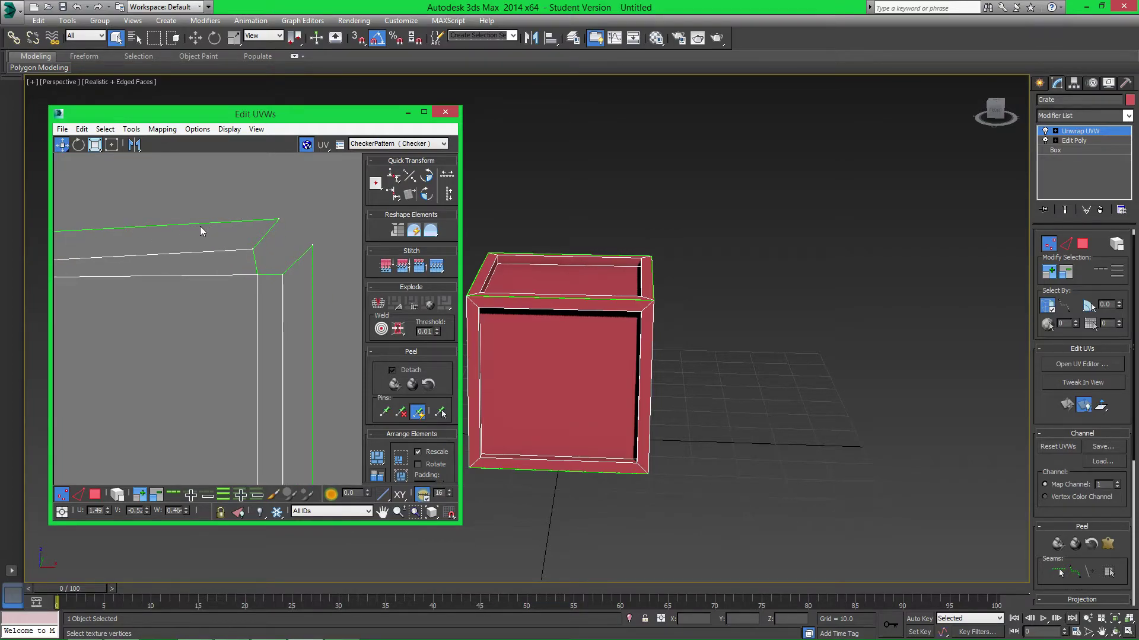
{"action": "scroll", "coordinate": [223, 277], "scroll_direction": "down", "scroll_amount": 4}
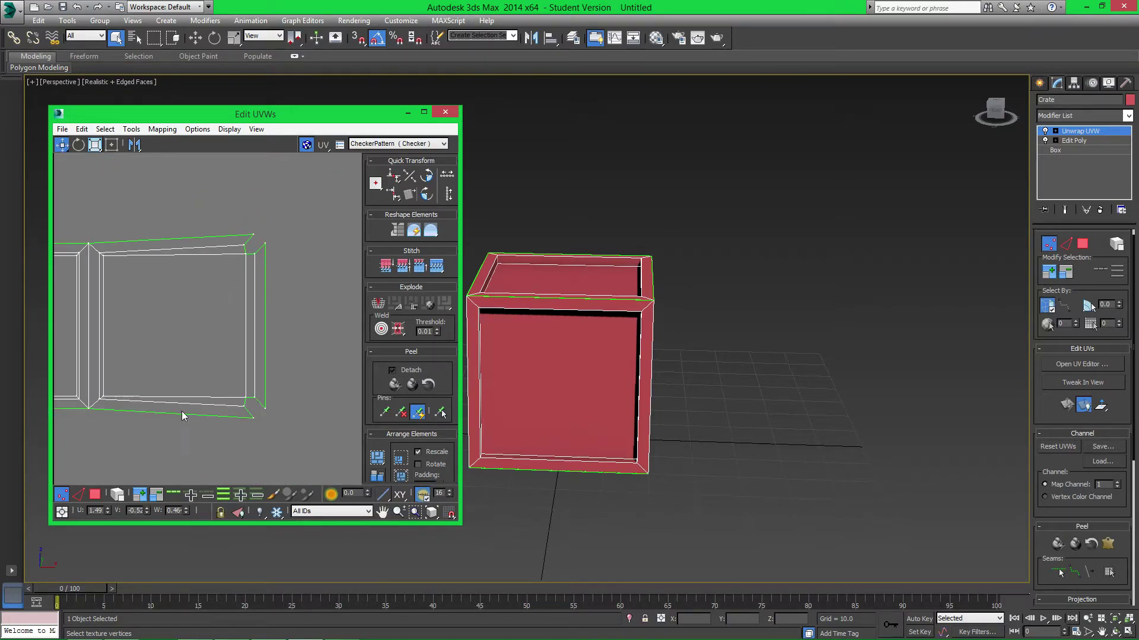
{"action": "scroll", "coordinate": [241, 231], "scroll_direction": "up", "scroll_amount": 4}
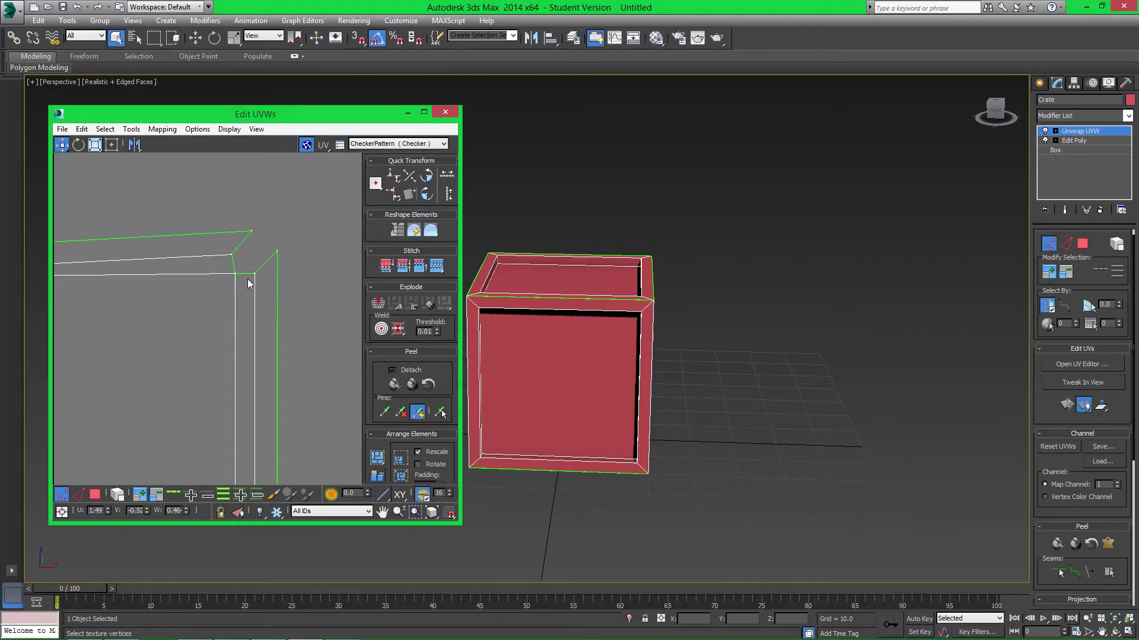
{"action": "left_click", "coordinate": [131, 129]}
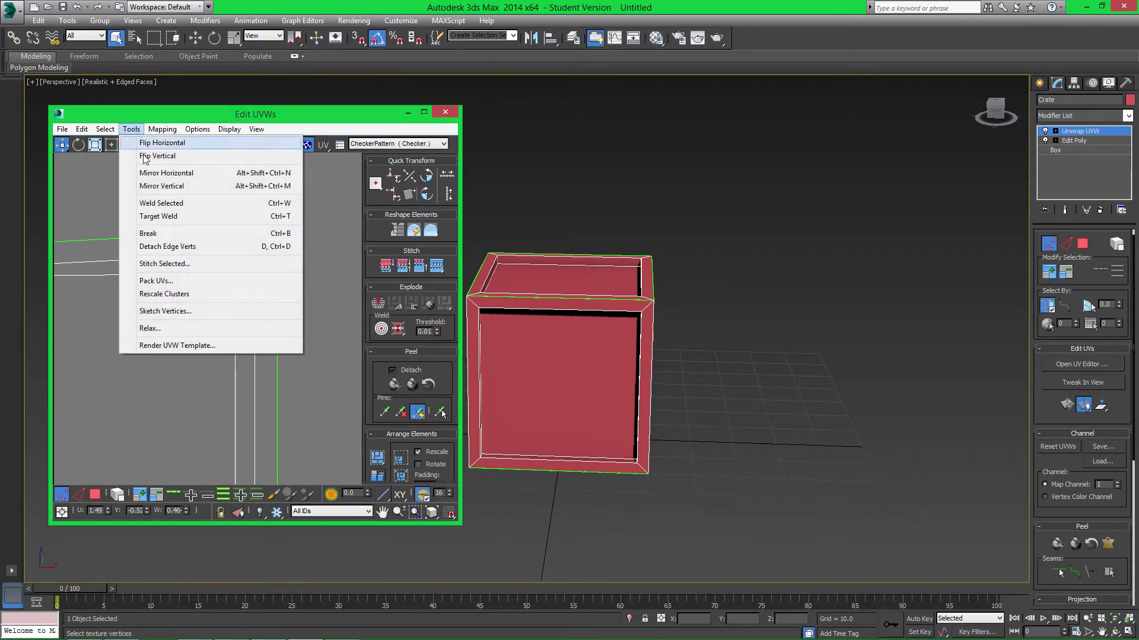
{"action": "left_click", "coordinate": [176, 217]}
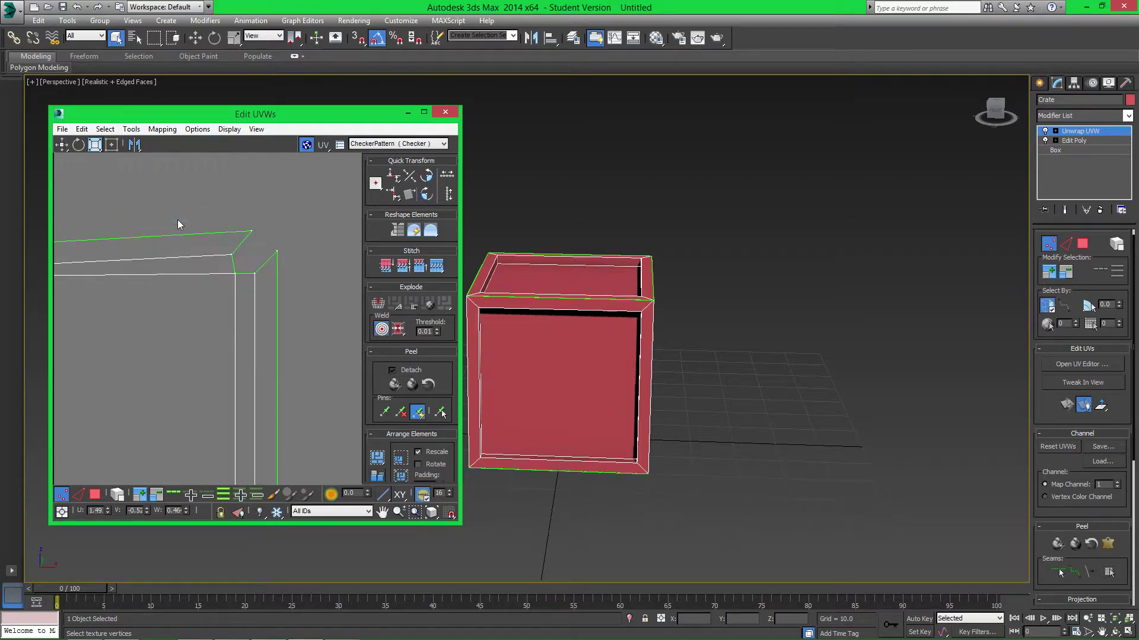
{"action": "left_click", "coordinate": [232, 256]}
{"action": "left_click_drag", "start_coordinate": [231, 255], "coordinate": [256, 274]}
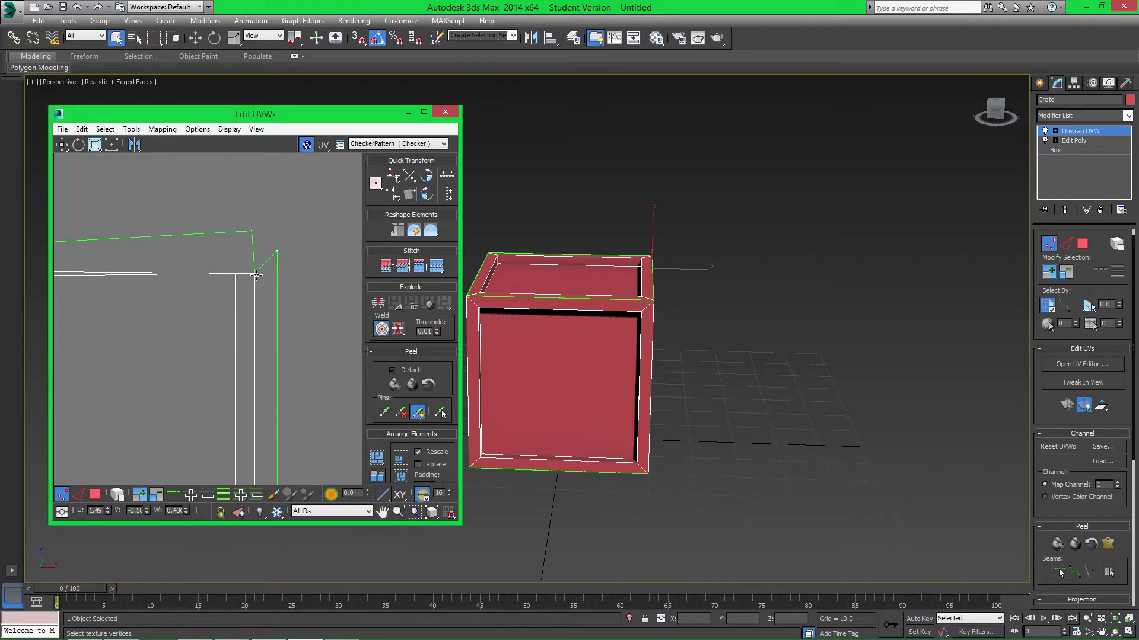
{"action": "left_click_drag", "start_coordinate": [255, 274], "coordinate": [244, 262]}
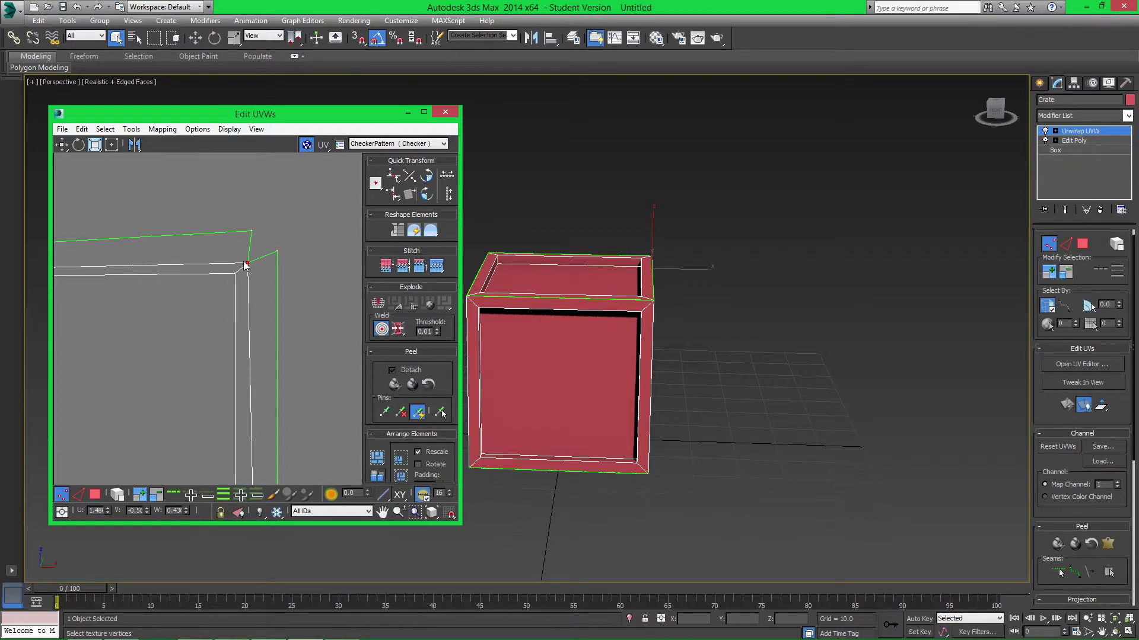
Target-weld the two outer border vertices at the same upper corner to close its gap.
{"action": "middle_click_drag", "start_coordinate": [105, 267], "coordinate": [127, 267]}
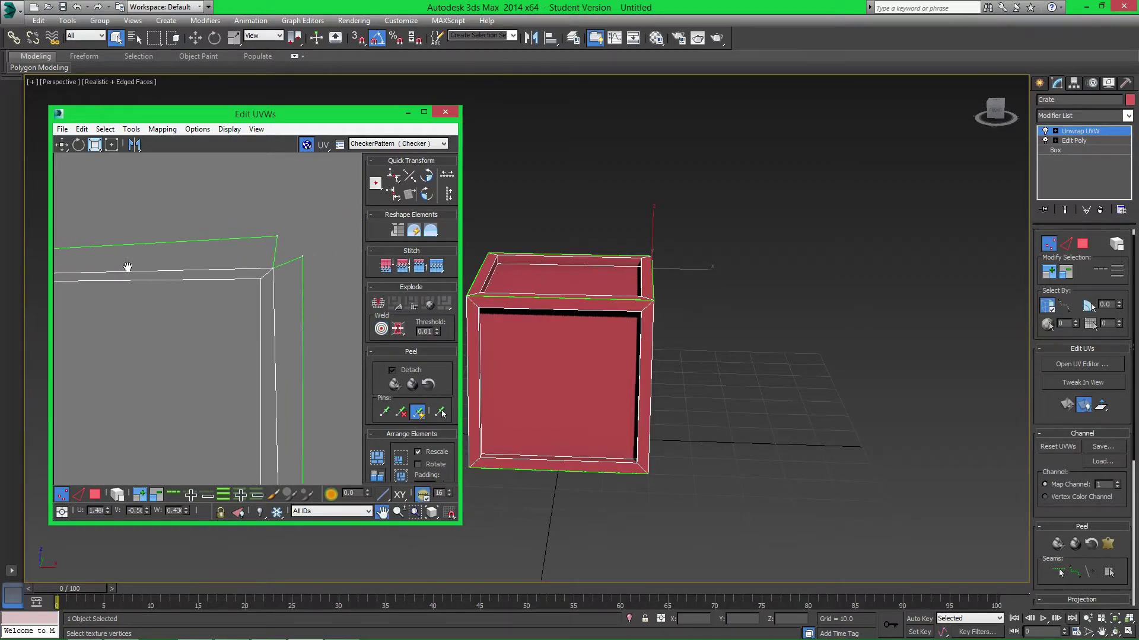
{"action": "middle_click_drag", "start_coordinate": [277, 273], "coordinate": [229, 280]}
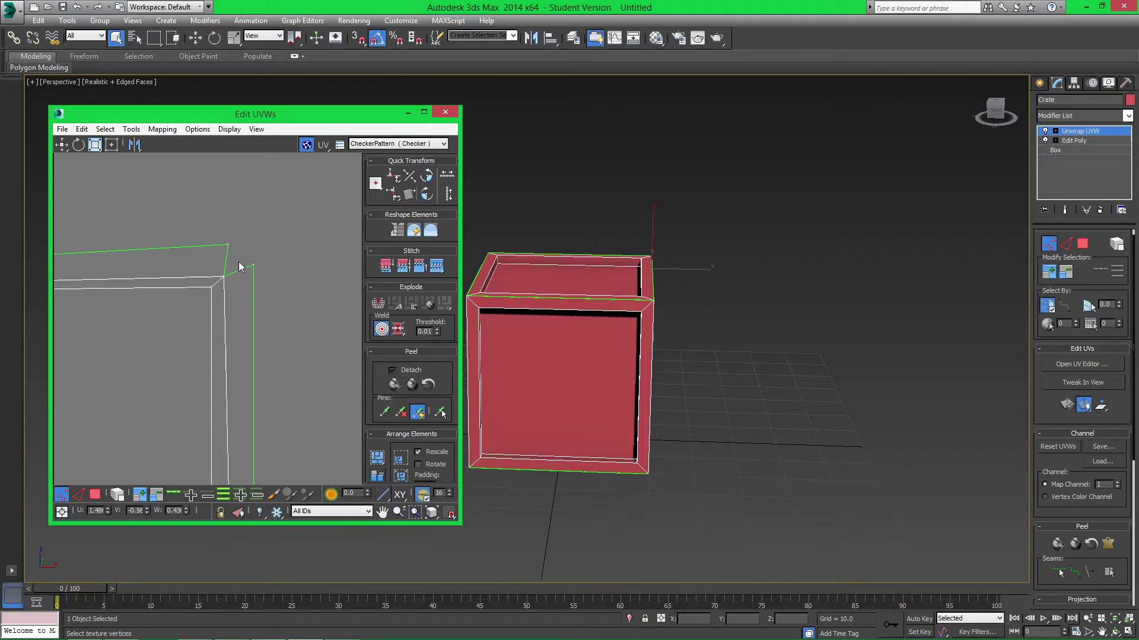
{"action": "left_click_drag", "start_coordinate": [231, 245], "coordinate": [256, 267]}
{"action": "scroll", "coordinate": [246, 265], "scroll_direction": "down", "scroll_amount": 2}
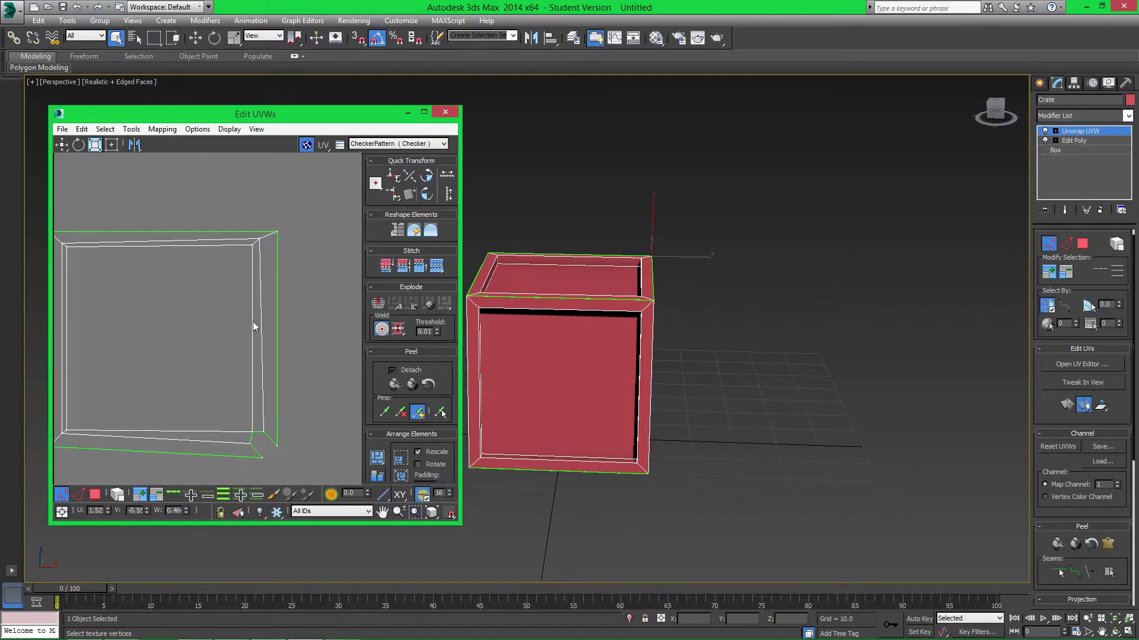
Target-weld the inner and outer vertex pairs at the lower open corner of the tapered side.
{"action": "scroll", "coordinate": [276, 405], "scroll_direction": "up", "scroll_amount": 4}
{"action": "middle_click_drag", "start_coordinate": [254, 282], "coordinate": [218, 334]}
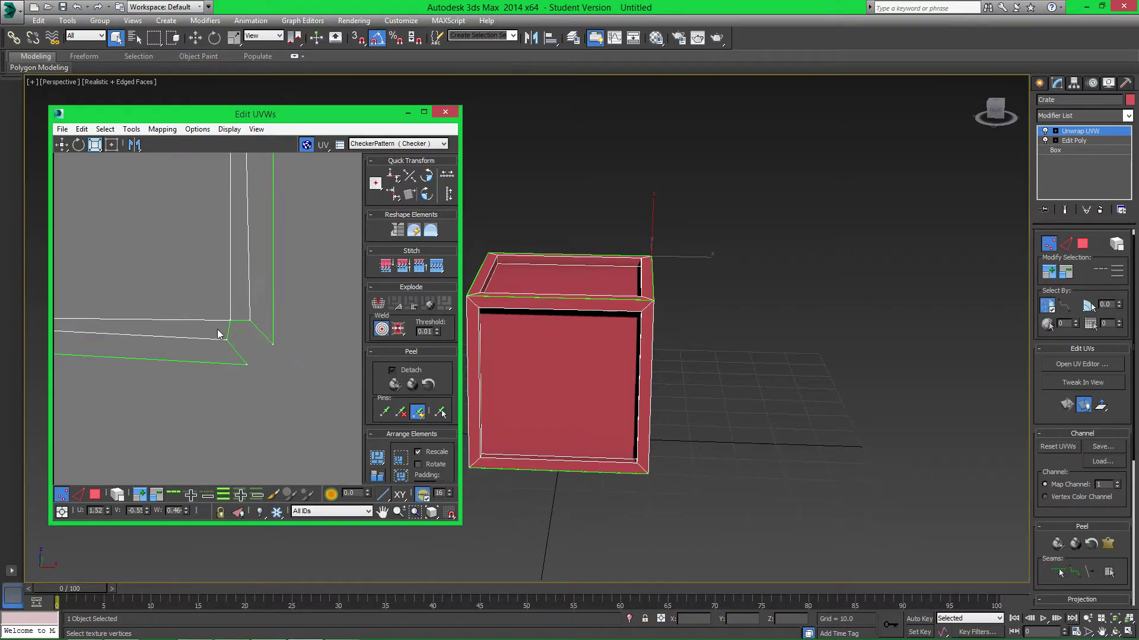
{"action": "left_click_drag", "start_coordinate": [226, 342], "coordinate": [250, 323]}
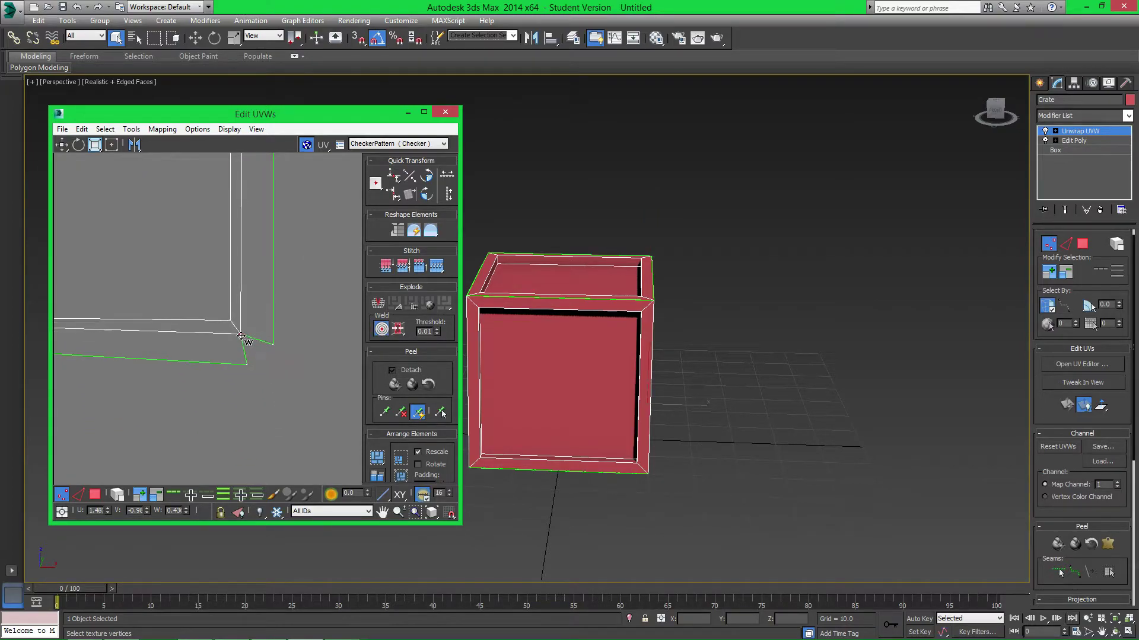
{"action": "mouse_move", "coordinate": [248, 364]}
{"action": "left_mouse_down"}
{"action": "mouse_move", "coordinate": [273, 344]}
{"action": "mouse_move", "coordinate": [256, 351]}
{"action": "left_mouse_up"}
{"action": "scroll", "coordinate": [232, 308], "scroll_direction": "down", "scroll_amount": 3}
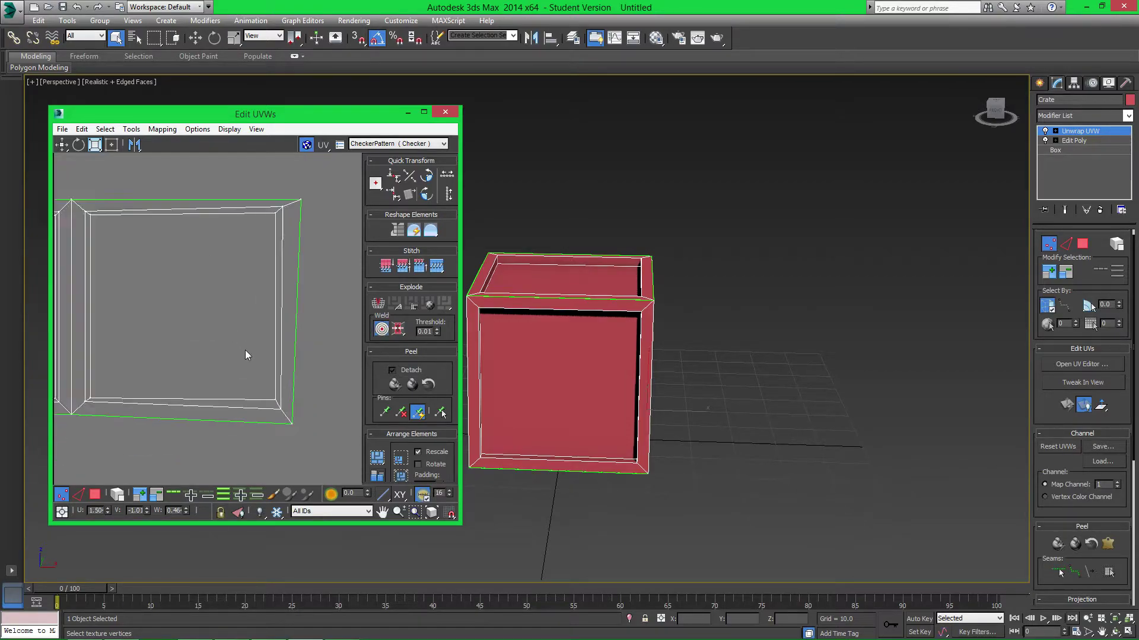
Switch to polygon selection with the Move tool and select all faces of the four-sided UV strip.
{"action": "scroll", "coordinate": [197, 301], "scroll_direction": "down", "scroll_amount": 2}
{"action": "middle_click_drag", "start_coordinate": [197, 301], "coordinate": [250, 301]}
{"action": "scroll", "coordinate": [244, 312], "scroll_direction": "down", "scroll_amount": 3}
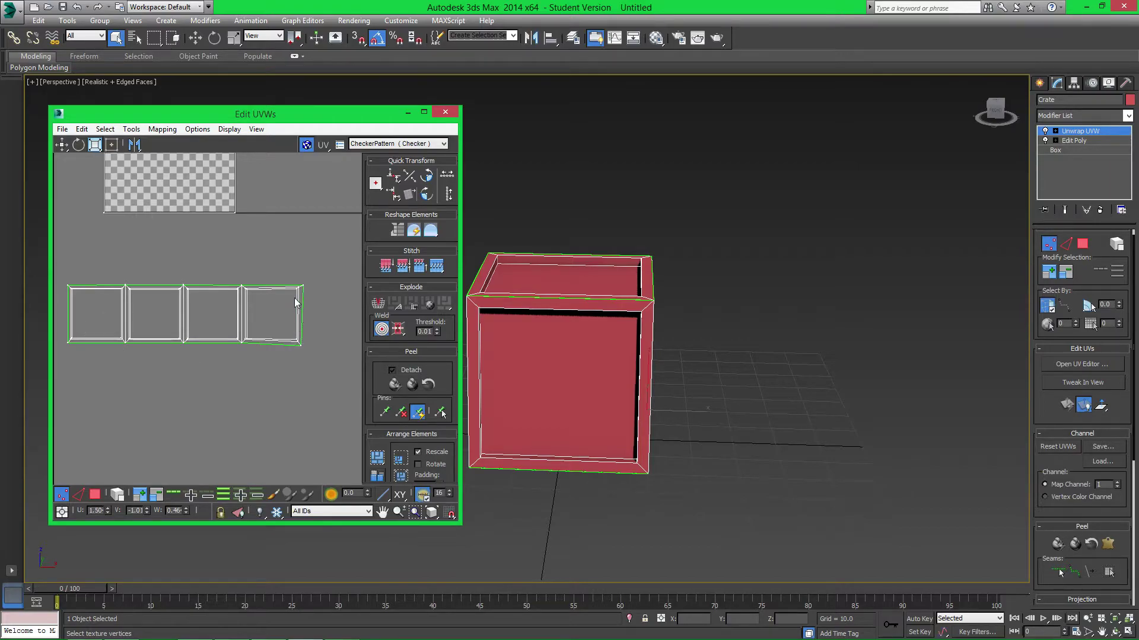
{"action": "scroll", "coordinate": [294, 295], "scroll_direction": "up", "scroll_amount": 3}
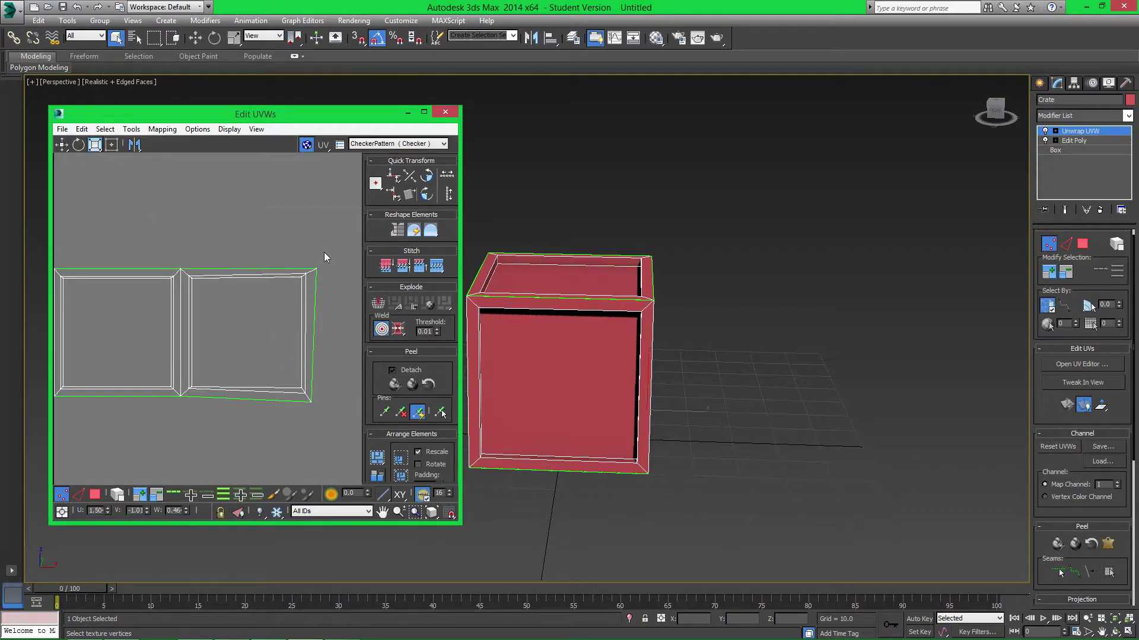
{"action": "left_click", "coordinate": [95, 494]}
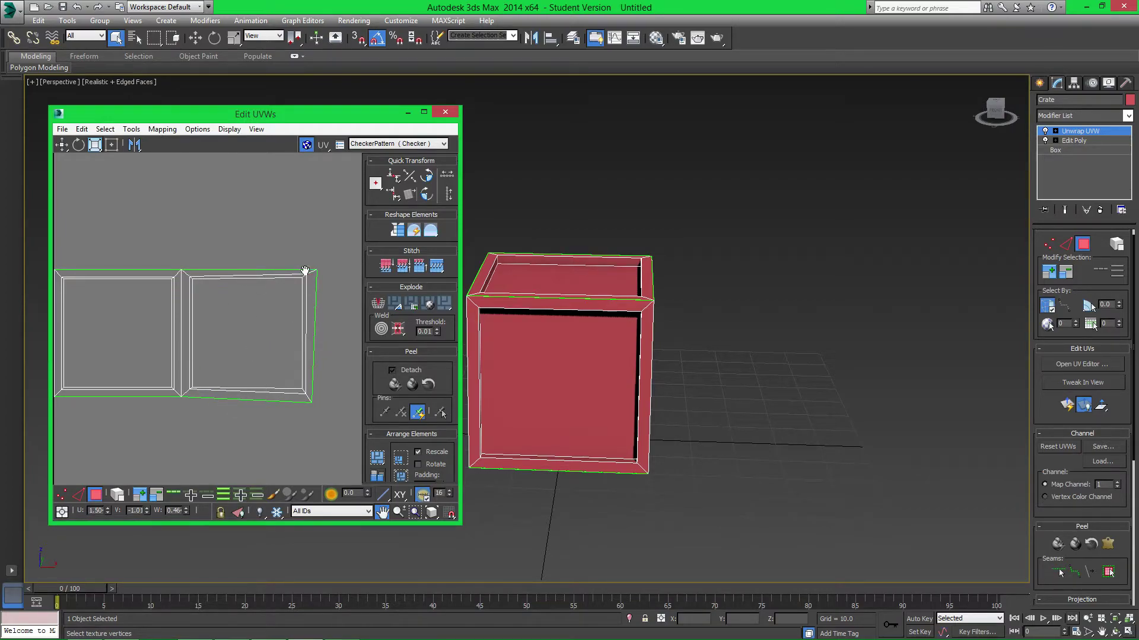
{"action": "left_click", "coordinate": [62, 144]}
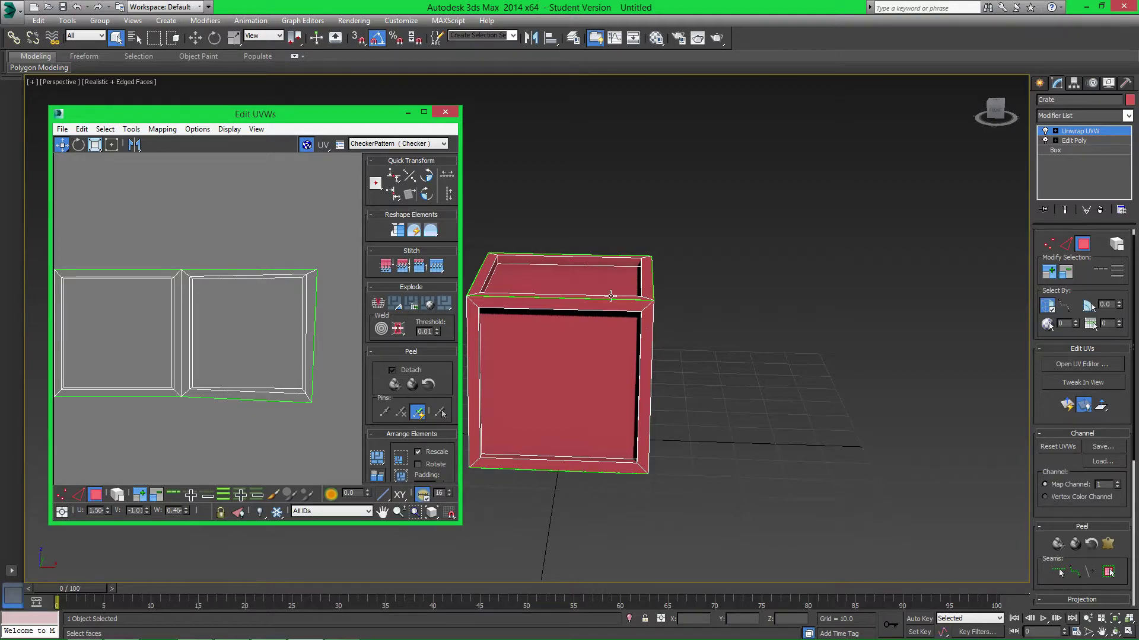
{"action": "middle_click_drag", "start_coordinate": [705, 368], "coordinate": [608, 342], "text": "alt"}
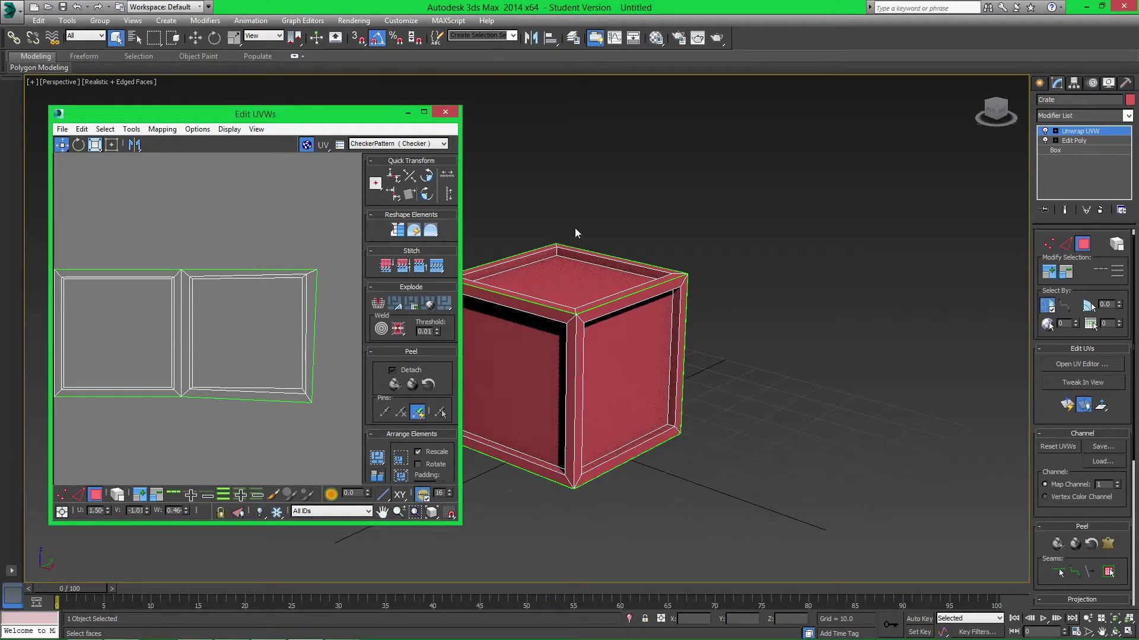
{"action": "middle_click_drag", "start_coordinate": [537, 313], "coordinate": [623, 316]}
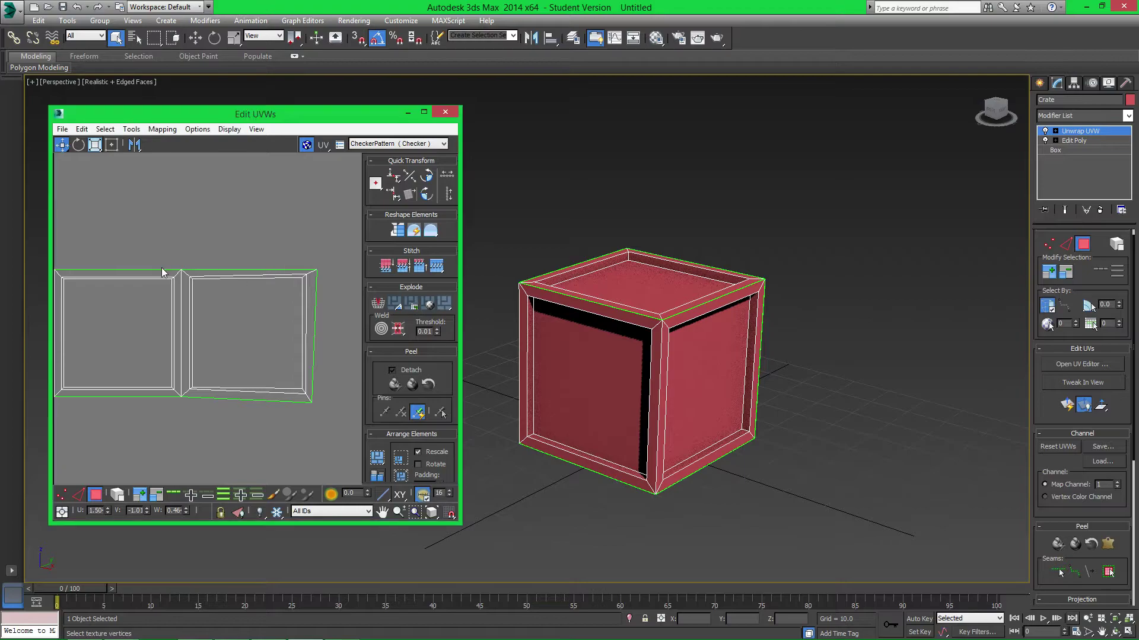
{"action": "scroll", "coordinate": [162, 272], "scroll_direction": "down", "scroll_amount": 5}
{"action": "left_click_drag", "start_coordinate": [218, 331], "coordinate": [218, 331]}
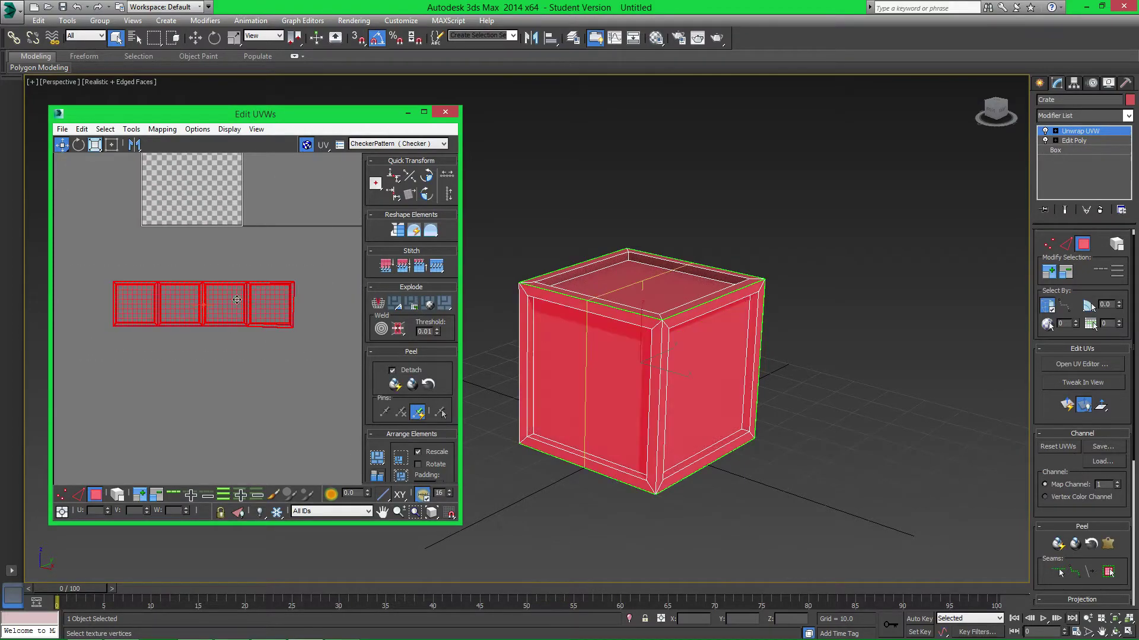
Relax the selected strip using Relax By Polygon Angles, then close the Relax Tool.
{"action": "left_click", "coordinate": [132, 129]}
{"action": "left_click", "coordinate": [150, 328]}
{"action": "left_click", "coordinate": [104, 163]}
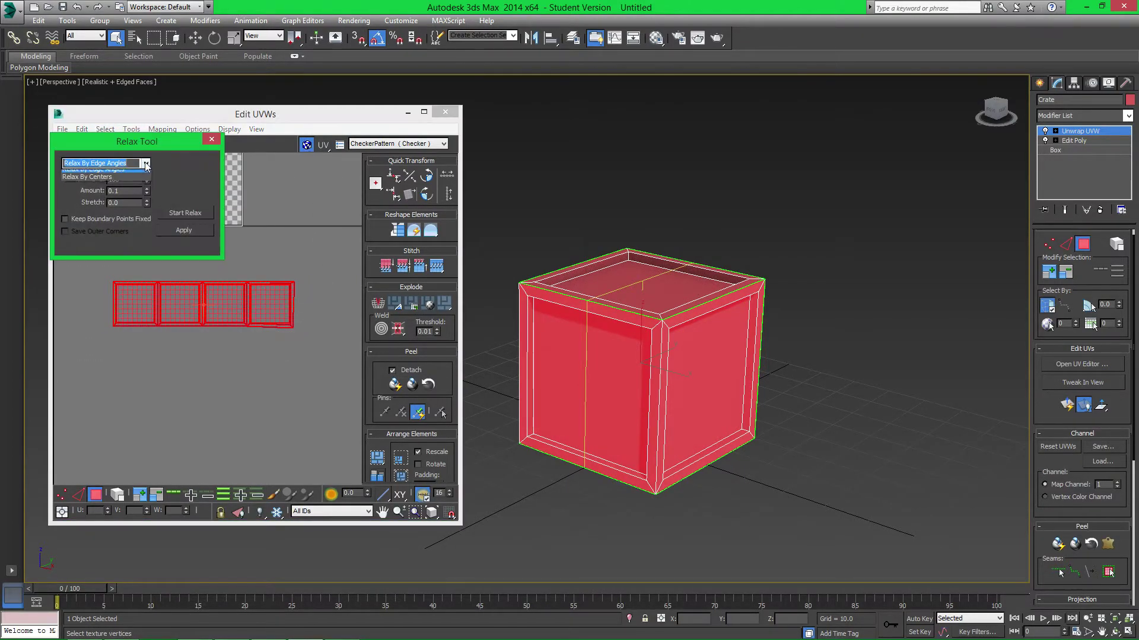
{"action": "left_click", "coordinate": [127, 176]}
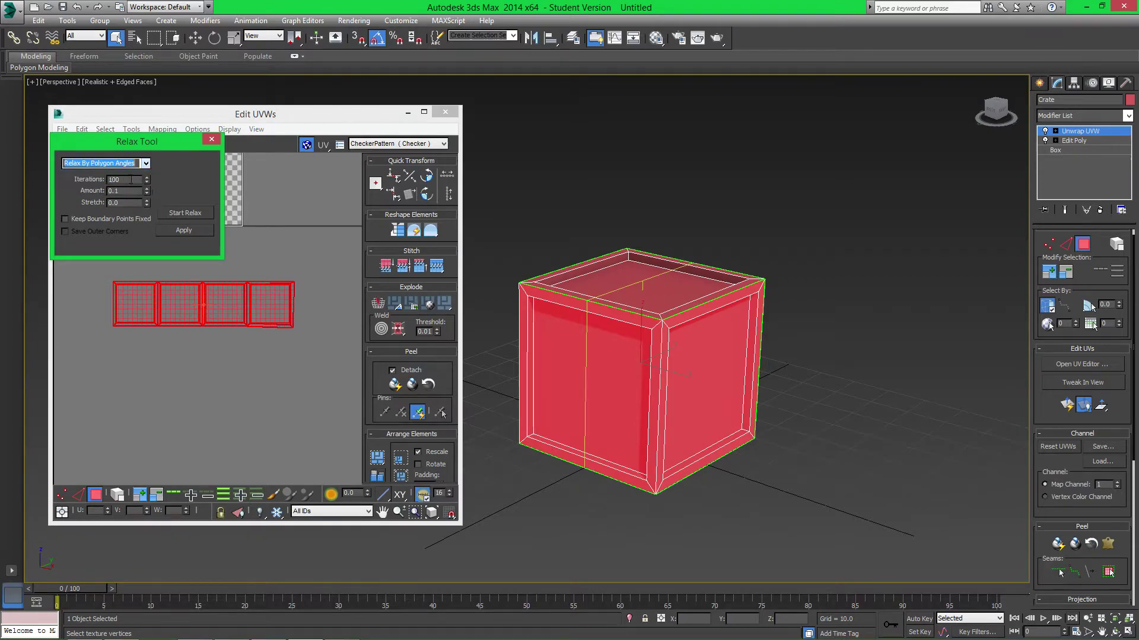
{"action": "left_click", "coordinate": [197, 212]}
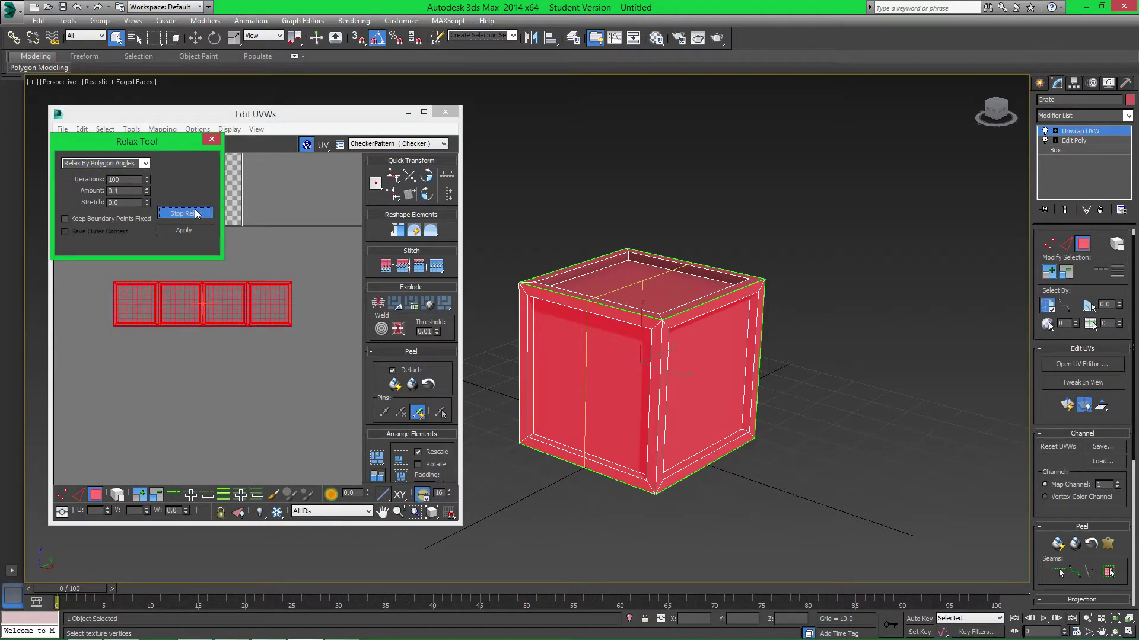
{"action": "left_click", "coordinate": [212, 139]}
{"action": "middle_click_drag", "start_coordinate": [237, 289], "coordinate": [218, 287]}
{"action": "scroll", "coordinate": [219, 287], "scroll_direction": "up", "scroll_amount": 2}
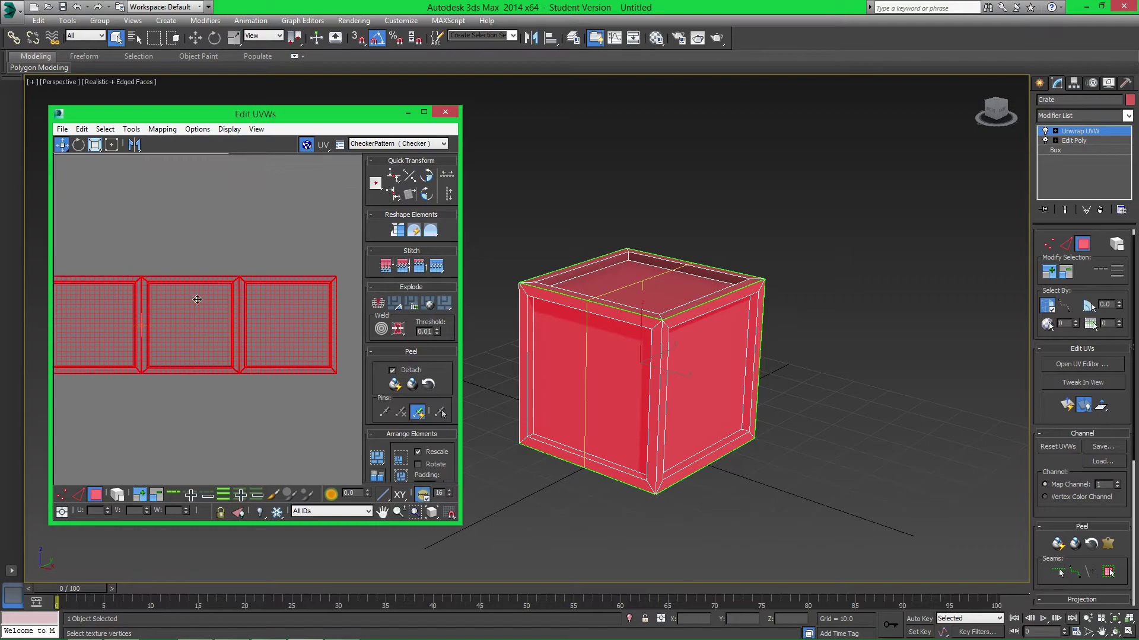
Move the relaxed strip well below the checkered UV tile and clear the selection.
{"action": "scroll", "coordinate": [229, 309], "scroll_direction": "down", "scroll_amount": 6}
{"action": "left_click_drag", "start_coordinate": [232, 320], "coordinate": [206, 306]}
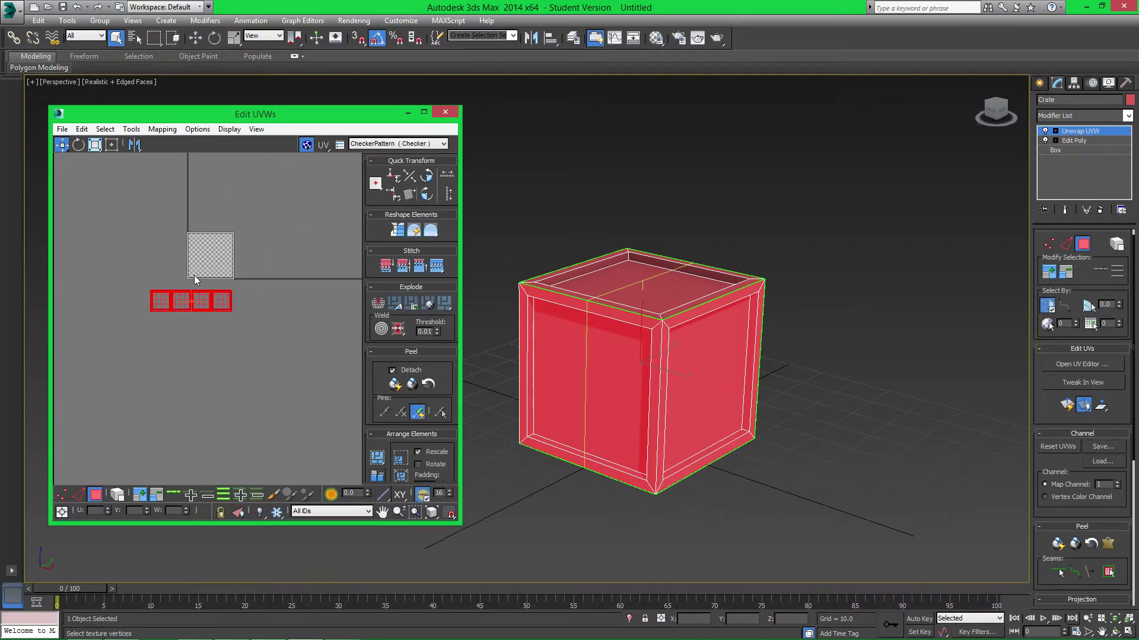
{"action": "left_click_drag", "start_coordinate": [191, 296], "coordinate": [187, 325]}
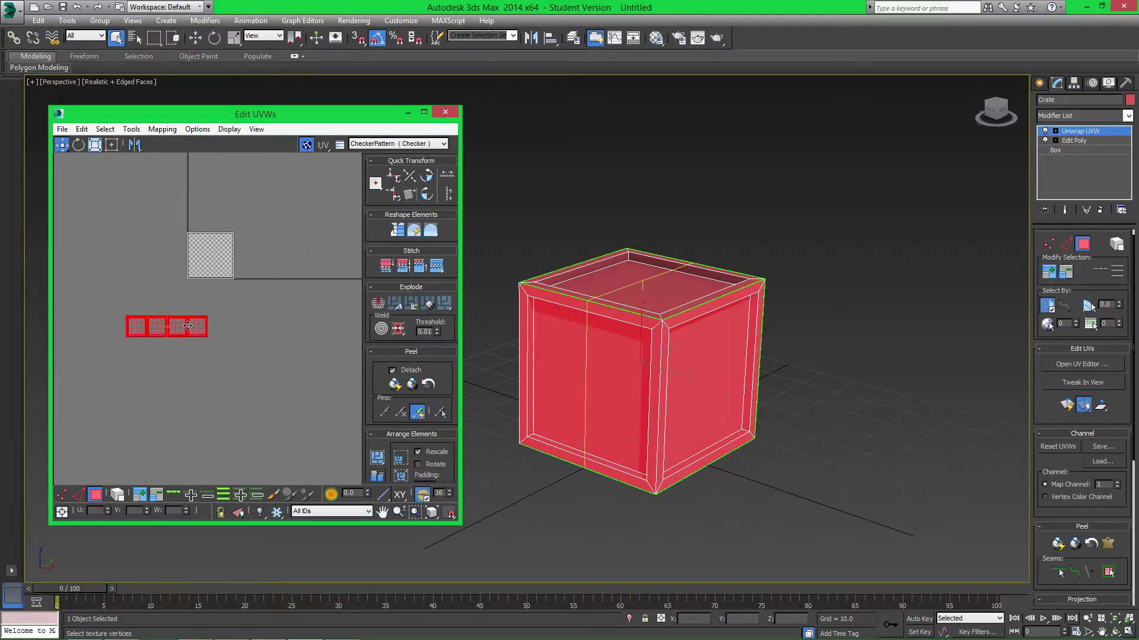
{"action": "left_click", "coordinate": [237, 315]}
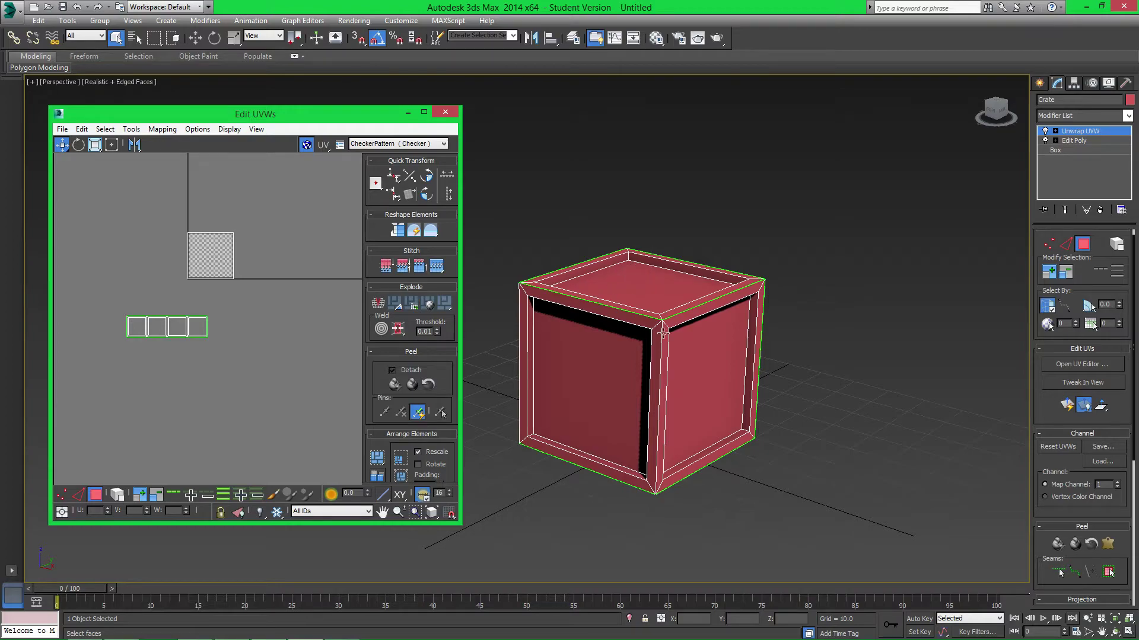
Select the crate's inset top panel and examine the top and bottom against the faces on the checkered tile.
{"action": "left_click", "coordinate": [639, 281]}
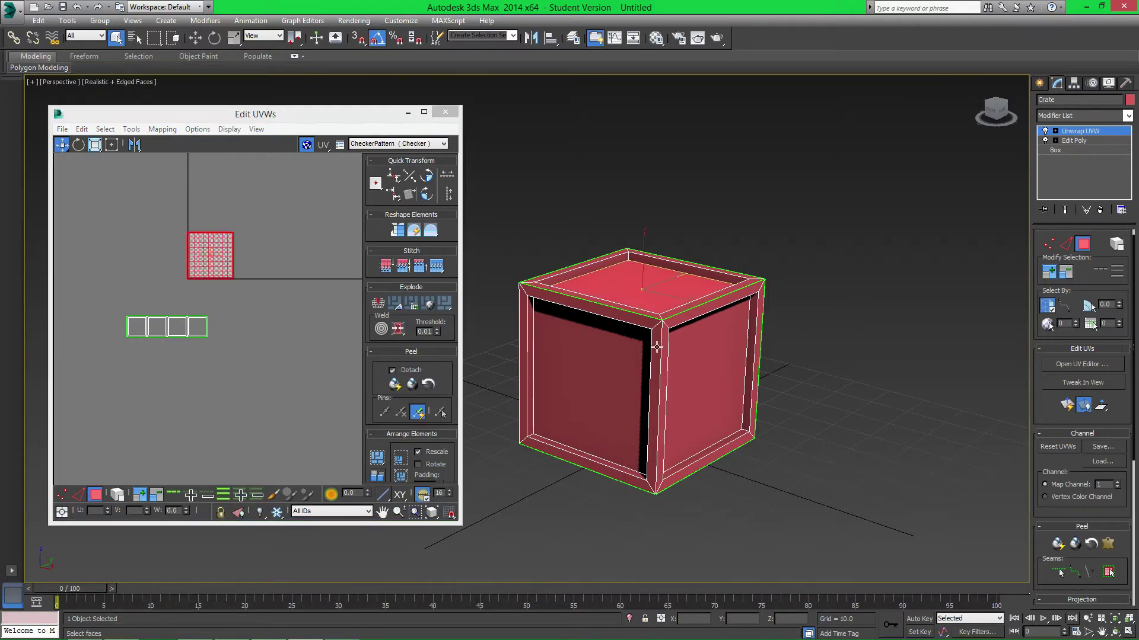
{"action": "middle_click_drag", "start_coordinate": [639, 281], "coordinate": [694, 291], "text": "alt"}
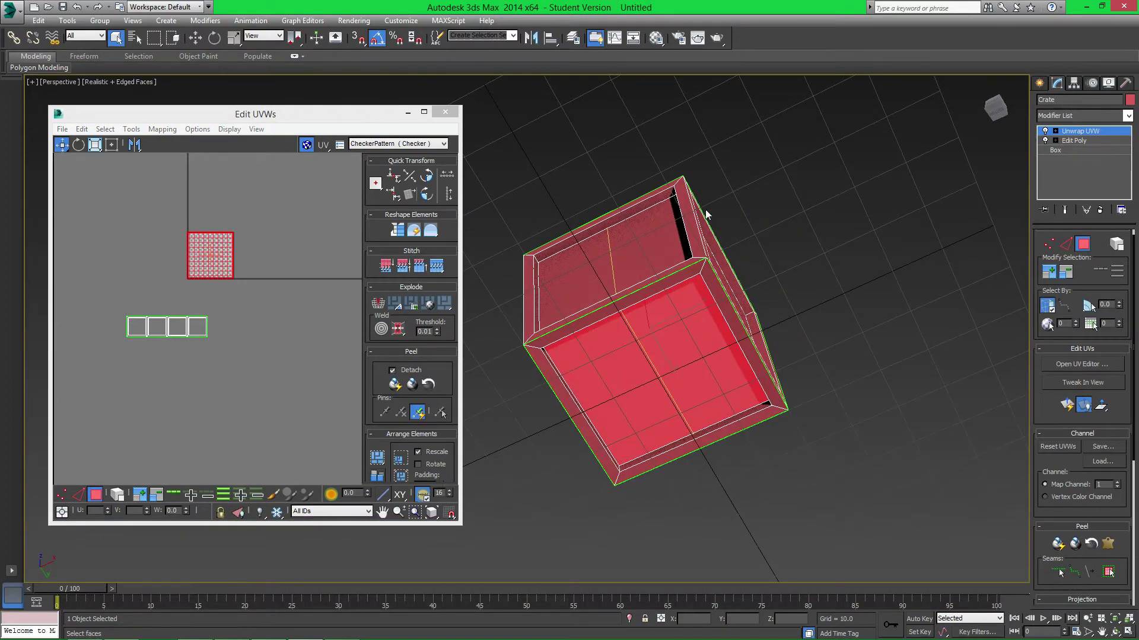
{"action": "left_click", "coordinate": [986, 108]}
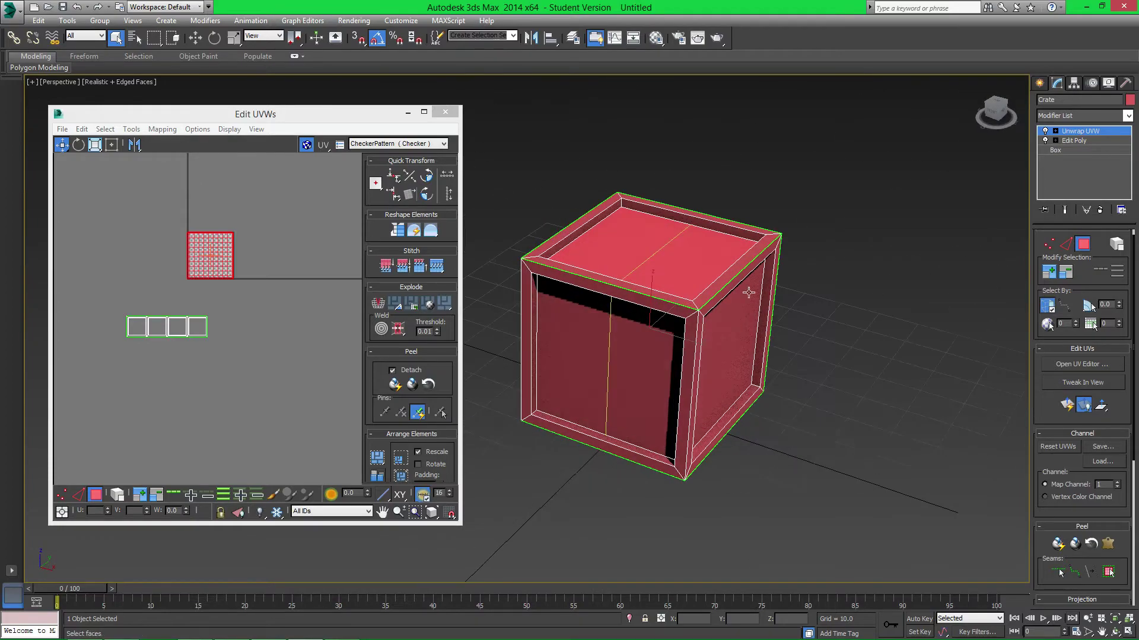
Clear the selection and select all UV faces stacked on the checkered tile.
{"action": "left_click", "coordinate": [253, 303]}
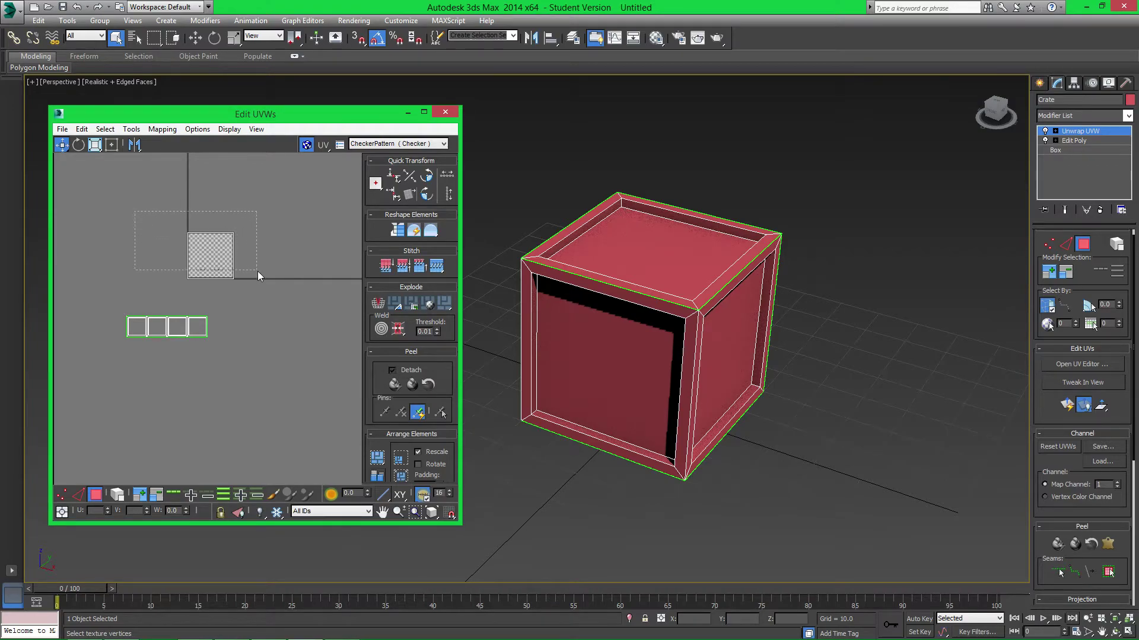
{"action": "left_click_drag", "start_coordinate": [258, 272], "coordinate": [270, 290]}
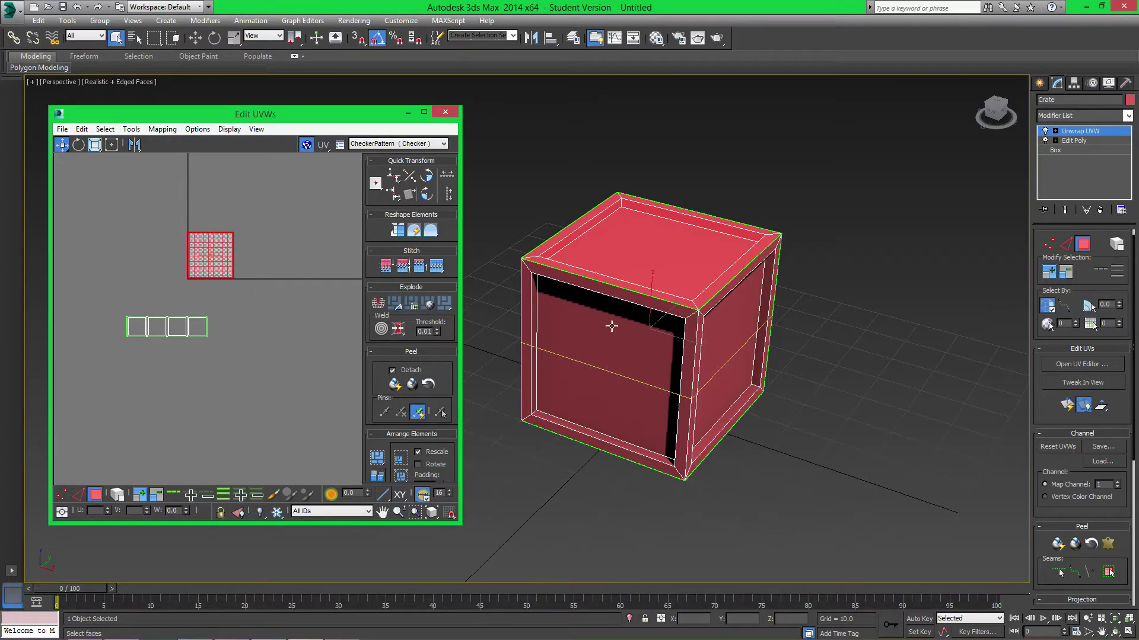
{"action": "middle_click_drag", "start_coordinate": [610, 326], "coordinate": [640, 308], "text": "alt"}
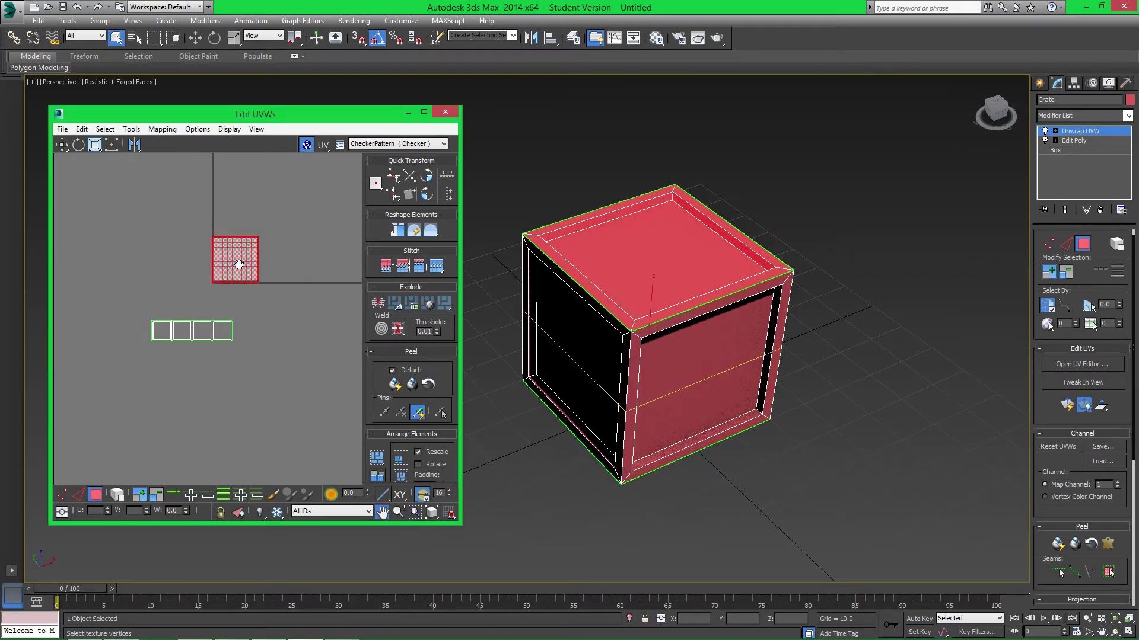
Planar-map the selected top and bottom faces, trying the X and Y alignments before aligning to Z, and exit planar mapping.
{"action": "middle_click_drag", "start_coordinate": [215, 261], "coordinate": [241, 265]}
{"action": "scroll", "coordinate": [1067, 385], "scroll_direction": "down", "scroll_amount": 7}
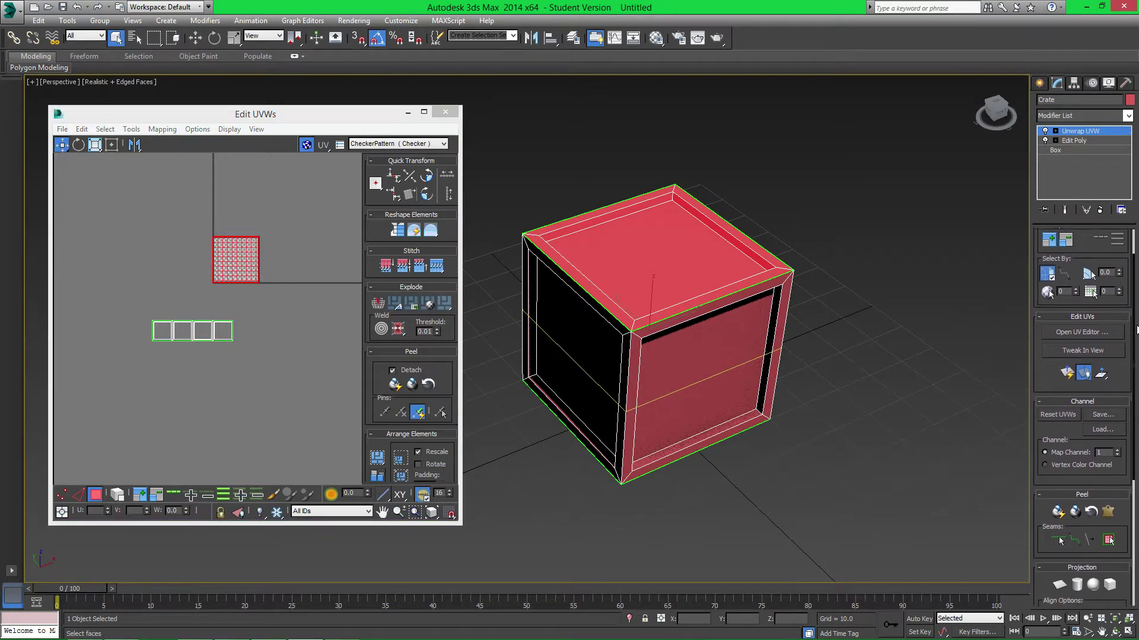
{"action": "left_click", "coordinate": [1060, 394]}
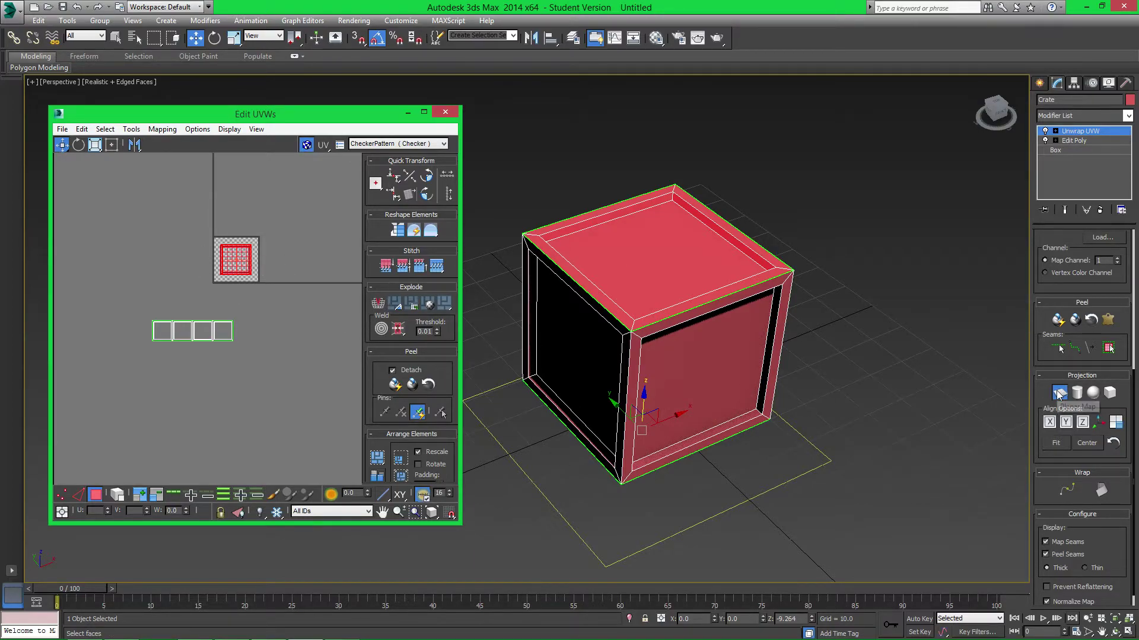
{"action": "left_click", "coordinate": [1050, 422]}
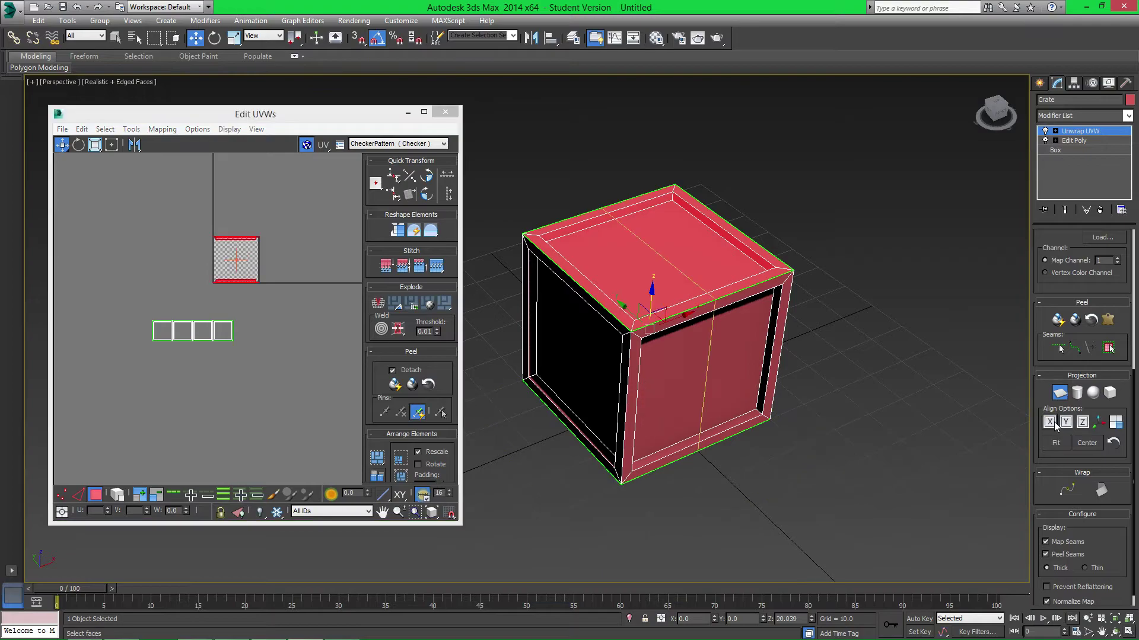
{"action": "left_click", "coordinate": [1065, 423]}
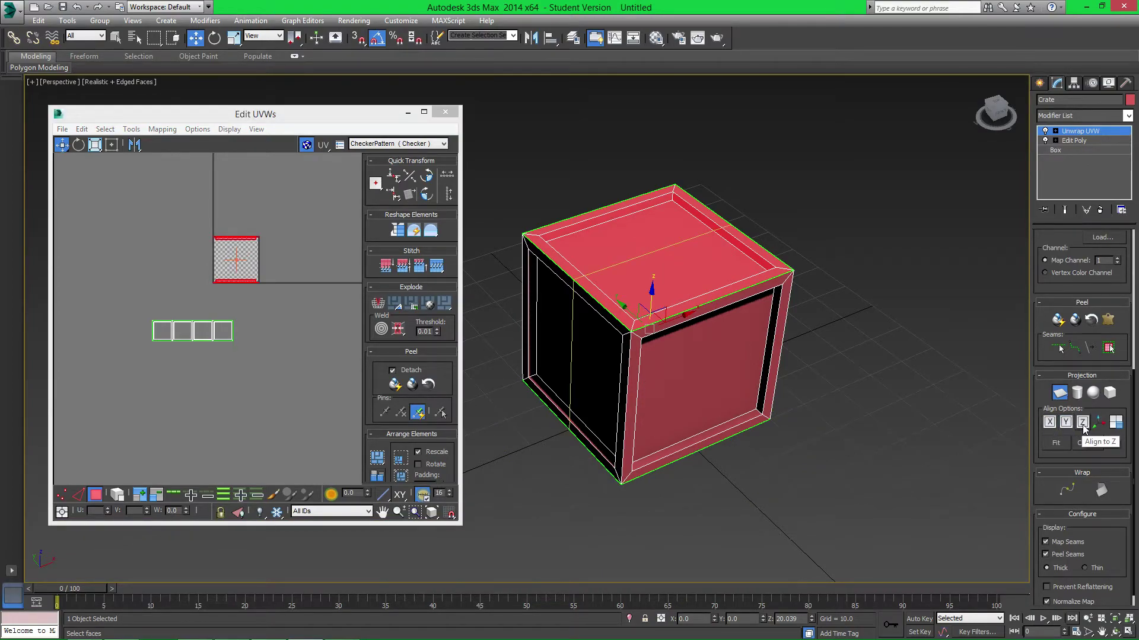
{"action": "left_click", "coordinate": [1082, 425]}
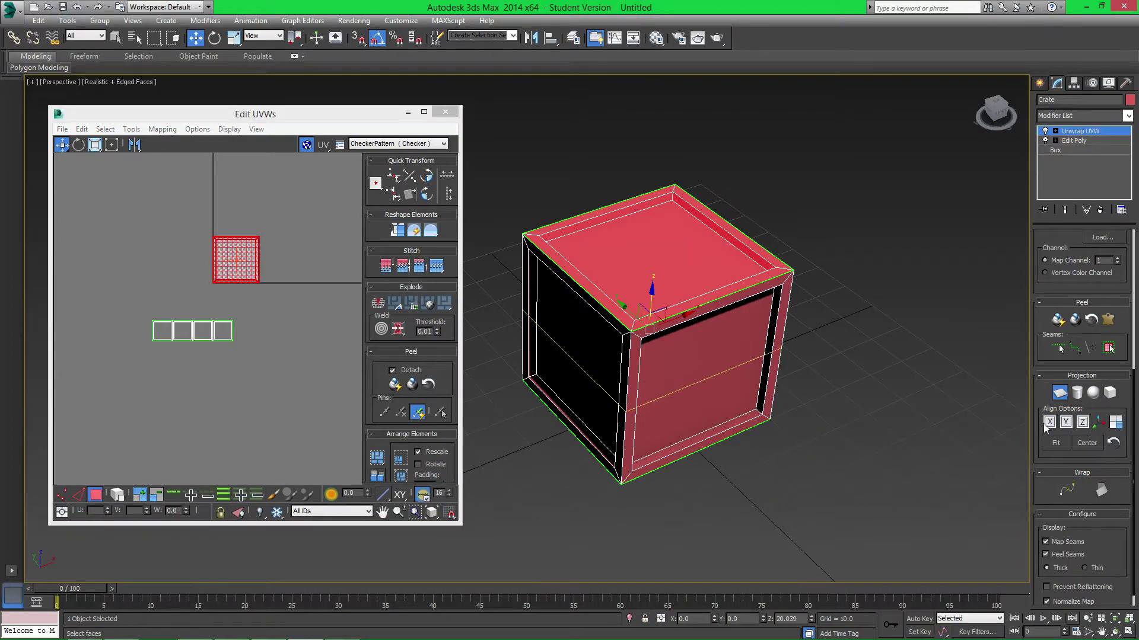
{"action": "left_click", "coordinate": [228, 249]}
{"action": "mouse_move", "coordinate": [196, 237]}
{"action": "middle_mouse_down"}
{"action": "mouse_move", "coordinate": [228, 241]}
{"action": "mouse_move", "coordinate": [215, 233]}
{"action": "middle_mouse_up"}
{"action": "scroll", "coordinate": [228, 235], "scroll_direction": "up", "scroll_amount": 2}
{"action": "scroll", "coordinate": [216, 233], "scroll_direction": "up", "scroll_amount": 1}
{"action": "right_click", "coordinate": [140, 186]}
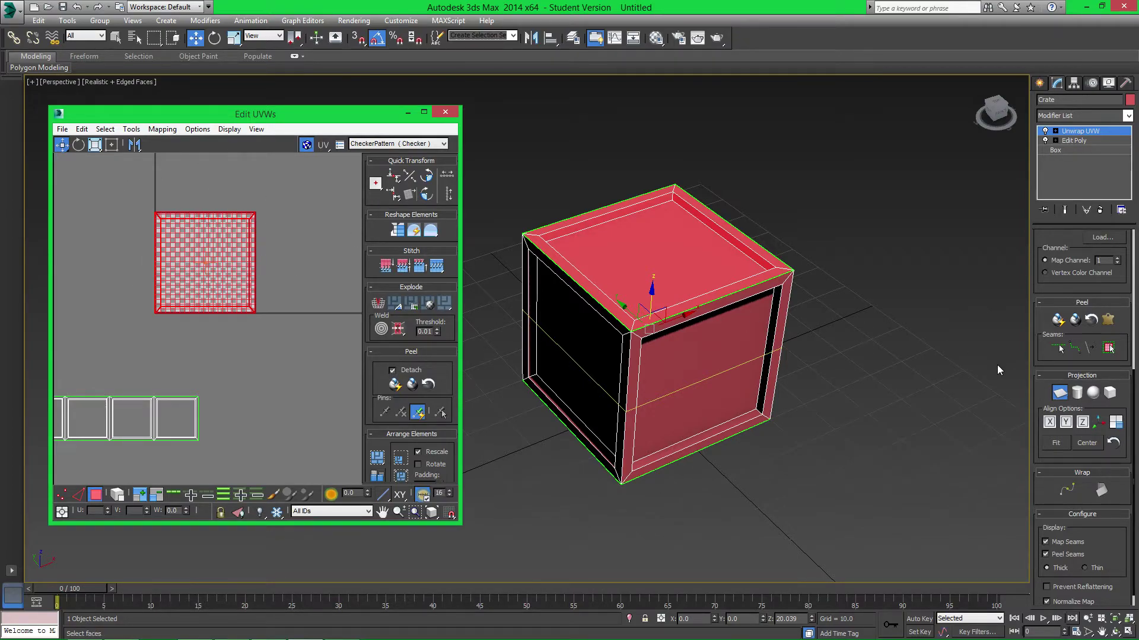
{"action": "left_click", "coordinate": [1059, 393]}
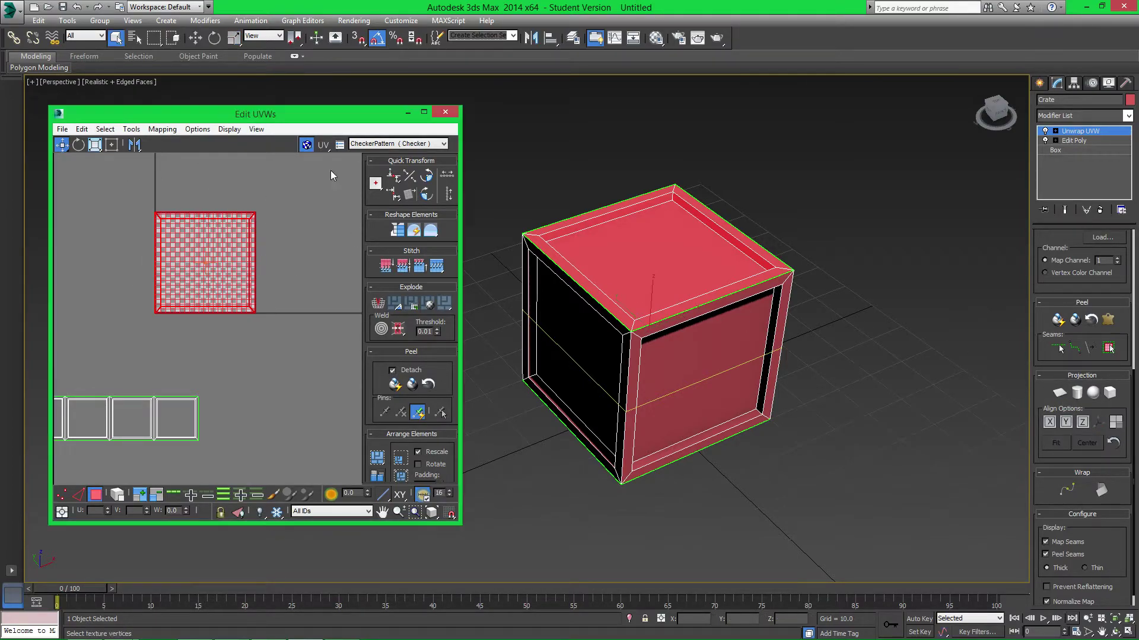
Move the planar-mapped faces off the checkered tile to the empty area beside it and clear the selection.
{"action": "middle_click_drag", "start_coordinate": [205, 272], "coordinate": [245, 245]}
{"action": "scroll", "coordinate": [246, 246], "scroll_direction": "down", "scroll_amount": 2}
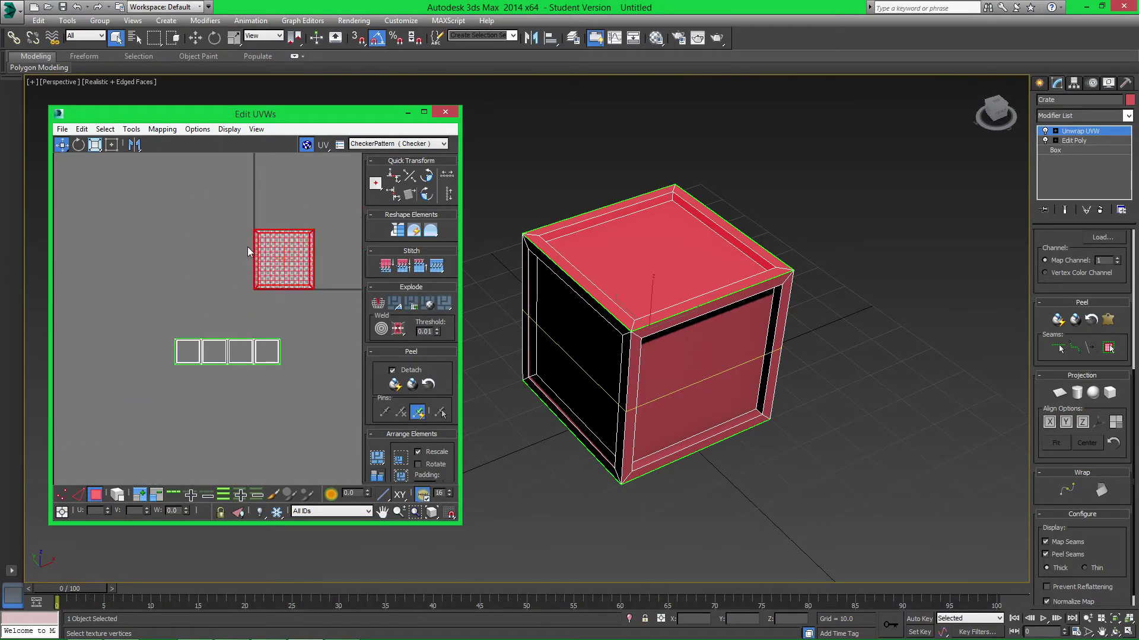
{"action": "left_click_drag", "start_coordinate": [292, 258], "coordinate": [207, 266]}
{"action": "left_click", "coordinate": [269, 272]}
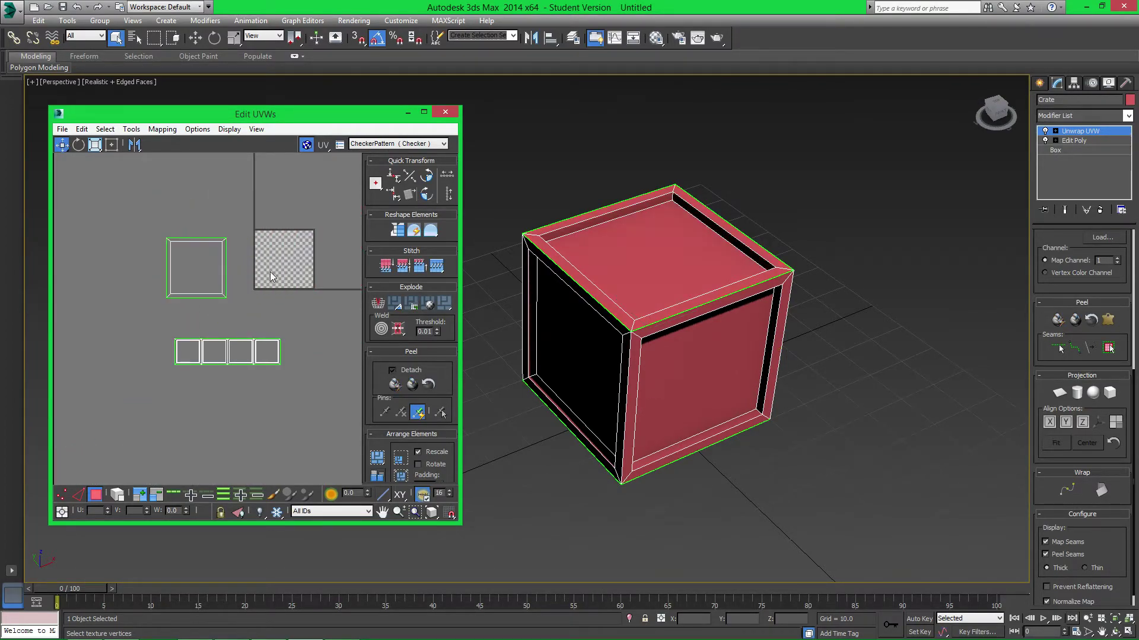
Select an inner rim face of the crate's top to check where it lies in the square UVs, and clear the selection.
{"action": "scroll", "coordinate": [161, 268], "scroll_direction": "up", "scroll_amount": 3}
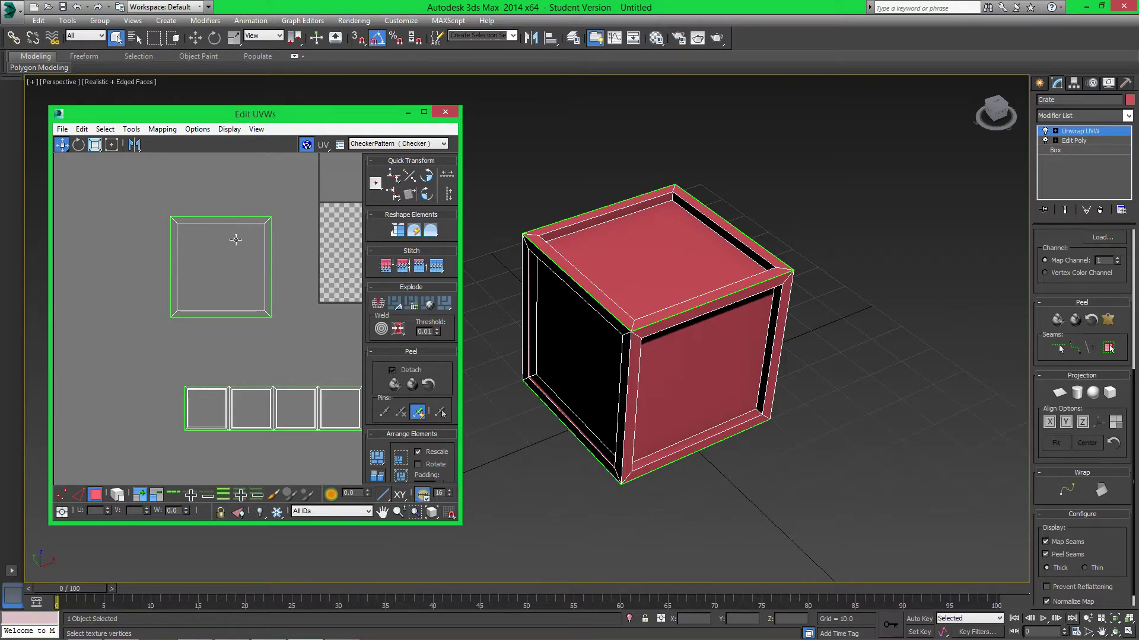
{"action": "left_click", "coordinate": [623, 212]}
{"action": "left_click", "coordinate": [713, 228]}
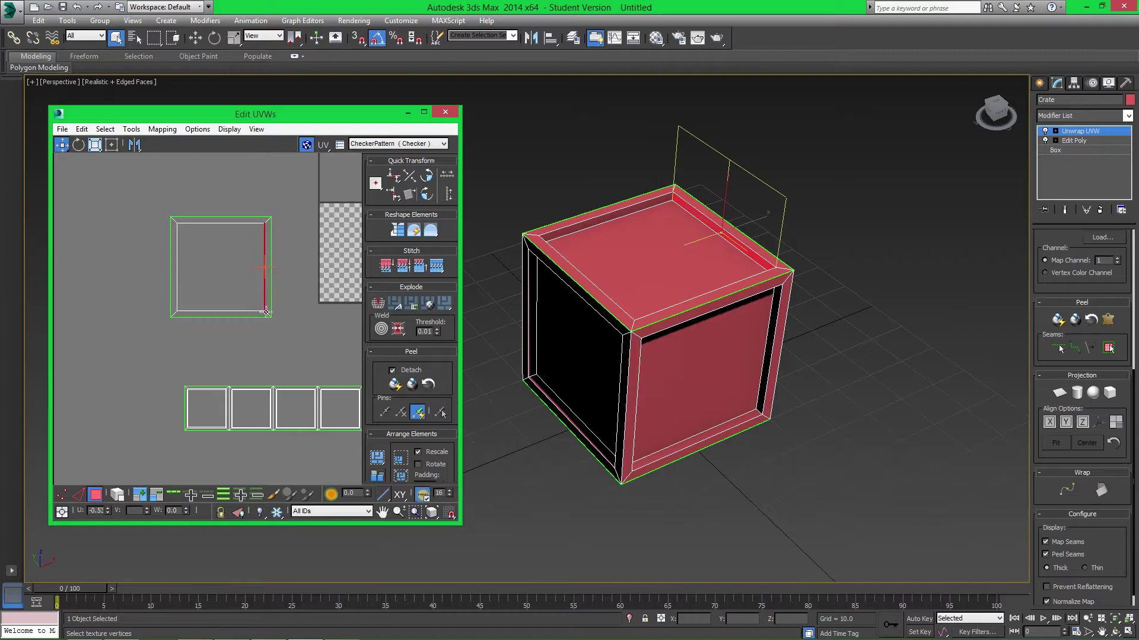
{"action": "left_click", "coordinate": [290, 252]}
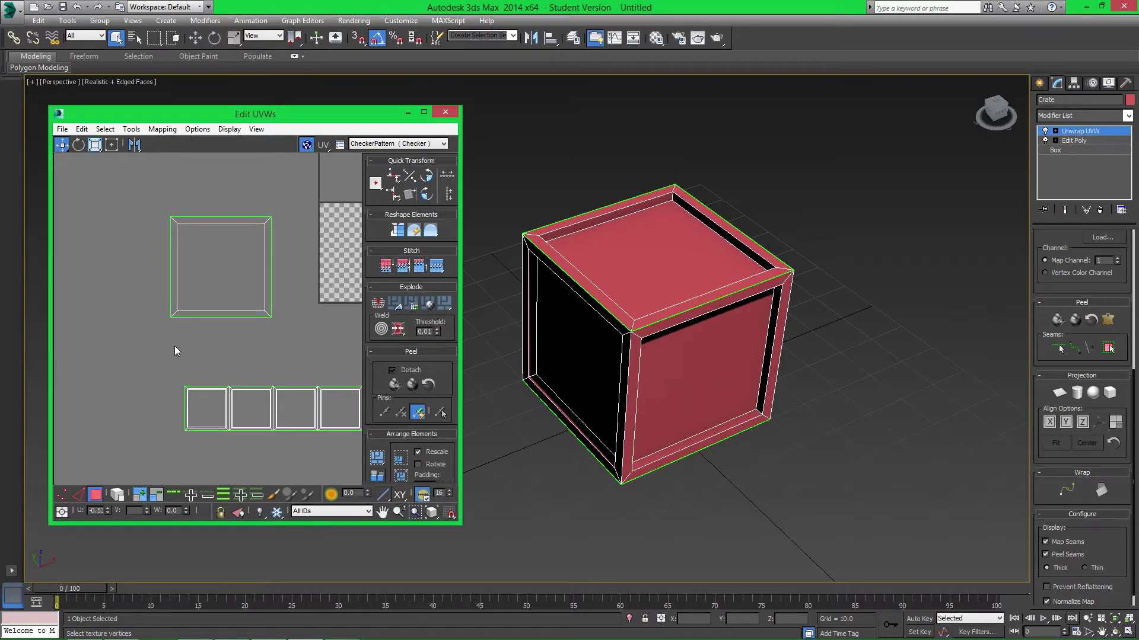
Turn on element selection, move one of the two stacked square shells beside the other, and clear the selection.
{"action": "left_click", "coordinate": [118, 500]}
{"action": "left_click", "coordinate": [227, 303]}
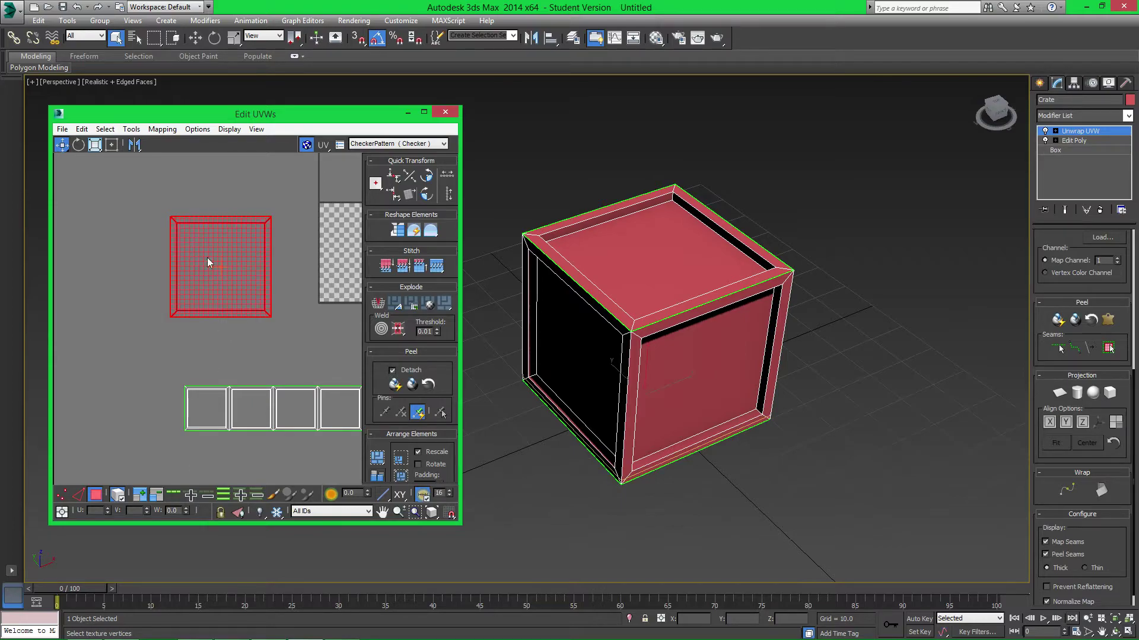
{"action": "scroll", "coordinate": [259, 263], "scroll_direction": "down", "scroll_amount": 3}
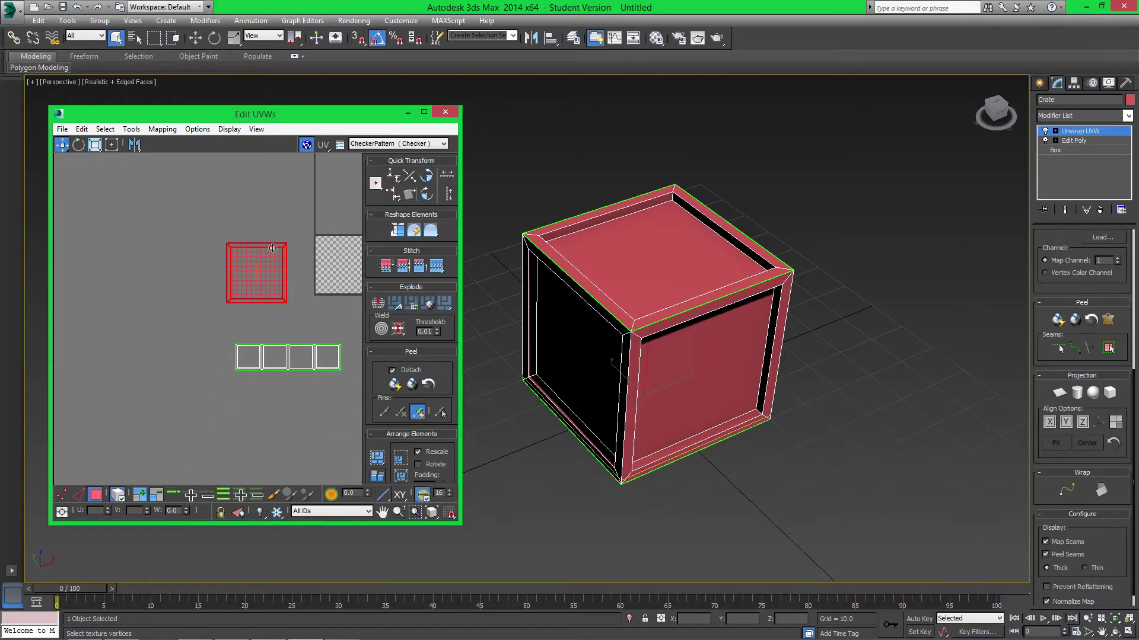
{"action": "left_click_drag", "start_coordinate": [279, 260], "coordinate": [193, 258]}
{"action": "left_click", "coordinate": [279, 246]}
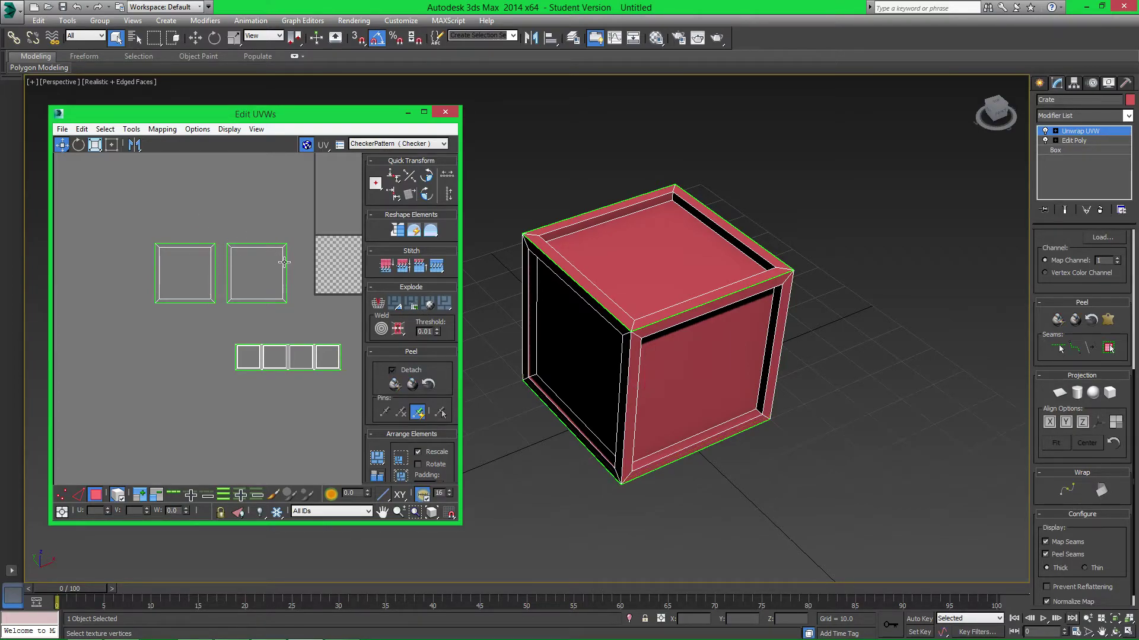
Examine the crate from directly above and from below, comparing its top and bottom with the two square UV shells.
{"action": "middle_click_drag", "start_coordinate": [283, 263], "coordinate": [226, 270]}
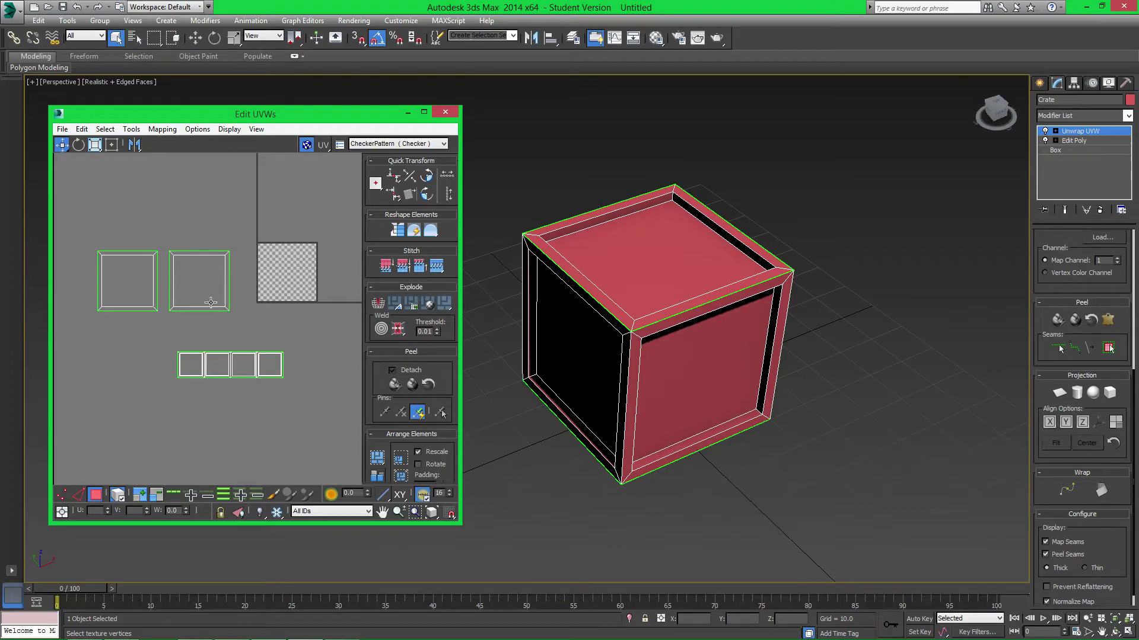
{"action": "middle_click_drag", "start_coordinate": [146, 221], "coordinate": [172, 189]}
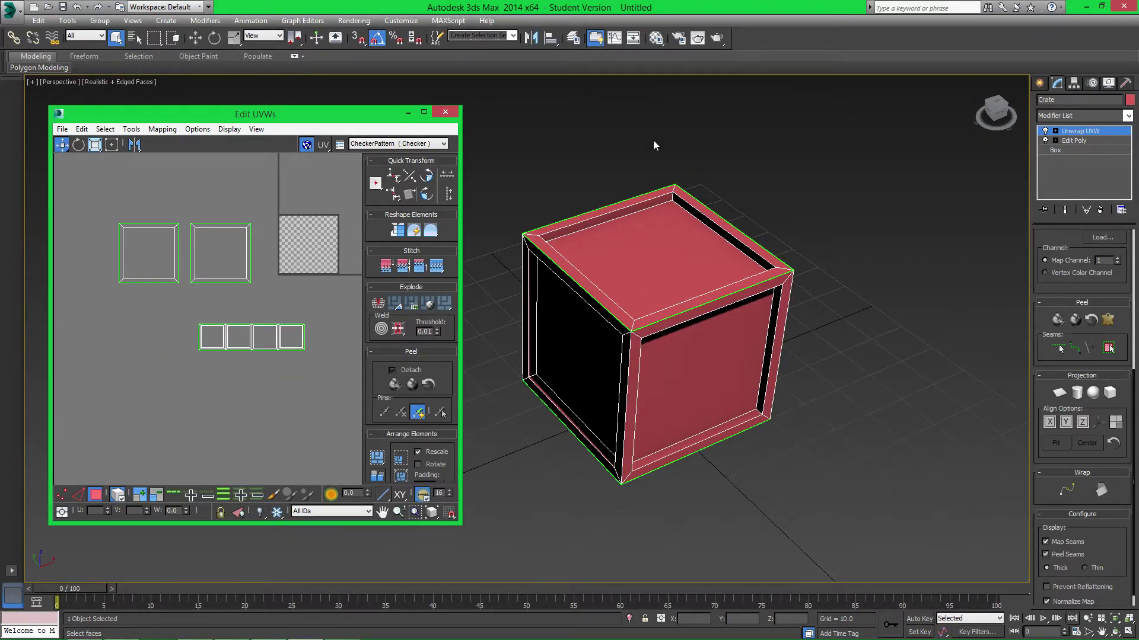
{"action": "left_click", "coordinate": [997, 108]}
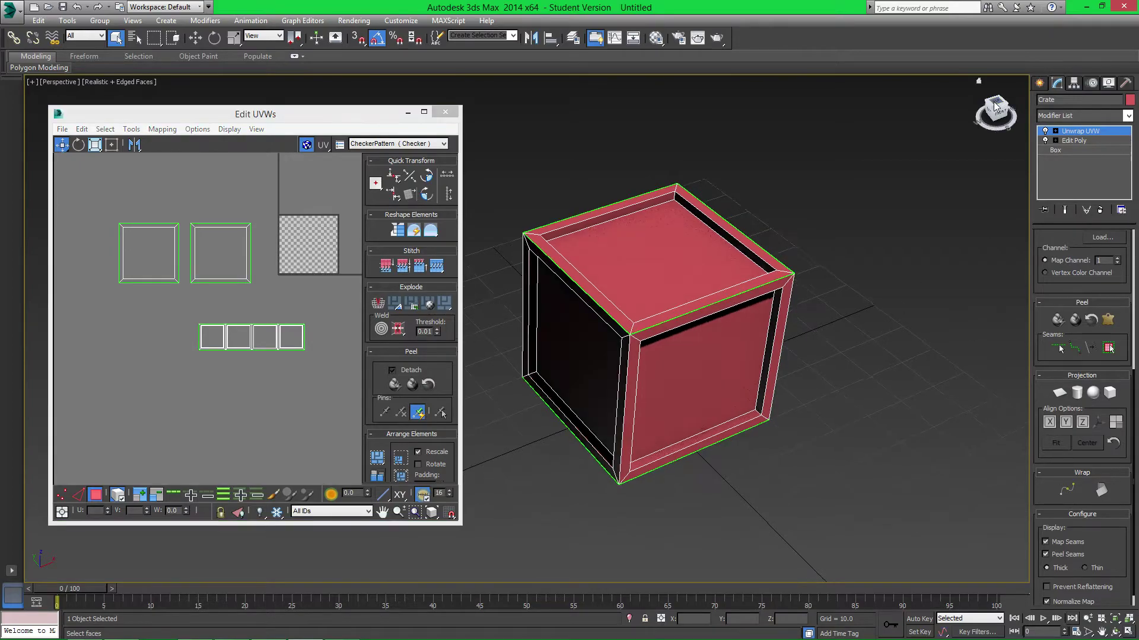
{"action": "middle_click_drag", "start_coordinate": [674, 260], "coordinate": [526, 269]}
{"action": "left_click_drag", "start_coordinate": [398, 114], "coordinate": [224, 138]}
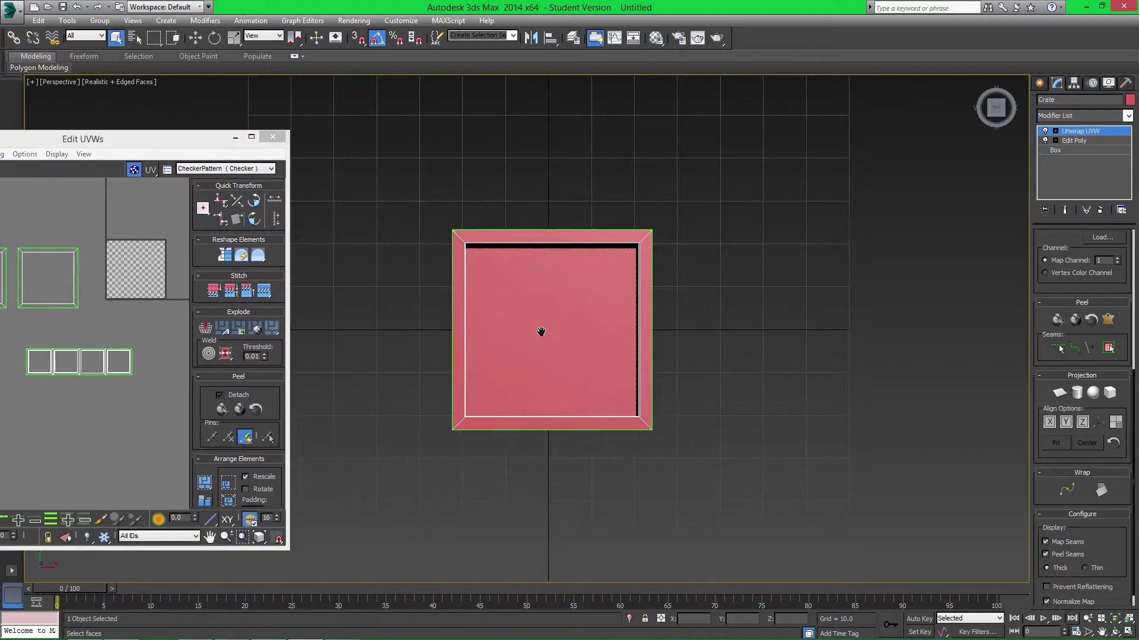
{"action": "middle_click_drag", "start_coordinate": [541, 330], "coordinate": [516, 330]}
{"action": "middle_click_drag", "start_coordinate": [570, 287], "coordinate": [544, 304]}
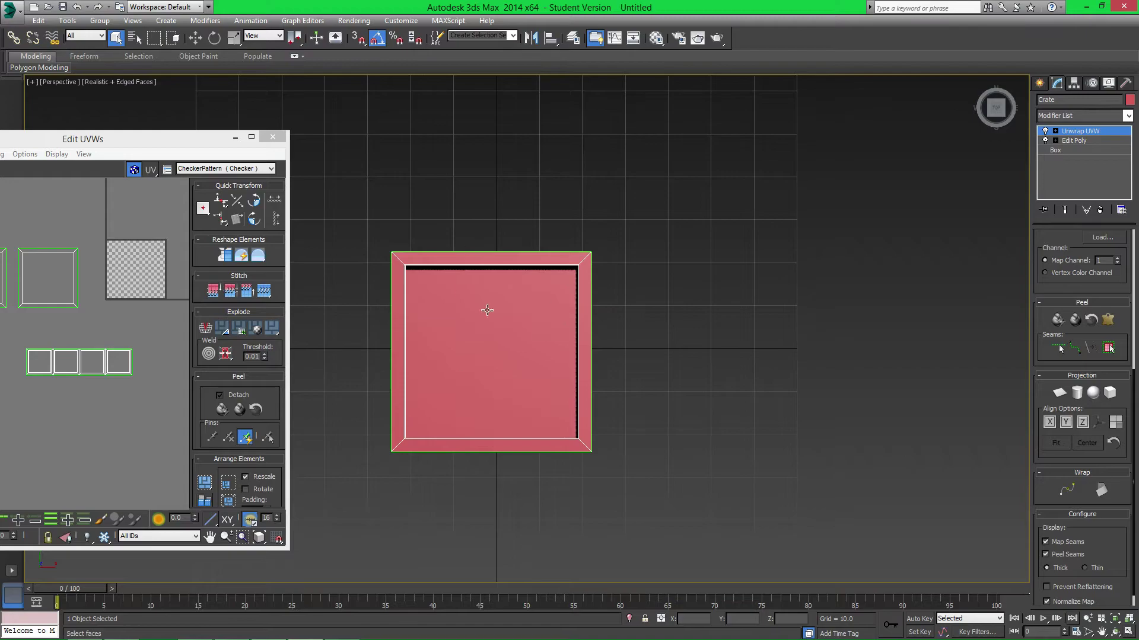
{"action": "left_click_drag", "start_coordinate": [142, 142], "coordinate": [163, 119]}
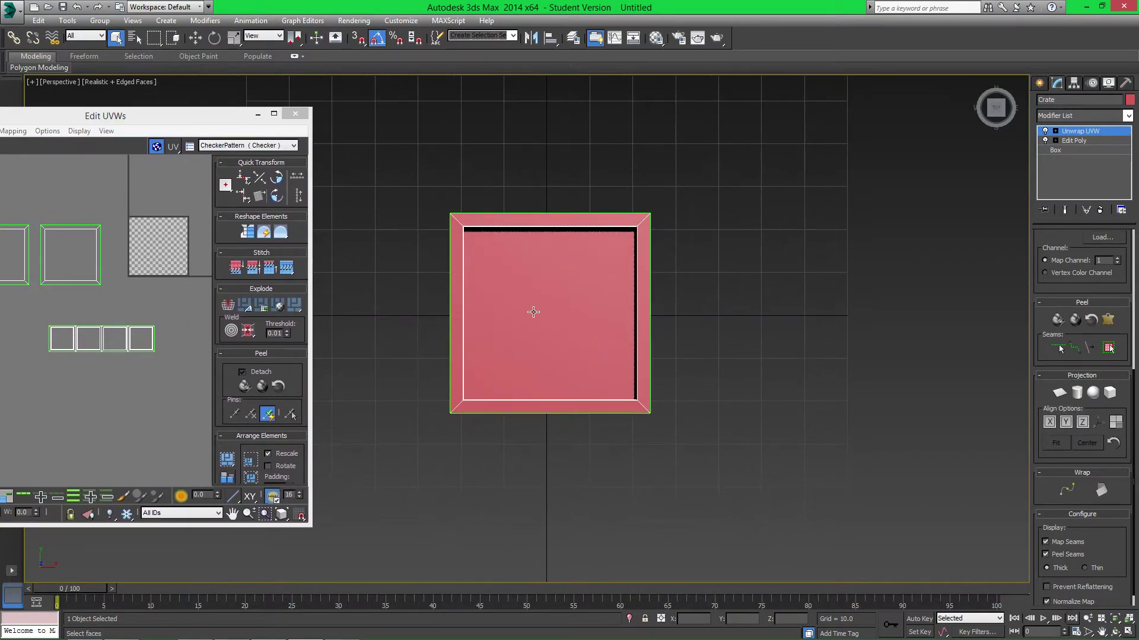
{"action": "middle_click_drag", "start_coordinate": [533, 381], "coordinate": [557, 364], "text": "alt"}
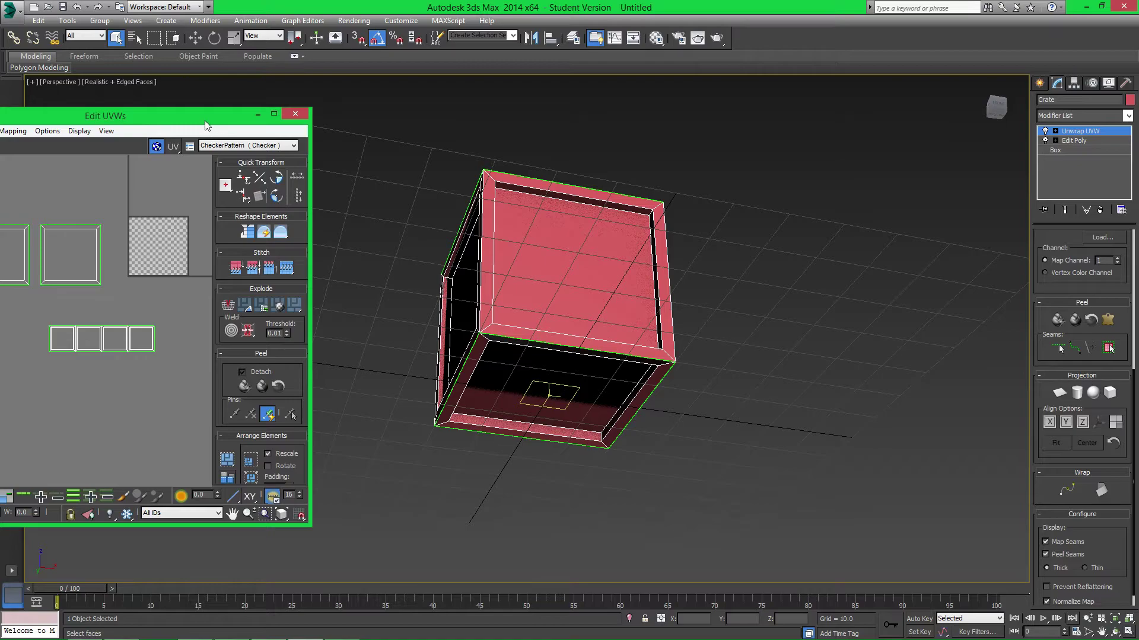
{"action": "left_click_drag", "start_coordinate": [208, 117], "coordinate": [382, 120]}
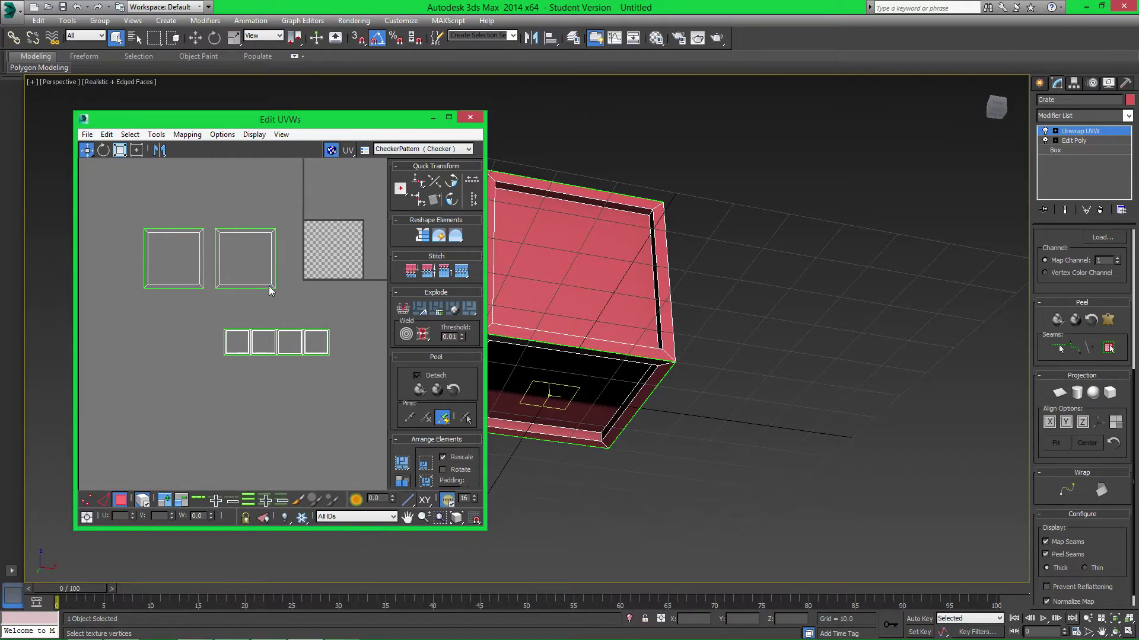
Check the two square UV shells for flipped faces with Select Inverted Polygons.
{"action": "middle_click_drag", "start_coordinate": [168, 234], "coordinate": [292, 344]}
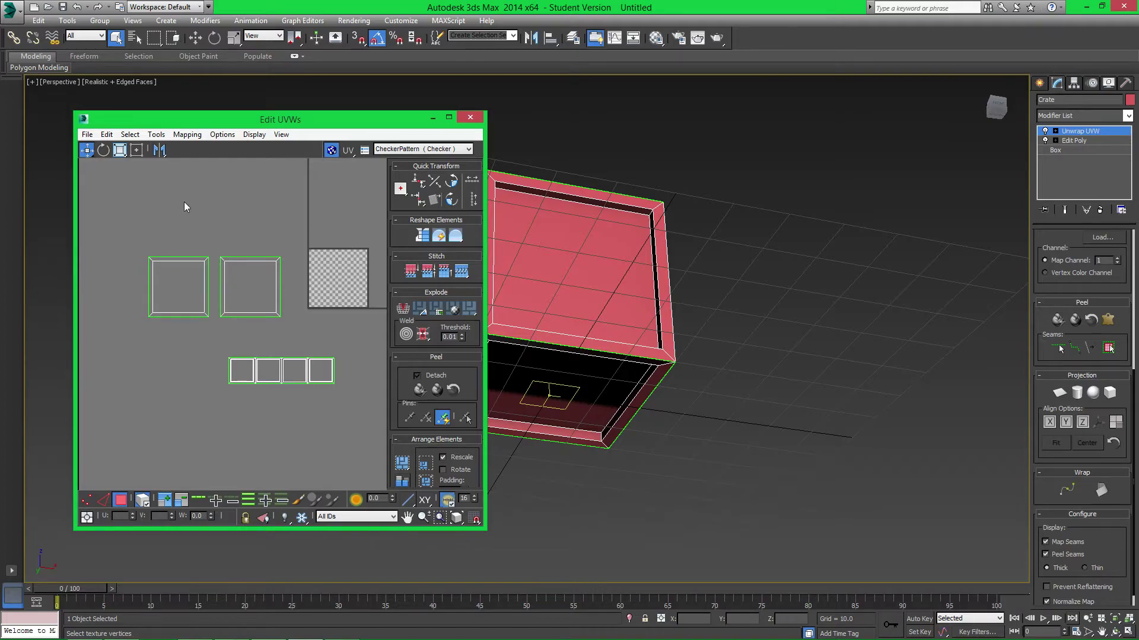
{"action": "left_click", "coordinate": [133, 136]}
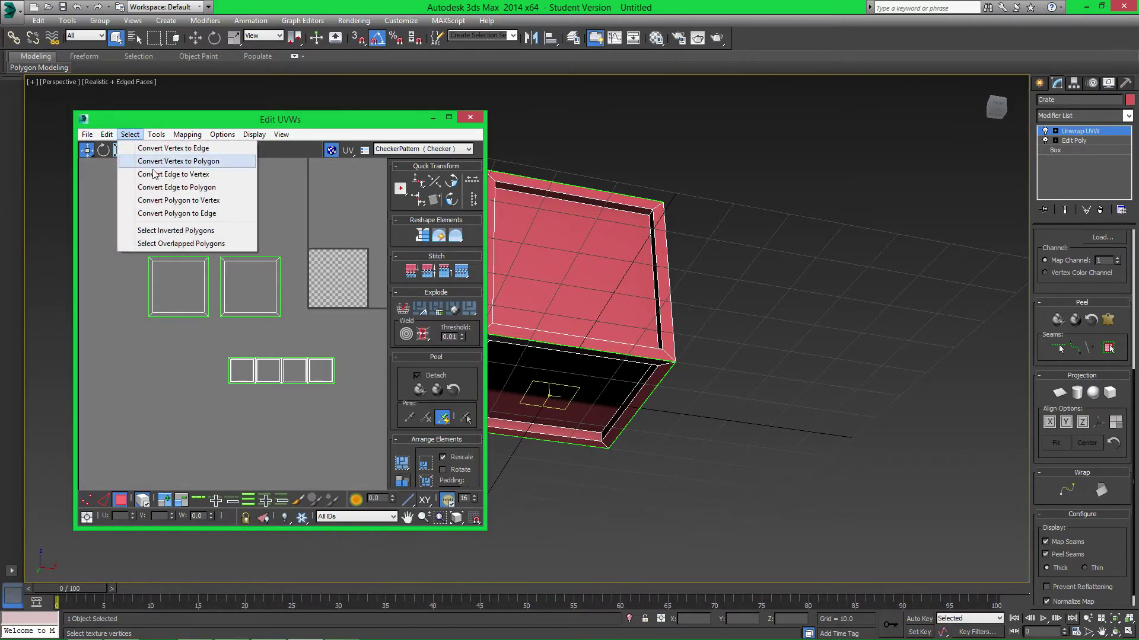
{"action": "left_click", "coordinate": [175, 231]}
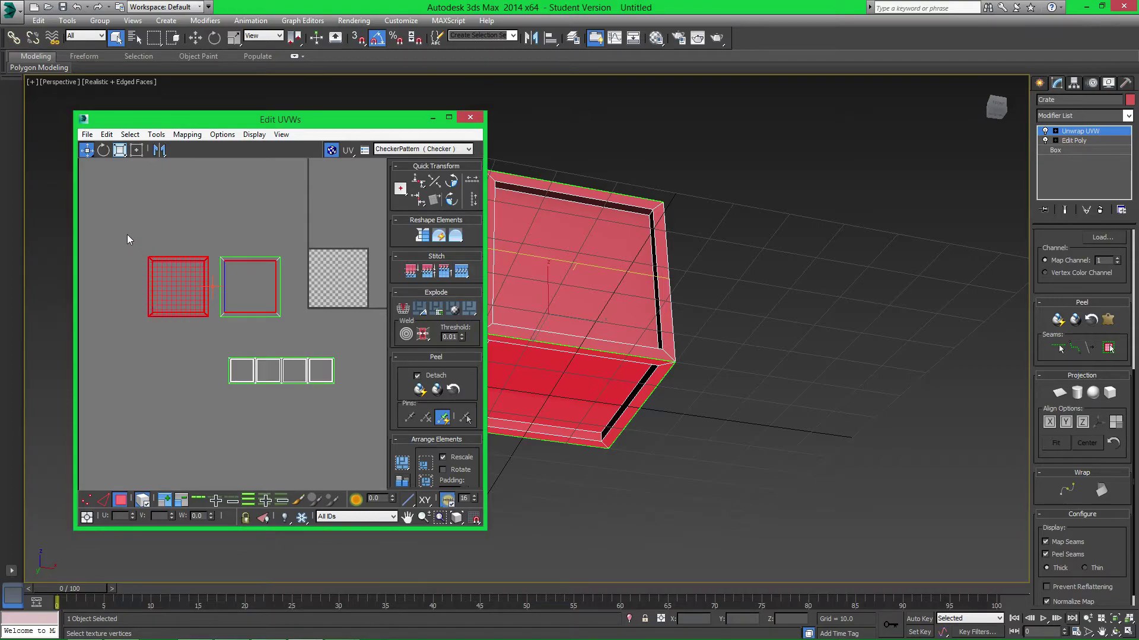
{"action": "left_click_drag", "start_coordinate": [208, 334], "coordinate": [208, 335]}
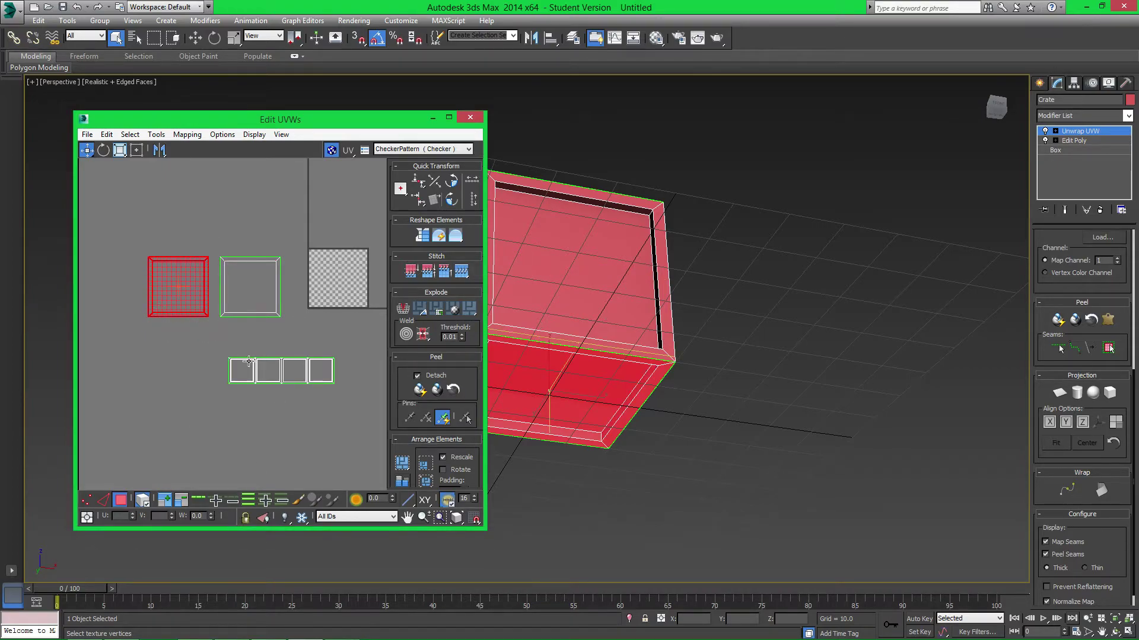
{"action": "left_click_drag", "start_coordinate": [212, 360], "coordinate": [213, 361]}
{"action": "left_click", "coordinate": [149, 503]}
{"action": "left_click", "coordinate": [130, 134]}
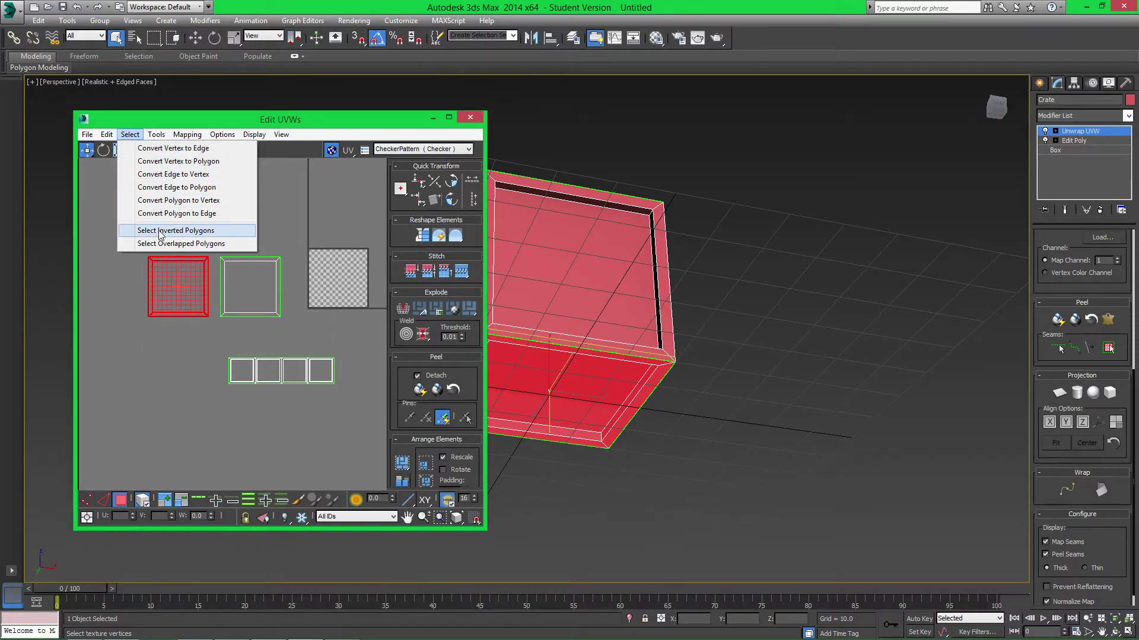
{"action": "left_click", "coordinate": [159, 231]}
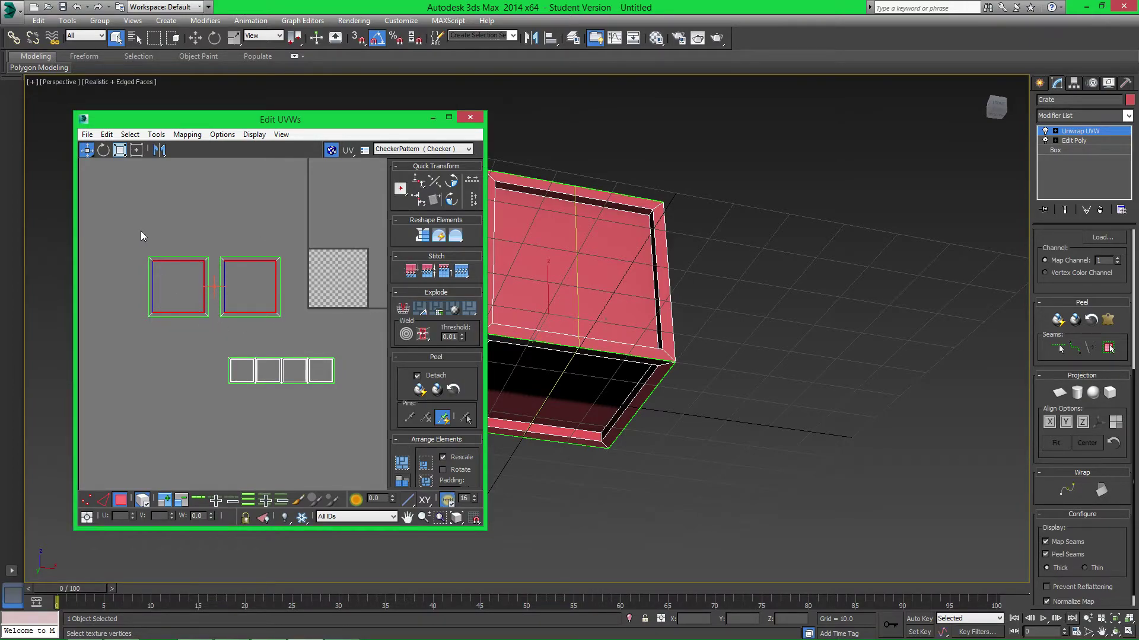
Select both square shells, relax them using Relax By Polygon Angles, and close the Relax Tool.
{"action": "left_click_drag", "start_coordinate": [120, 230], "coordinate": [284, 336]}
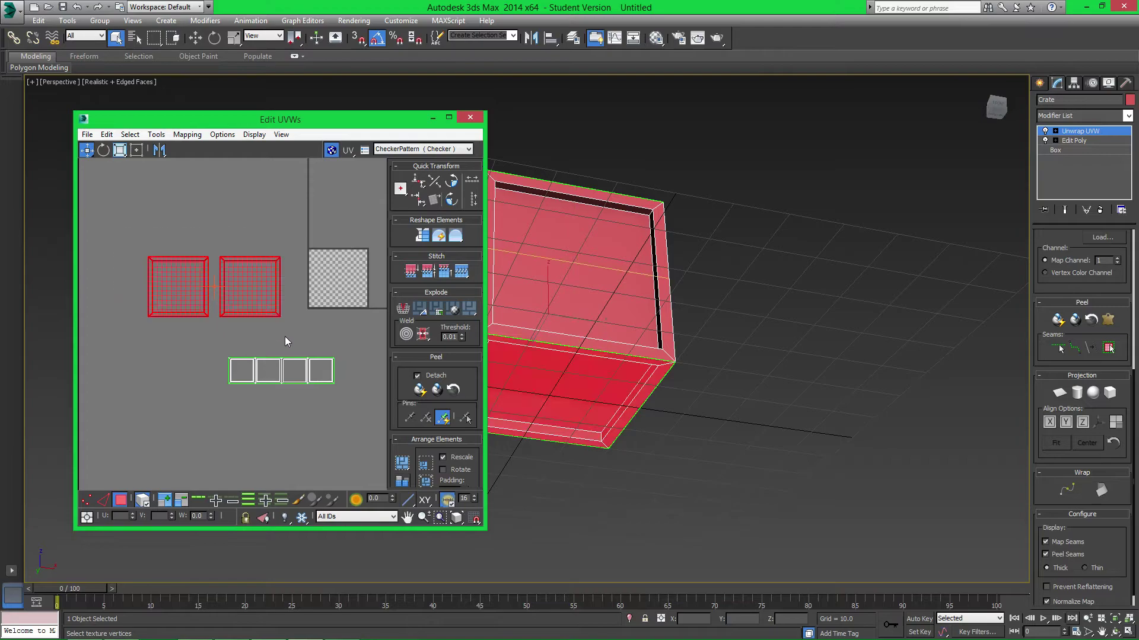
{"action": "left_click", "coordinate": [157, 135]}
{"action": "left_click", "coordinate": [195, 333]}
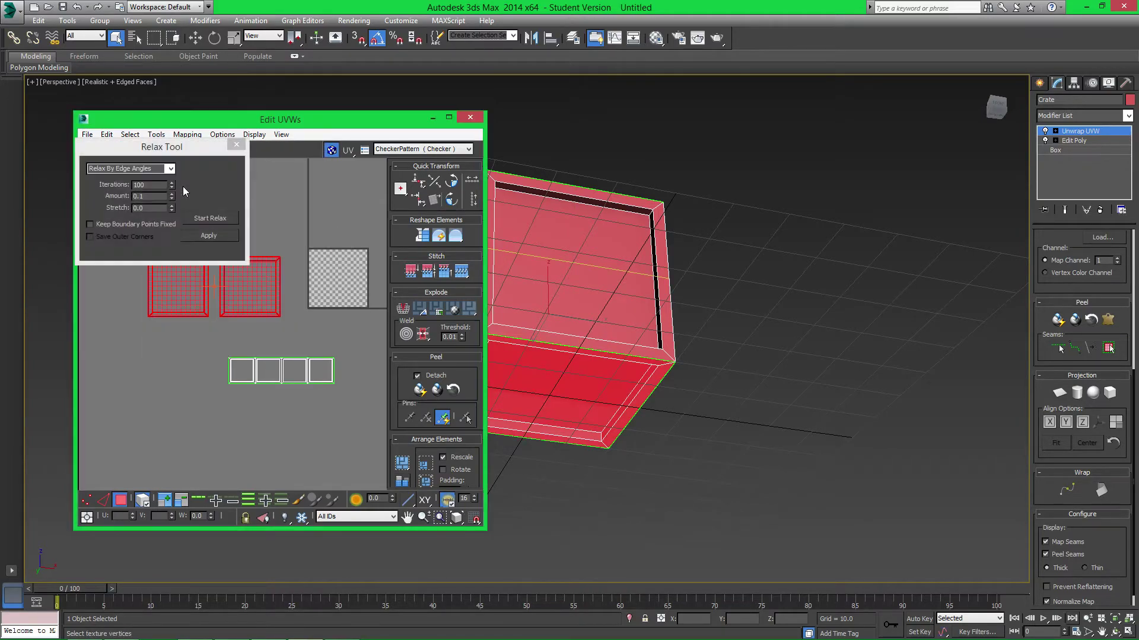
{"action": "left_click", "coordinate": [219, 220]}
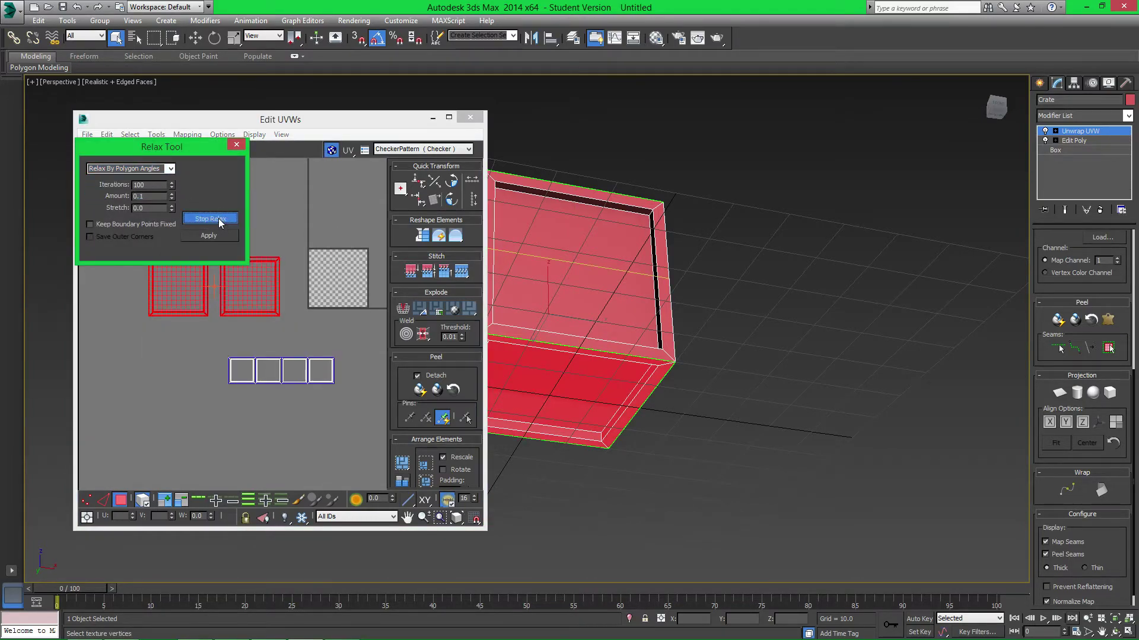
{"action": "left_click", "coordinate": [219, 220]}
{"action": "left_click", "coordinate": [236, 144]}
Move both relaxed square shells down close to the side strip and bring the left shell nearer to the right one.
{"action": "scroll", "coordinate": [265, 208], "scroll_direction": "down", "scroll_amount": 2}
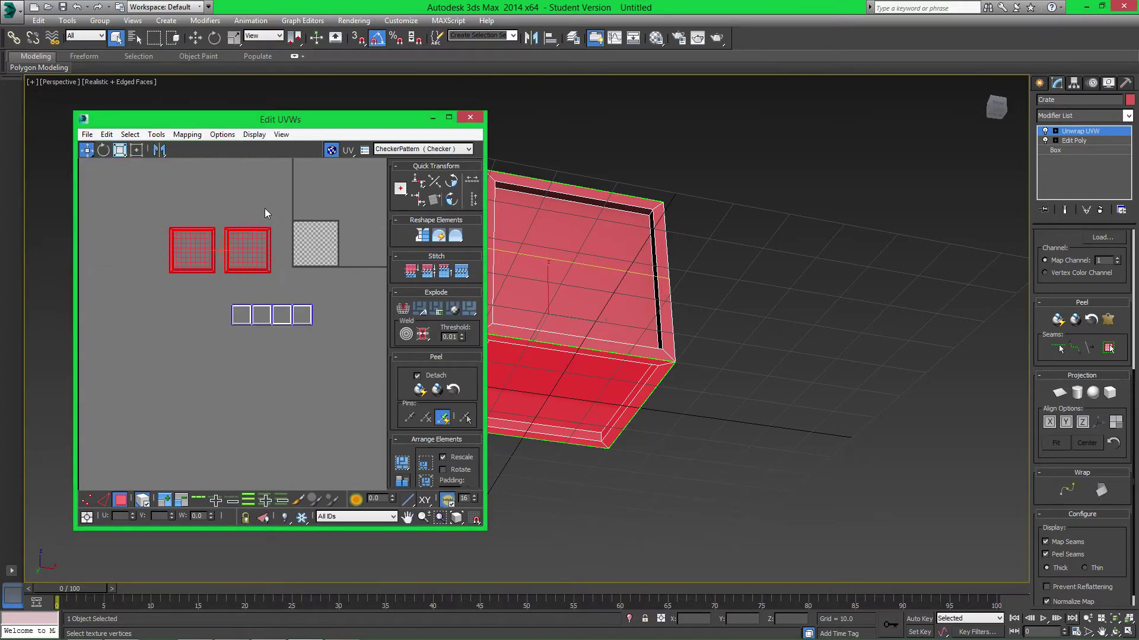
{"action": "left_click_drag", "start_coordinate": [257, 250], "coordinate": [203, 279]}
{"action": "left_click", "coordinate": [196, 267]}
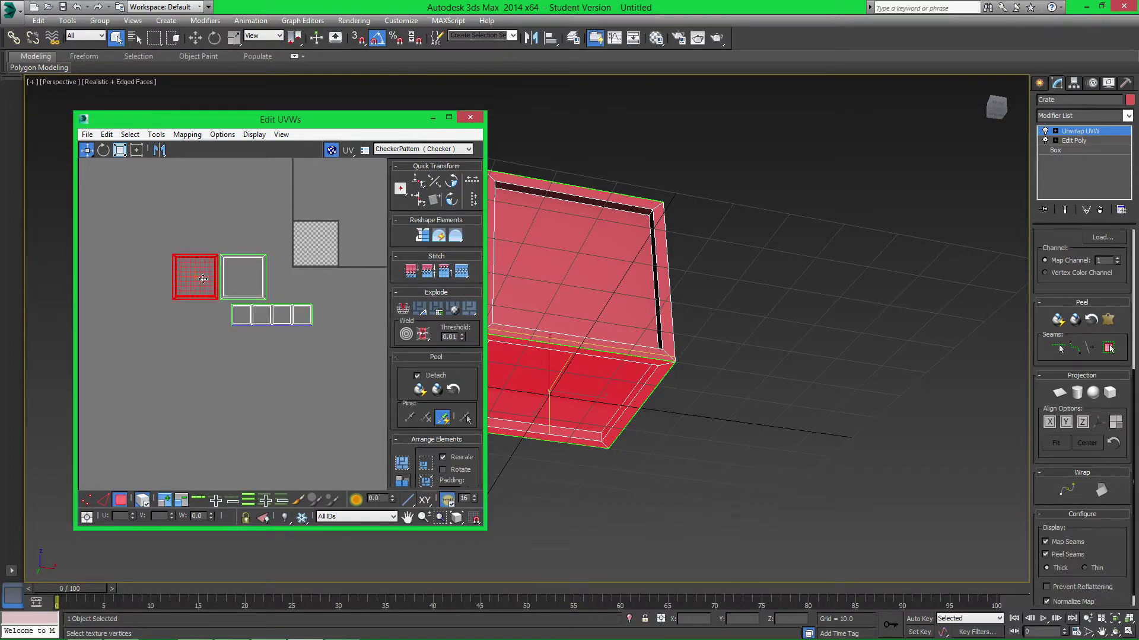
{"action": "middle_click_drag", "start_coordinate": [261, 276], "coordinate": [268, 270]}
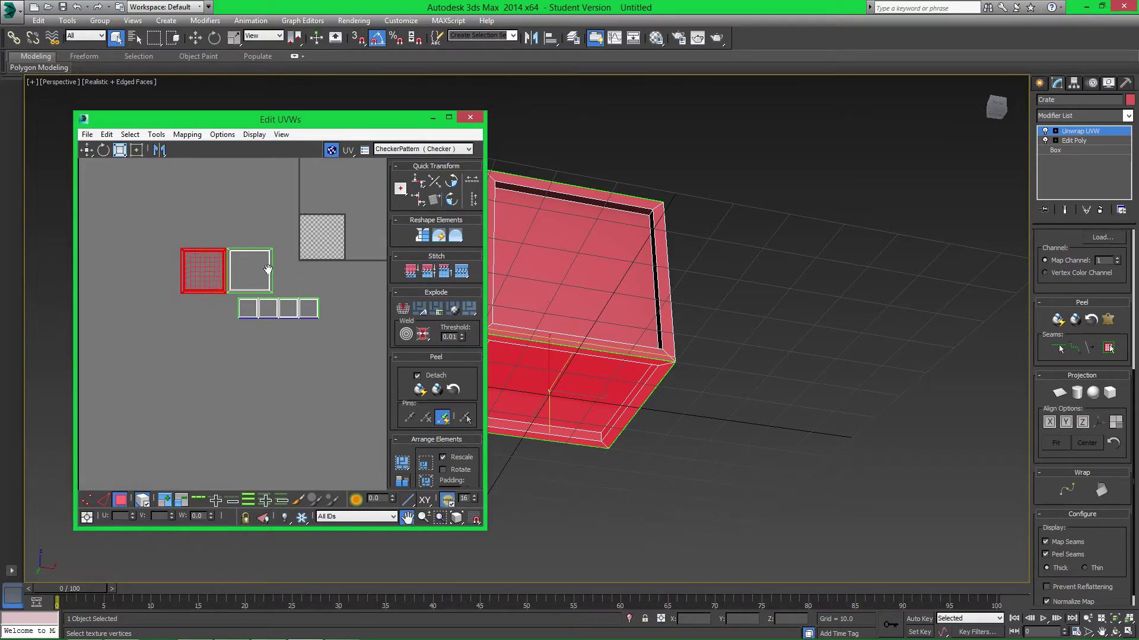
Move the selected square shell farther from the other, and bring the second square shell close beside it.
{"action": "scroll", "coordinate": [234, 286], "scroll_direction": "up", "scroll_amount": 3}
{"action": "scroll", "coordinate": [234, 286], "scroll_direction": "down", "scroll_amount": 1}
{"action": "left_click", "coordinate": [254, 247]}
{"action": "left_click", "coordinate": [161, 245]}
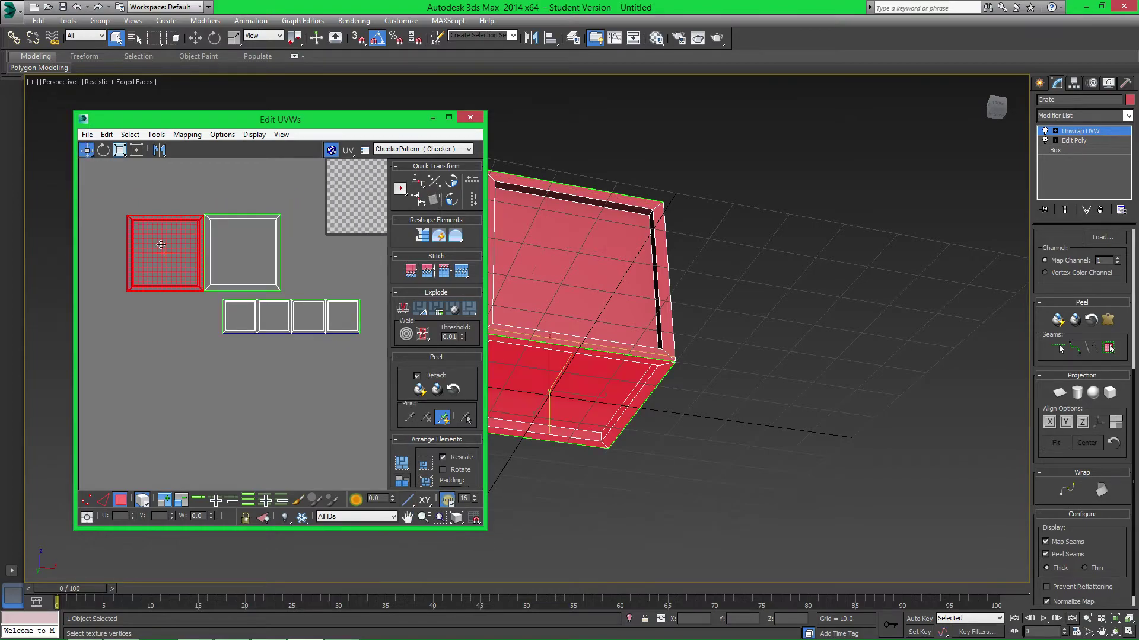
{"action": "left_click_drag", "start_coordinate": [174, 261], "coordinate": [147, 261]}
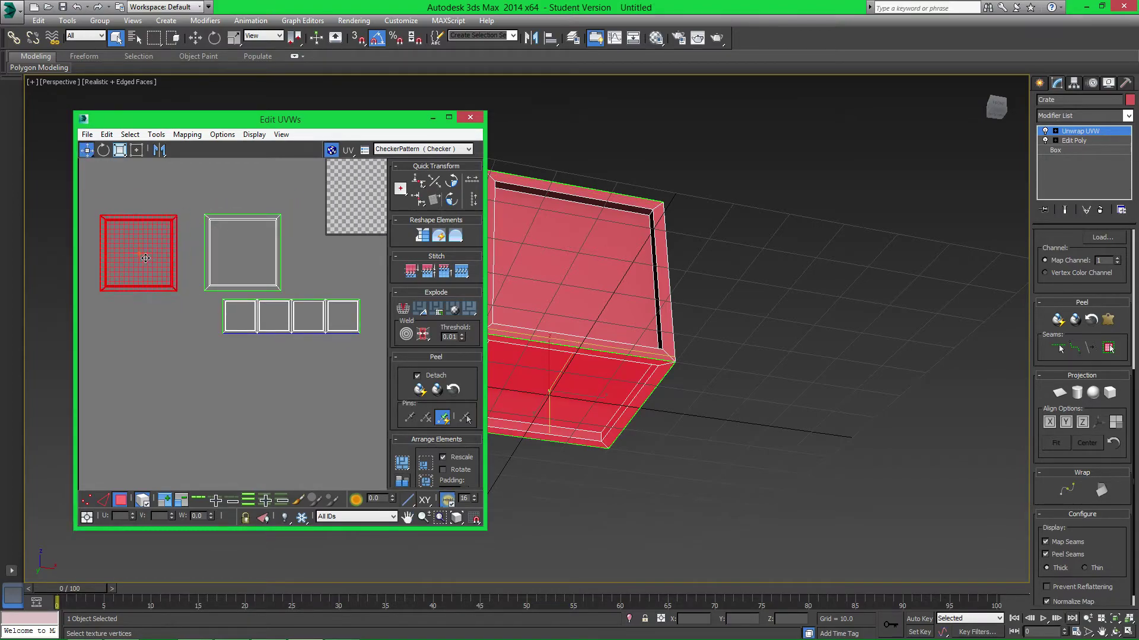
{"action": "left_click_drag", "start_coordinate": [256, 255], "coordinate": [232, 255]}
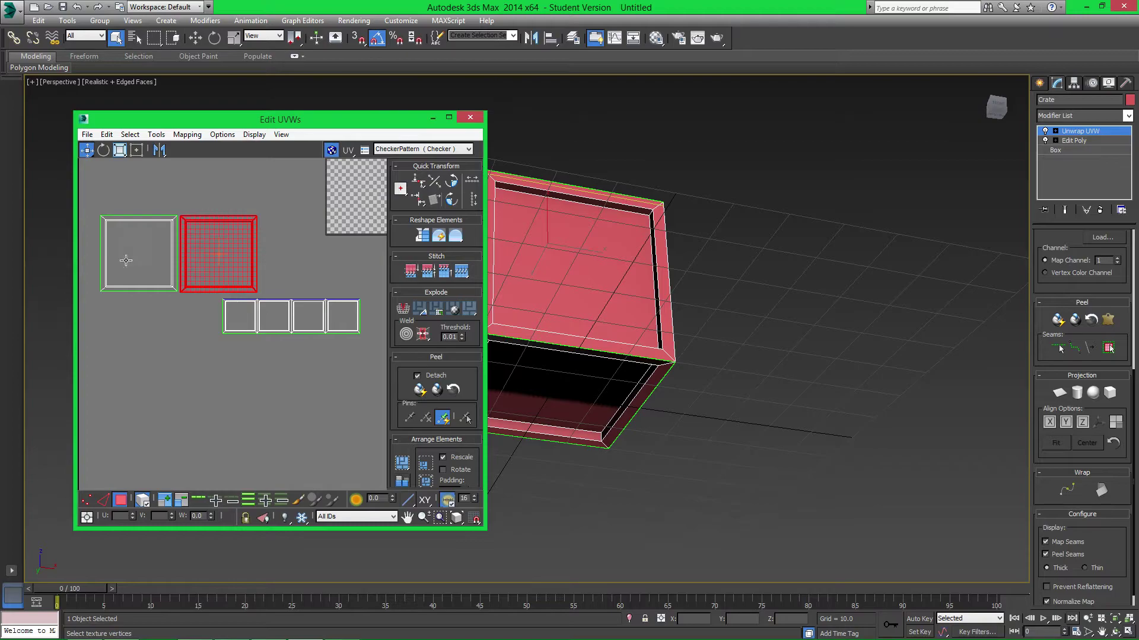
Check which crate faces belong to each square shell and the side strip by selecting the UV shells in turn.
{"action": "left_click", "coordinate": [188, 188]}
{"action": "left_click", "coordinate": [153, 245]}
{"action": "left_click", "coordinate": [233, 245]}
{"action": "left_click", "coordinate": [344, 332]}
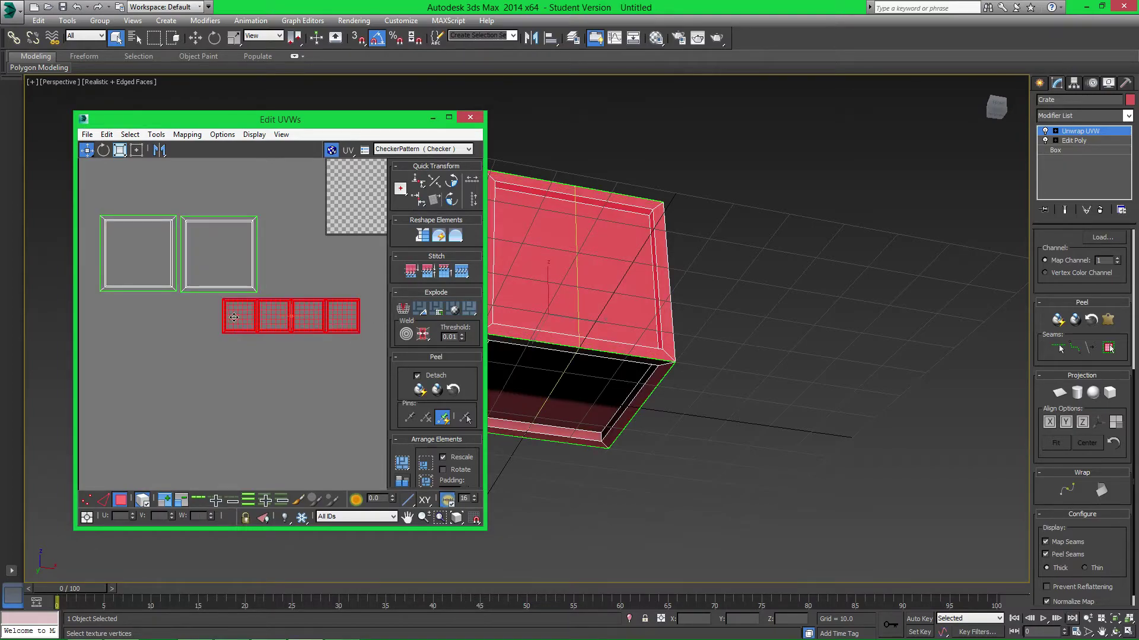
{"action": "left_click", "coordinate": [320, 376]}
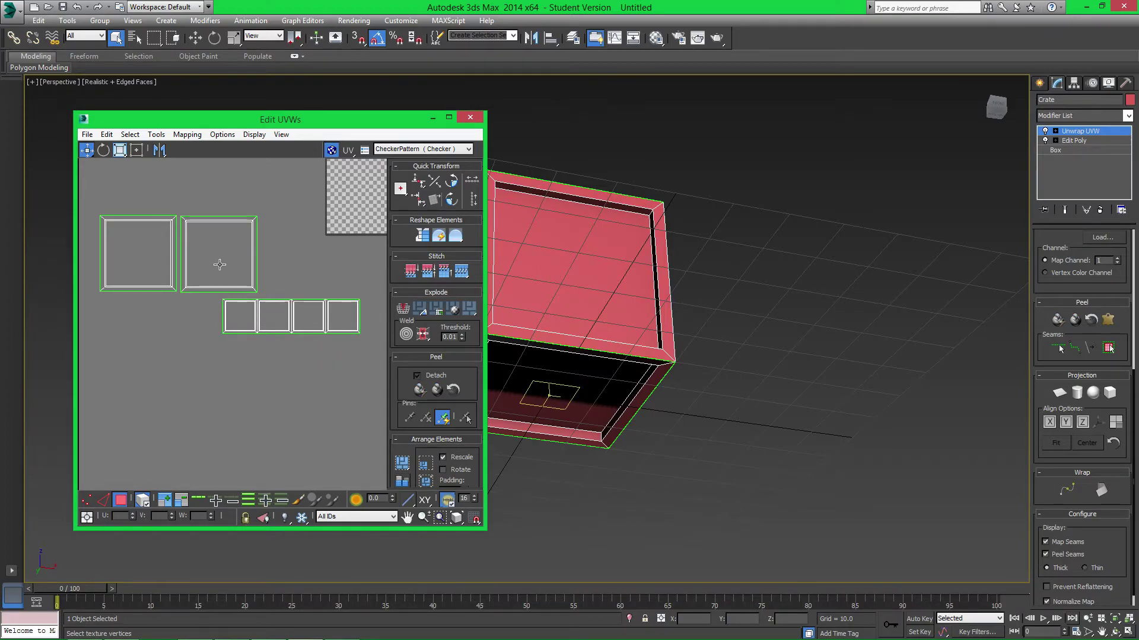
{"action": "middle_click_drag", "start_coordinate": [563, 285], "coordinate": [585, 186], "text": "alt"}
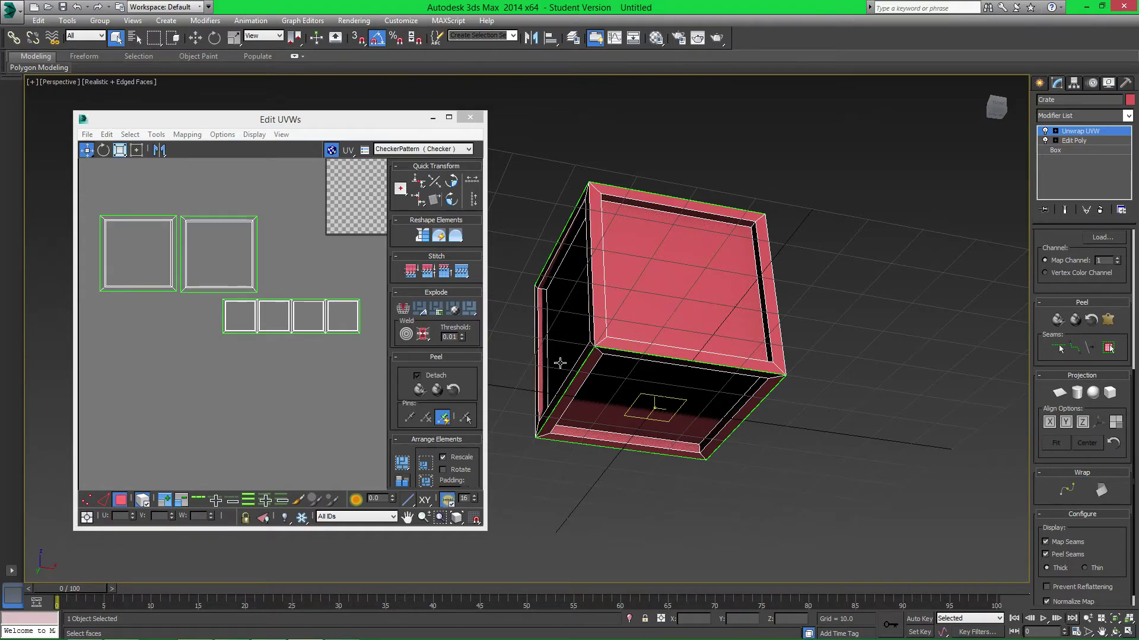
Place the square shell nearest the side strip directly above the strip's middle panels.
{"action": "left_click", "coordinate": [241, 250]}
{"action": "left_click_drag", "start_coordinate": [235, 254], "coordinate": [256, 239]}
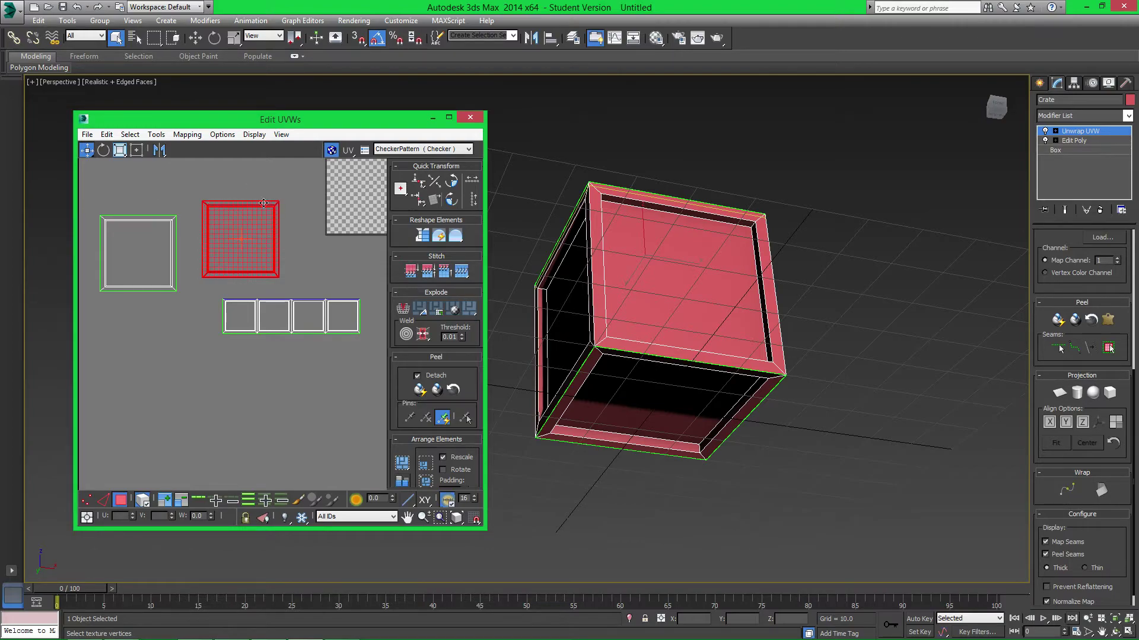
{"action": "mouse_move", "coordinate": [229, 224]}
{"action": "left_mouse_down"}
{"action": "mouse_move", "coordinate": [128, 233]}
{"action": "mouse_move", "coordinate": [211, 229]}
{"action": "mouse_move", "coordinate": [147, 256]}
{"action": "mouse_move", "coordinate": [236, 253]}
{"action": "mouse_move", "coordinate": [252, 241]}
{"action": "mouse_move", "coordinate": [237, 225]}
{"action": "left_mouse_up"}
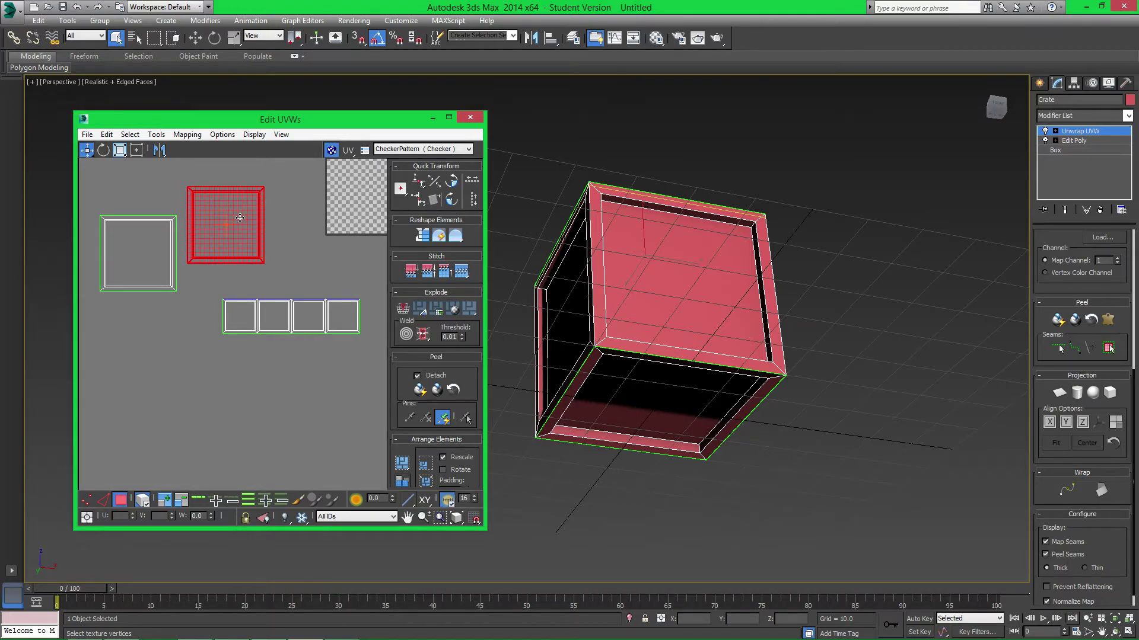
{"action": "left_click_drag", "start_coordinate": [239, 218], "coordinate": [287, 249]}
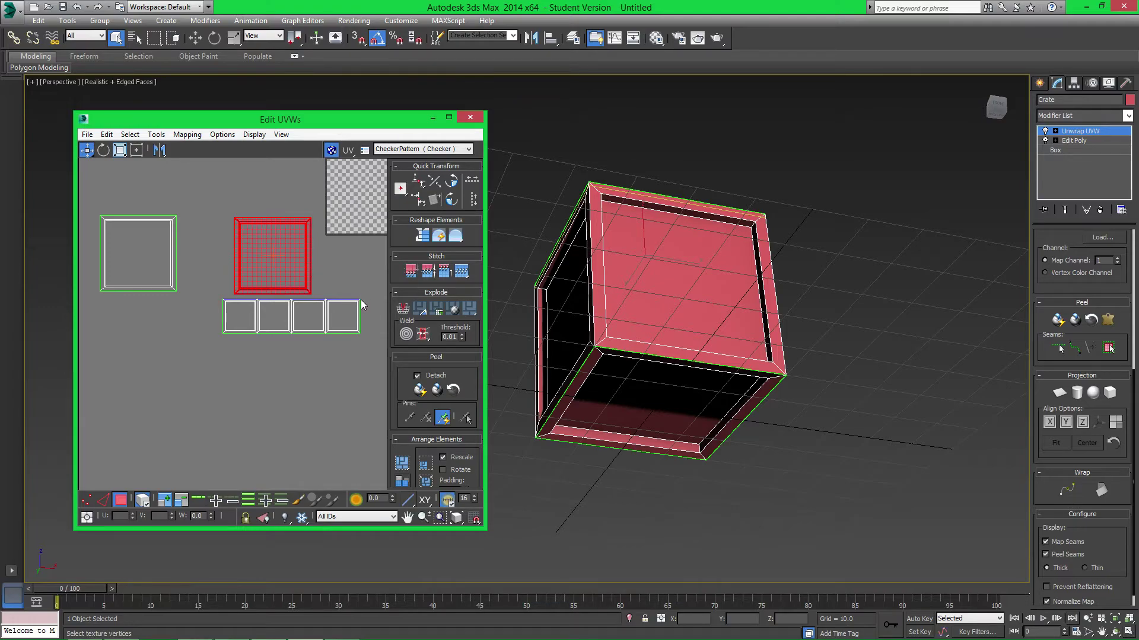
{"action": "left_click_drag", "start_coordinate": [277, 265], "coordinate": [279, 265]}
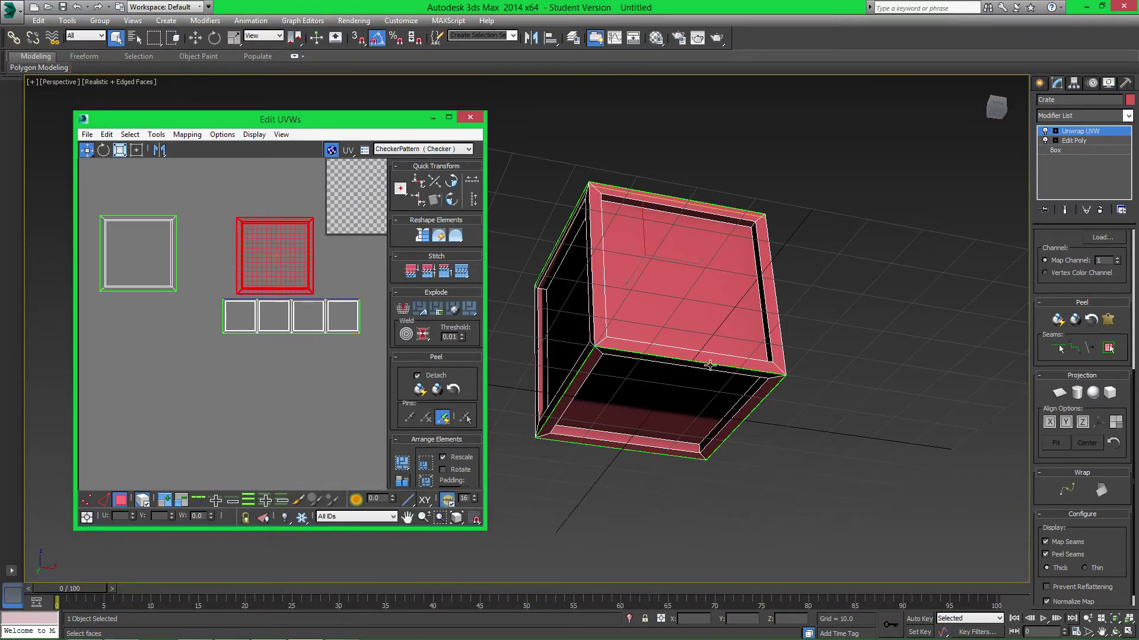
Place the remaining square shell below the side strip, roughly aligned with the upper square shell, and clear the selection.
{"action": "middle_click_drag", "start_coordinate": [569, 150], "coordinate": [592, 238], "text": "alt"}
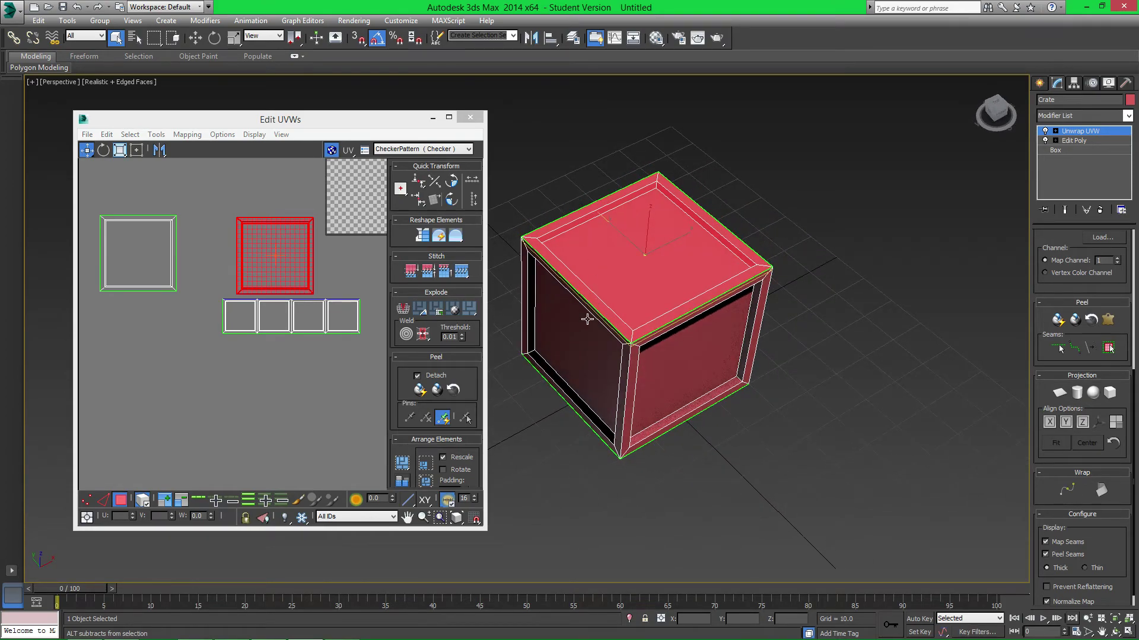
{"action": "middle_click_drag", "start_coordinate": [587, 319], "coordinate": [577, 276], "text": "alt"}
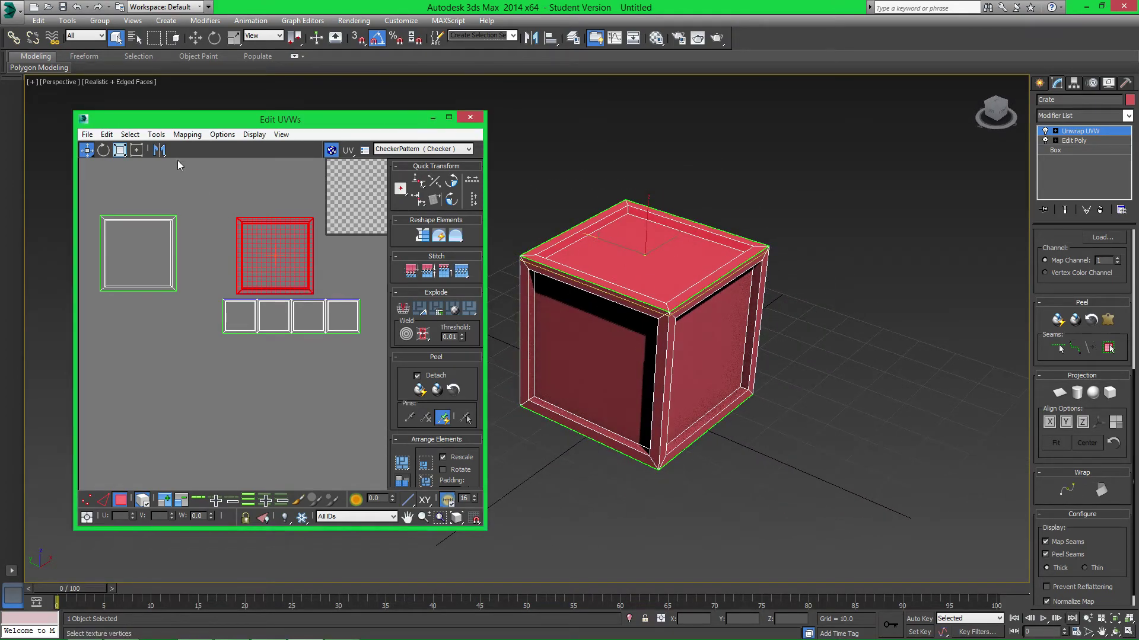
{"action": "left_click", "coordinate": [135, 238]}
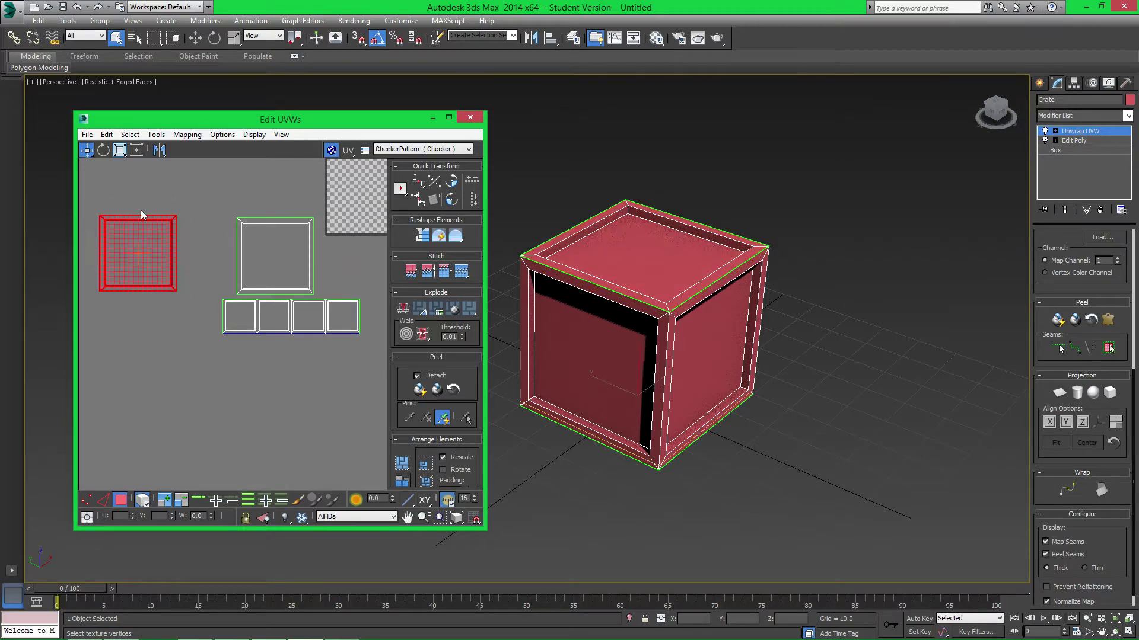
{"action": "left_click_drag", "start_coordinate": [135, 238], "coordinate": [269, 369]}
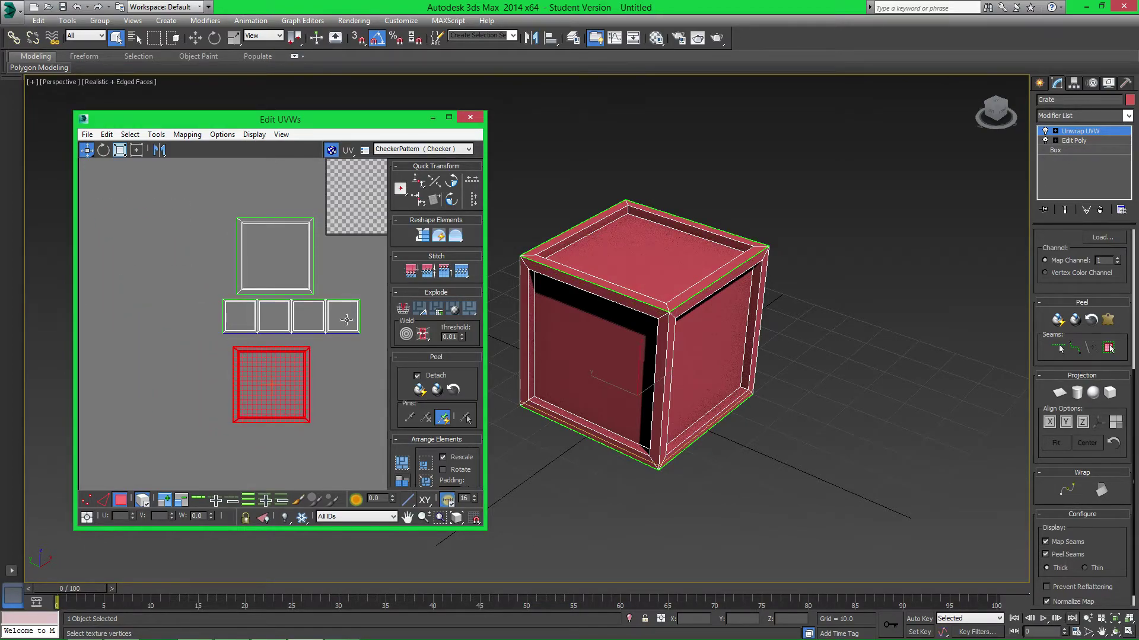
{"action": "left_click", "coordinate": [180, 367]}
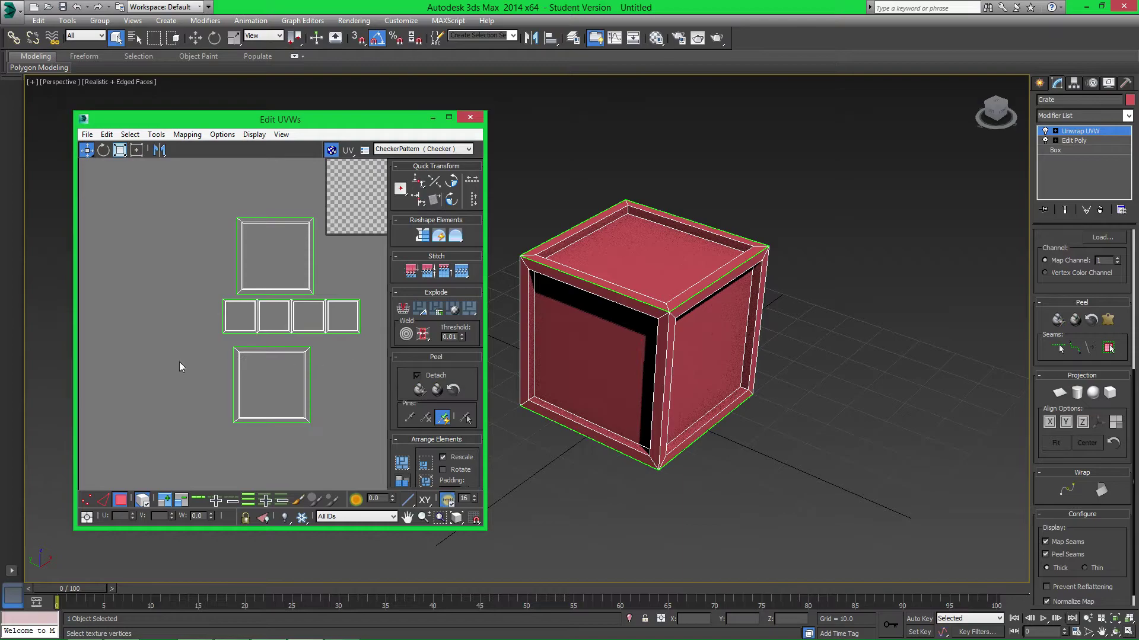
Switch to edge selection and turn off Select By Element so single edges of the side strip can be picked.
{"action": "left_click", "coordinate": [103, 500]}
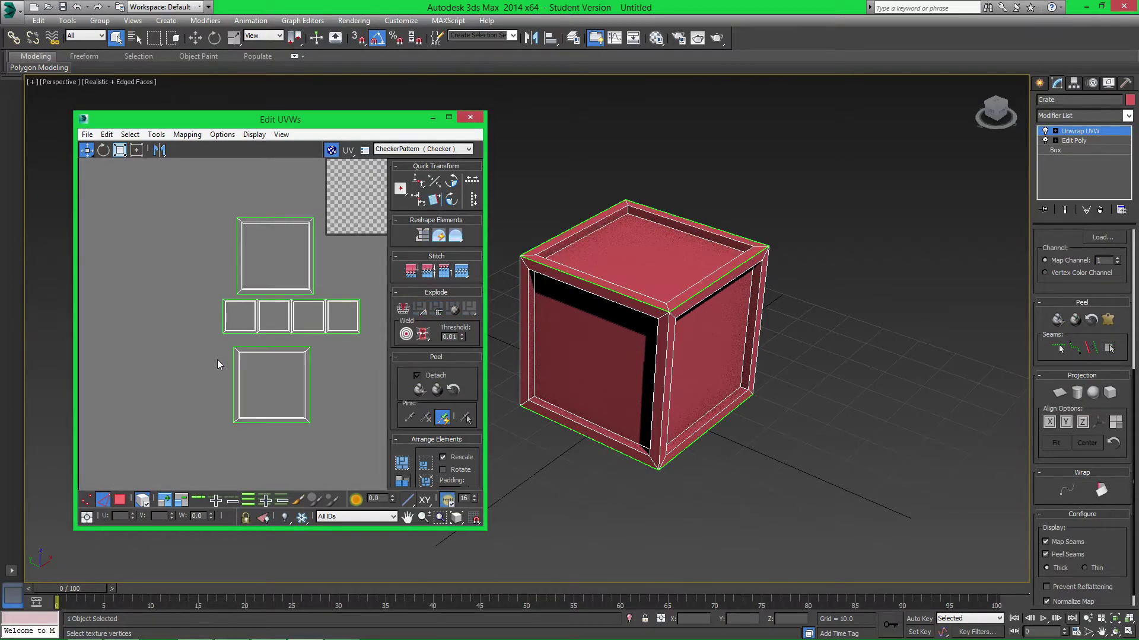
{"action": "scroll", "coordinate": [217, 359], "scroll_direction": "up", "scroll_amount": 3}
{"action": "middle_click_drag", "start_coordinate": [315, 280], "coordinate": [165, 301]}
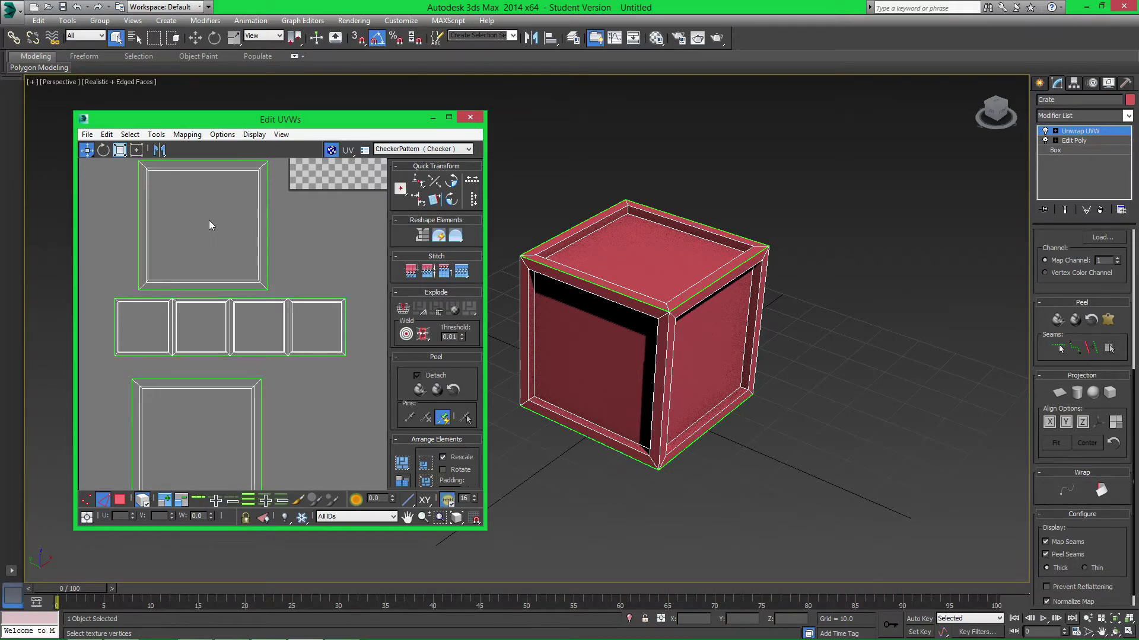
{"action": "middle_click_drag", "start_coordinate": [223, 326], "coordinate": [278, 329]}
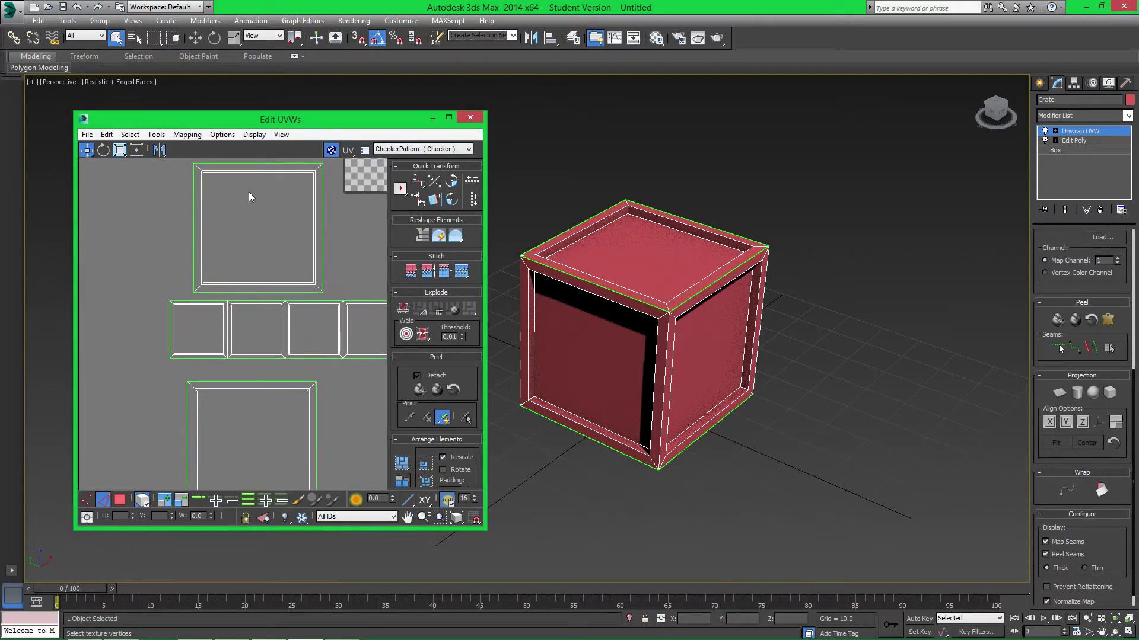
{"action": "scroll", "coordinate": [251, 298], "scroll_direction": "up", "scroll_amount": 2}
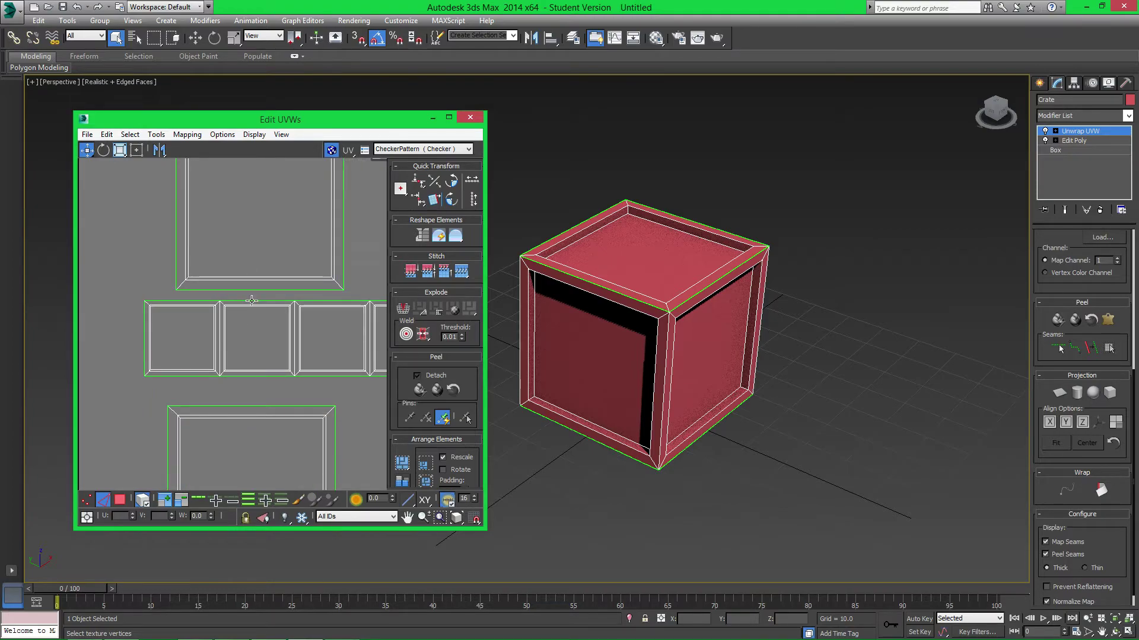
{"action": "middle_click_drag", "start_coordinate": [282, 288], "coordinate": [196, 295]}
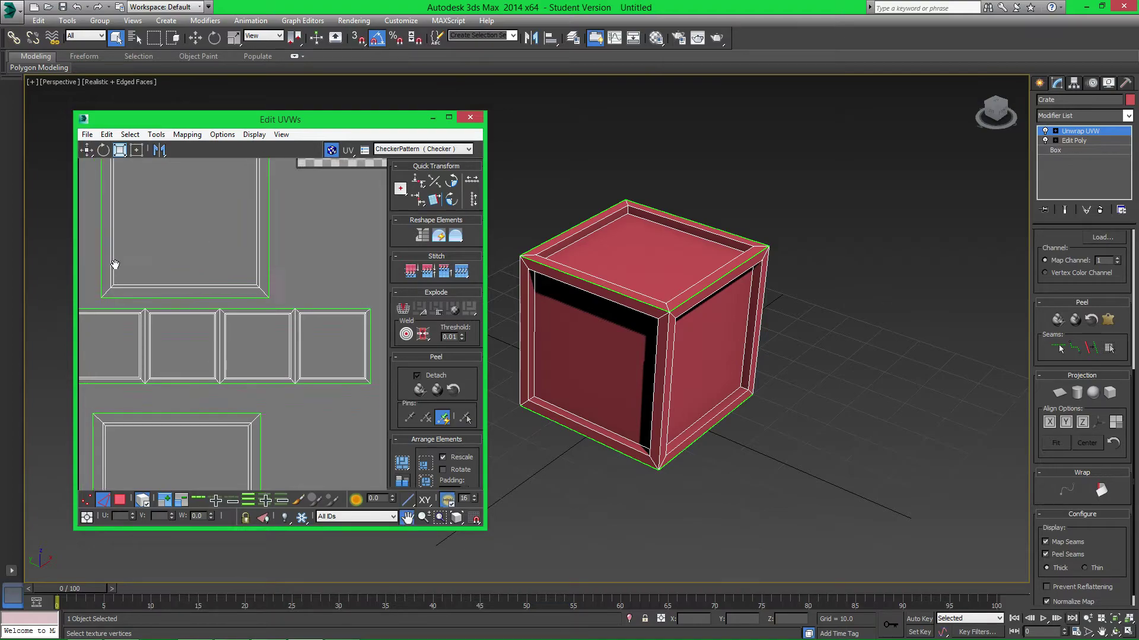
{"action": "middle_click_drag", "start_coordinate": [156, 308], "coordinate": [254, 309]}
{"action": "left_click", "coordinate": [258, 306]}
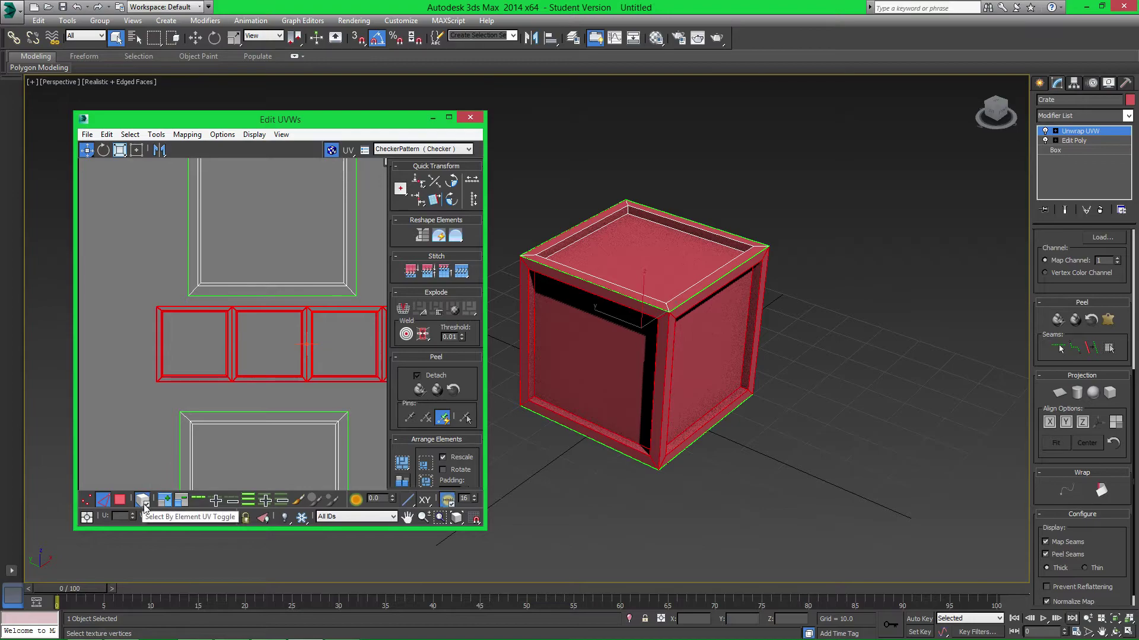
{"action": "left_click", "coordinate": [300, 320]}
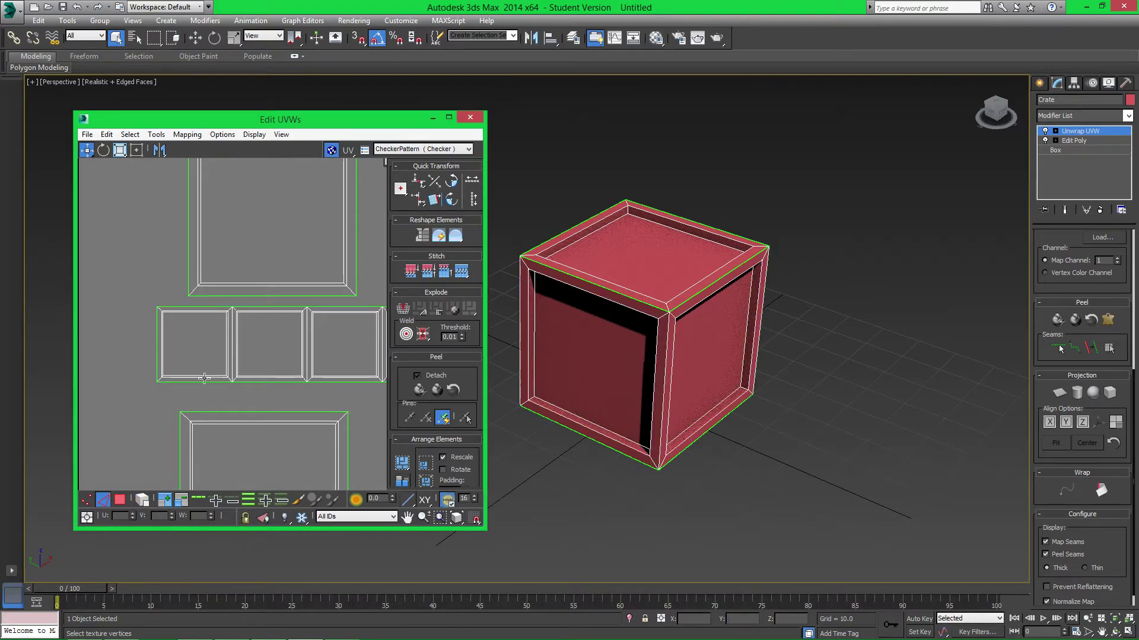
Stitch the upper square shell to the top edge of the strip's second panel, with Align Clusters and Scale Clusters on.
{"action": "left_click", "coordinate": [287, 307]}
{"action": "left_click", "coordinate": [156, 135]}
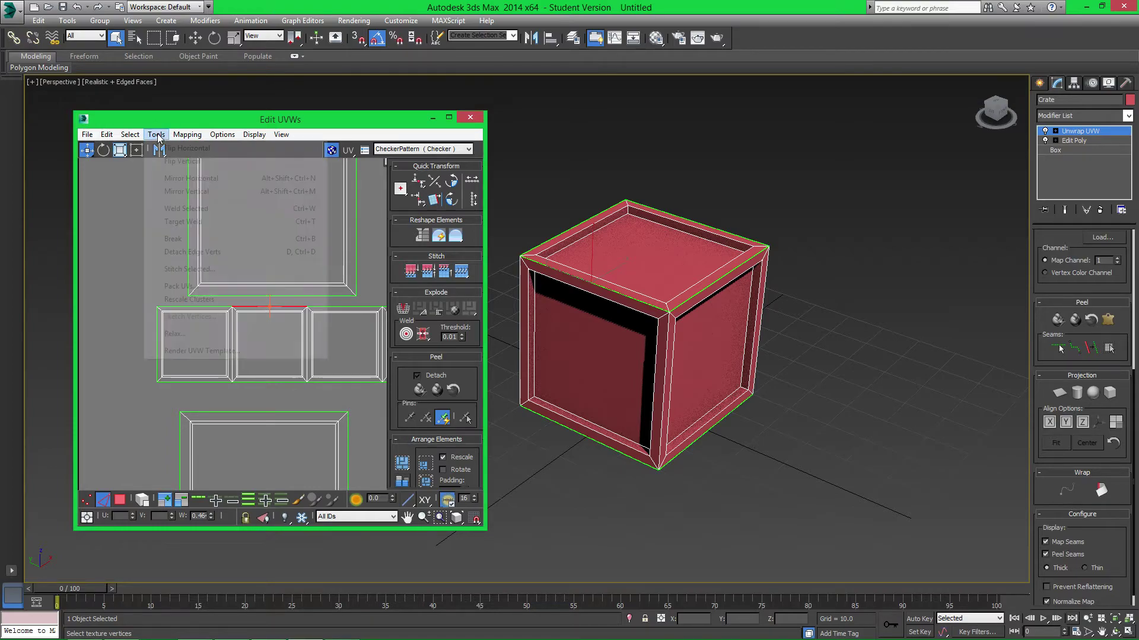
{"action": "left_click", "coordinate": [188, 270]}
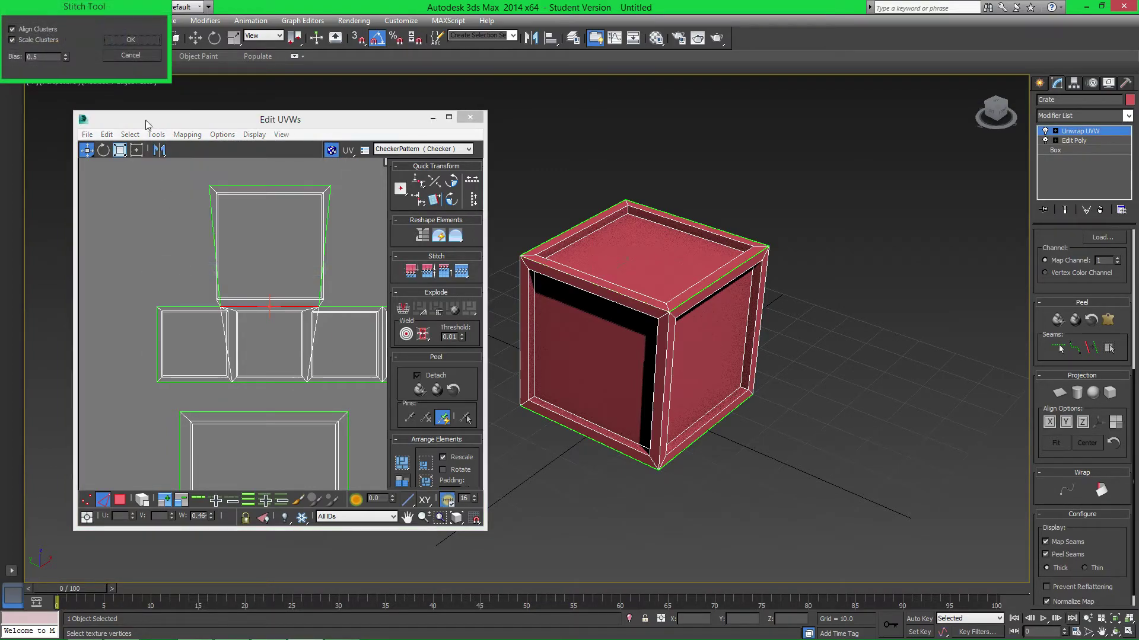
{"action": "left_click", "coordinate": [140, 43]}
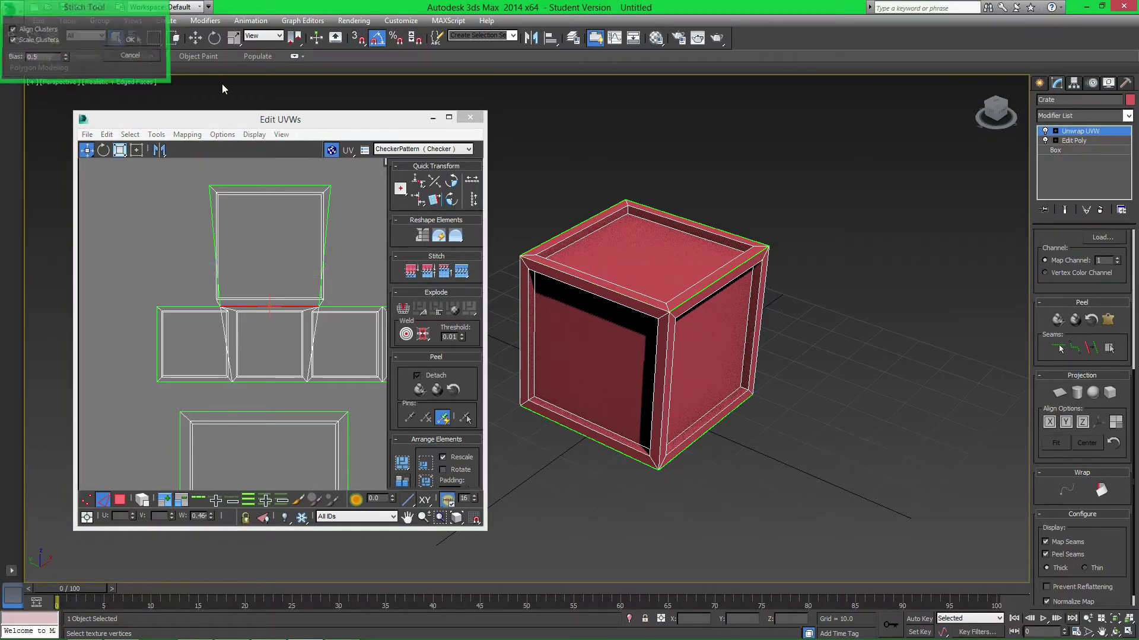
Stitch the lower square shell to the bottom edge of the strip's second panel using the Stitch Tool.
{"action": "left_click", "coordinate": [270, 380]}
{"action": "left_click", "coordinate": [156, 135]}
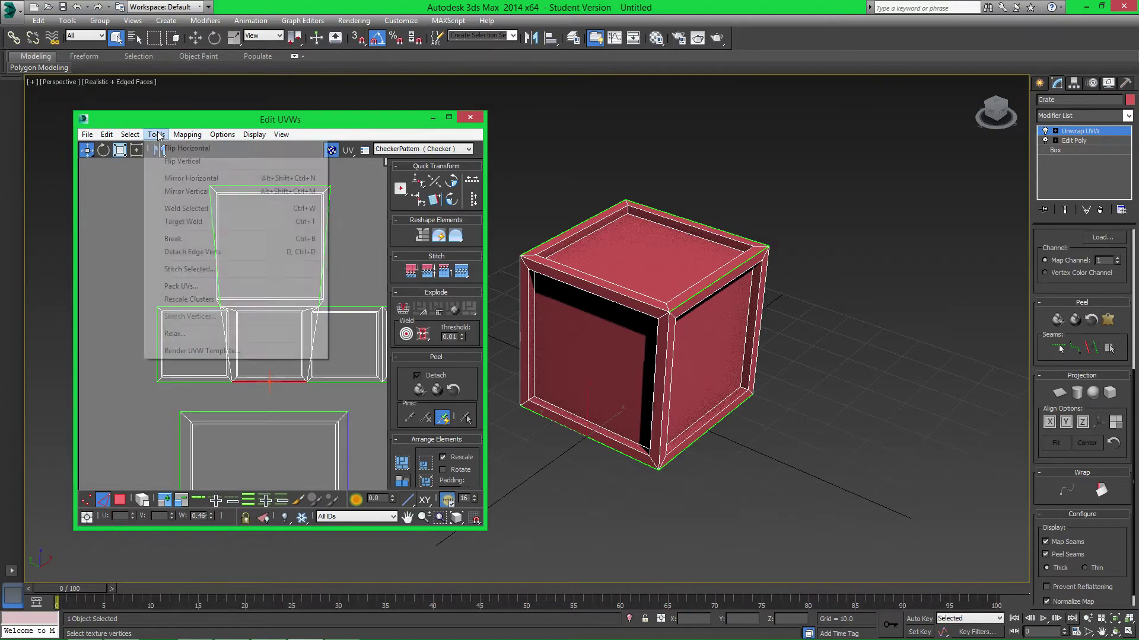
{"action": "left_click", "coordinate": [187, 270]}
{"action": "left_click", "coordinate": [142, 40]}
{"action": "scroll", "coordinate": [234, 267], "scroll_direction": "down", "scroll_amount": 4}
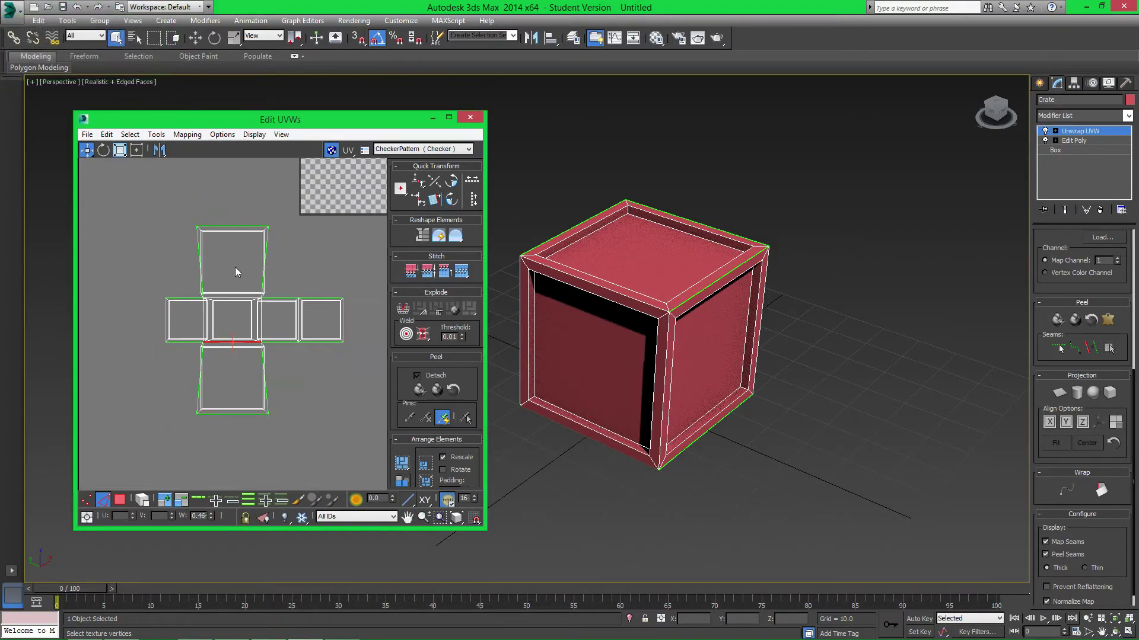
Select all polygons of the stitched cross layout, relax them By Polygon Angles, close the Relax Tool and clear the selection.
{"action": "left_click", "coordinate": [120, 501]}
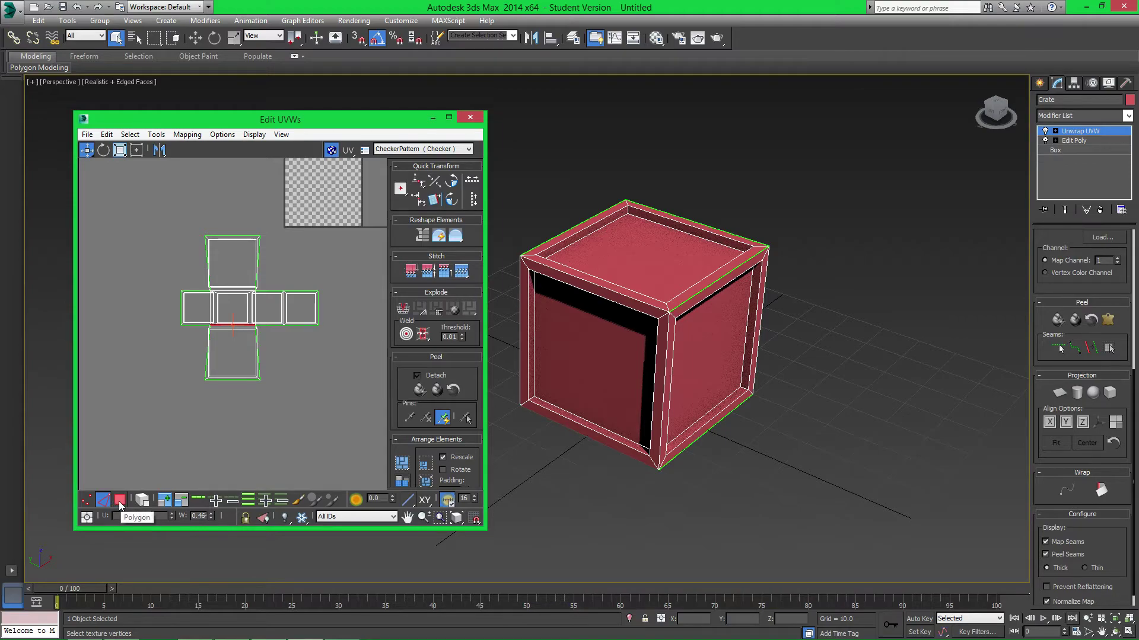
{"action": "key", "text": "ctrl+a"}
{"action": "left_click", "coordinate": [156, 134]}
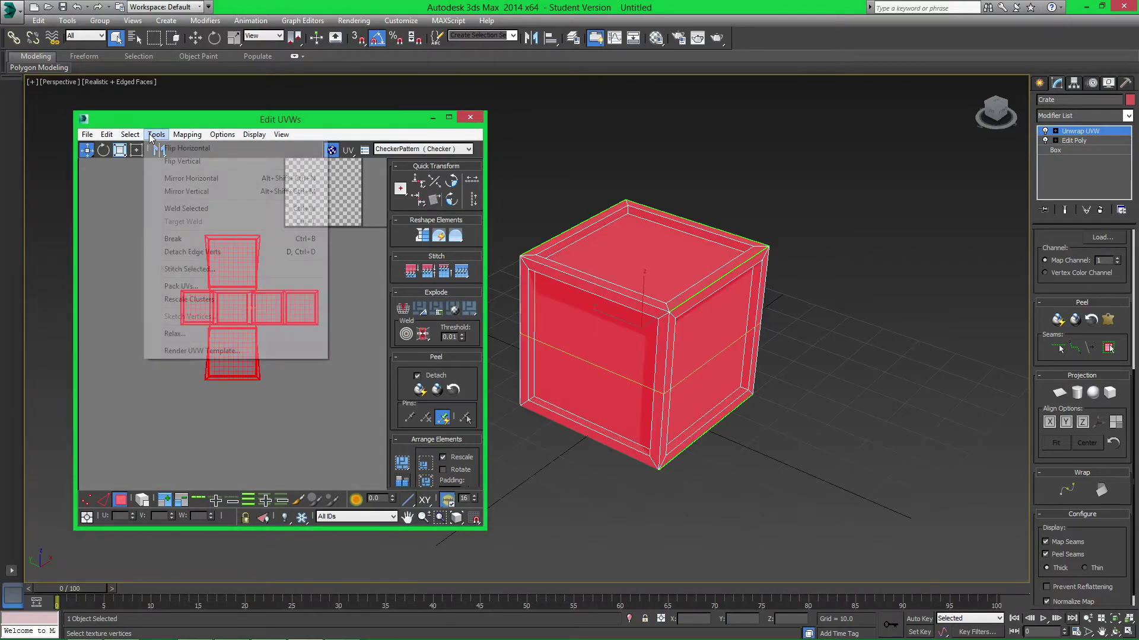
{"action": "left_click", "coordinate": [175, 334]}
{"action": "left_click", "coordinate": [170, 168]}
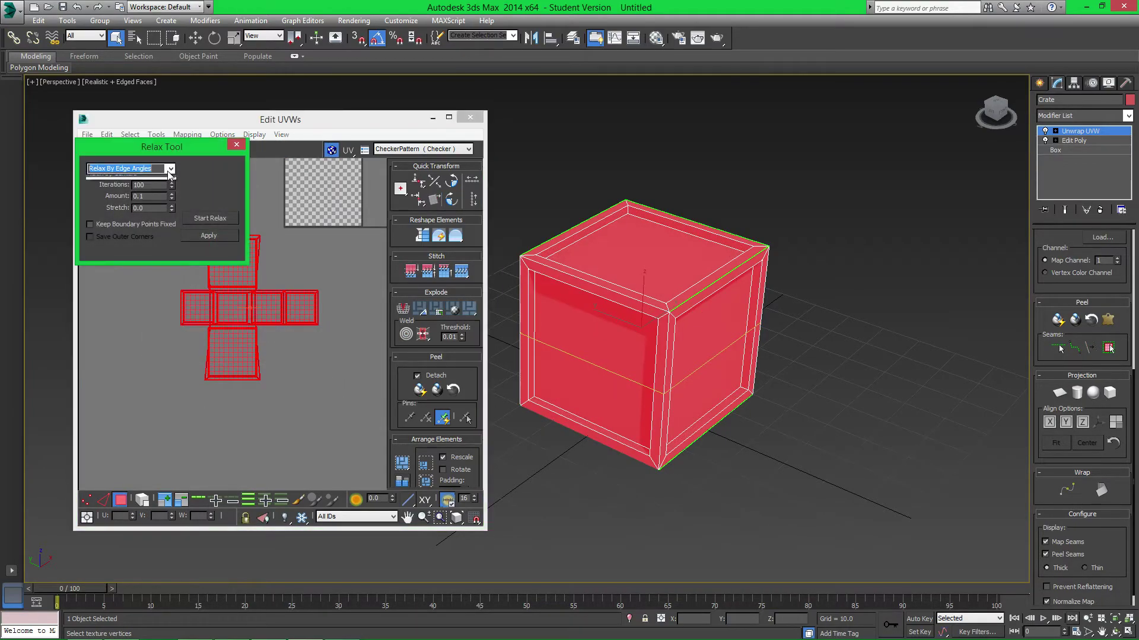
{"action": "left_click", "coordinate": [128, 178]}
{"action": "left_click", "coordinate": [205, 220]}
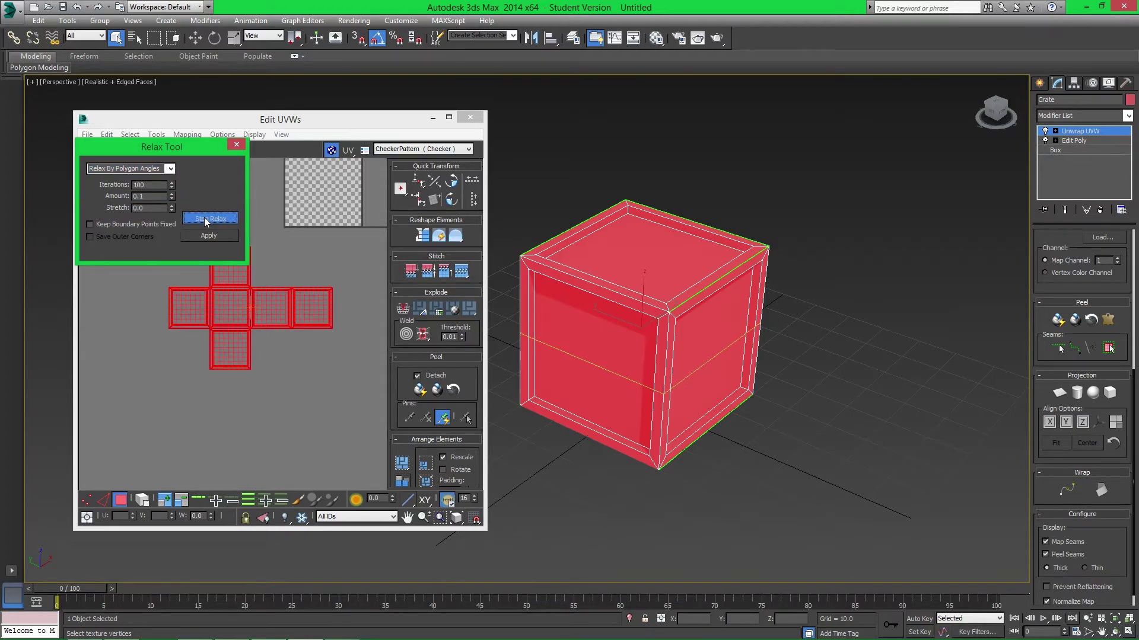
{"action": "left_click", "coordinate": [206, 219]}
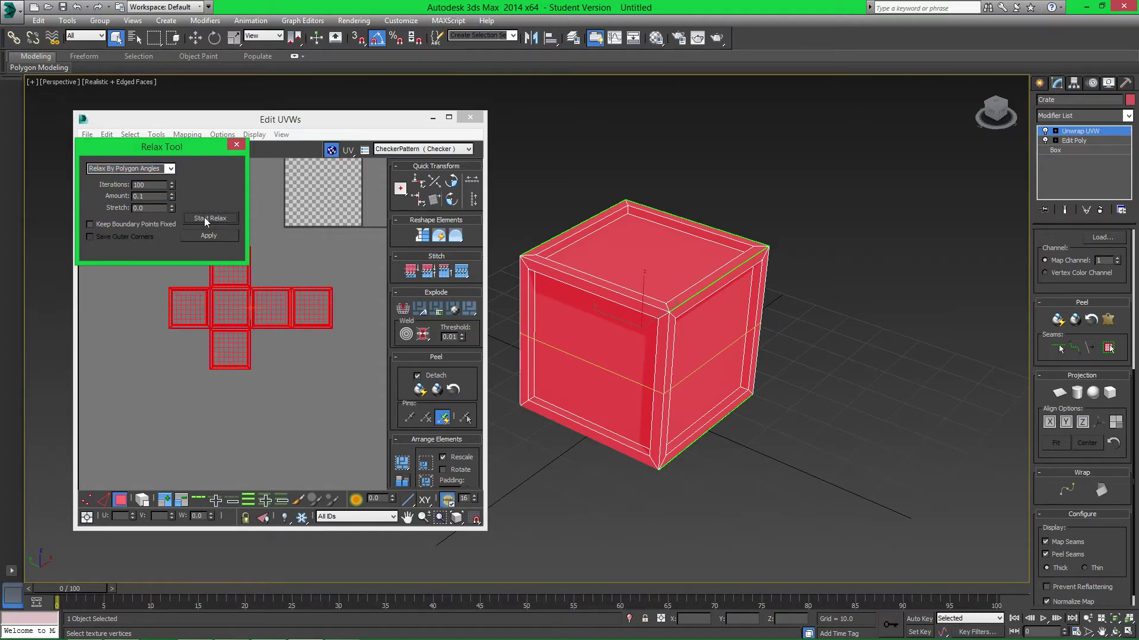
{"action": "left_click", "coordinate": [237, 144]}
{"action": "left_click", "coordinate": [301, 286]}
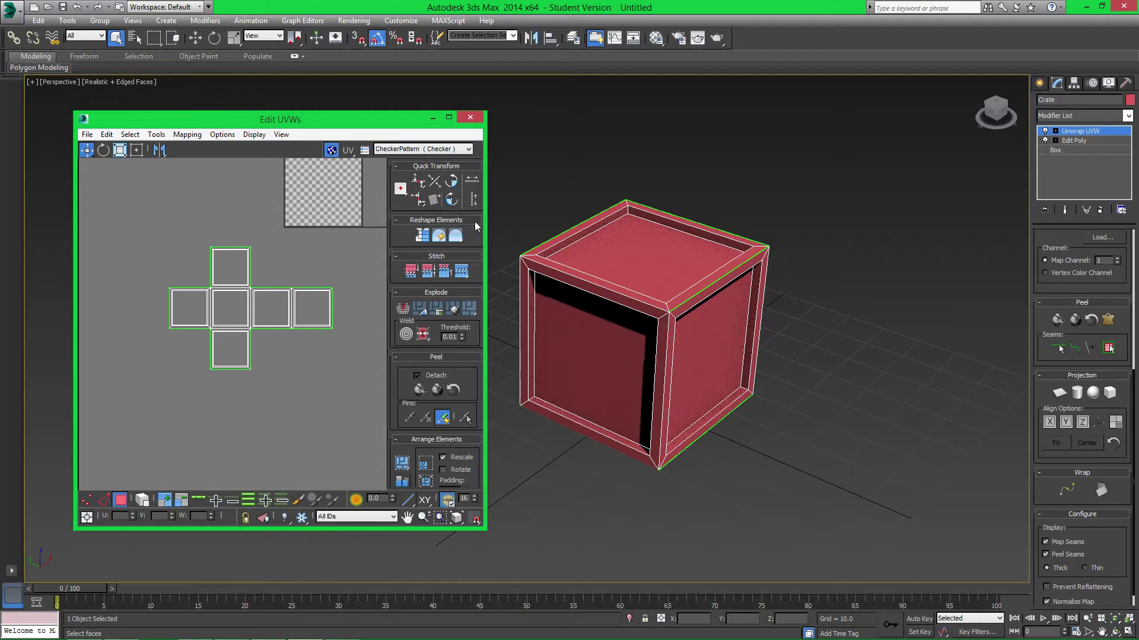
Move the Edit UVWs window away from the crate so the model is unobstructed in the viewport.
{"action": "middle_click_drag", "start_coordinate": [550, 310], "coordinate": [577, 308]}
{"action": "left_click", "coordinate": [399, 136]}
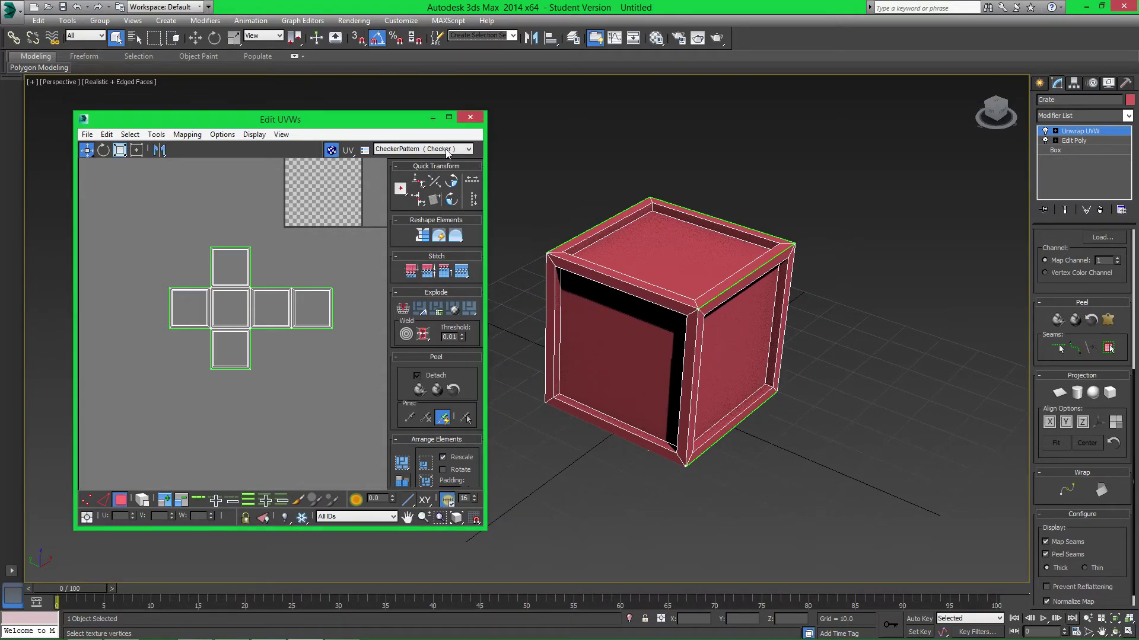
{"action": "left_click_drag", "start_coordinate": [399, 135], "coordinate": [347, 162]}
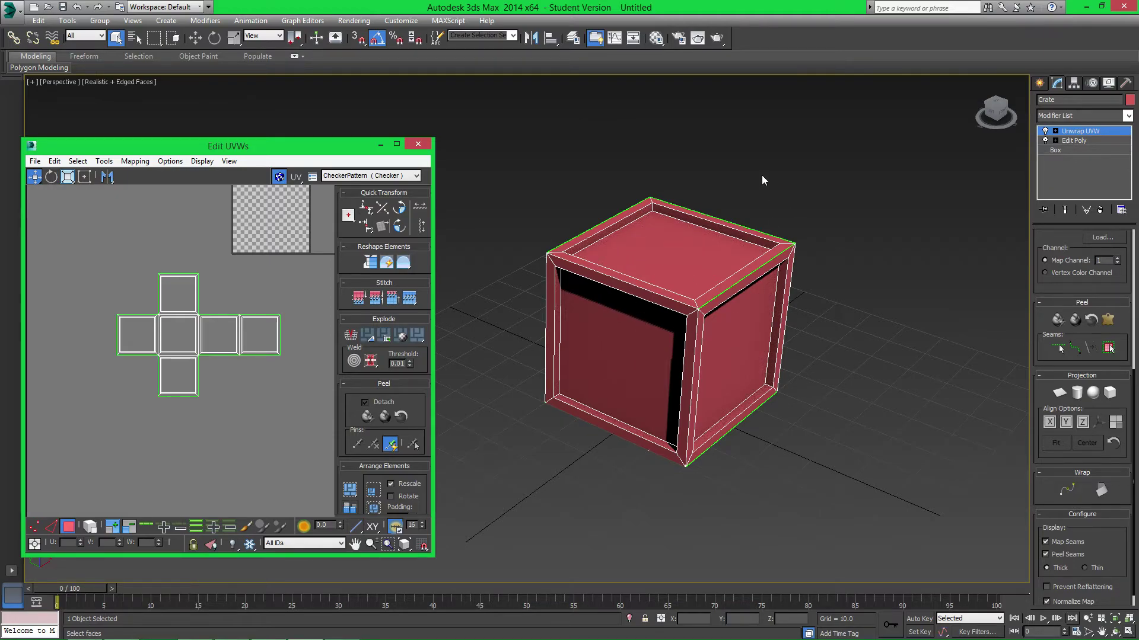
Assign the Tile_Test checker material to the crate and minimise the Material Editor.
{"action": "left_click", "coordinate": [656, 40]}
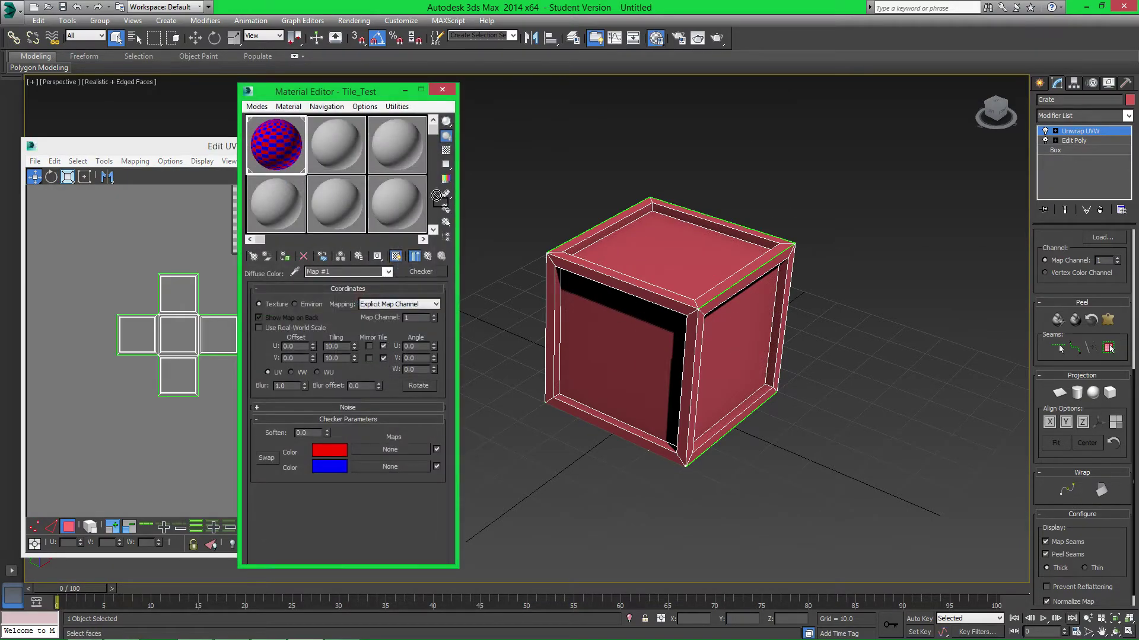
{"action": "left_click", "coordinate": [405, 90]}
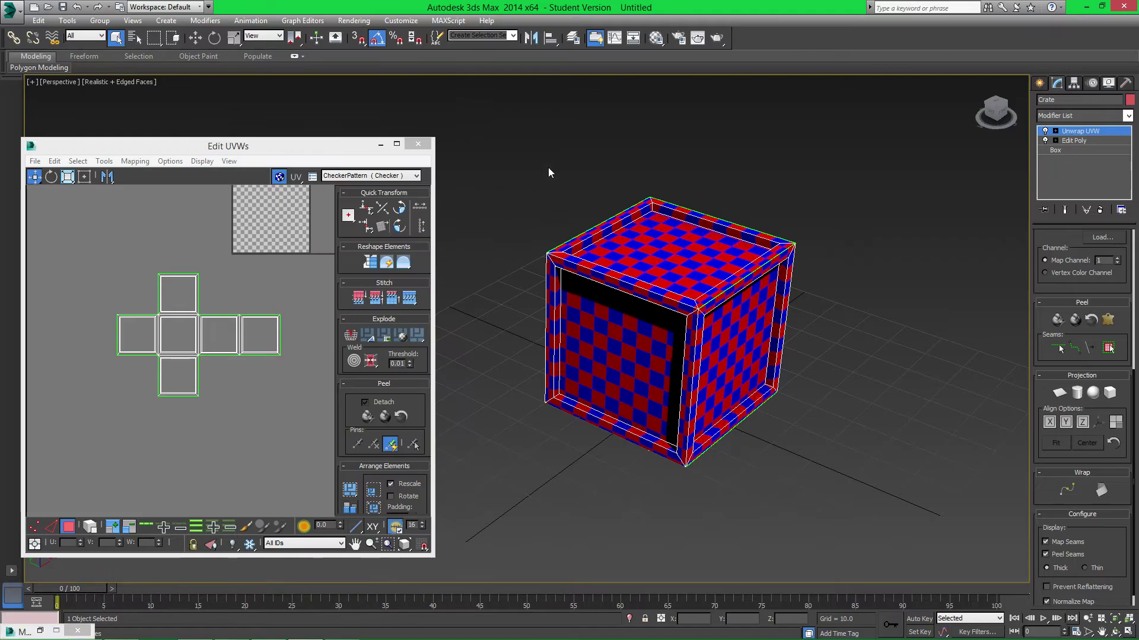
{"action": "middle_click_drag", "start_coordinate": [717, 254], "coordinate": [592, 358], "text": "alt"}
{"action": "scroll", "coordinate": [712, 281], "scroll_direction": "up", "scroll_amount": 4}
{"action": "scroll", "coordinate": [683, 325], "scroll_direction": "up", "scroll_amount": 3}
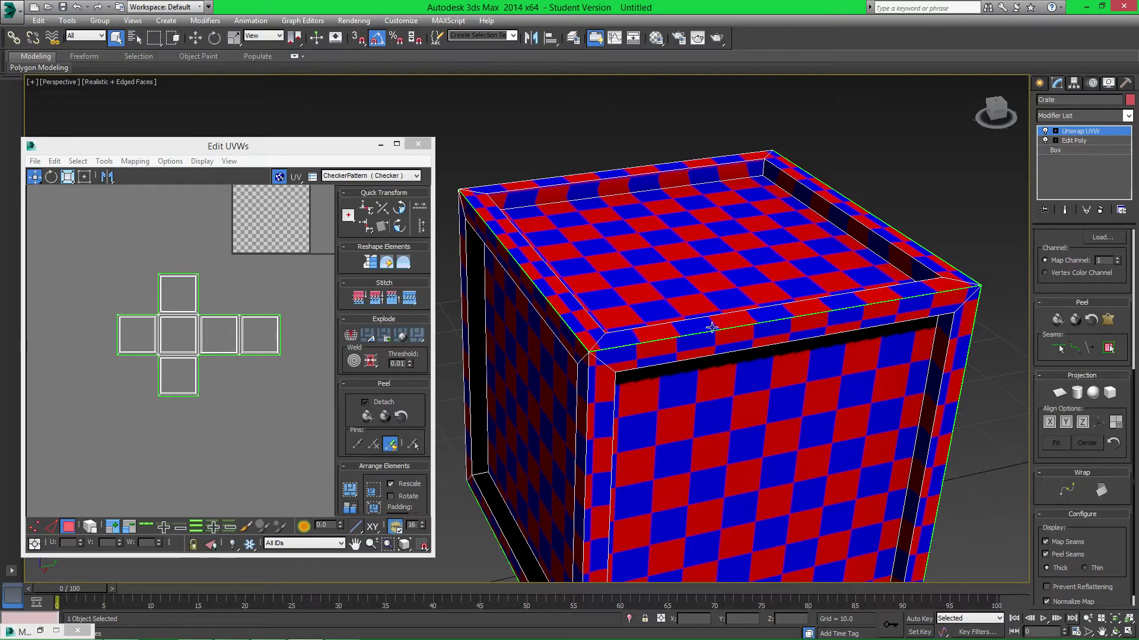
Inspect the checker pattern on the crate's faces against the cross layout, selecting its central panel to locate it on the model, and clear the selection.
{"action": "left_click", "coordinate": [179, 329]}
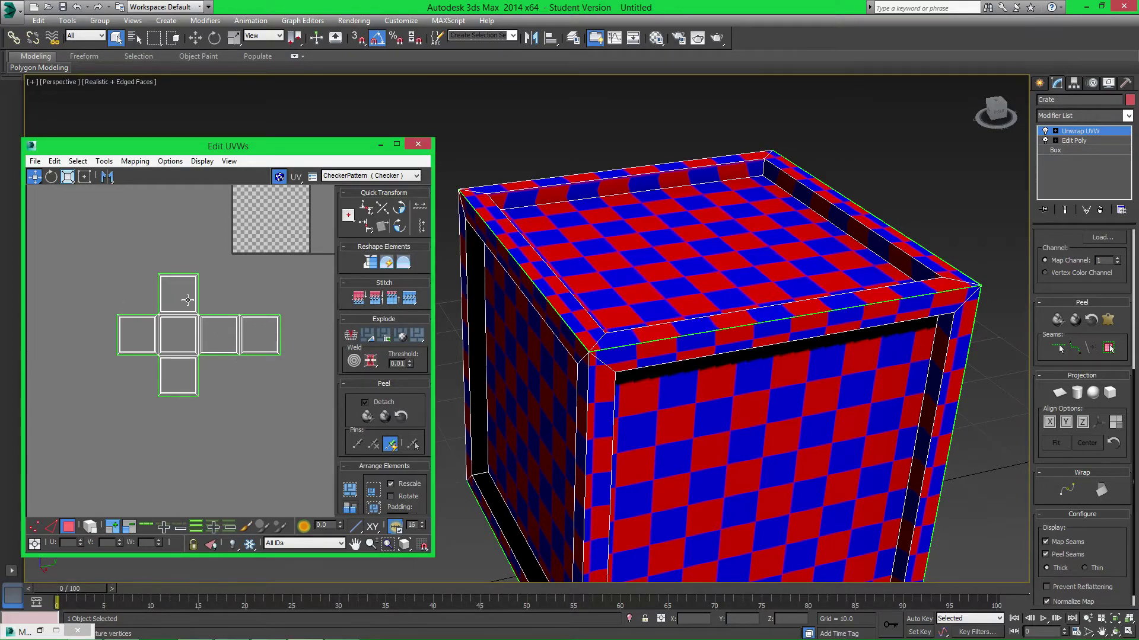
{"action": "scroll", "coordinate": [180, 305], "scroll_direction": "up", "scroll_amount": 3}
{"action": "scroll", "coordinate": [208, 301], "scroll_direction": "down", "scroll_amount": 1}
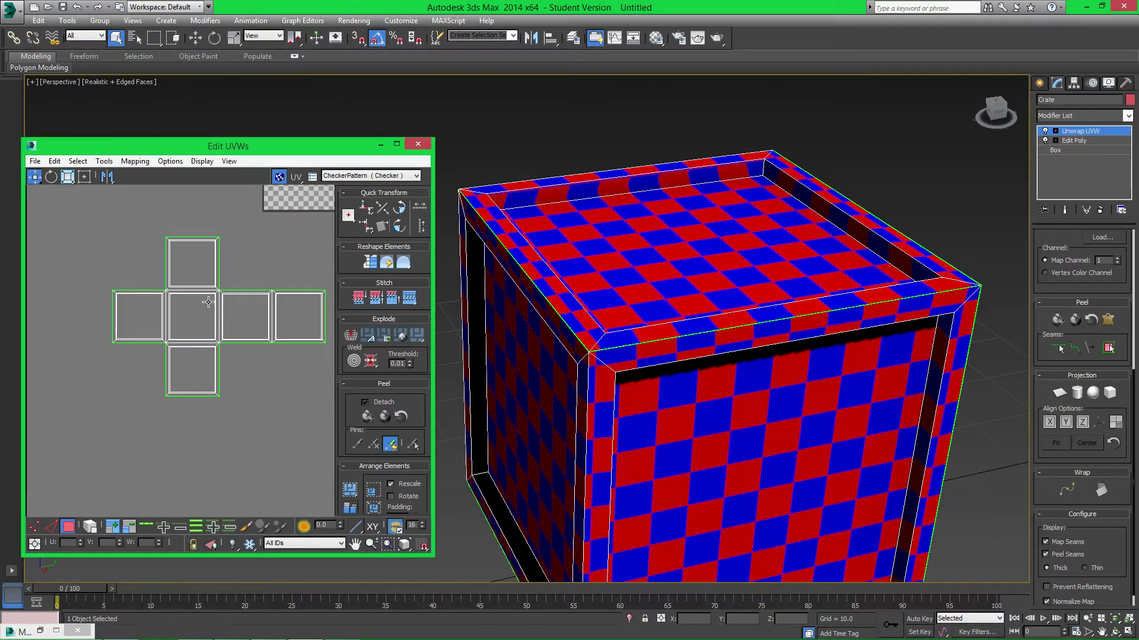
{"action": "scroll", "coordinate": [208, 302], "scroll_direction": "down", "scroll_amount": 1}
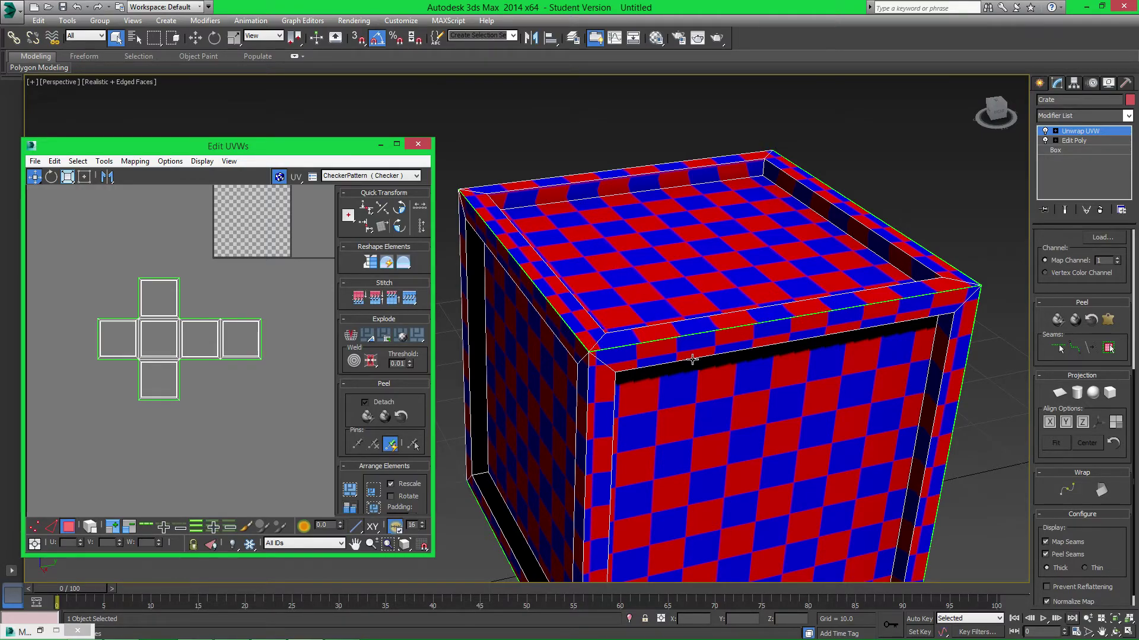
{"action": "middle_click_drag", "start_coordinate": [593, 338], "coordinate": [663, 333], "text": "alt"}
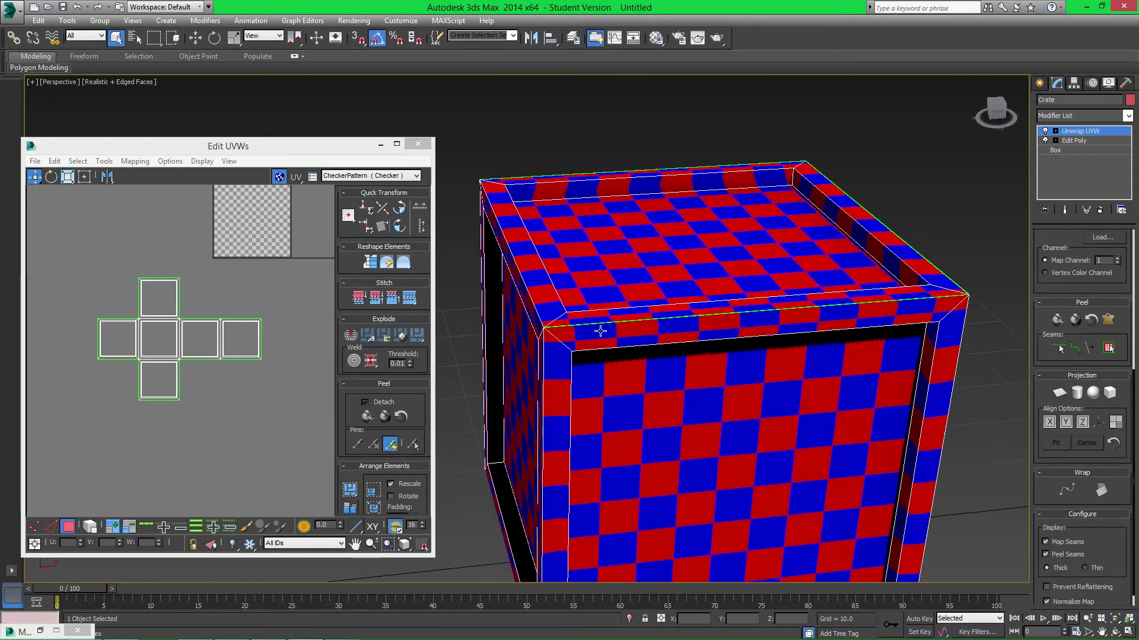
{"action": "left_click", "coordinate": [161, 326]}
{"action": "middle_click_drag", "start_coordinate": [581, 332], "coordinate": [619, 259], "text": "alt"}
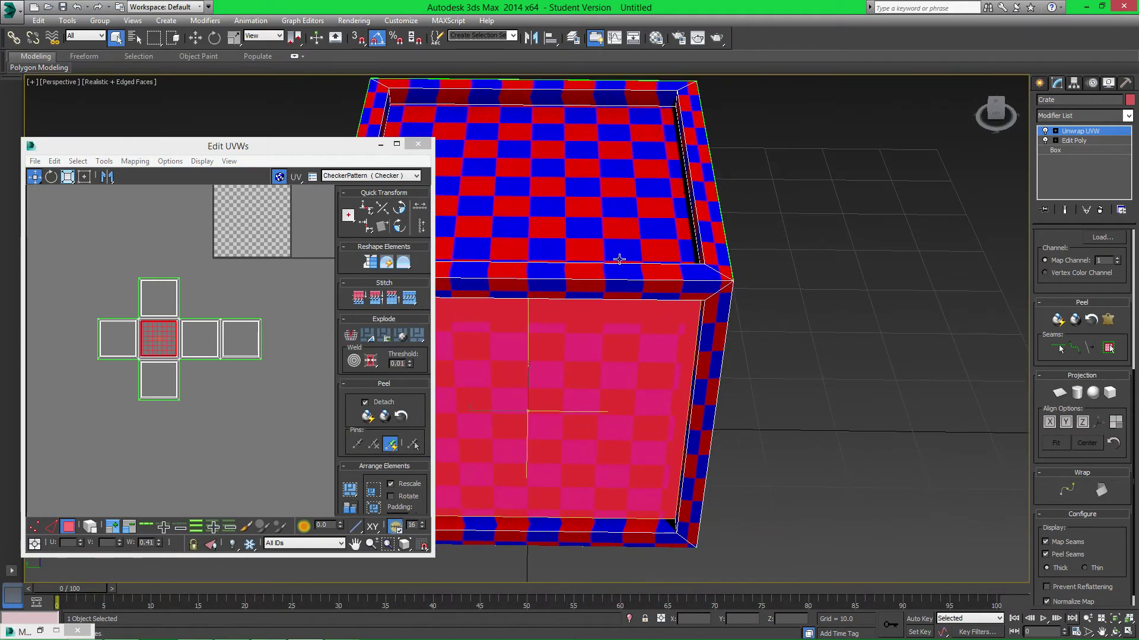
{"action": "middle_click_drag", "start_coordinate": [600, 350], "coordinate": [587, 374], "text": "alt"}
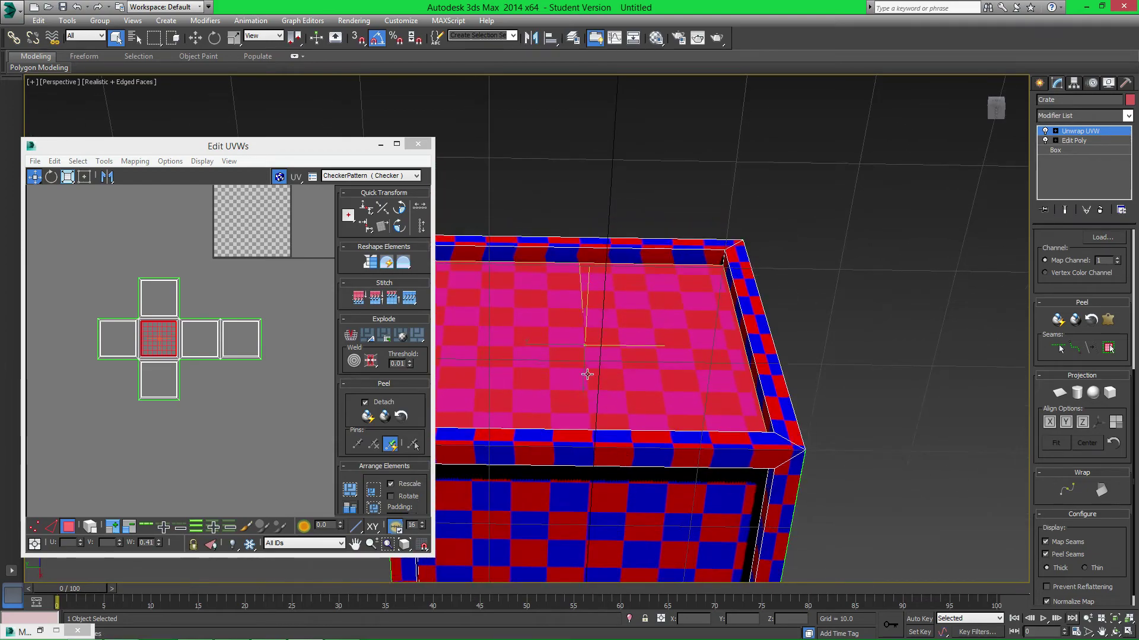
{"action": "mouse_move", "coordinate": [202, 289]}
{"action": "middle_mouse_down"}
{"action": "mouse_move", "coordinate": [287, 286]}
{"action": "mouse_move", "coordinate": [210, 293]}
{"action": "middle_mouse_up"}
{"action": "scroll", "coordinate": [287, 286], "scroll_direction": "down", "scroll_amount": 2}
{"action": "left_click", "coordinate": [213, 292]}
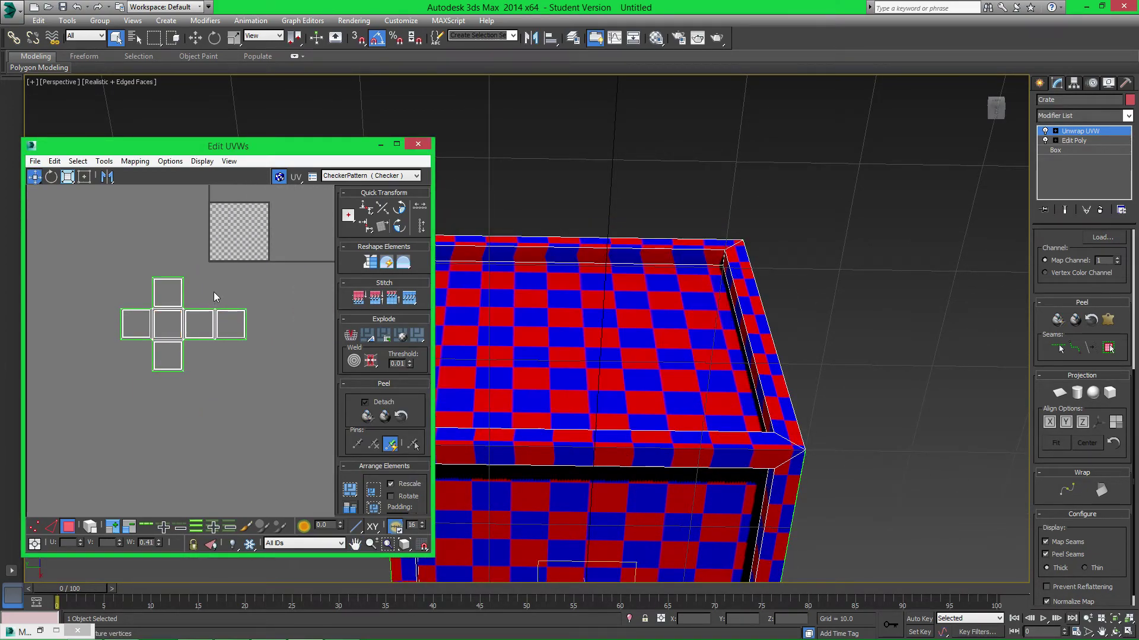
Minimise the Edit UVWs window and unhide the diagonal slats on the crate.
{"action": "left_click", "coordinate": [380, 145]}
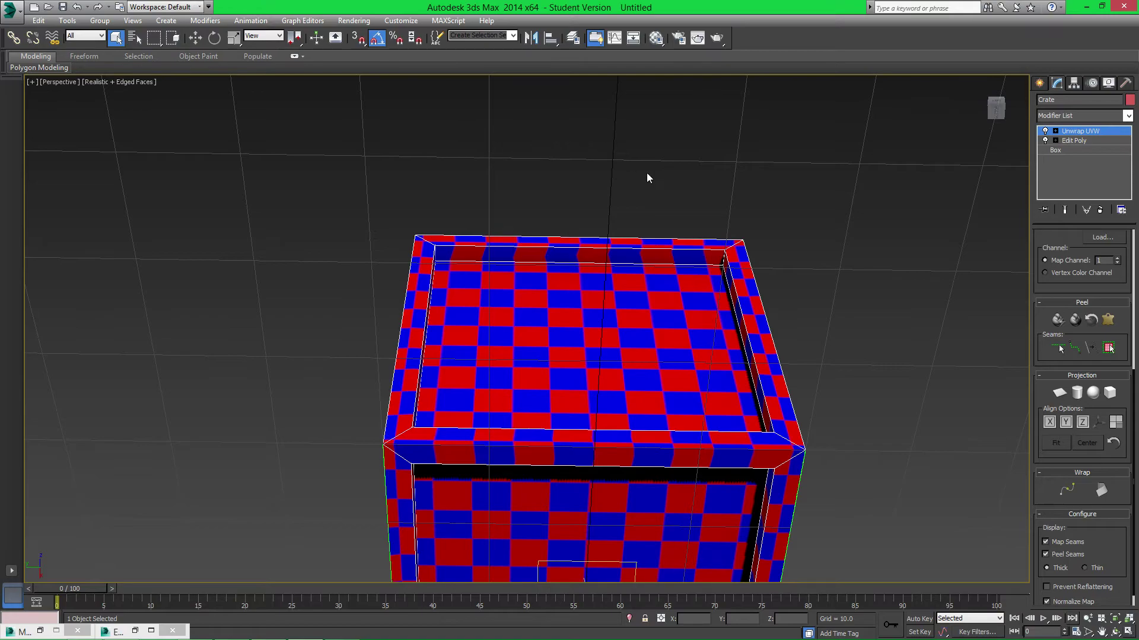
{"action": "scroll", "coordinate": [640, 224], "scroll_direction": "down", "scroll_amount": 2}
{"action": "middle_click_drag", "start_coordinate": [640, 223], "coordinate": [607, 228], "text": "alt"}
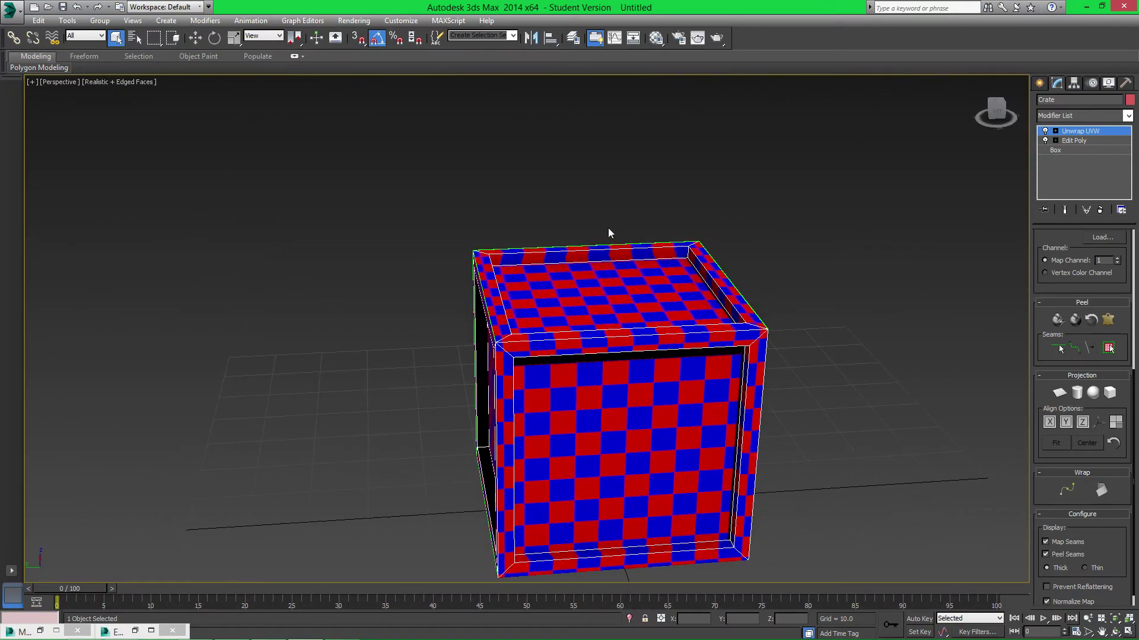
{"action": "right_click", "coordinate": [622, 190]}
{"action": "left_click", "coordinate": [658, 133]}
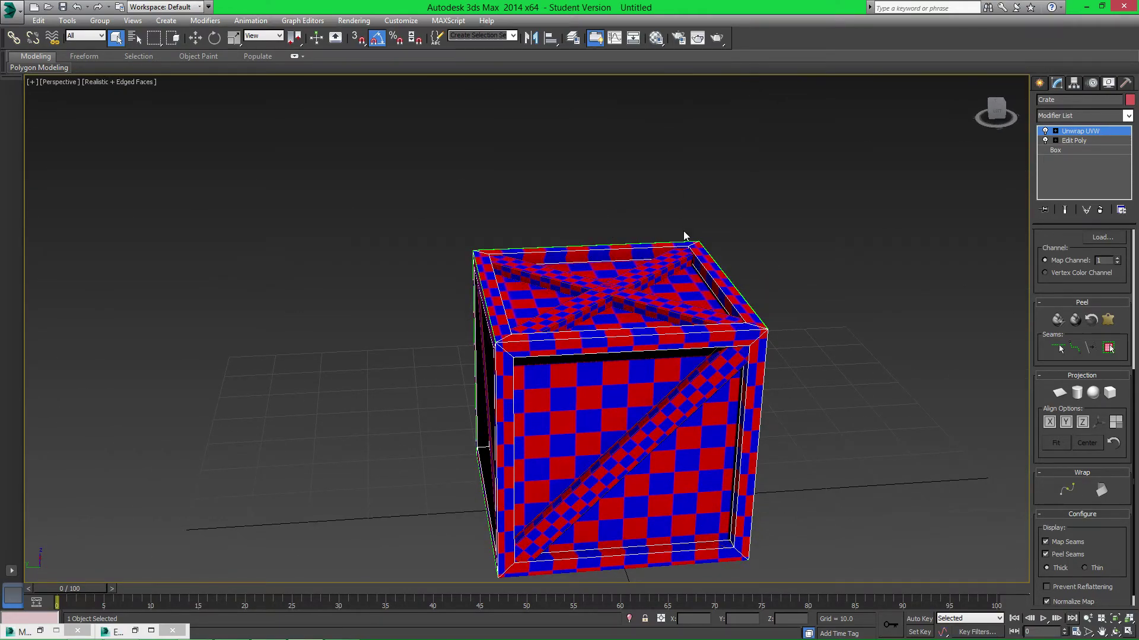
Add an Edit Poly modifier to the crate above its Unwrap UVW modifier.
{"action": "mouse_move", "coordinate": [685, 235]}
{"action": "middle_mouse_down", "text": "alt"}
{"action": "mouse_move", "coordinate": [740, 236]}
{"action": "mouse_move", "coordinate": [682, 213]}
{"action": "middle_mouse_up", "text": "alt"}
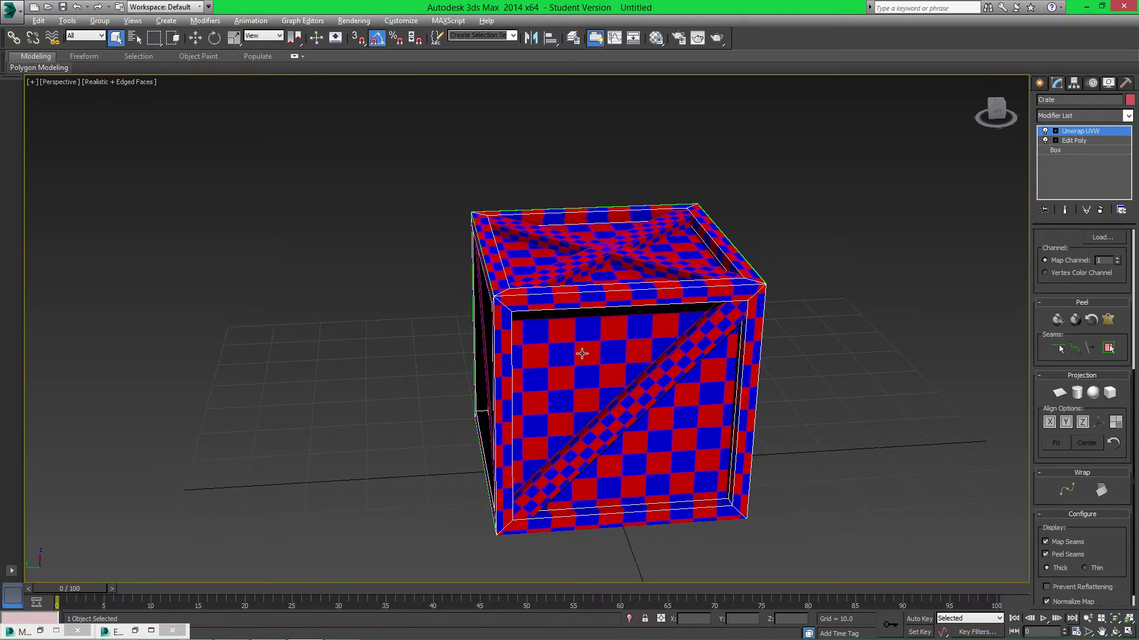
{"action": "middle_click_drag", "start_coordinate": [582, 352], "coordinate": [601, 347], "text": "alt"}
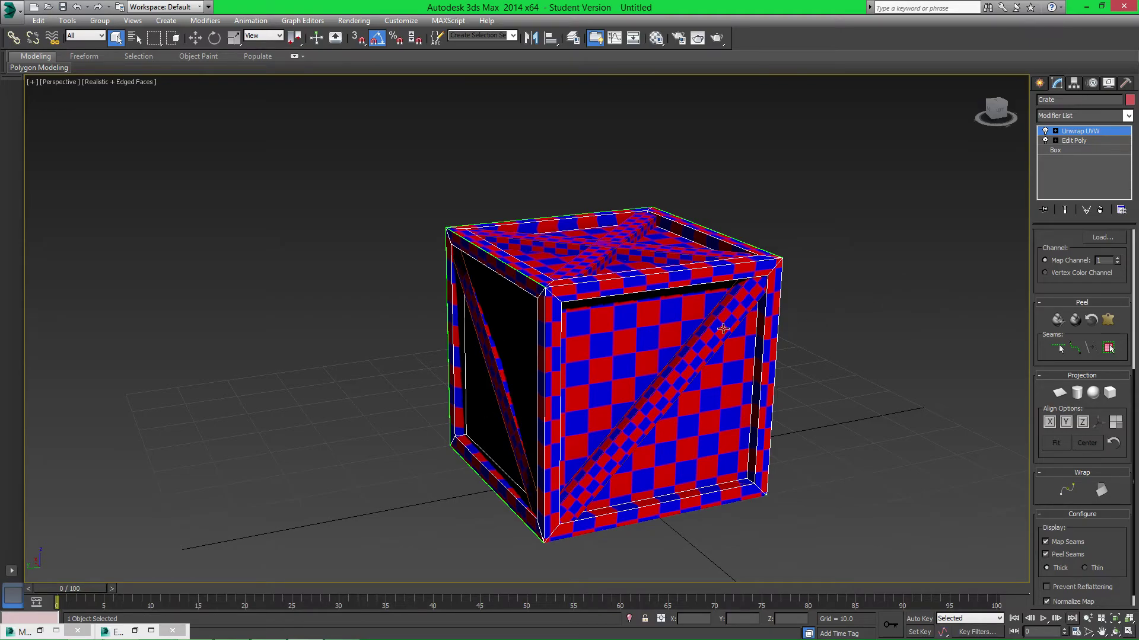
{"action": "middle_click_drag", "start_coordinate": [641, 503], "coordinate": [438, 387], "text": "alt"}
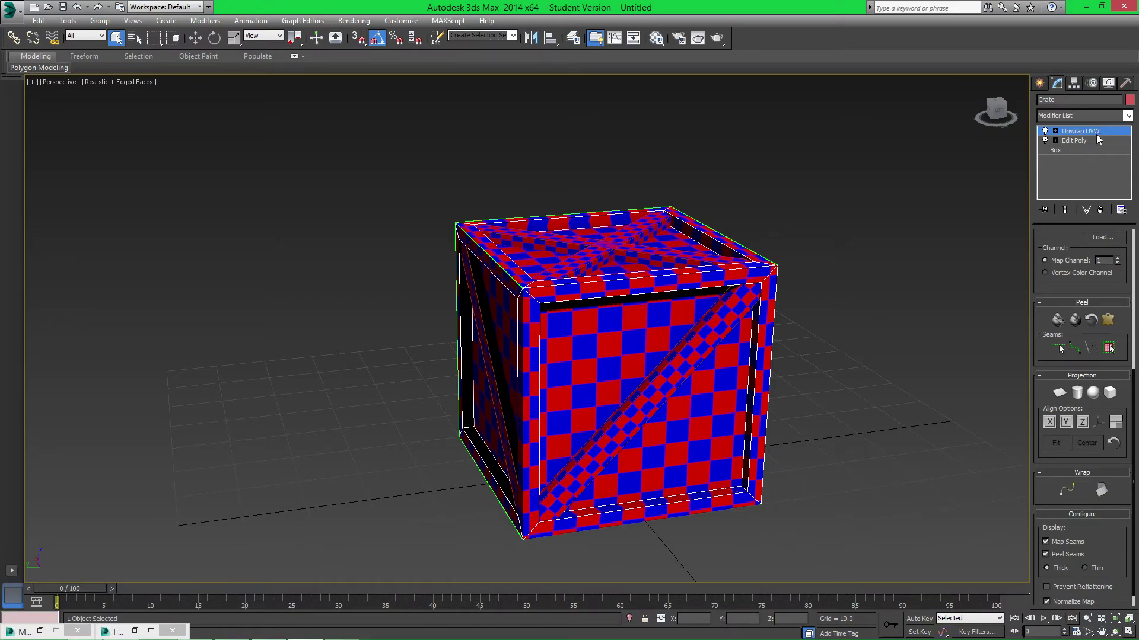
{"action": "left_click", "coordinate": [1127, 115]}
{"action": "scroll", "coordinate": [1129, 168], "scroll_direction": "down", "scroll_amount": 4}
{"action": "scroll", "coordinate": [1129, 167], "scroll_direction": "down", "scroll_amount": 2}
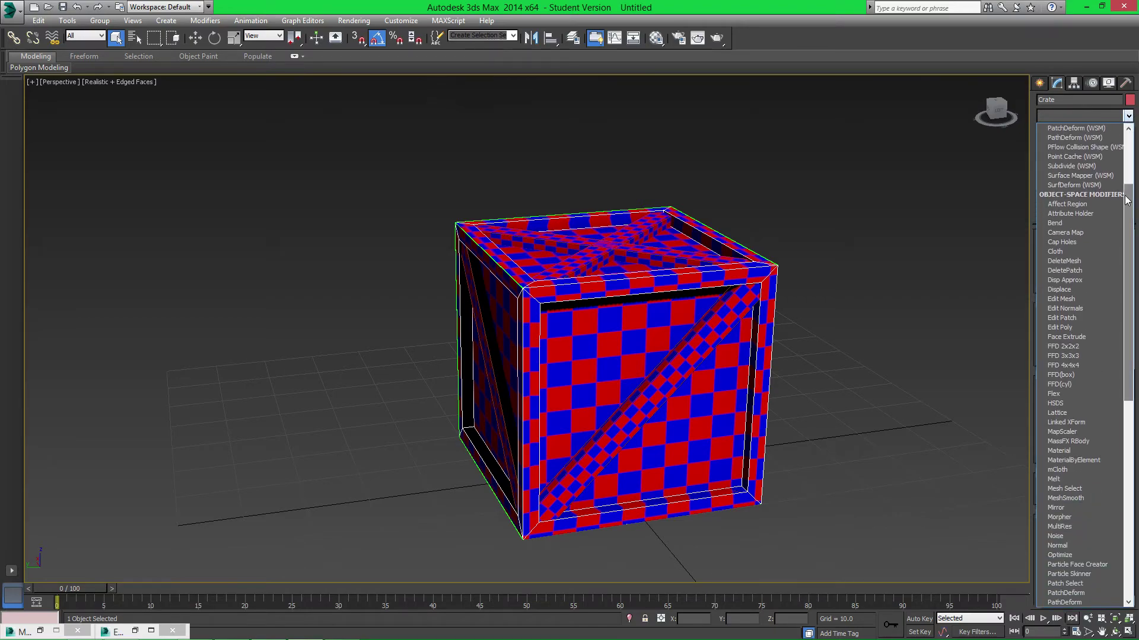
{"action": "left_click", "coordinate": [1065, 328]}
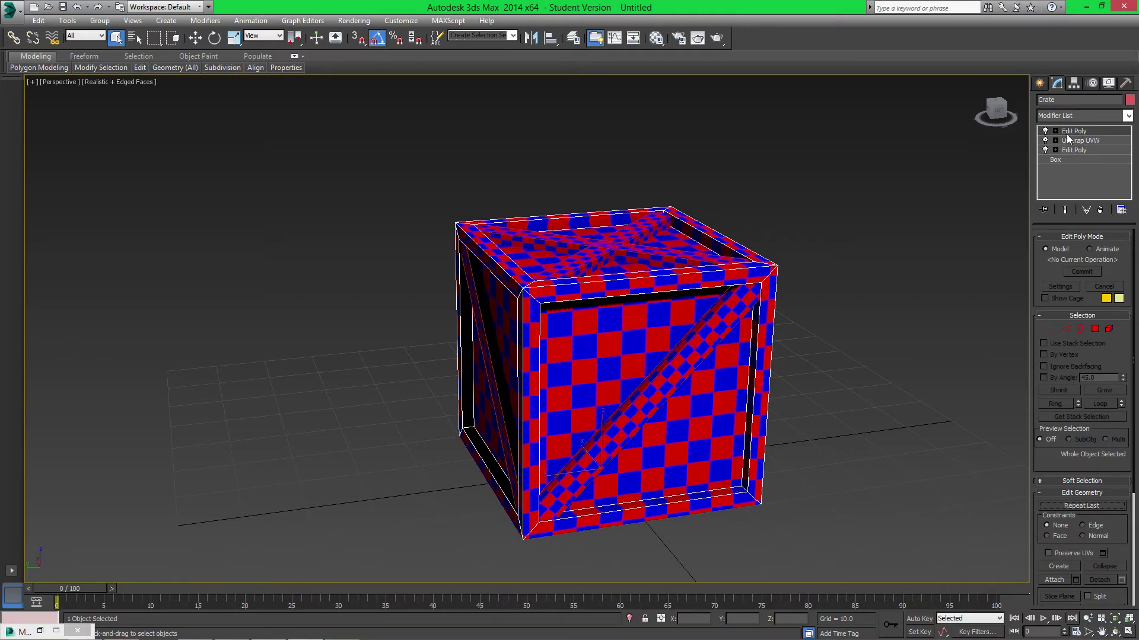
Attach all the slats, slat_1 and slat_002 through slat_008, to the crate using the Attach List.
{"action": "left_click", "coordinate": [1075, 580]}
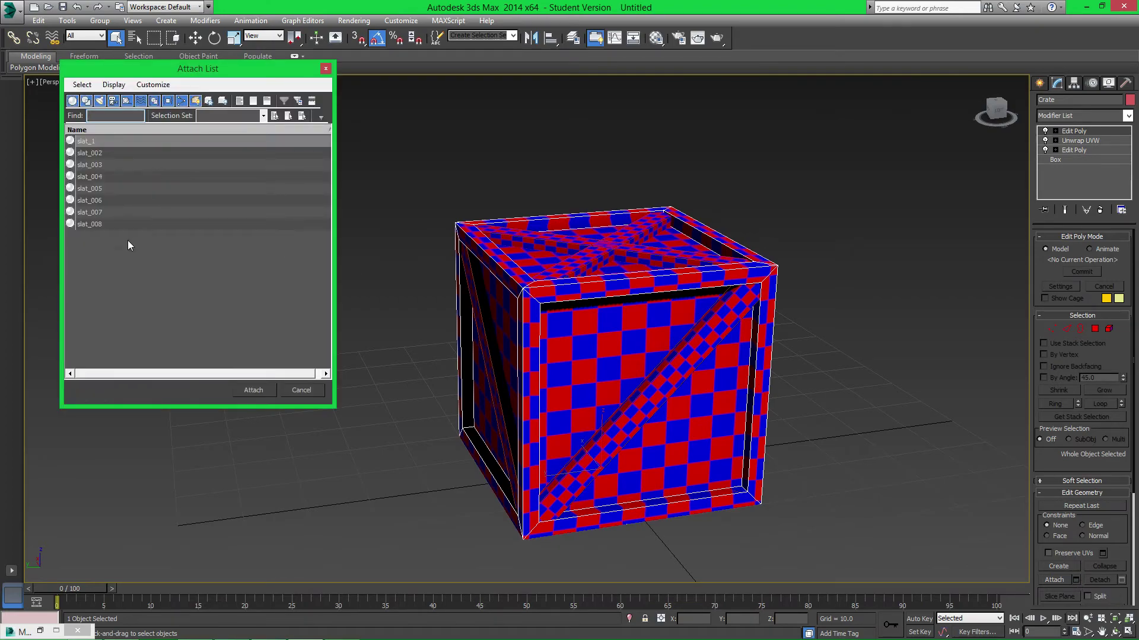
{"action": "key", "text": "ctrl+a"}
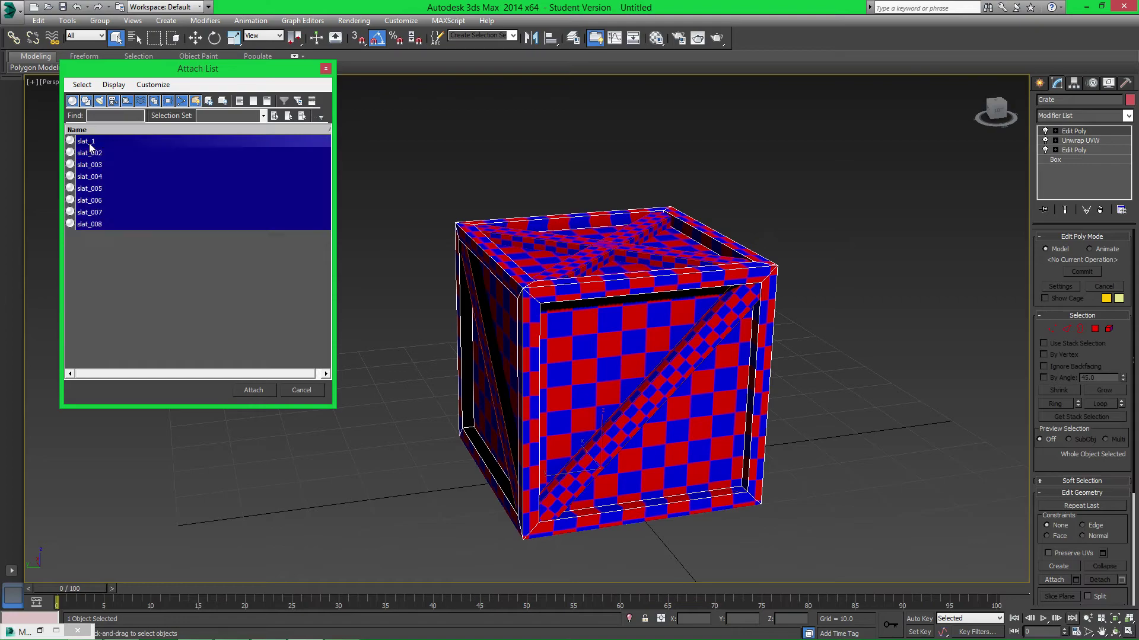
{"action": "left_click", "coordinate": [252, 390]}
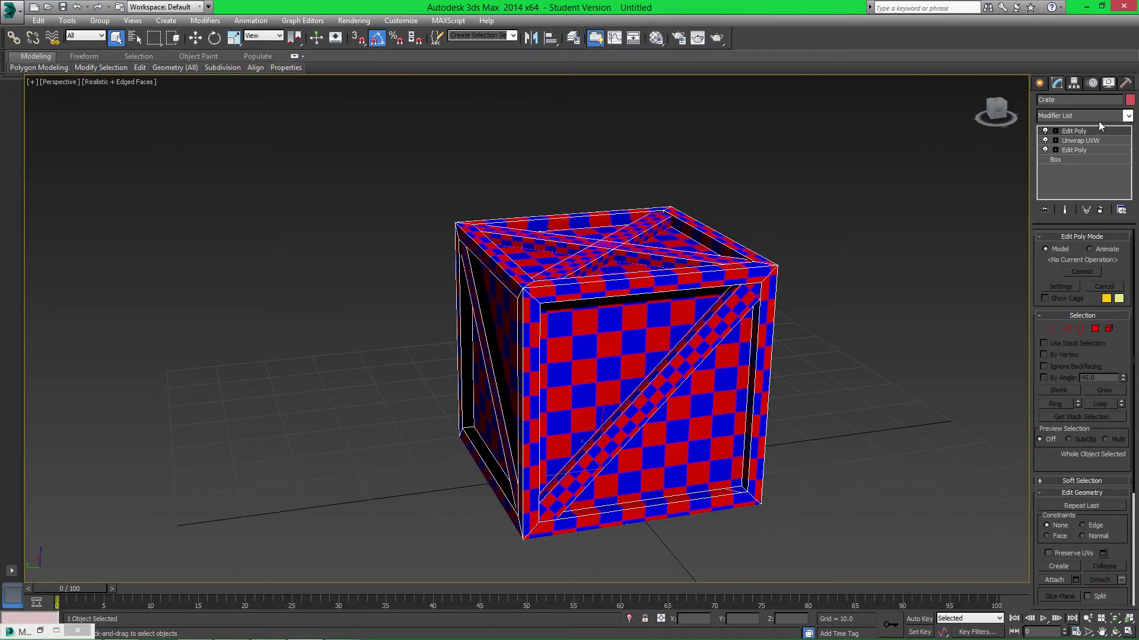
Add a second Unwrap UVW modifier above the top Edit Poly and open its UV editor.
{"action": "left_click", "coordinate": [1127, 115]}
{"action": "key", "text": "u"}
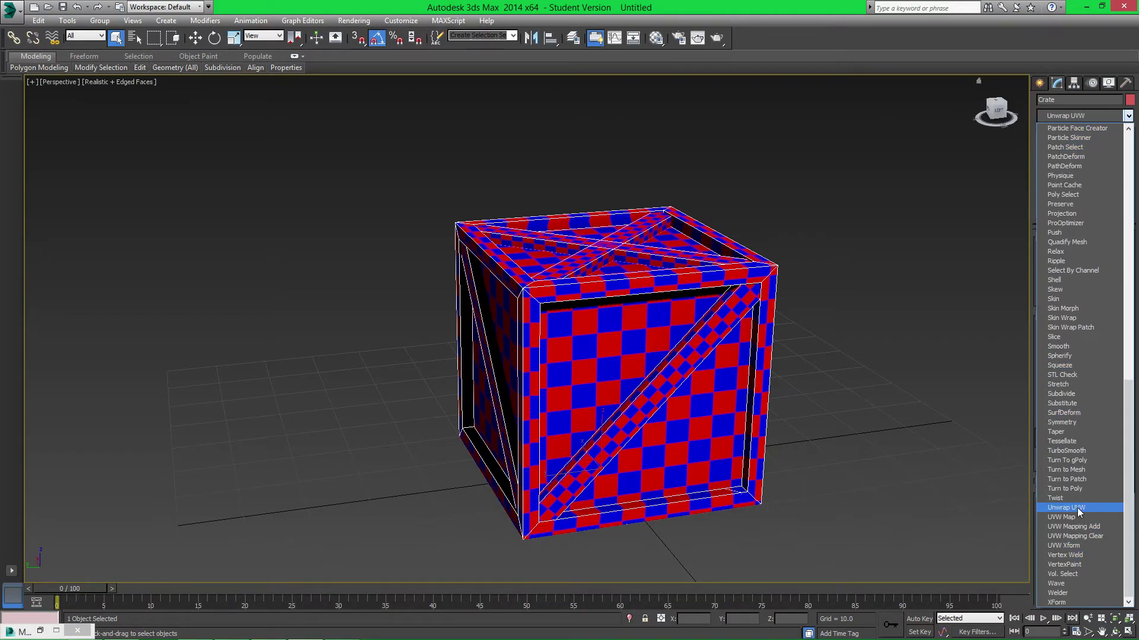
{"action": "left_click", "coordinate": [1077, 509]}
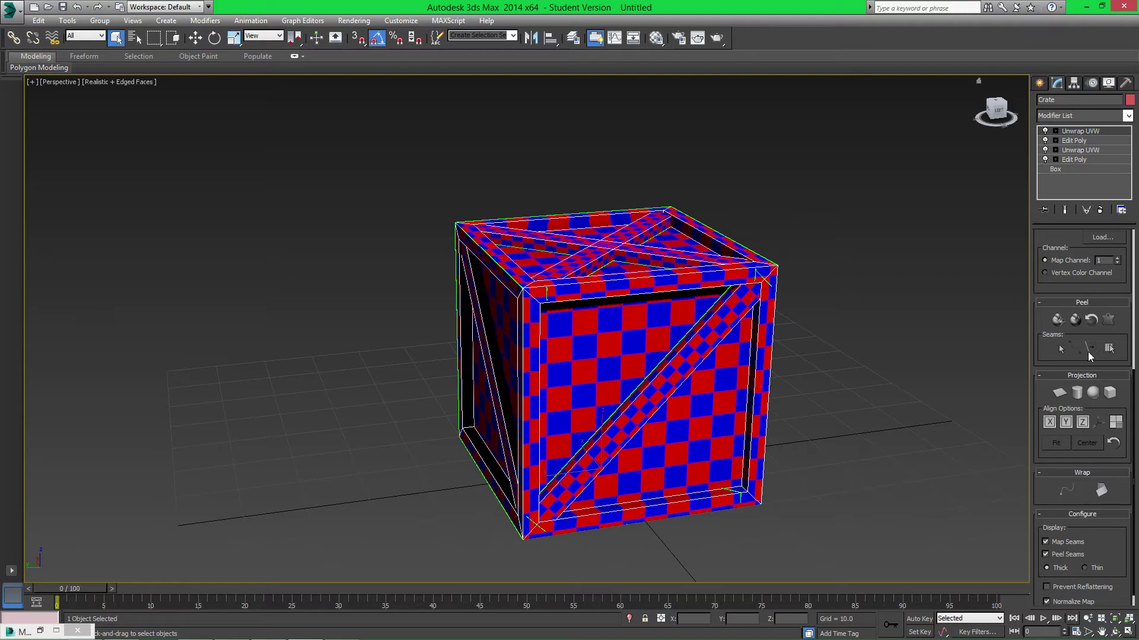
{"action": "scroll", "coordinate": [1115, 386], "scroll_direction": "up", "scroll_amount": 5}
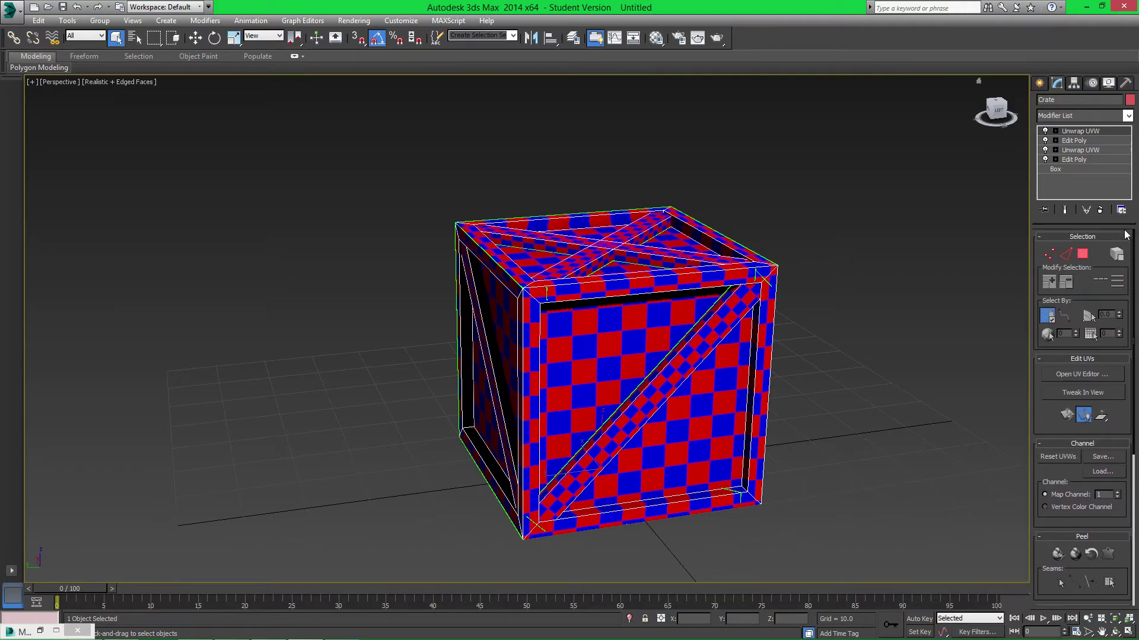
{"action": "left_click", "coordinate": [1090, 381]}
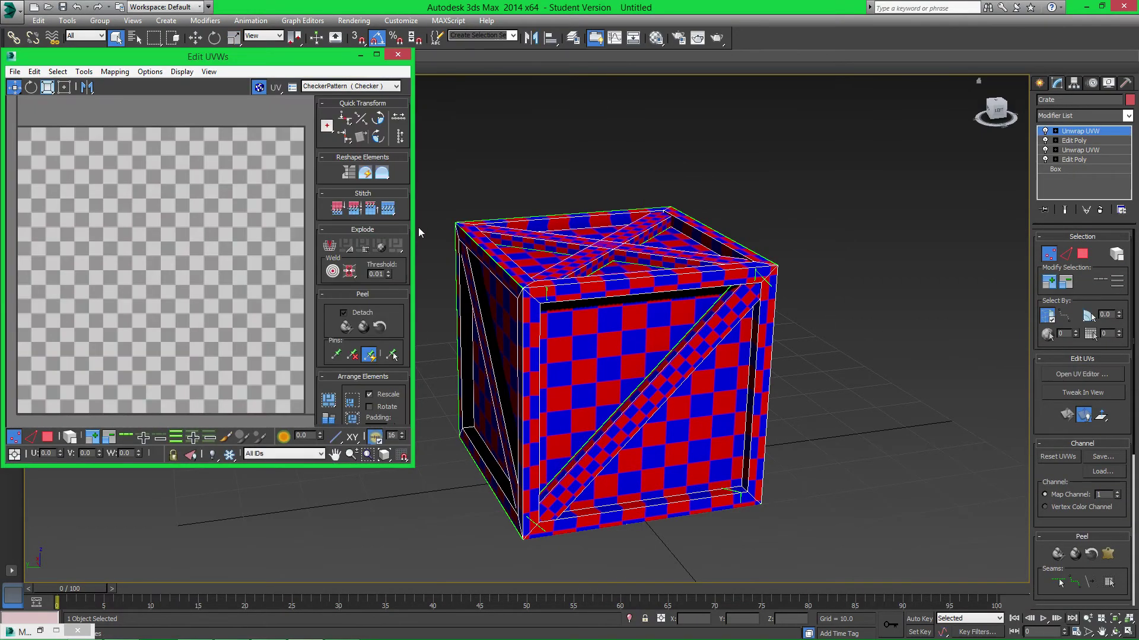
In polygon mode, move the slats' UV shell down to just below the checker tile, near the cross layout, and deselect it.
{"action": "scroll", "coordinate": [172, 220], "scroll_direction": "down", "scroll_amount": 5}
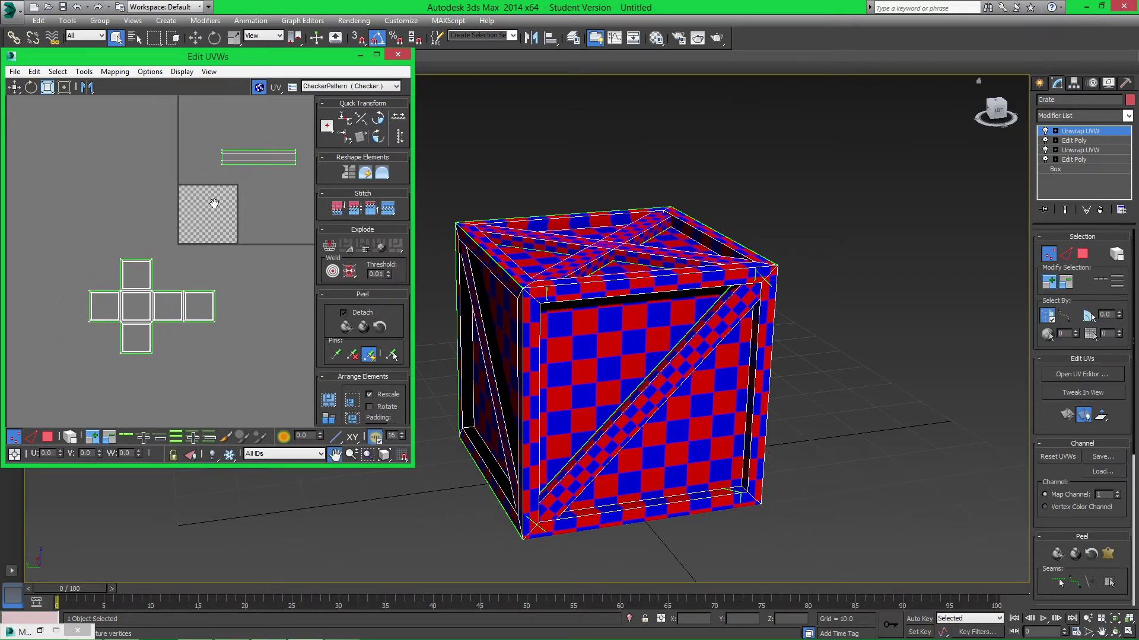
{"action": "key", "text": "3"}
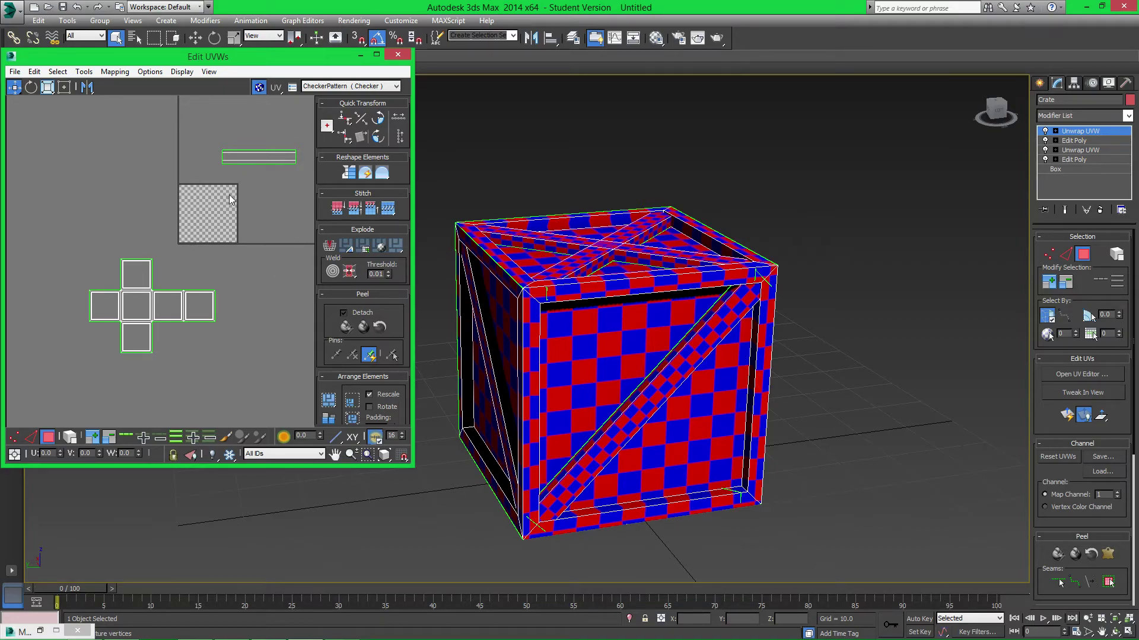
{"action": "left_click_drag", "start_coordinate": [83, 251], "coordinate": [236, 372]}
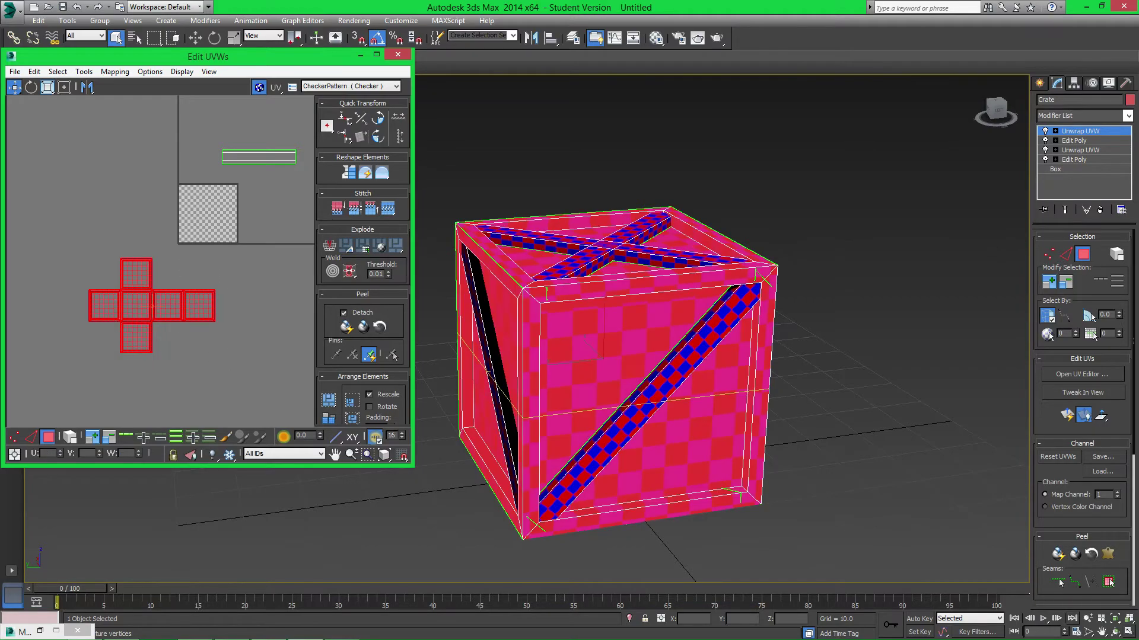
{"action": "left_click_drag", "start_coordinate": [279, 200], "coordinate": [280, 200]}
{"action": "left_click", "coordinate": [249, 178]}
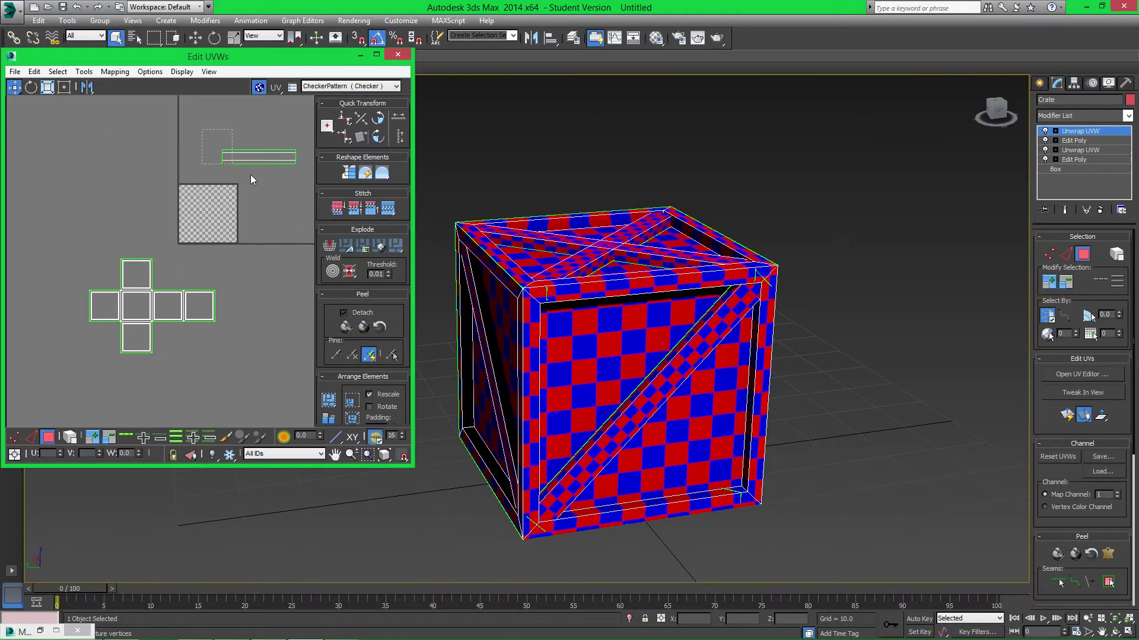
{"action": "left_click_drag", "start_coordinate": [265, 129], "coordinate": [249, 261]}
{"action": "left_click", "coordinate": [244, 286]}
{"action": "scroll", "coordinate": [207, 272], "scroll_direction": "down", "scroll_amount": 3}
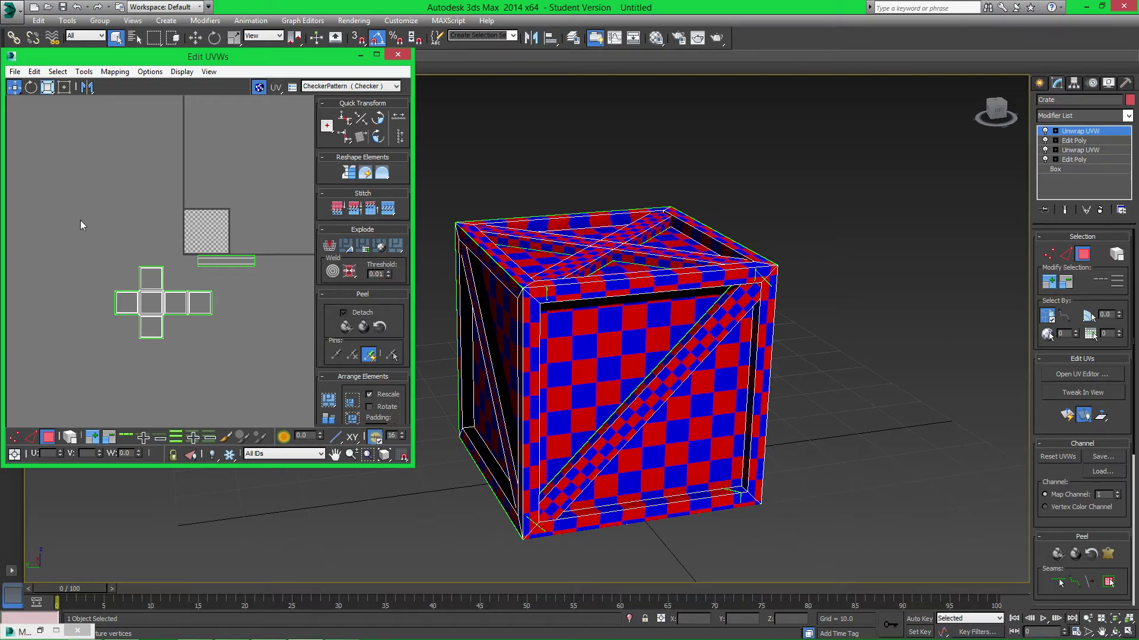
Select all UV polygons, apply Rescale Clusters to match the crate and slat shells in scale, and clear the selection.
{"action": "key", "text": "ctrl+a"}
{"action": "scroll", "coordinate": [121, 250], "scroll_direction": "up", "scroll_amount": 5}
{"action": "middle_click_drag", "start_coordinate": [121, 250], "coordinate": [168, 289]}
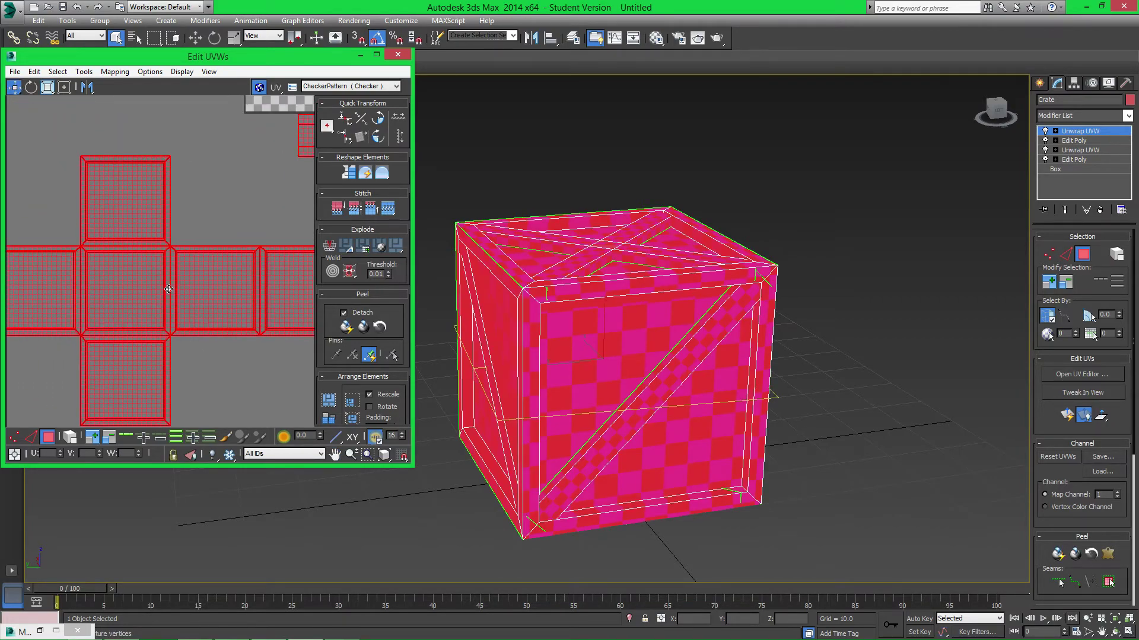
{"action": "scroll", "coordinate": [168, 289], "scroll_direction": "down", "scroll_amount": 2}
{"action": "scroll", "coordinate": [183, 239], "scroll_direction": "down", "scroll_amount": 2}
{"action": "middle_click_drag", "start_coordinate": [100, 268], "coordinate": [184, 232]}
{"action": "scroll", "coordinate": [184, 232], "scroll_direction": "up", "scroll_amount": 1}
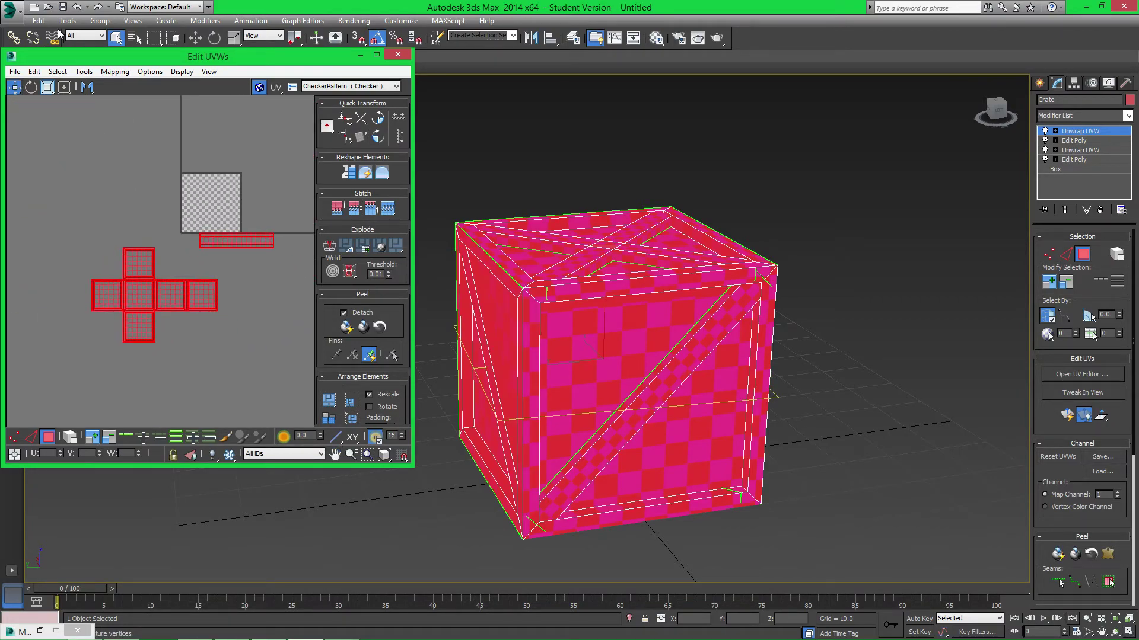
{"action": "left_click", "coordinate": [83, 73]}
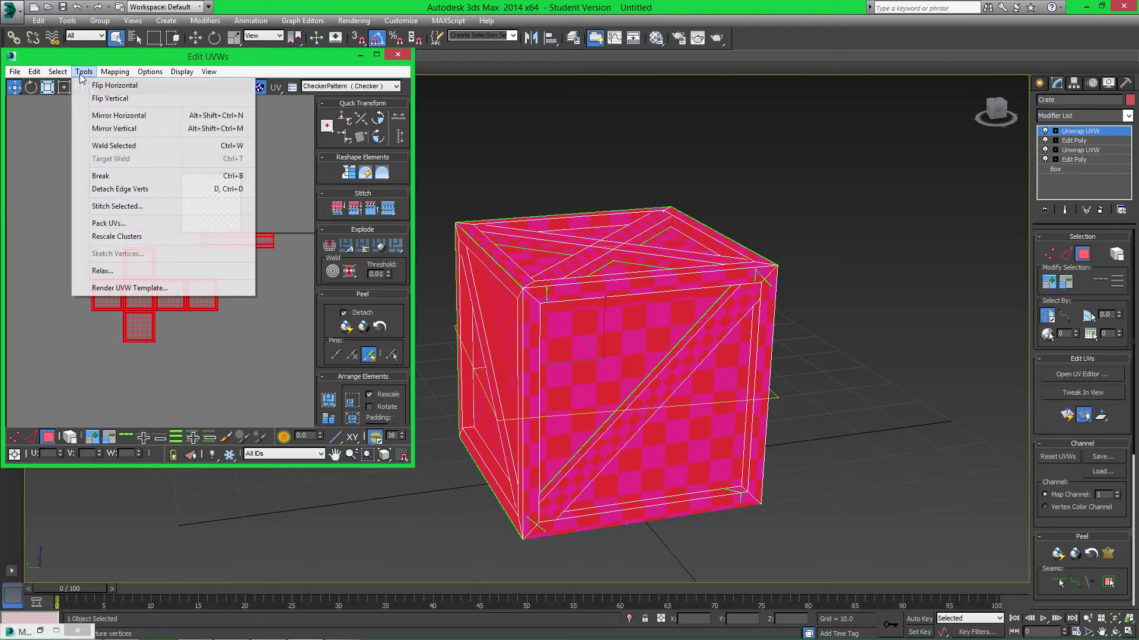
{"action": "left_click", "coordinate": [116, 237]}
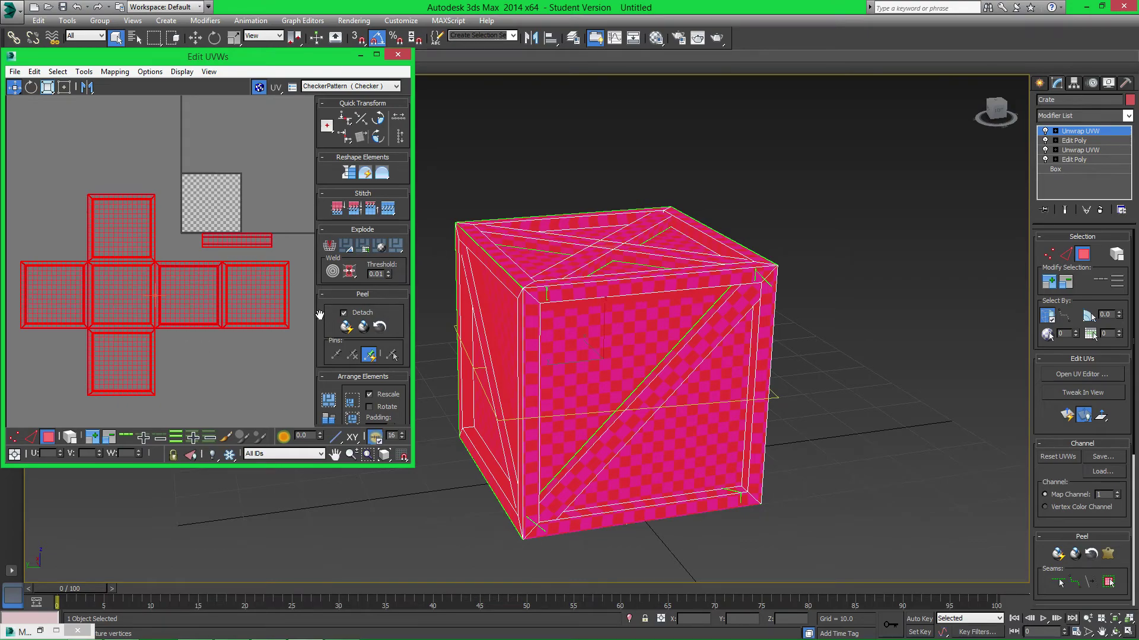
{"action": "left_click", "coordinate": [274, 180]}
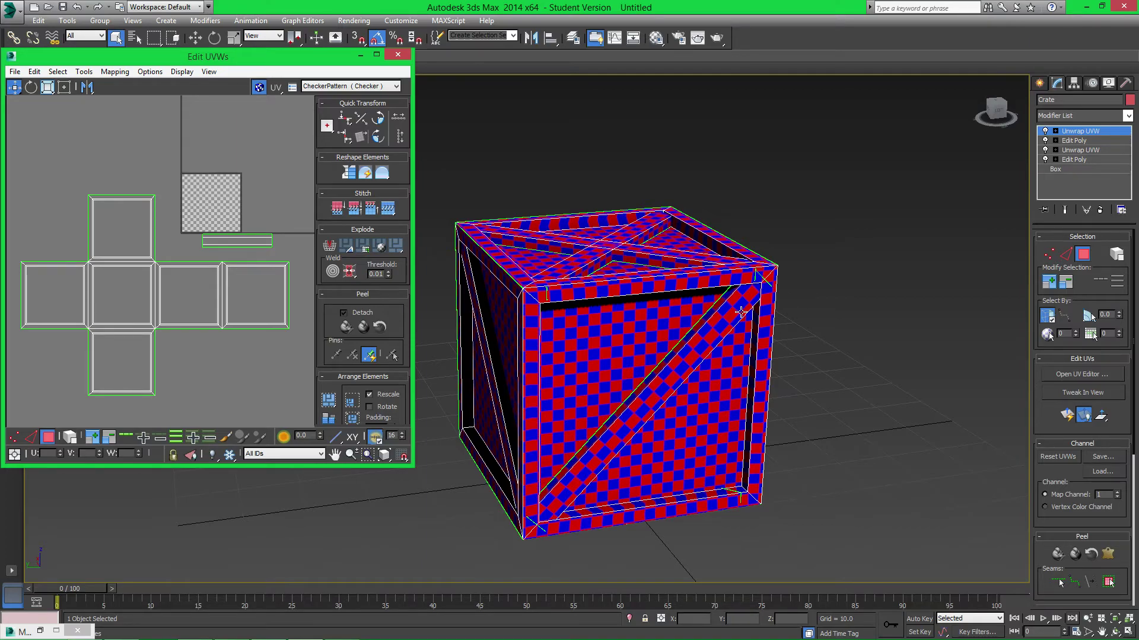
Examine the checker pattern's scale on the crate's frame, panels and slats, along with the combined UV layout.
{"action": "scroll", "coordinate": [600, 263], "scroll_direction": "up", "scroll_amount": 6}
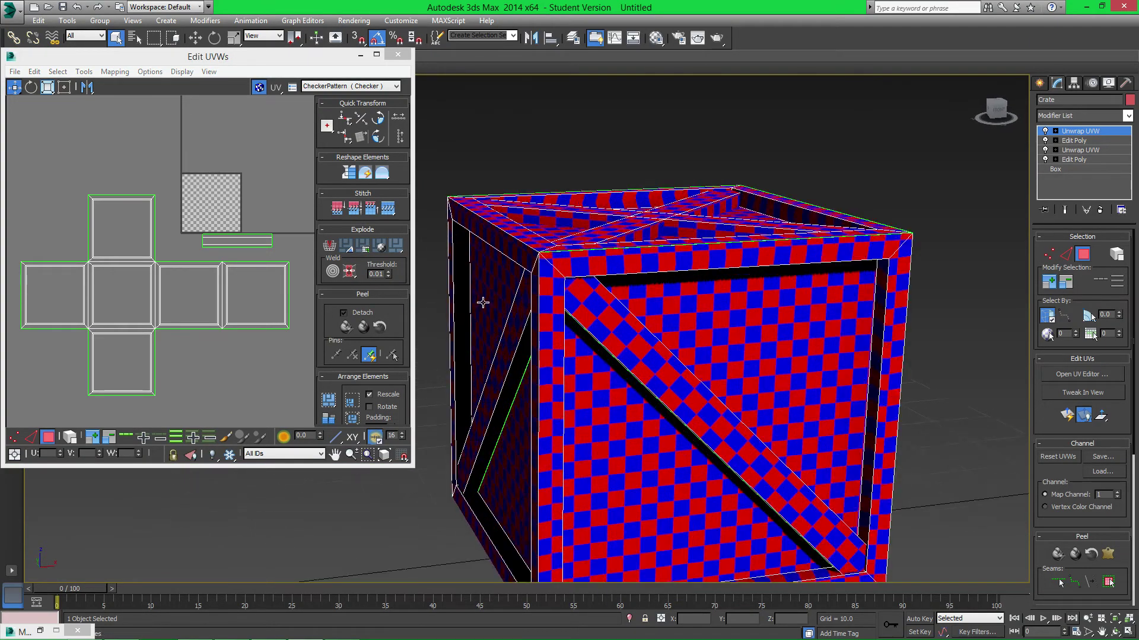
{"action": "scroll", "coordinate": [597, 262], "scroll_direction": "down", "scroll_amount": 6}
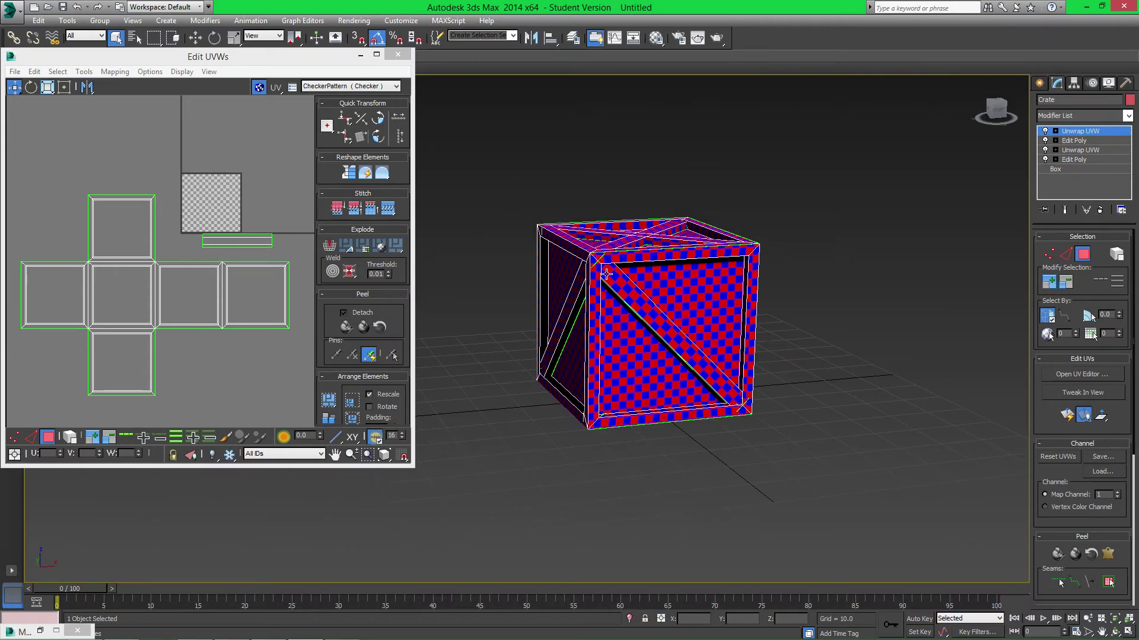
{"action": "scroll", "coordinate": [595, 261], "scroll_direction": "up", "scroll_amount": 5}
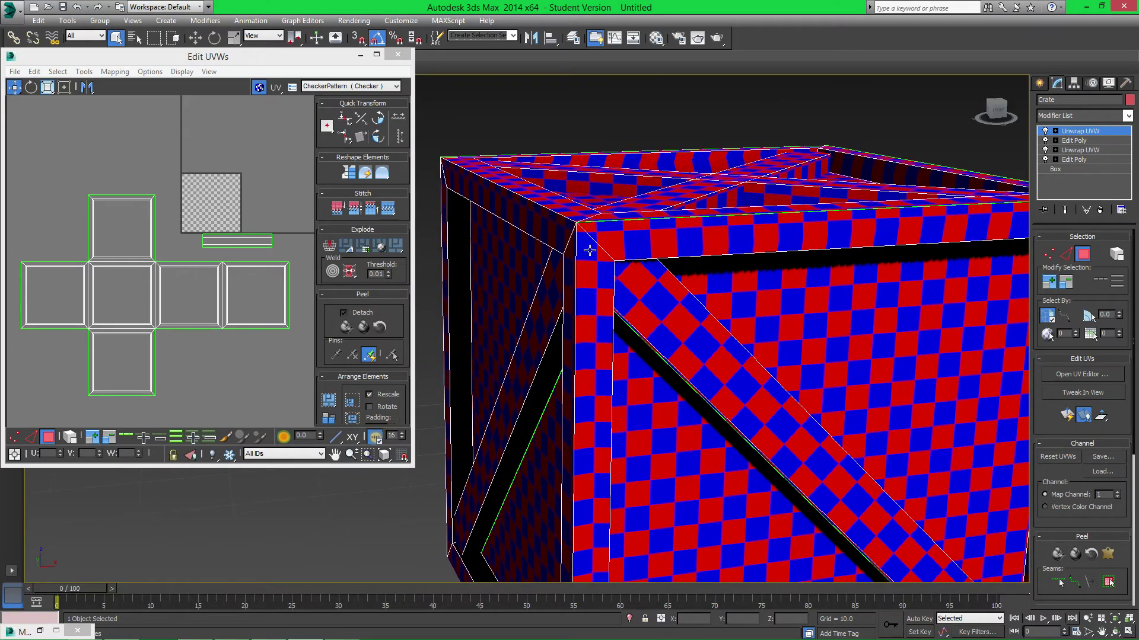
{"action": "middle_click_drag", "start_coordinate": [589, 248], "coordinate": [757, 264], "text": "alt"}
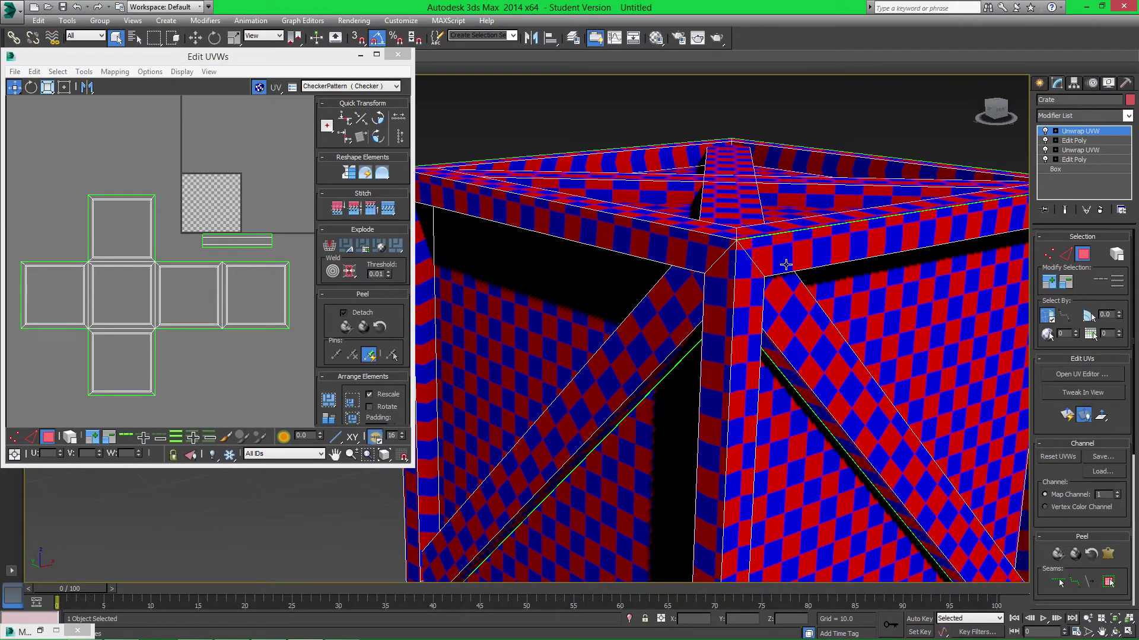
{"action": "scroll", "coordinate": [186, 158], "scroll_direction": "down", "scroll_amount": 3}
{"action": "scroll", "coordinate": [187, 155], "scroll_direction": "down", "scroll_amount": 2}
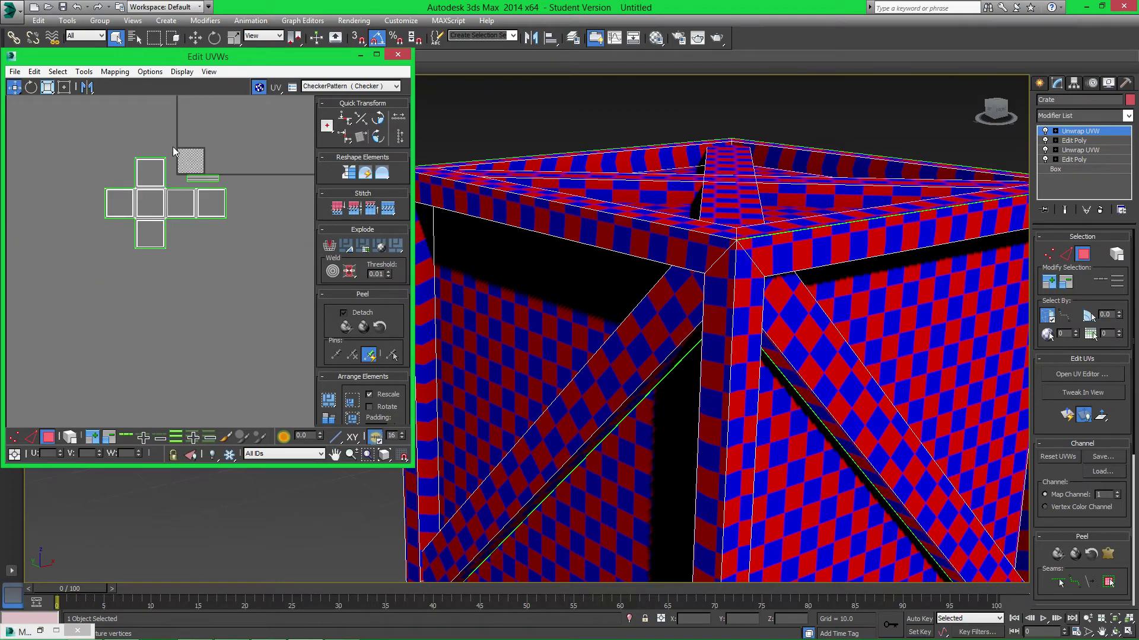
{"action": "middle_click_drag", "start_coordinate": [232, 151], "coordinate": [263, 193]}
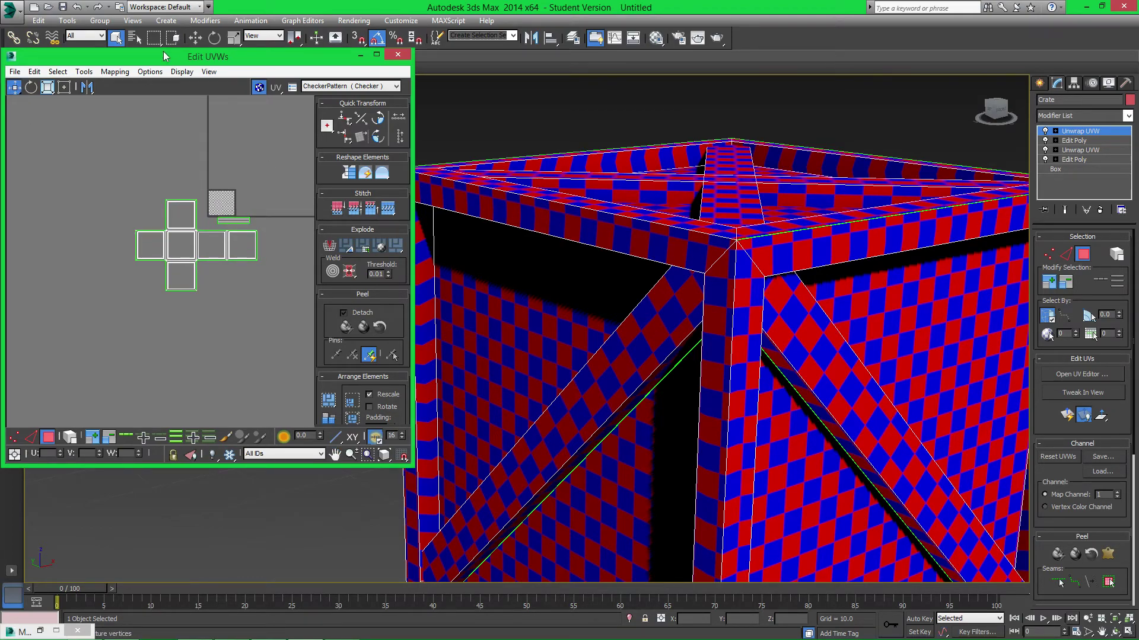
{"action": "left_click_drag", "start_coordinate": [94, 181], "coordinate": [281, 333]}
{"action": "left_click", "coordinate": [213, 176]}
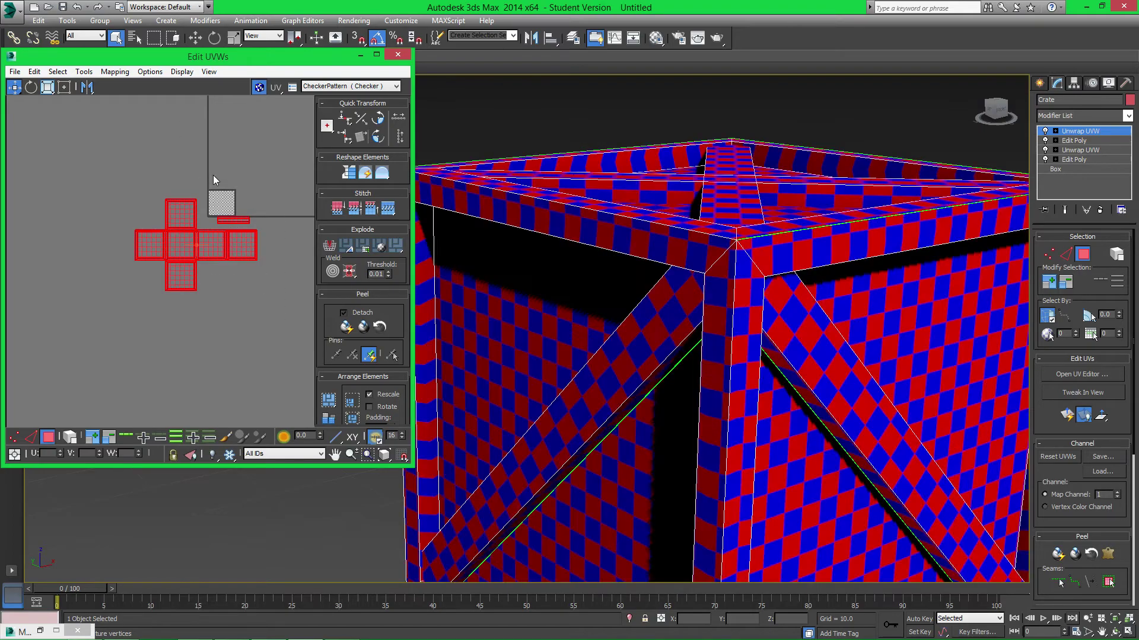
{"action": "middle_click_drag", "start_coordinate": [212, 175], "coordinate": [170, 173]}
{"action": "left_click_drag", "start_coordinate": [33, 167], "coordinate": [181, 288]}
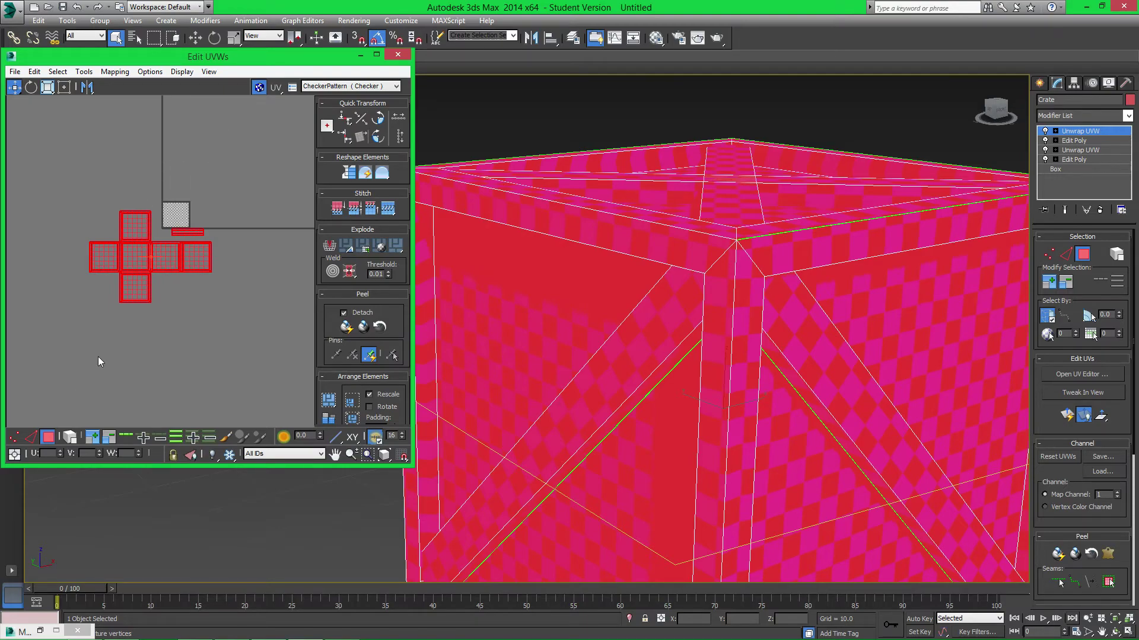
{"action": "scroll", "coordinate": [102, 159], "scroll_direction": "up", "scroll_amount": 5}
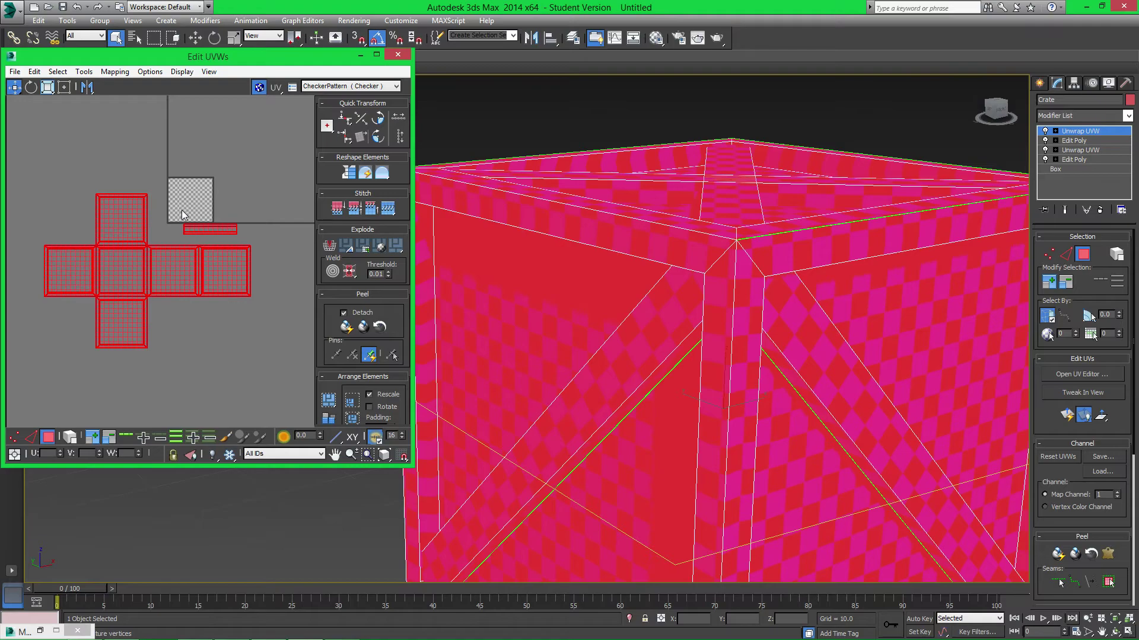
{"action": "left_click", "coordinate": [249, 187]}
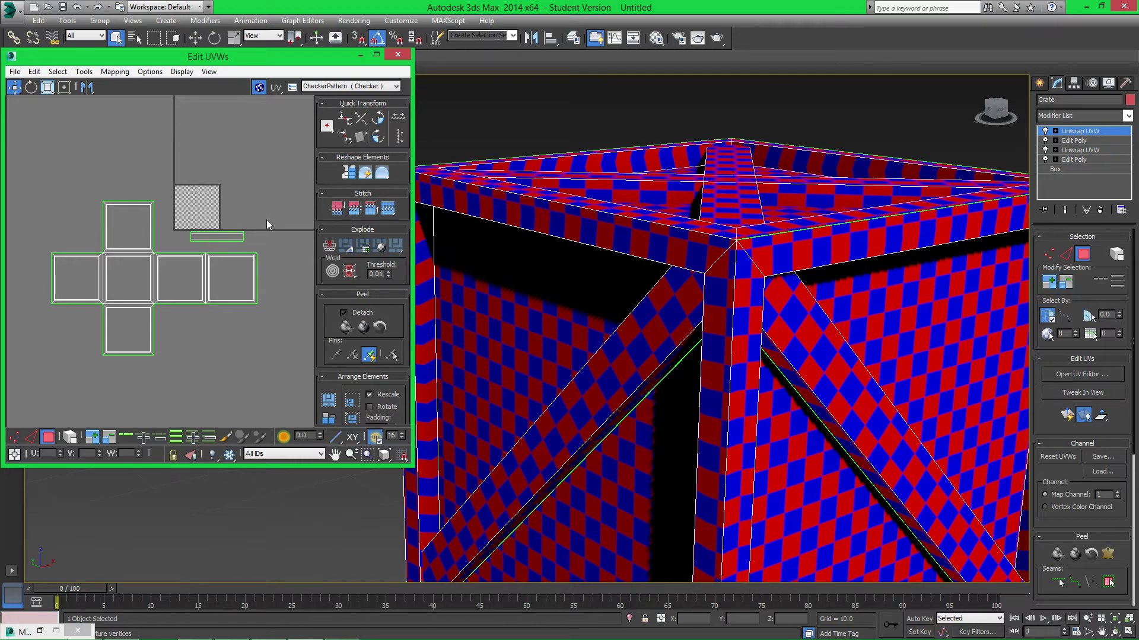
Move the slats' UV shell sideways into the gap between the checker tile and the cross layout's horizontal arm.
{"action": "left_click", "coordinate": [207, 236]}
{"action": "left_click_drag", "start_coordinate": [208, 236], "coordinate": [295, 375]}
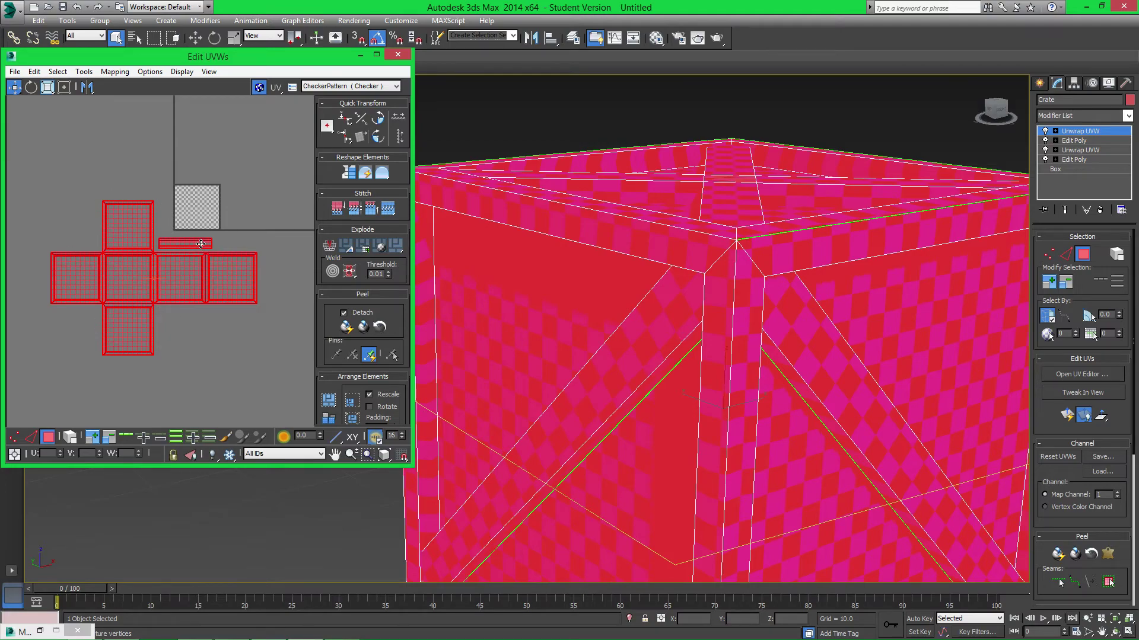
{"action": "left_click_drag", "start_coordinate": [234, 230], "coordinate": [159, 251]}
{"action": "mouse_move", "coordinate": [178, 245]}
{"action": "left_mouse_down"}
{"action": "mouse_move", "coordinate": [228, 202]}
{"action": "mouse_move", "coordinate": [178, 245]}
{"action": "left_mouse_up"}
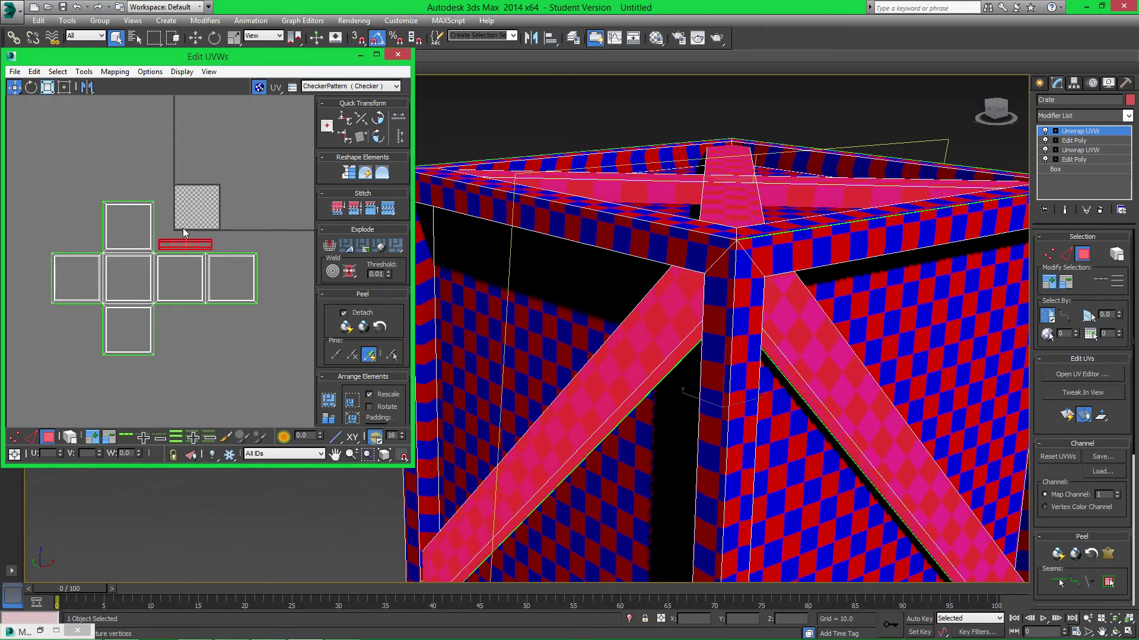
Turn on element selection for UV polygons, test it on the stacked slat shells, and clear the selection.
{"action": "left_click", "coordinate": [72, 438]}
{"action": "left_click", "coordinate": [223, 347]}
{"action": "left_click", "coordinate": [159, 264]}
{"action": "left_click", "coordinate": [198, 226]}
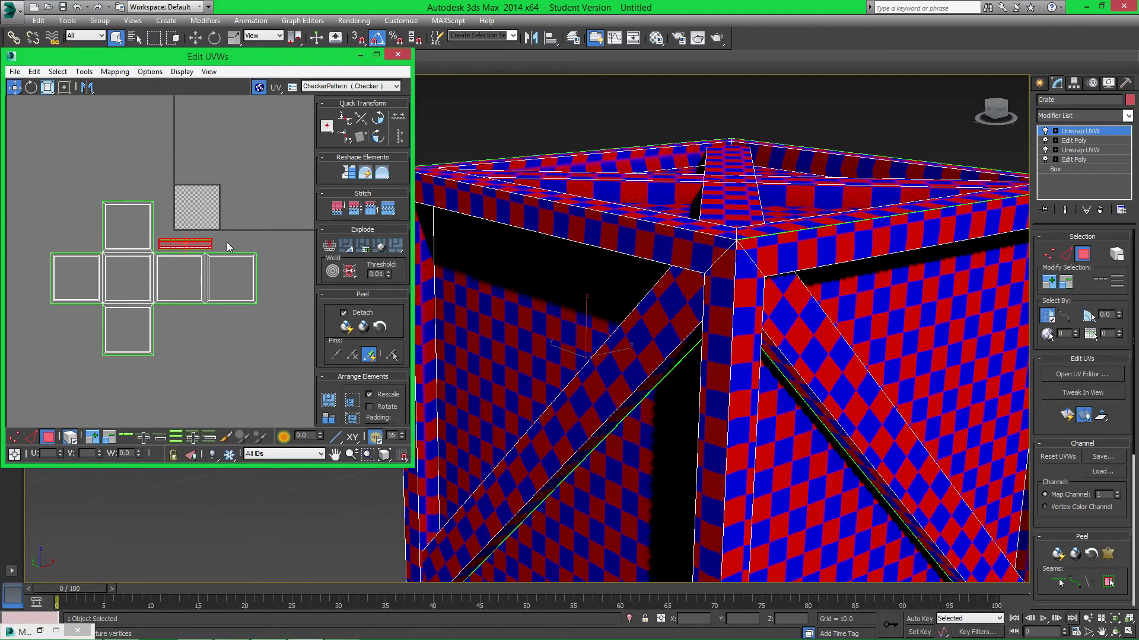
{"action": "left_click", "coordinate": [240, 237]}
{"action": "left_click", "coordinate": [208, 243]}
{"action": "scroll", "coordinate": [208, 244], "scroll_direction": "up", "scroll_amount": 4}
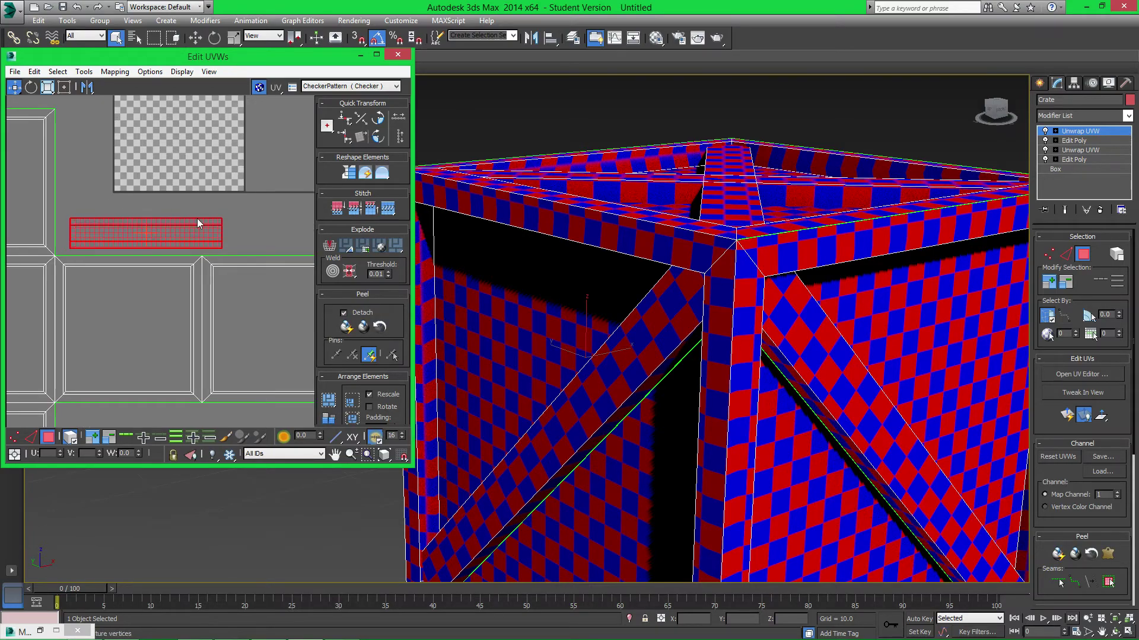
{"action": "left_click", "coordinate": [248, 227]}
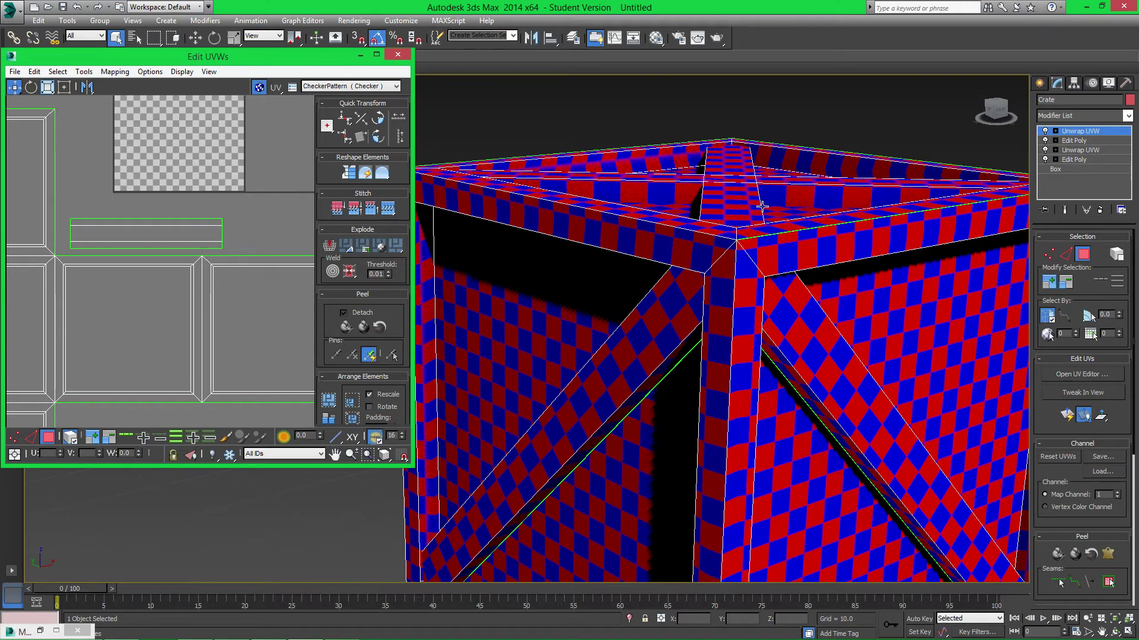
Pull four of the stacked slat UV shells apart from the stack one at a time.
{"action": "left_click", "coordinate": [196, 231]}
{"action": "left_click_drag", "start_coordinate": [196, 231], "coordinate": [207, 190]}
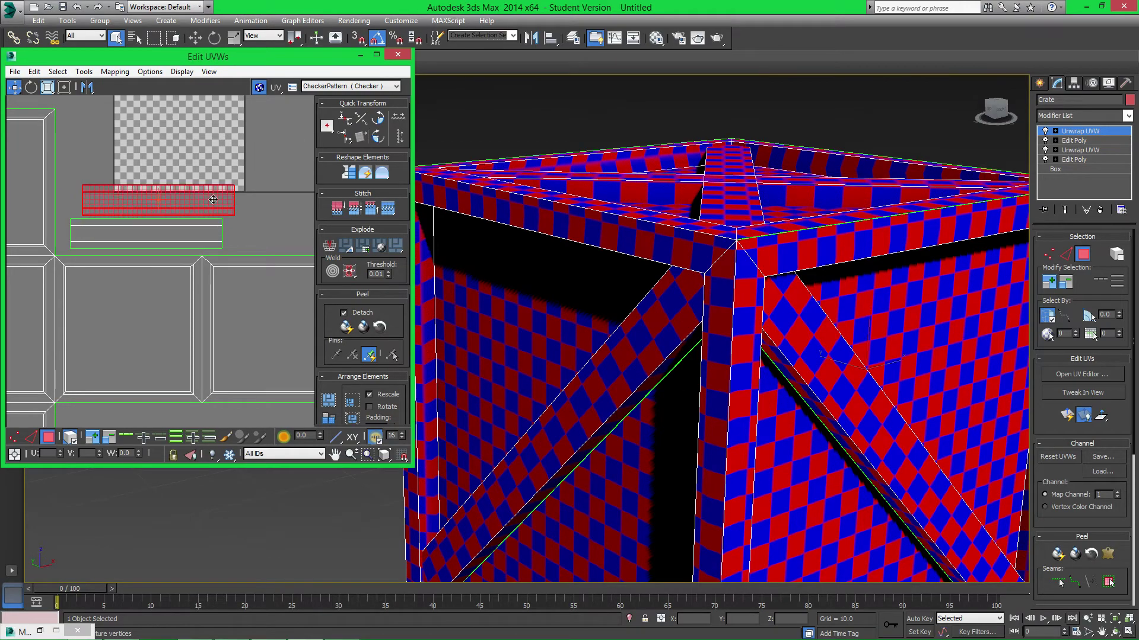
{"action": "left_click", "coordinate": [114, 240]}
{"action": "left_click_drag", "start_coordinate": [113, 240], "coordinate": [272, 164]}
{"action": "left_click", "coordinate": [148, 234]}
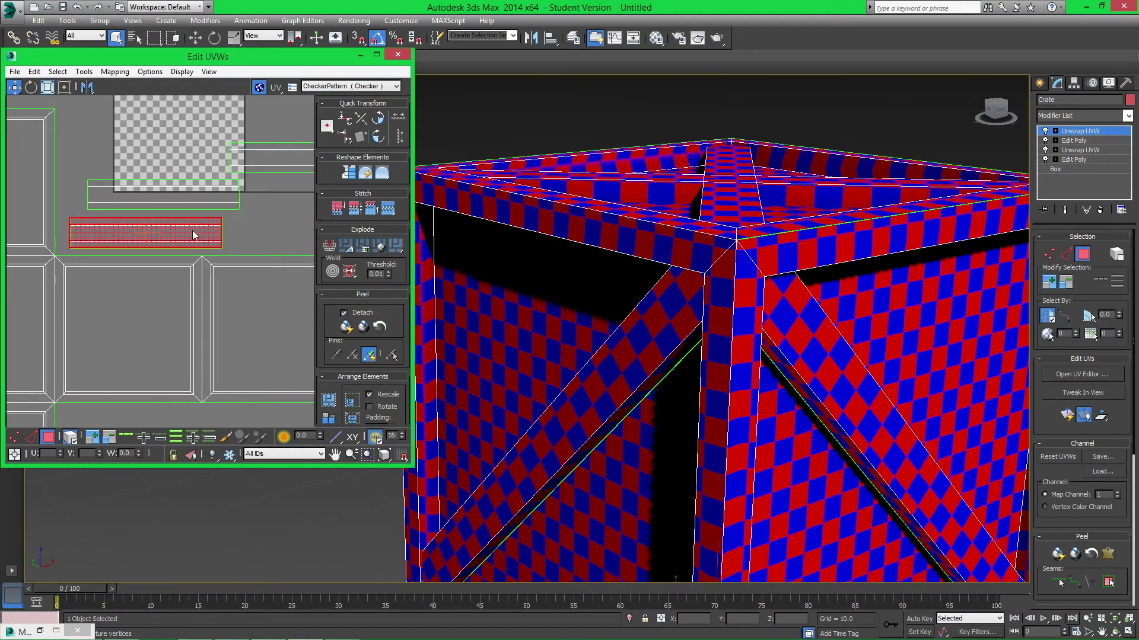
{"action": "left_click_drag", "start_coordinate": [148, 234], "coordinate": [152, 112]}
{"action": "left_click", "coordinate": [173, 239]}
{"action": "left_click_drag", "start_coordinate": [173, 239], "coordinate": [323, 211]}
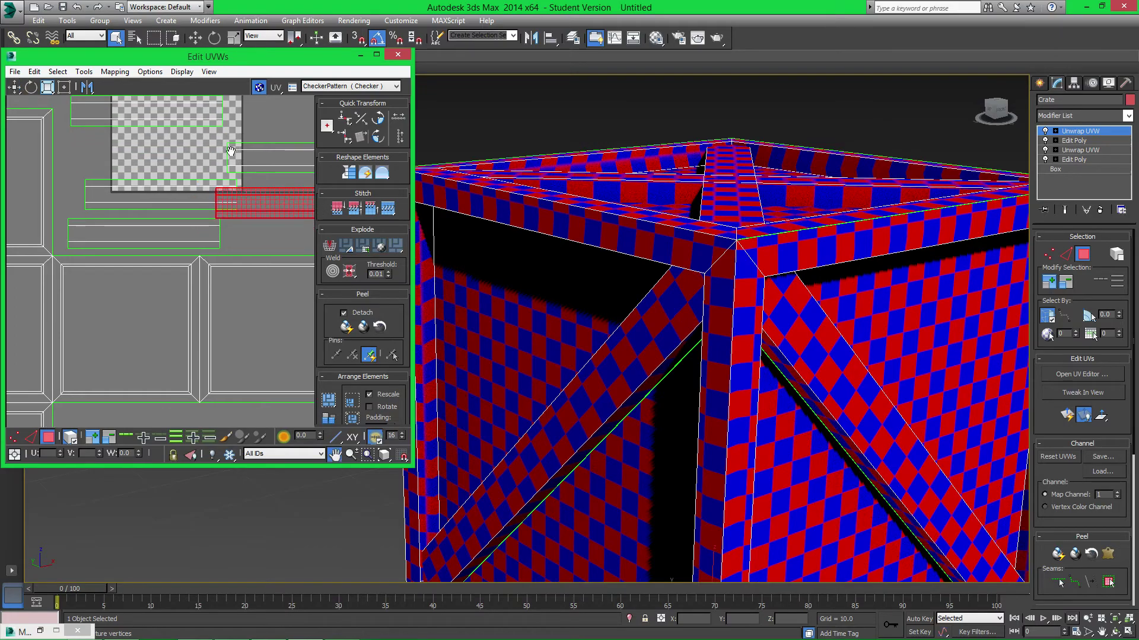
Undo the moves of the individual slat shells to stack them together again.
{"action": "scroll", "coordinate": [127, 157], "scroll_direction": "down", "scroll_amount": 4}
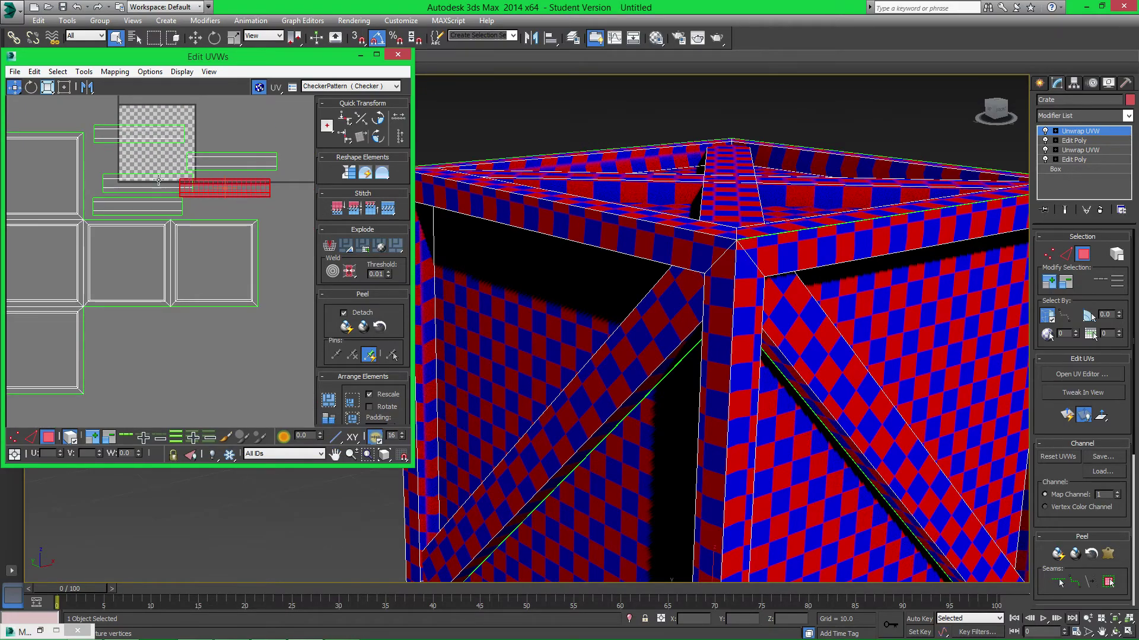
{"action": "key", "text": "ctrl+z"}
{"action": "key", "text": "ctrl+z"}
{"action": "key", "text": "ctrl+z"}
{"action": "key", "text": "ctrl+z"}
{"action": "key", "text": "ctrl+z"}
{"action": "key", "text": "ctrl+z"}
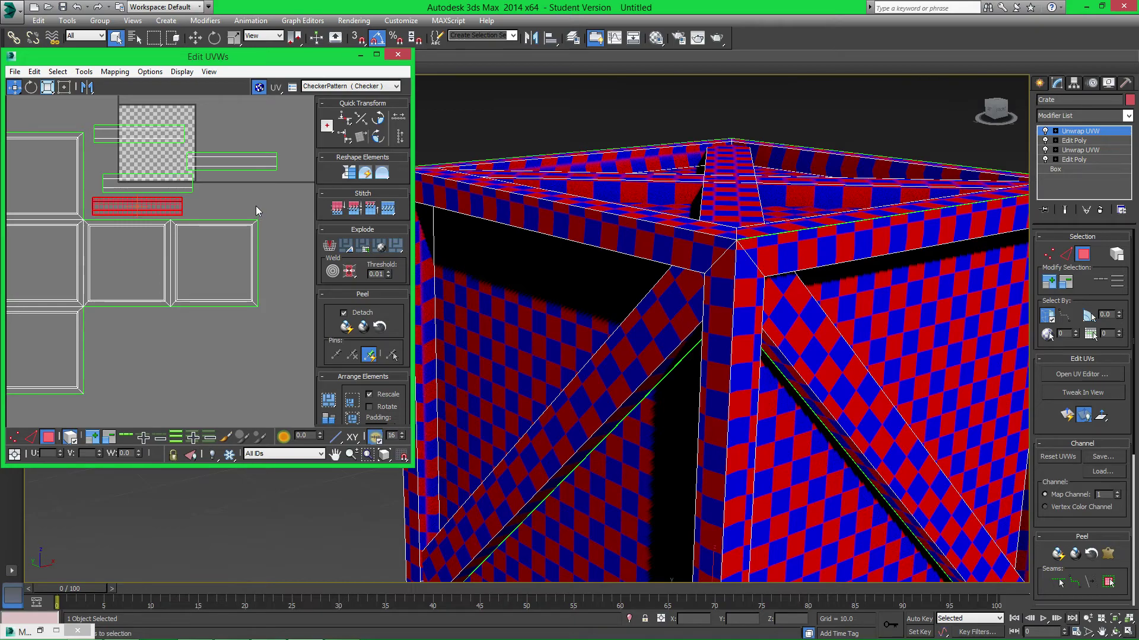
{"action": "key", "text": "ctrl+z"}
{"action": "key", "text": "ctrl+z"}
{"action": "key", "text": "ctrl+z"}
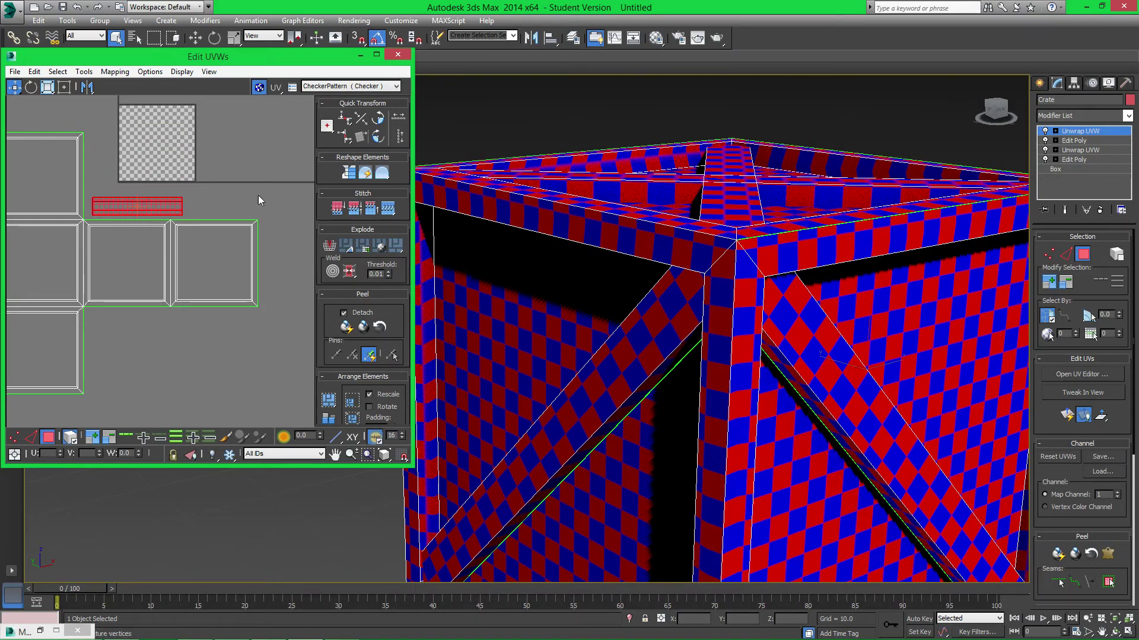
Select all UV shells, scale them down uniformly to about the checker tile's size, and move them onto the tile.
{"action": "scroll", "coordinate": [258, 195], "scroll_direction": "down", "scroll_amount": 4}
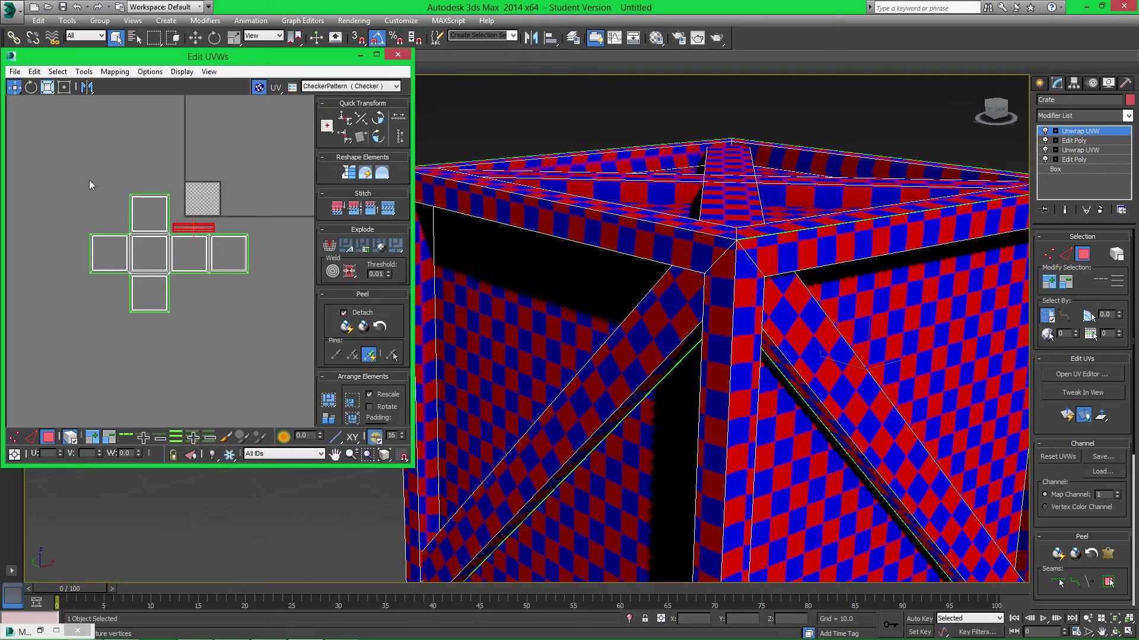
{"action": "key", "text": "ctrl+a"}
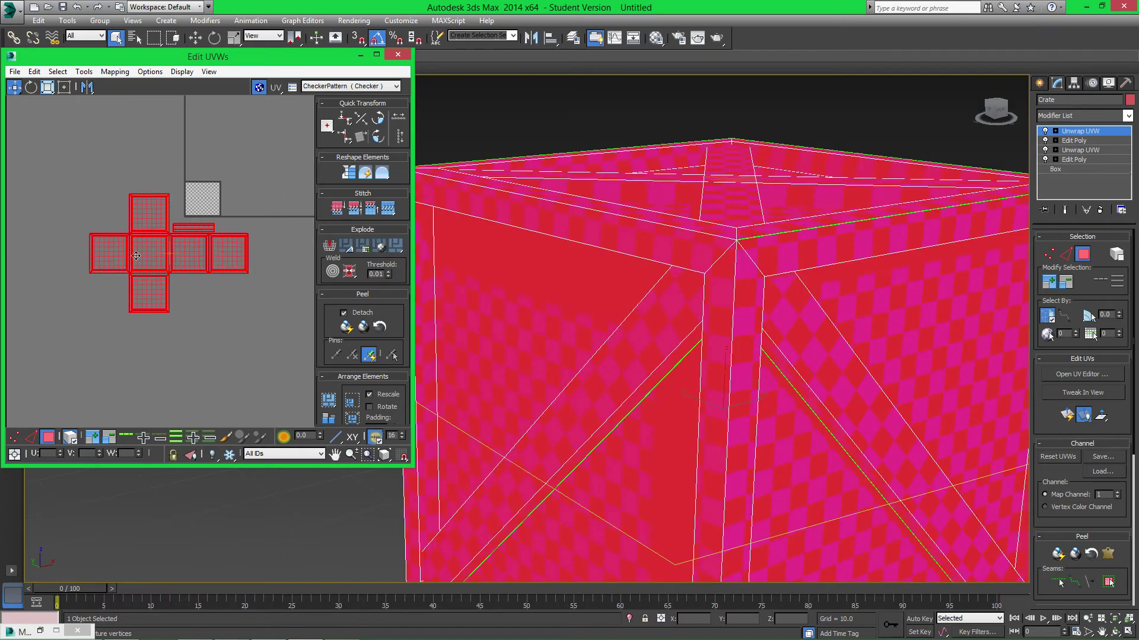
{"action": "left_click", "coordinate": [52, 90]}
{"action": "left_click_drag", "start_coordinate": [159, 226], "coordinate": [144, 327]}
{"action": "left_click", "coordinate": [15, 87]}
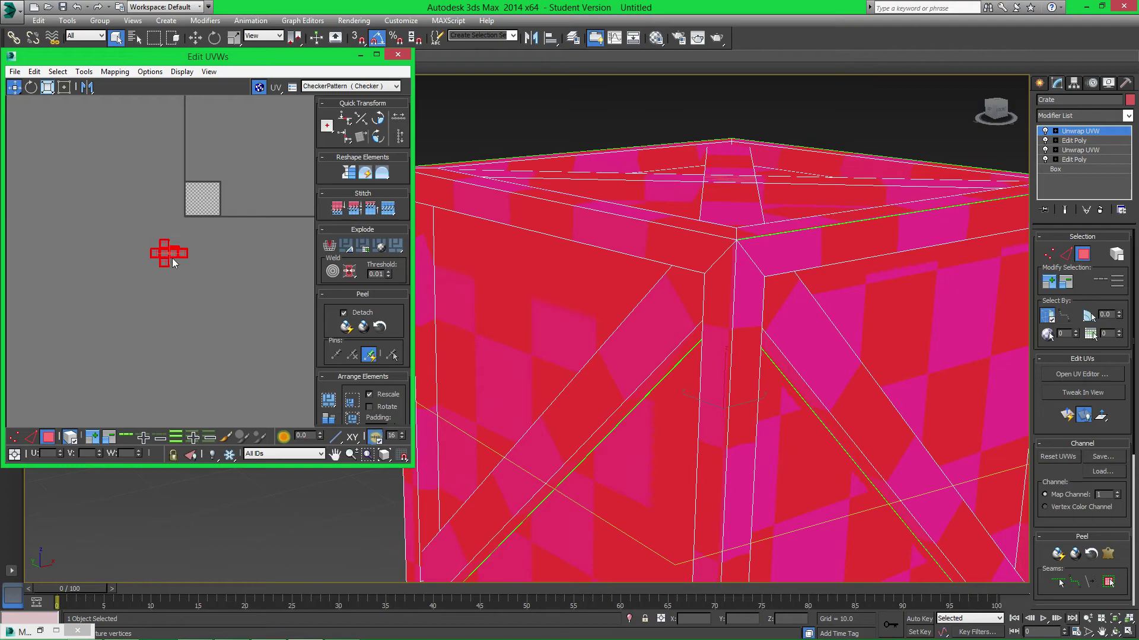
{"action": "left_click_drag", "start_coordinate": [173, 259], "coordinate": [201, 206]}
{"action": "scroll", "coordinate": [201, 206], "scroll_direction": "up", "scroll_amount": 10}
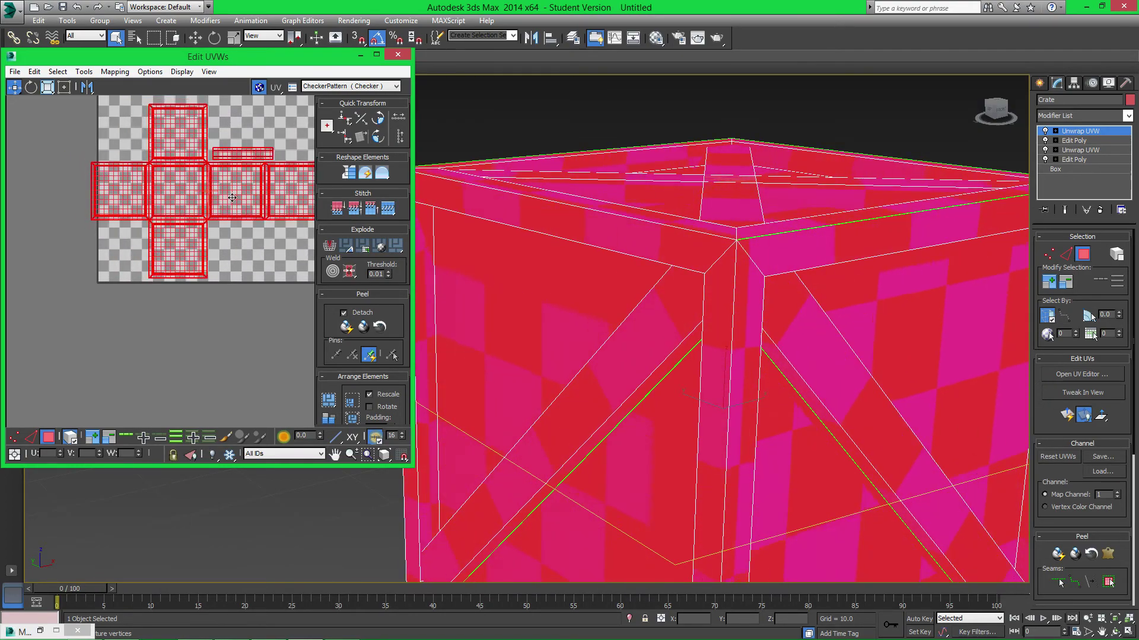
{"action": "scroll", "coordinate": [232, 198], "scroll_direction": "down", "scroll_amount": 3}
{"action": "left_click_drag", "start_coordinate": [169, 193], "coordinate": [170, 192]}
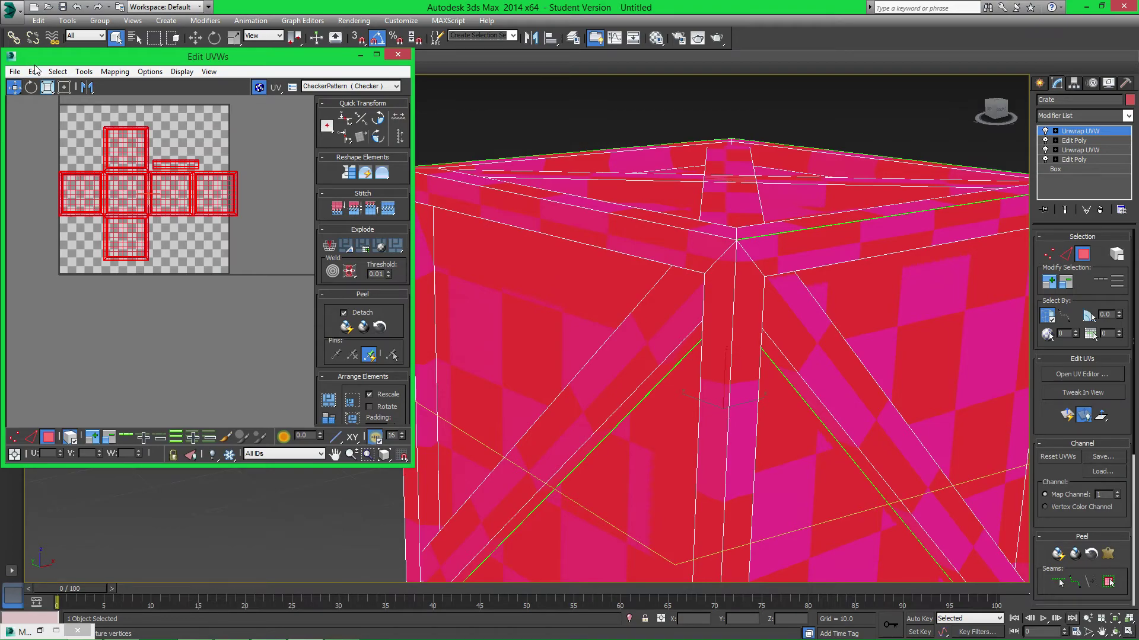
Fine-tune the uniform scale of all UV shells so the cross just fits within the checker tile's width, and deselect them.
{"action": "left_click", "coordinate": [48, 87]}
{"action": "left_click_drag", "start_coordinate": [131, 155], "coordinate": [152, 186]}
{"action": "left_click", "coordinate": [13, 87]}
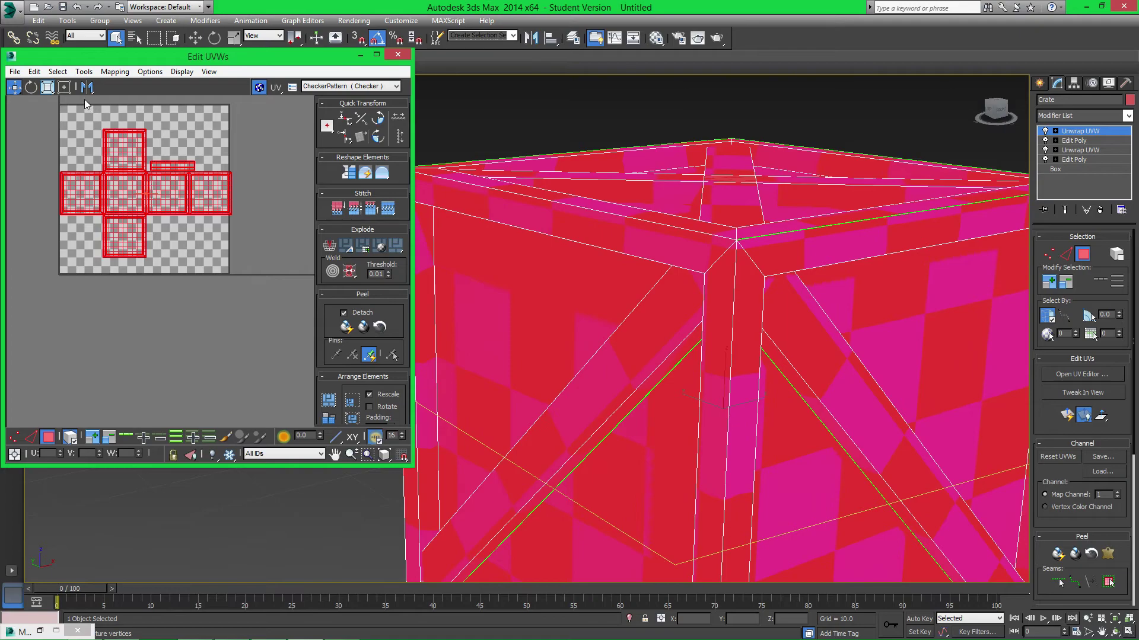
{"action": "left_click", "coordinate": [47, 87]}
{"action": "left_click_drag", "start_coordinate": [123, 146], "coordinate": [151, 189]}
{"action": "key", "text": "ctrl+z"}
{"action": "left_click", "coordinate": [14, 87]}
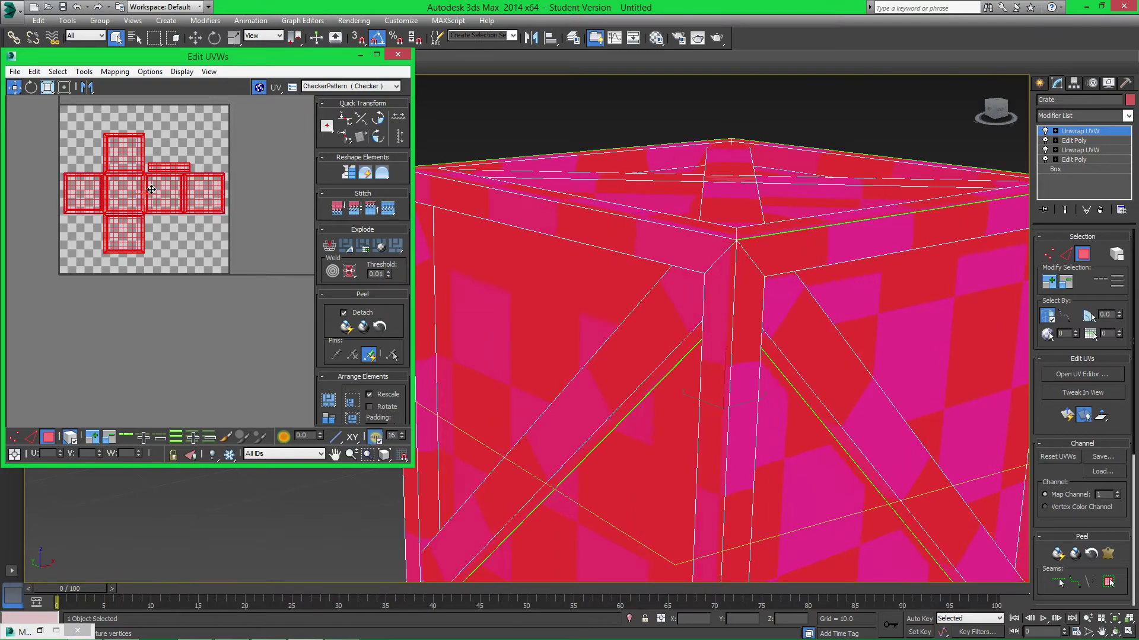
{"action": "left_click", "coordinate": [47, 87]}
{"action": "left_click_drag", "start_coordinate": [130, 163], "coordinate": [130, 161]}
{"action": "left_click", "coordinate": [15, 87]}
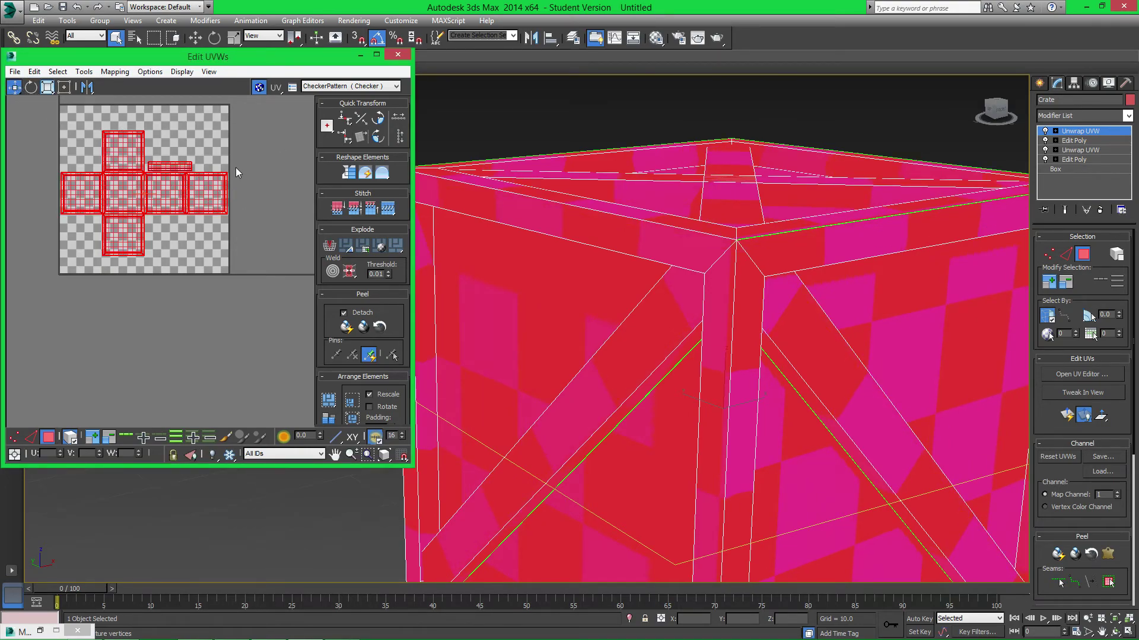
{"action": "left_click", "coordinate": [259, 161]}
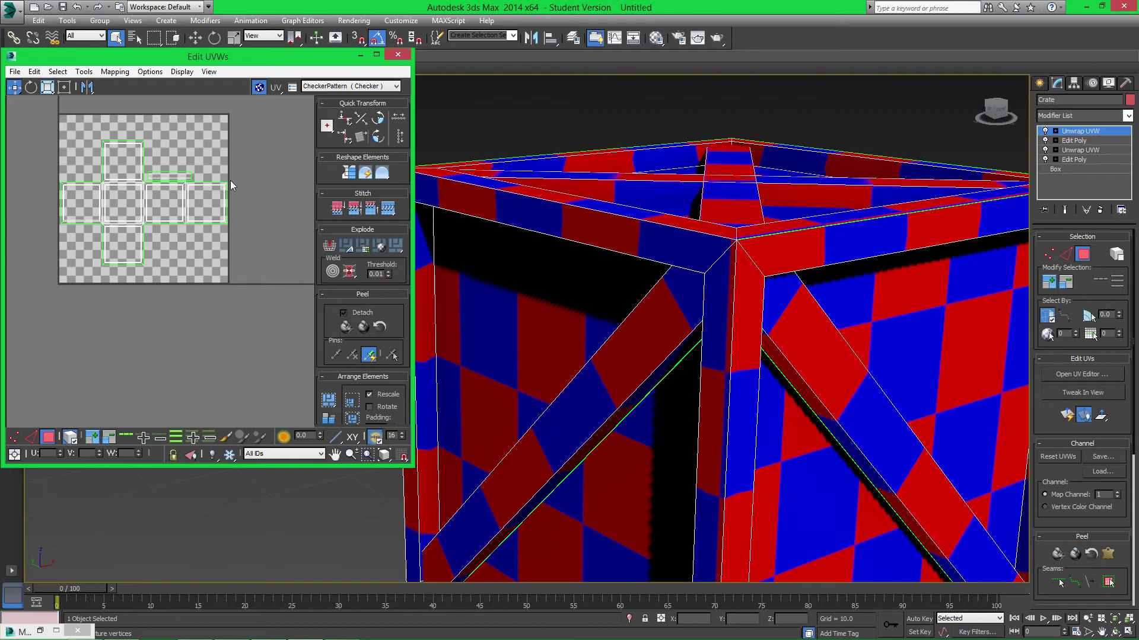
Move the stacked slats' UV shell up and right into the tile's empty area above the cross's long arm, and deselect it.
{"action": "scroll", "coordinate": [173, 172], "scroll_direction": "up", "scroll_amount": 5}
{"action": "left_click", "coordinate": [144, 207]}
{"action": "scroll", "coordinate": [139, 202], "scroll_direction": "down", "scroll_amount": 4}
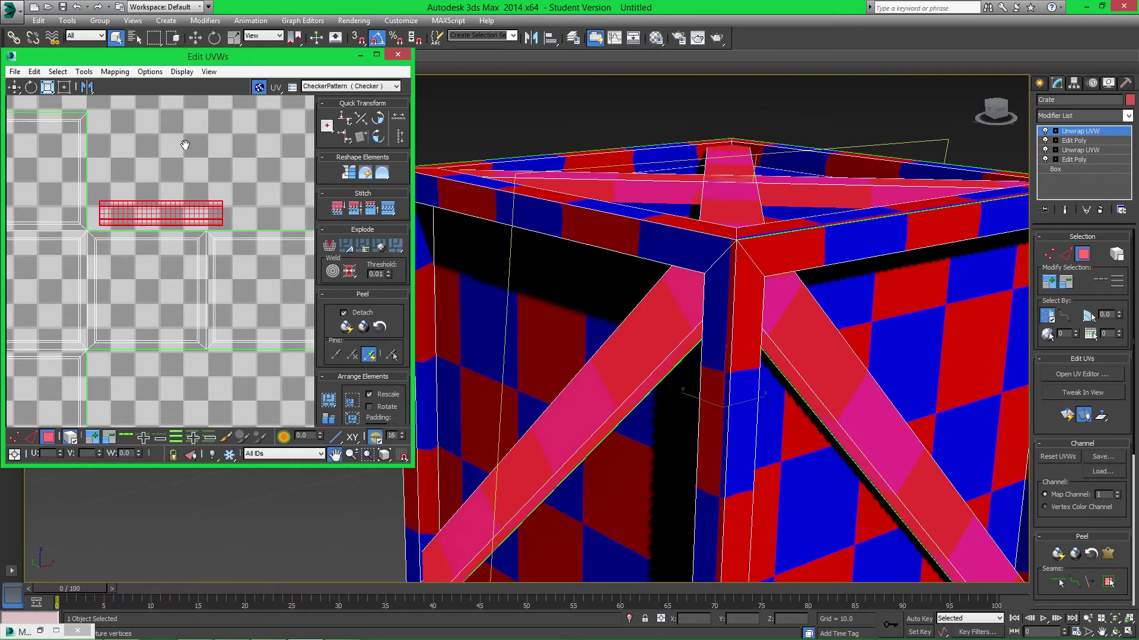
{"action": "left_click_drag", "start_coordinate": [137, 212], "coordinate": [173, 179]}
{"action": "left_click", "coordinate": [177, 155]}
{"action": "scroll", "coordinate": [181, 138], "scroll_direction": "down", "scroll_amount": 3}
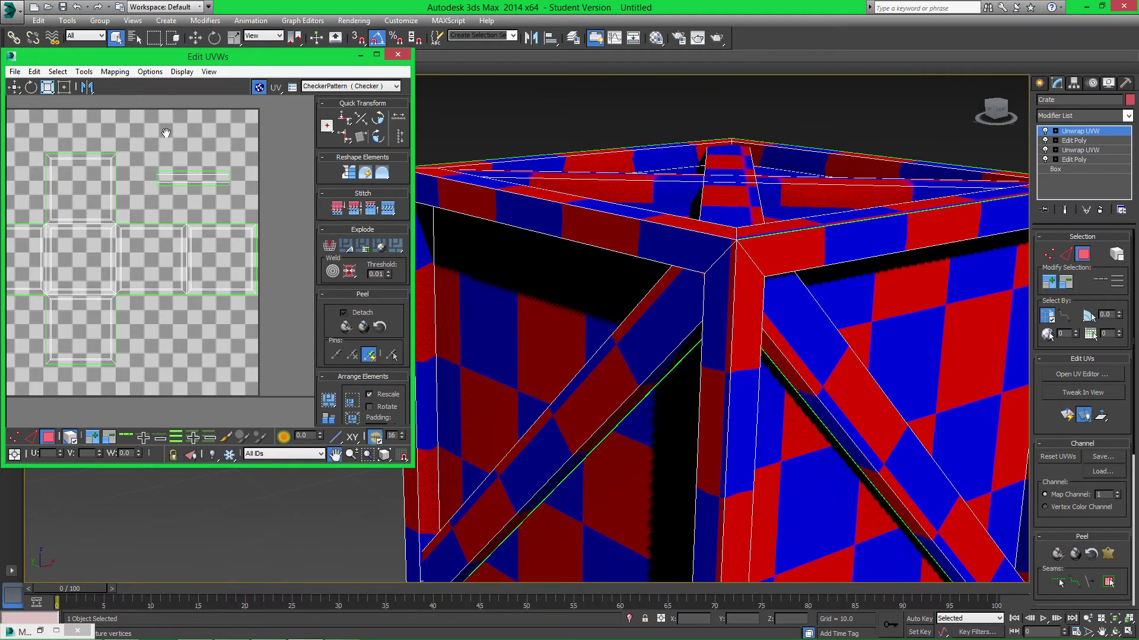
Select all UV shells on the checker tile and open the Render UVW Template settings.
{"action": "scroll", "coordinate": [569, 214], "scroll_direction": "down", "scroll_amount": 5}
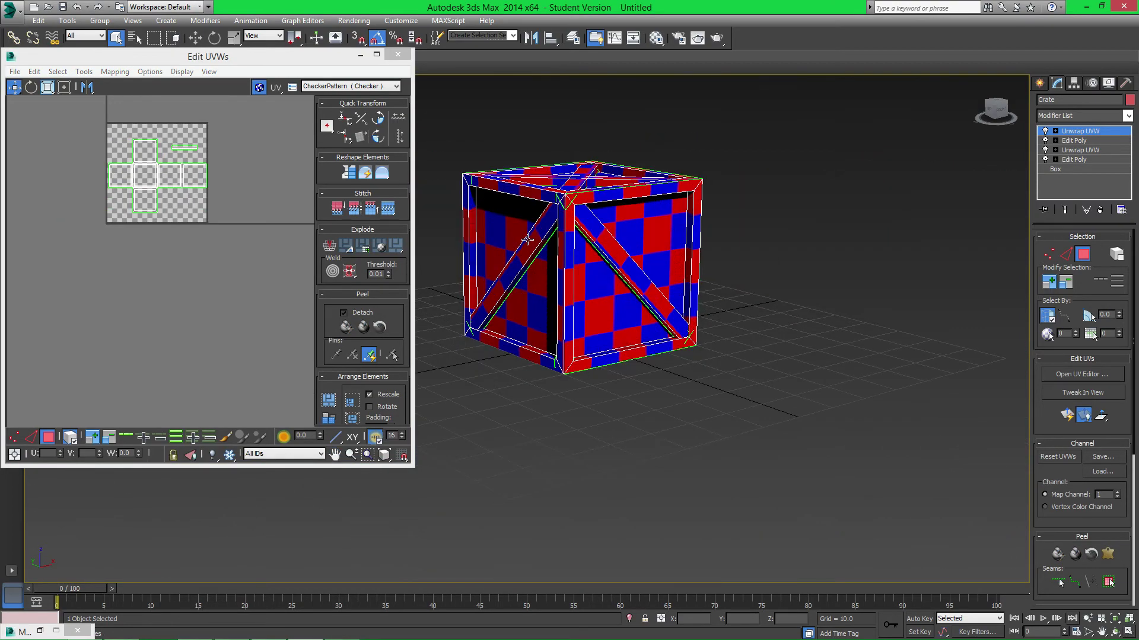
{"action": "middle_click_drag", "start_coordinate": [521, 229], "coordinate": [553, 253]}
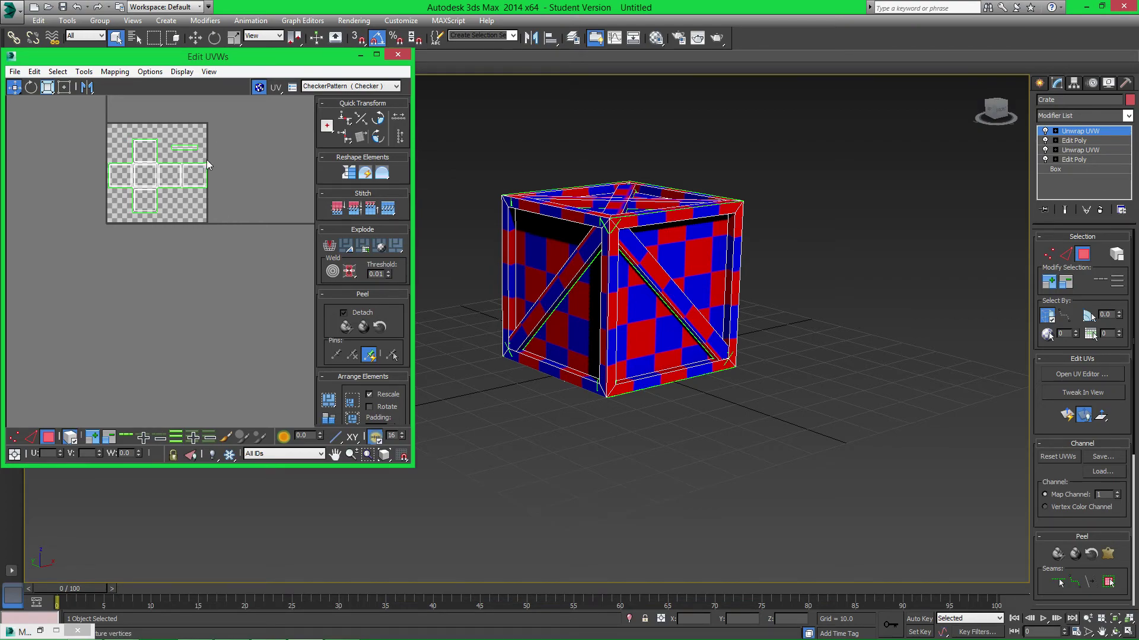
{"action": "left_click_drag", "start_coordinate": [111, 118], "coordinate": [228, 278]}
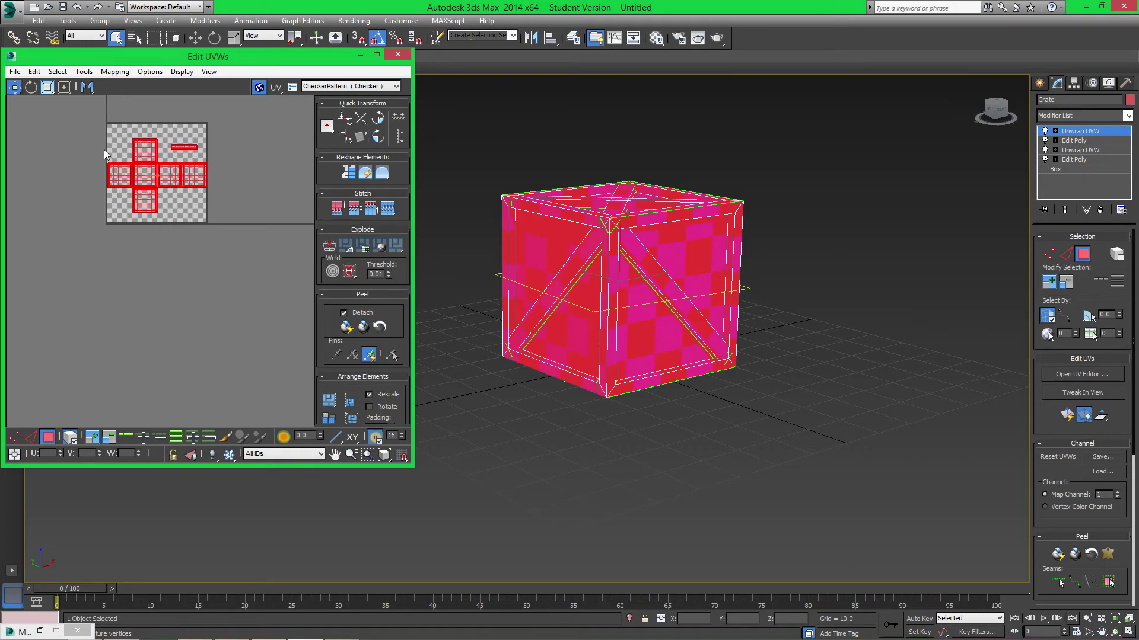
{"action": "left_click", "coordinate": [85, 72]}
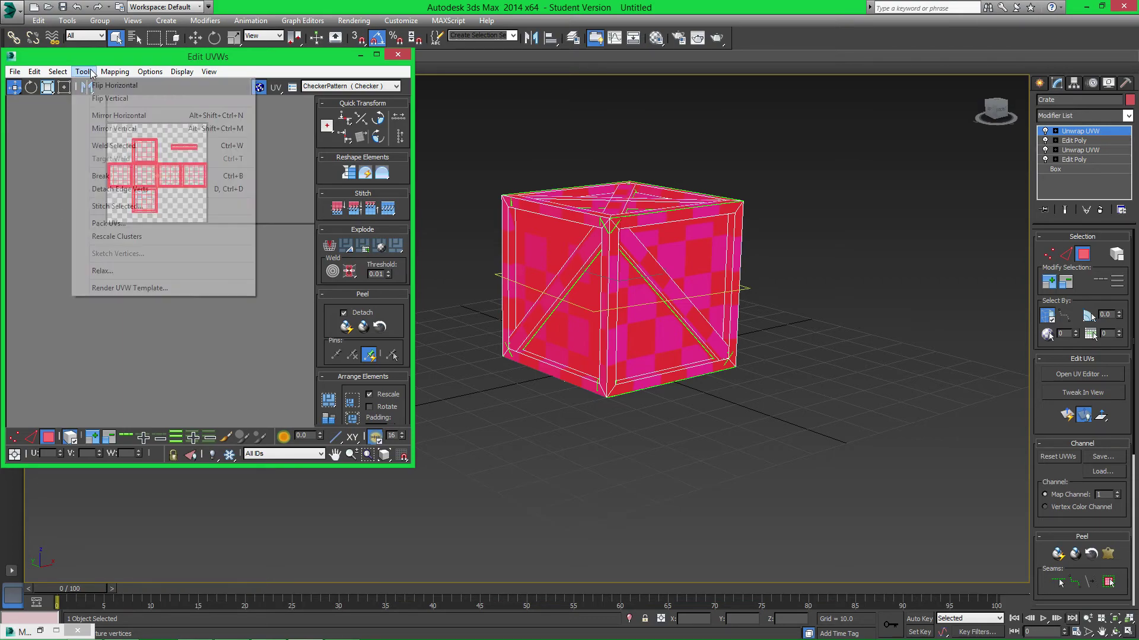
{"action": "left_click", "coordinate": [134, 288]}
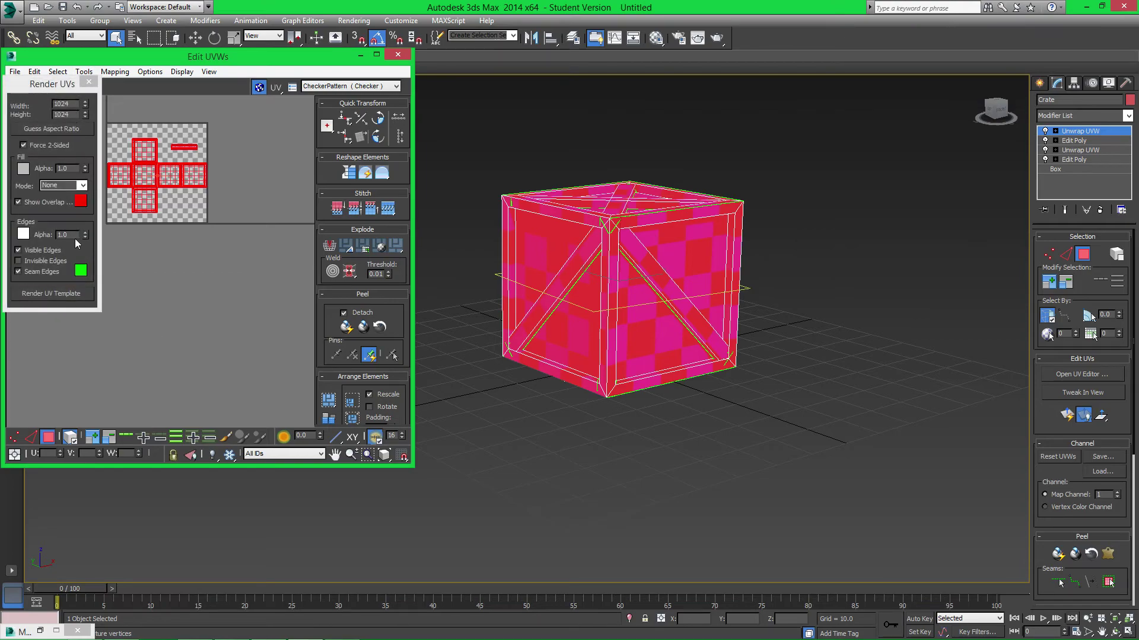
{"action": "left_click_drag", "start_coordinate": [63, 85], "coordinate": [75, 108]}
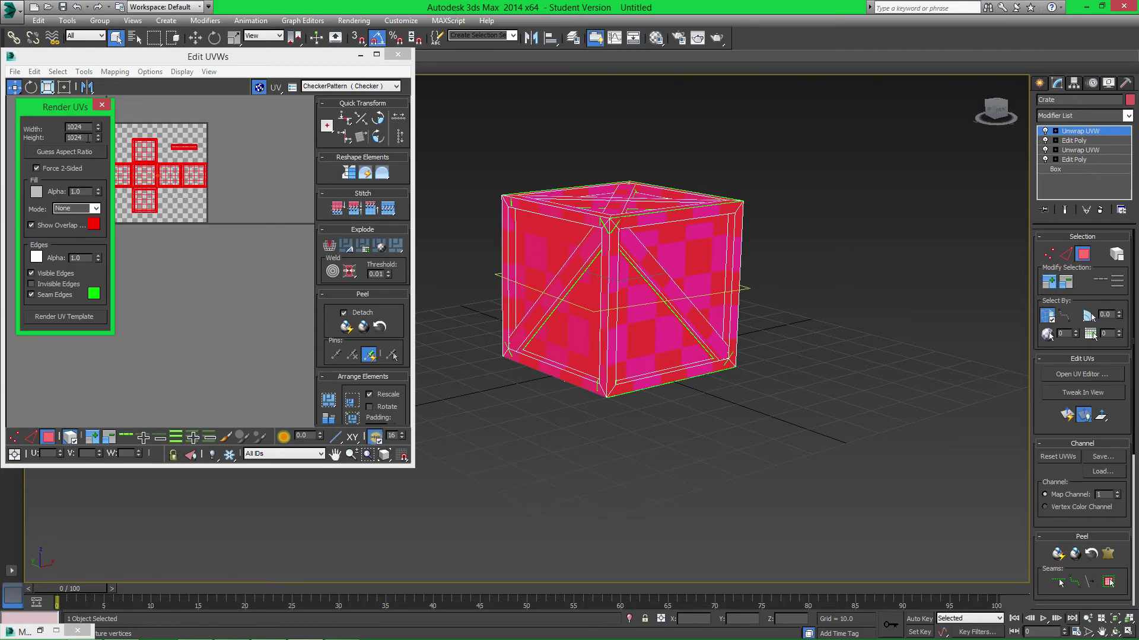
Try a UV template size of 2048 wide by 512 high.
{"action": "left_click_drag", "start_coordinate": [82, 127], "coordinate": [71, 127]}
{"action": "type", "text": "512"}
{"action": "key", "text": "Return"}
{"action": "type", "text": "2048"}
{"action": "key", "text": "Tab"}
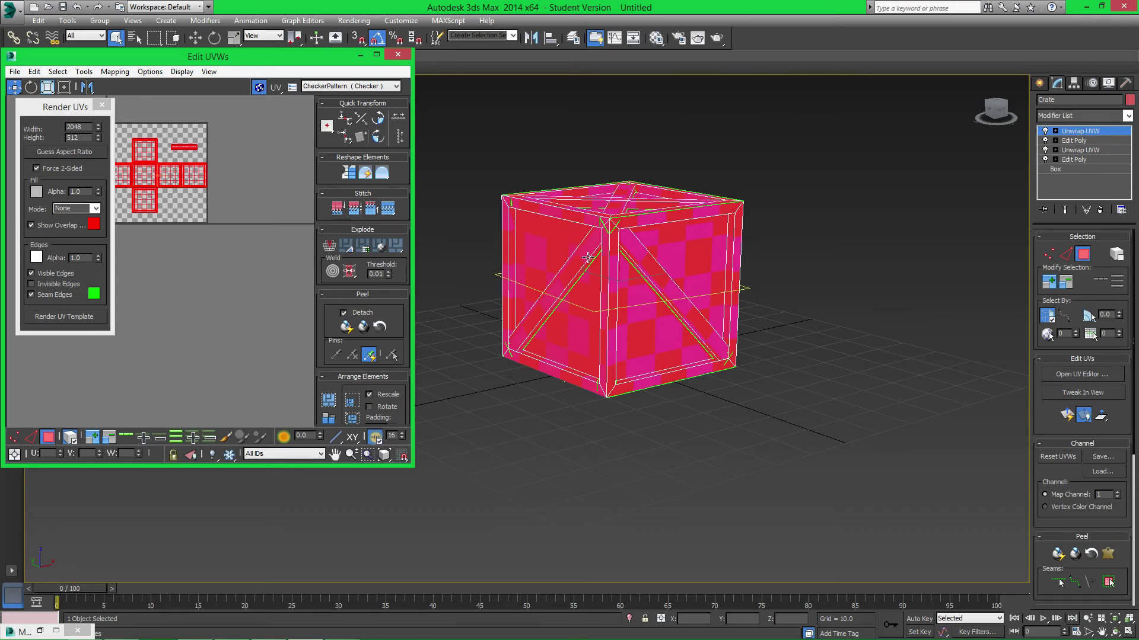
Set the UV template's width and height to 1024 each and render the template.
{"action": "left_click", "coordinate": [41, 140]}
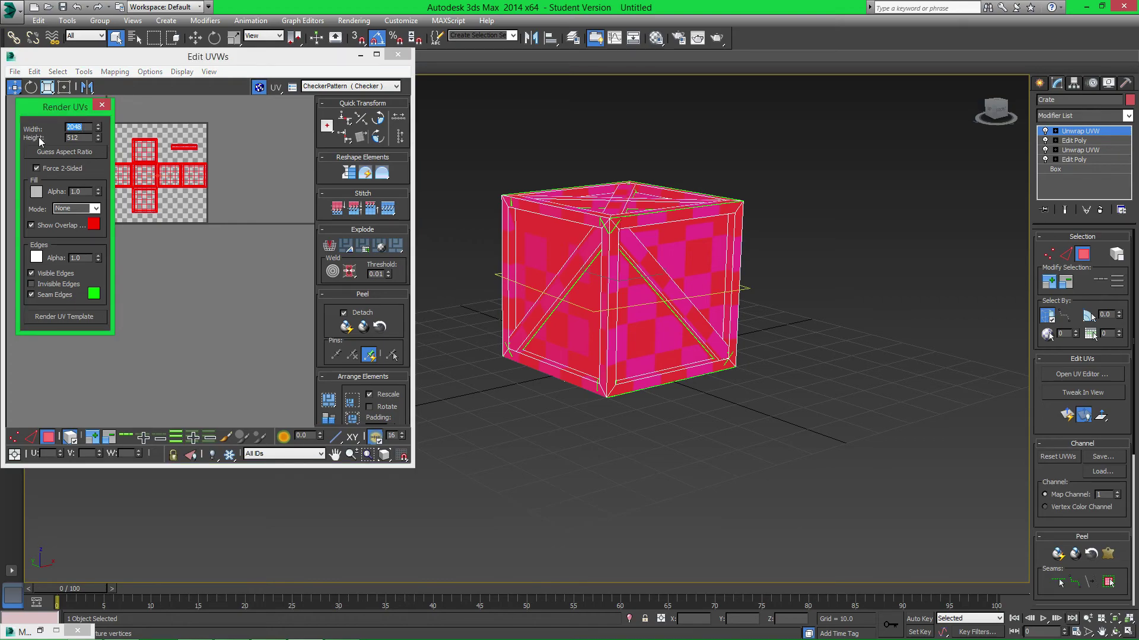
{"action": "type", "text": "10"}
{"action": "key", "text": "Tab"}
{"action": "type", "text": "1024"}
{"action": "left_click", "coordinate": [67, 317]}
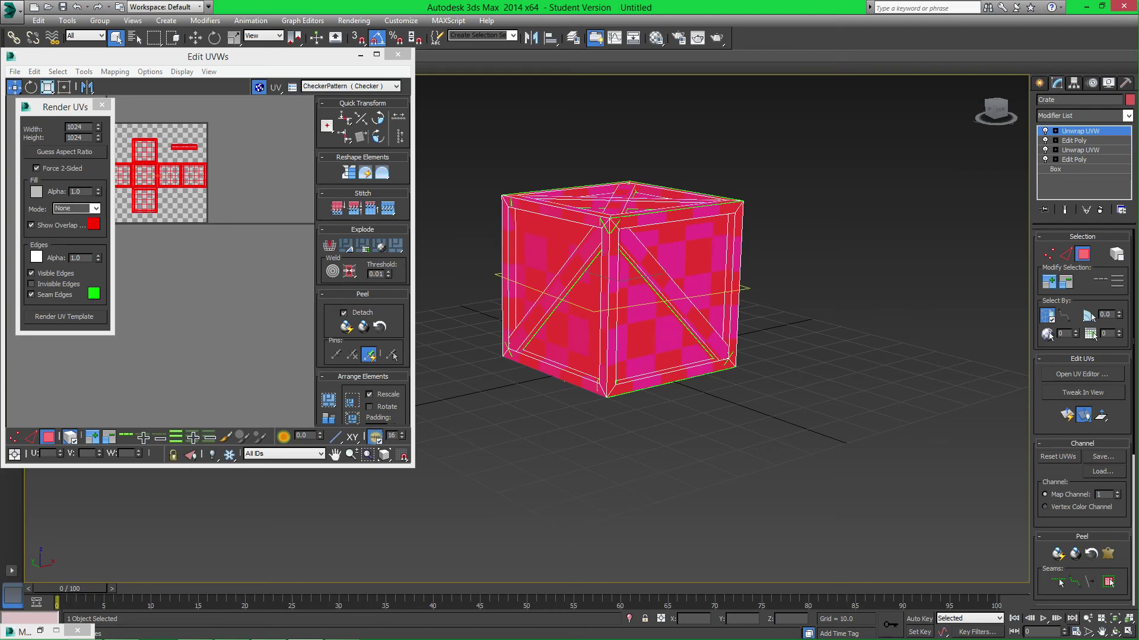
{"action": "left_click", "coordinate": [297, 378]}
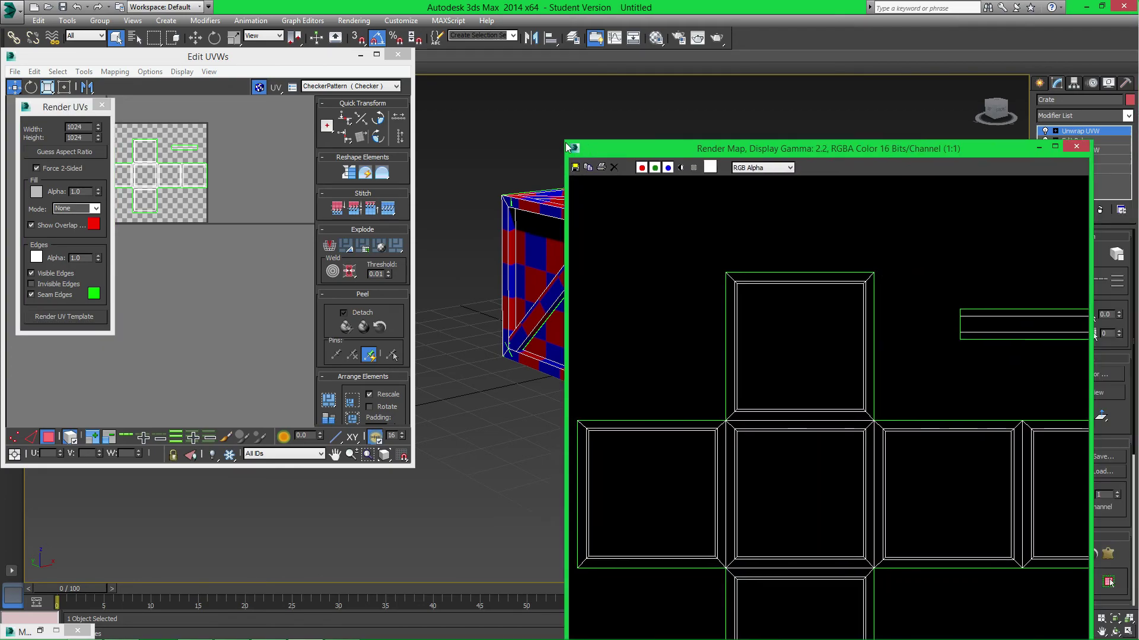
Examine the rendered UV template at full and reduced size, checking the cross and the slat shell.
{"action": "left_click_drag", "start_coordinate": [617, 147], "coordinate": [197, 74]}
{"action": "left_click_drag", "start_coordinate": [362, 75], "coordinate": [383, 69]}
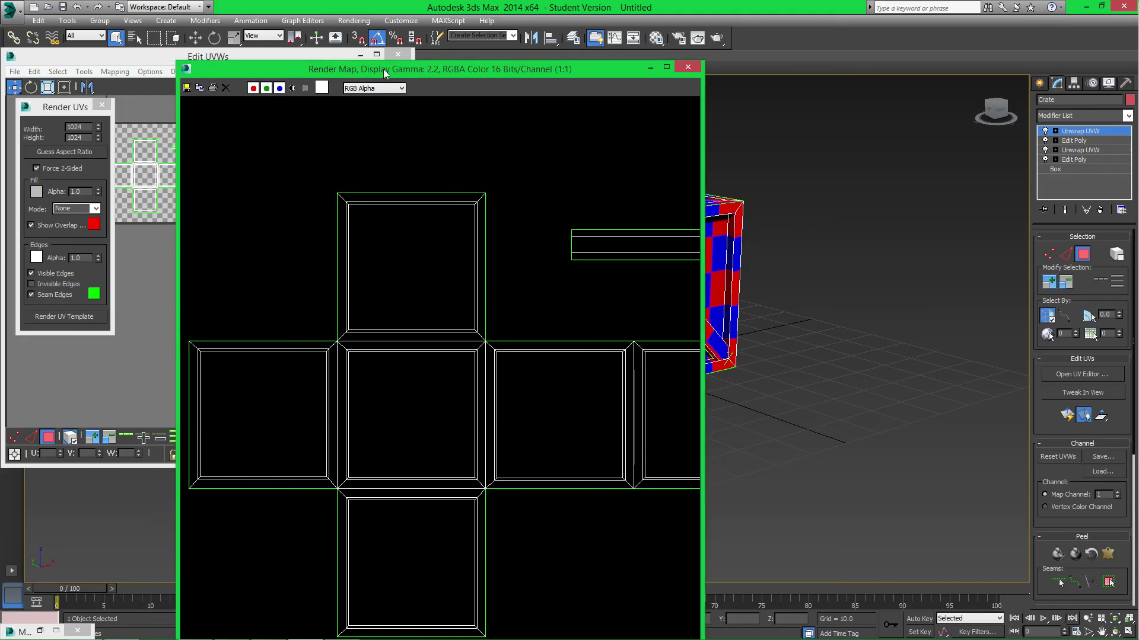
{"action": "double_click", "coordinate": [383, 68]}
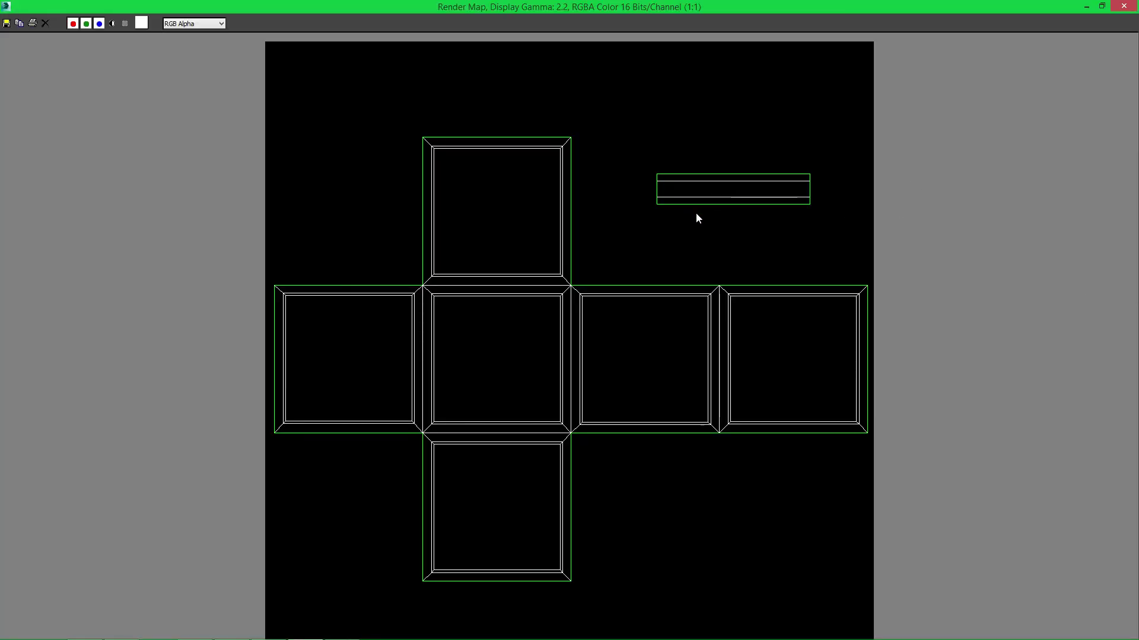
{"action": "scroll", "coordinate": [564, 196], "scroll_direction": "down", "scroll_amount": 1}
{"action": "left_click_drag", "start_coordinate": [396, 7], "coordinate": [742, 24]}
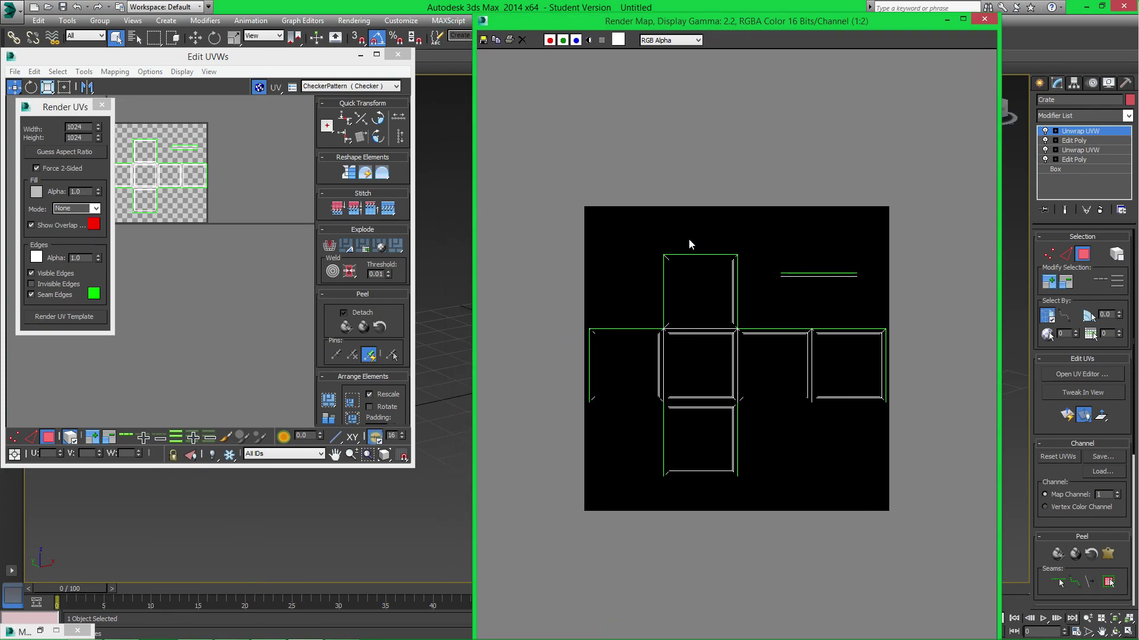
{"action": "scroll", "coordinate": [758, 371], "scroll_direction": "down", "scroll_amount": 1}
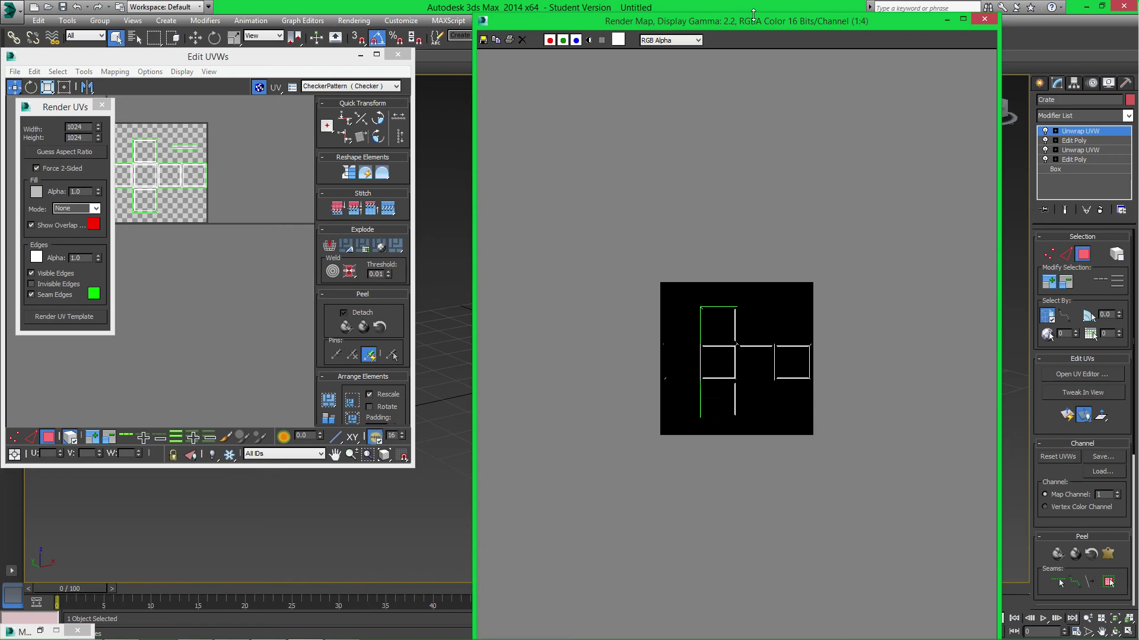
{"action": "left_click_drag", "start_coordinate": [764, 21], "coordinate": [728, 123]}
{"action": "scroll", "coordinate": [696, 325], "scroll_direction": "up", "scroll_amount": 2}
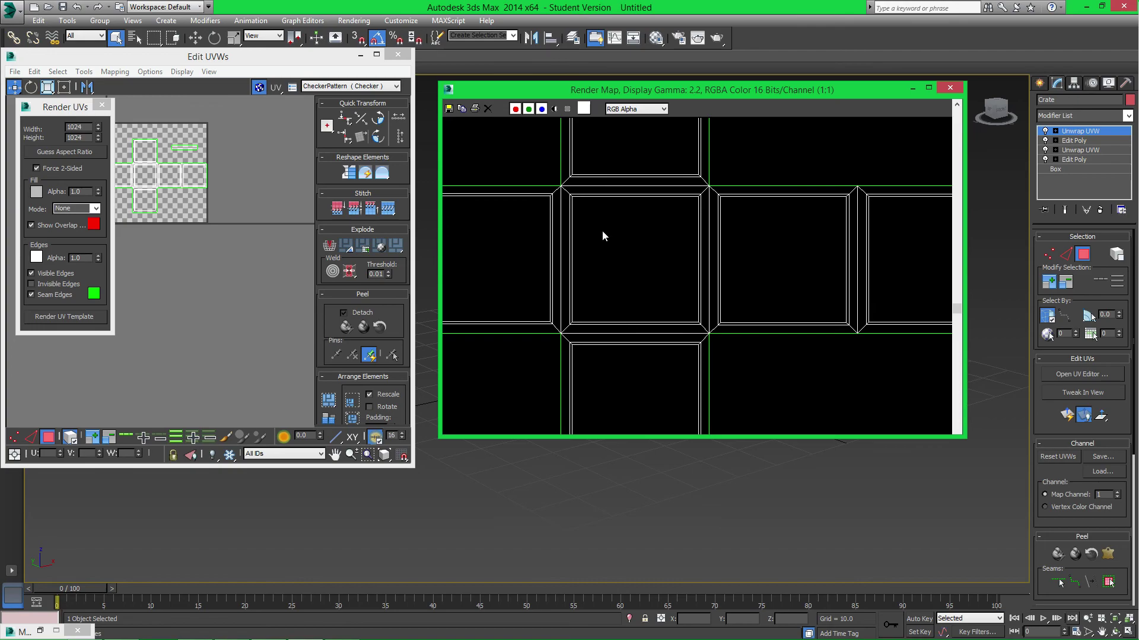
{"action": "scroll", "coordinate": [602, 231], "scroll_direction": "down", "scroll_amount": 1}
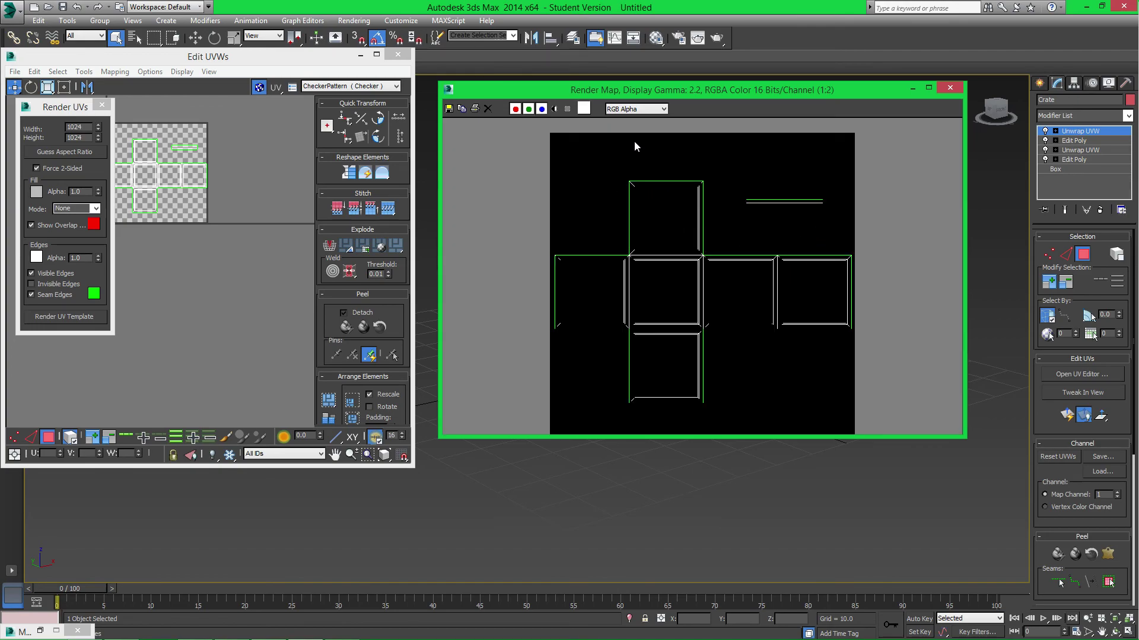
{"action": "left_click_drag", "start_coordinate": [681, 95], "coordinate": [677, 89]}
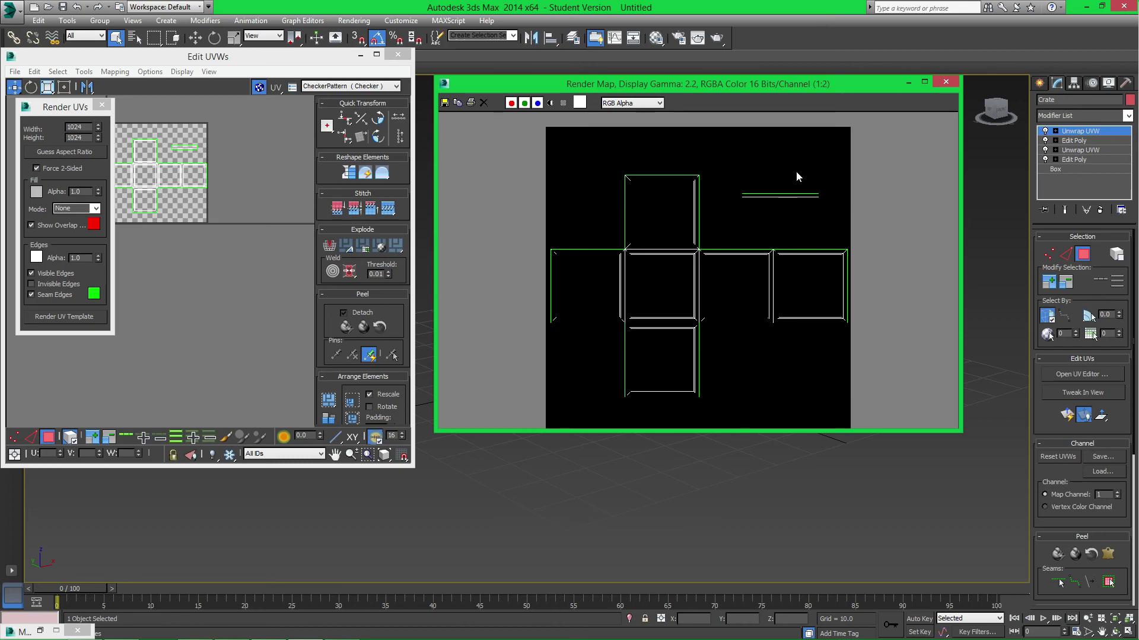
{"action": "scroll", "coordinate": [737, 257], "scroll_direction": "up", "scroll_amount": 1}
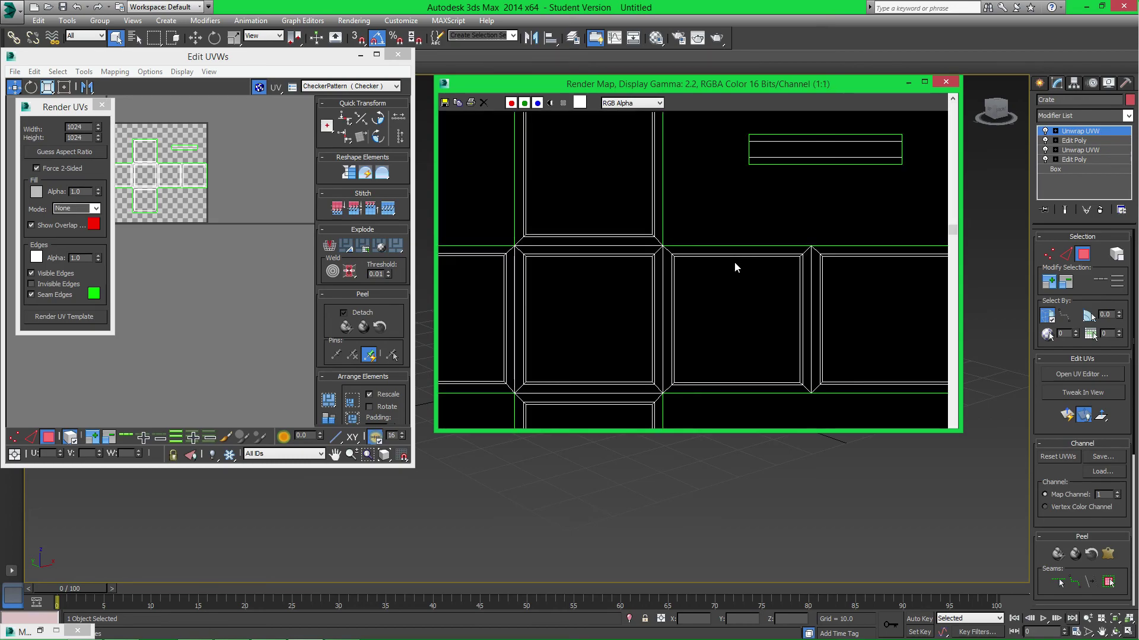
Start saving the rendered template image and create and open a folder named Crate Tutorial in the Pictures library.
{"action": "left_click", "coordinate": [444, 102]}
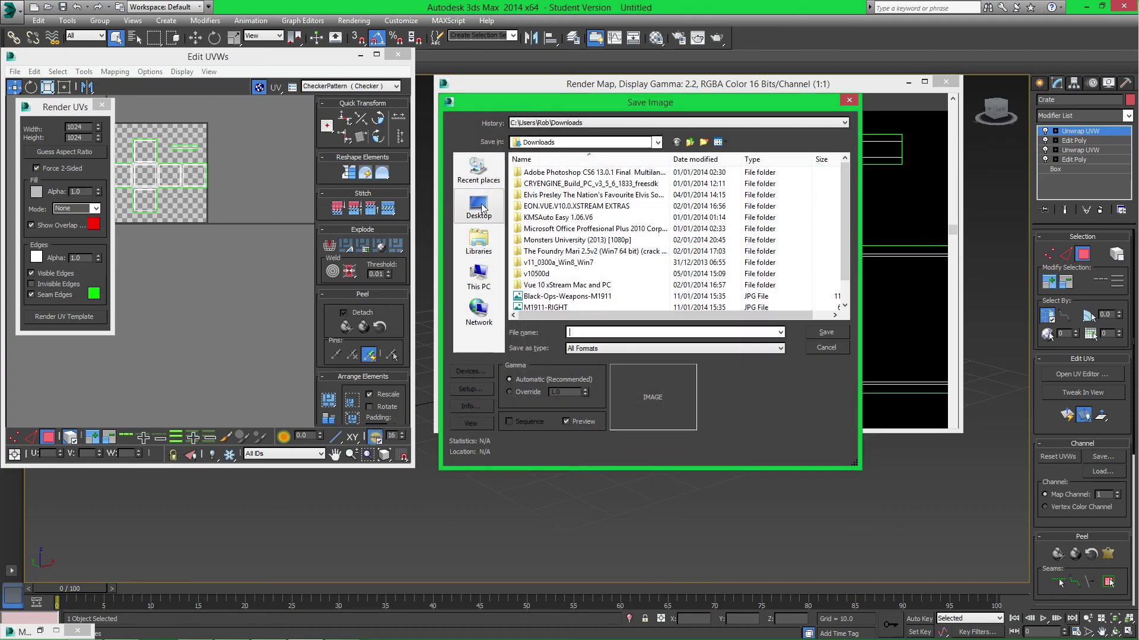
{"action": "left_click", "coordinate": [478, 242]}
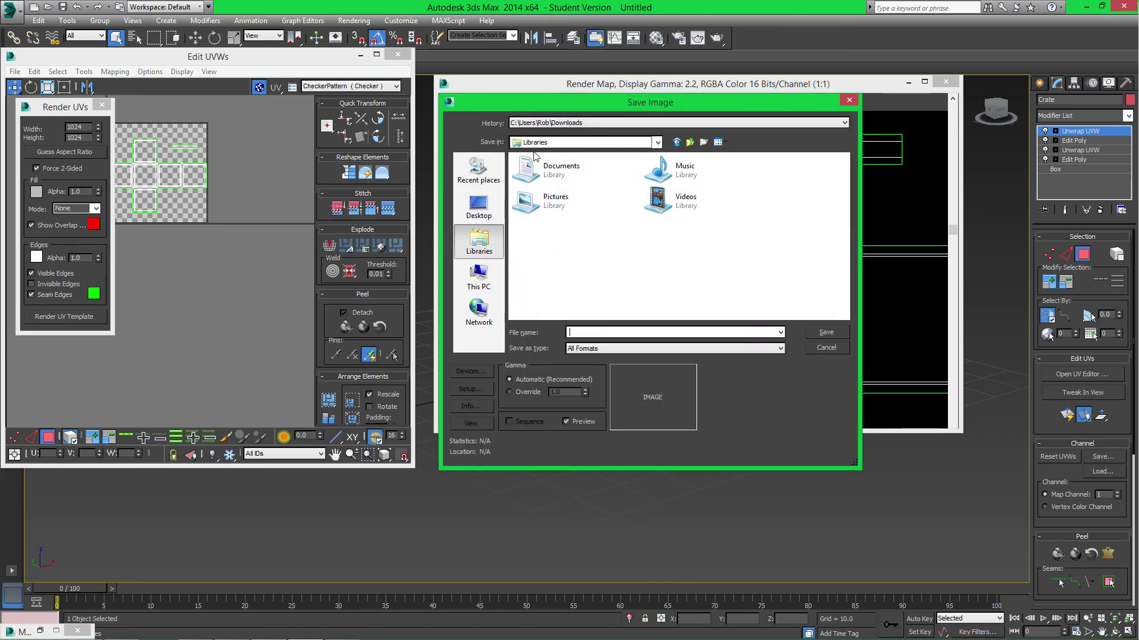
{"action": "double_click", "coordinate": [554, 205]}
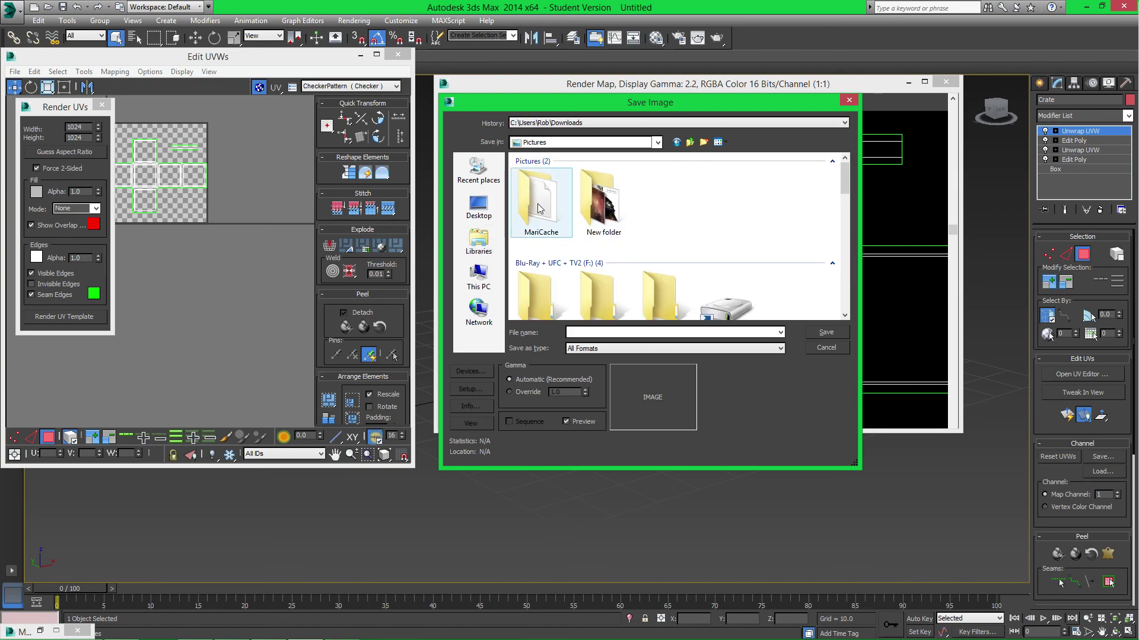
{"action": "right_click", "coordinate": [747, 209]}
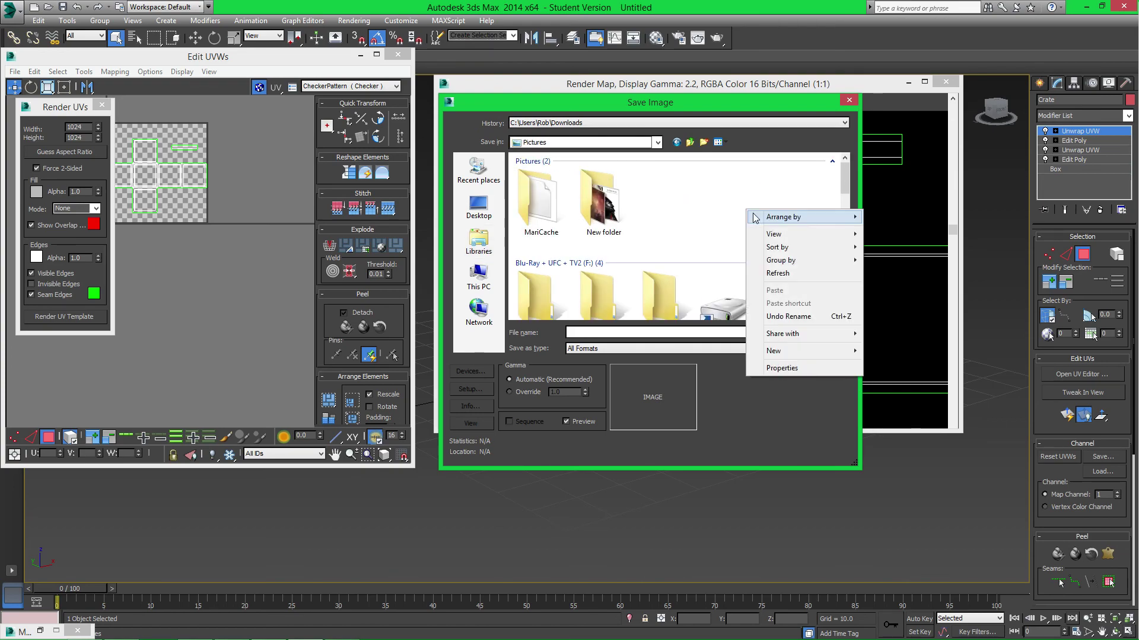
{"action": "mouse_move", "coordinate": [795, 350]}
{"action": "left_click", "coordinate": [891, 351]}
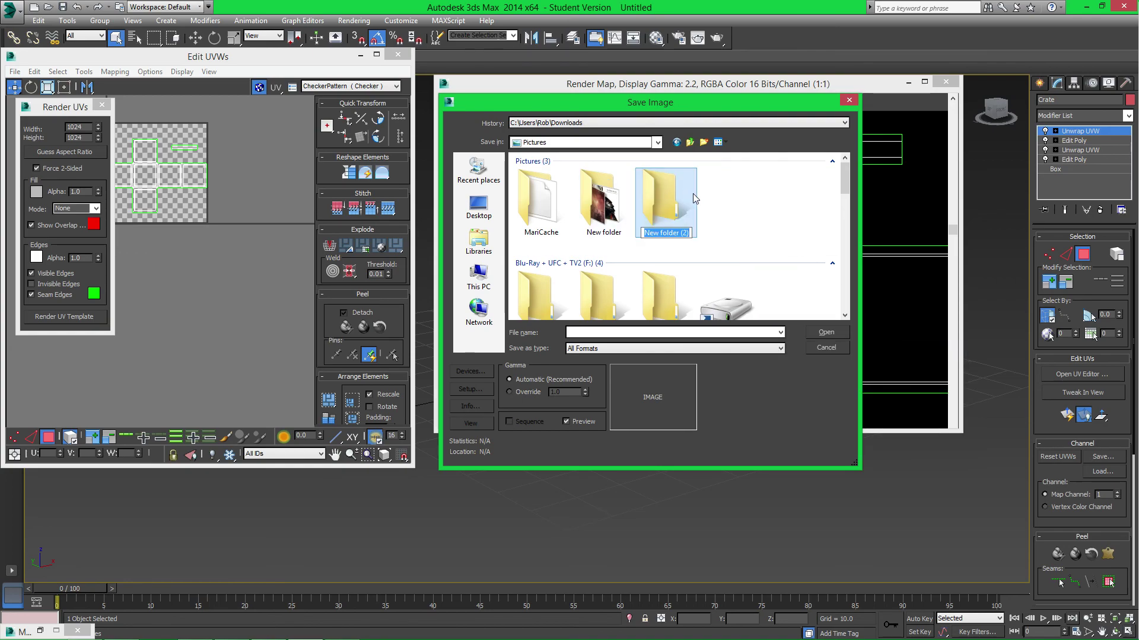
{"action": "type", "text": "Crate Tut"}
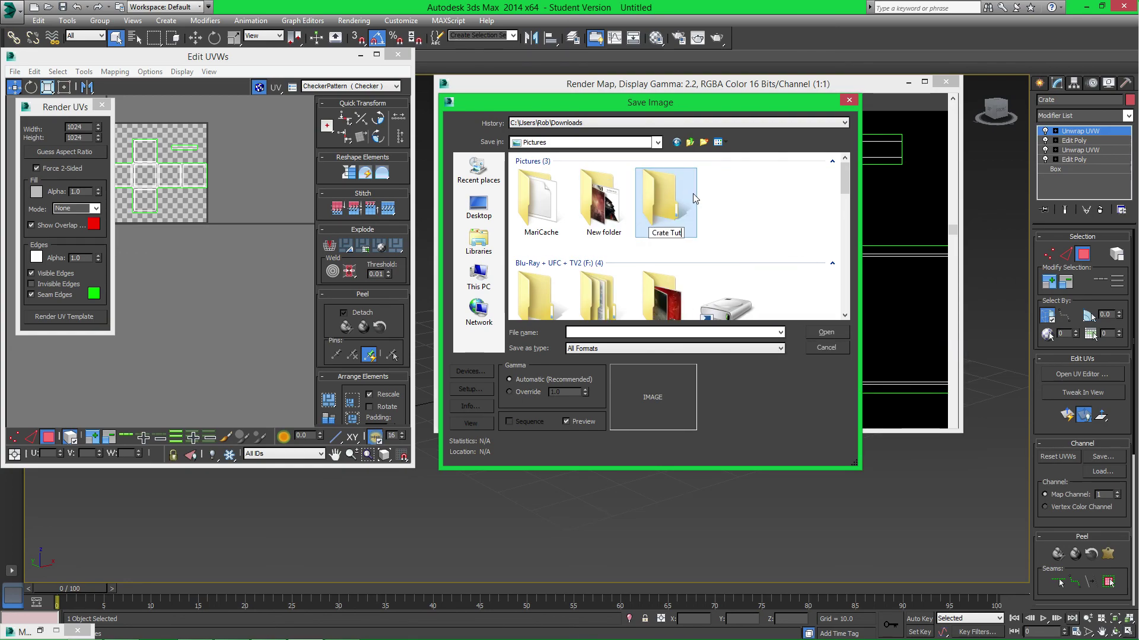
{"action": "type", "text": "orial"}
{"action": "key", "text": "Return"}
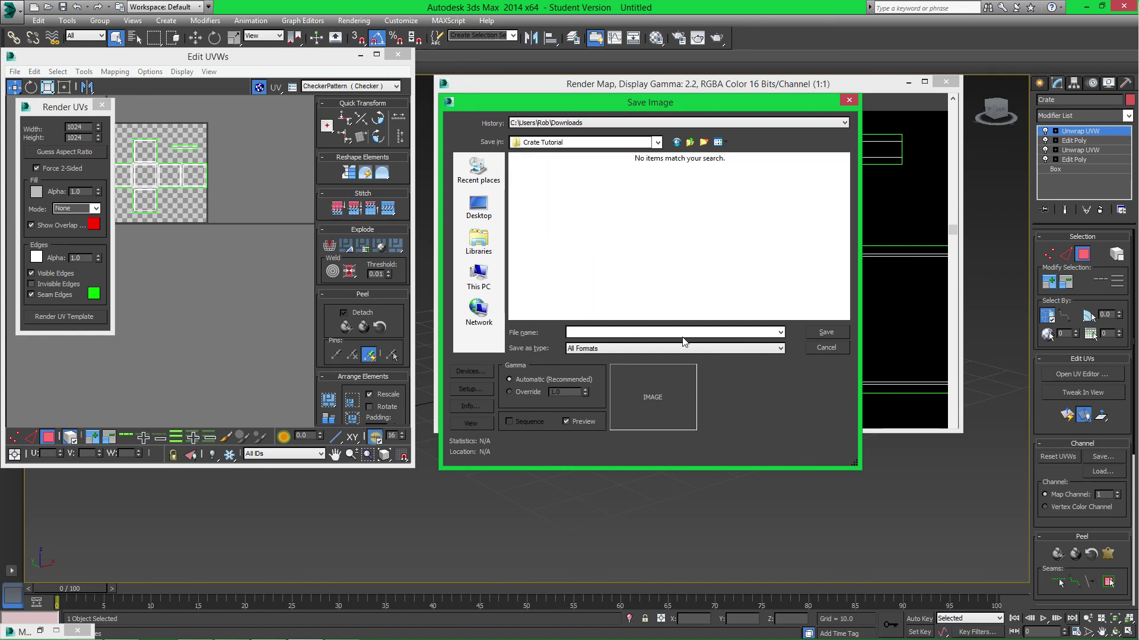
Save the template as Crate_UVW in BMP format with RGB 24 bit colours, and close the render map and UV editor windows.
{"action": "type", "text": "Crate_UVW"}
{"action": "left_click", "coordinate": [762, 348]}
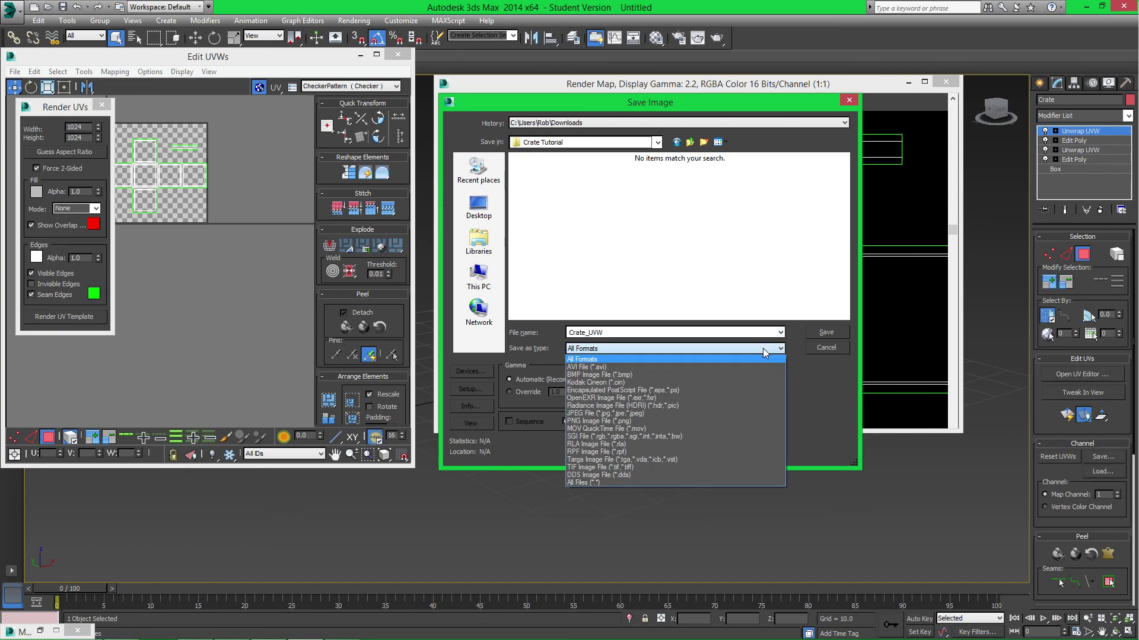
{"action": "left_click", "coordinate": [596, 375]}
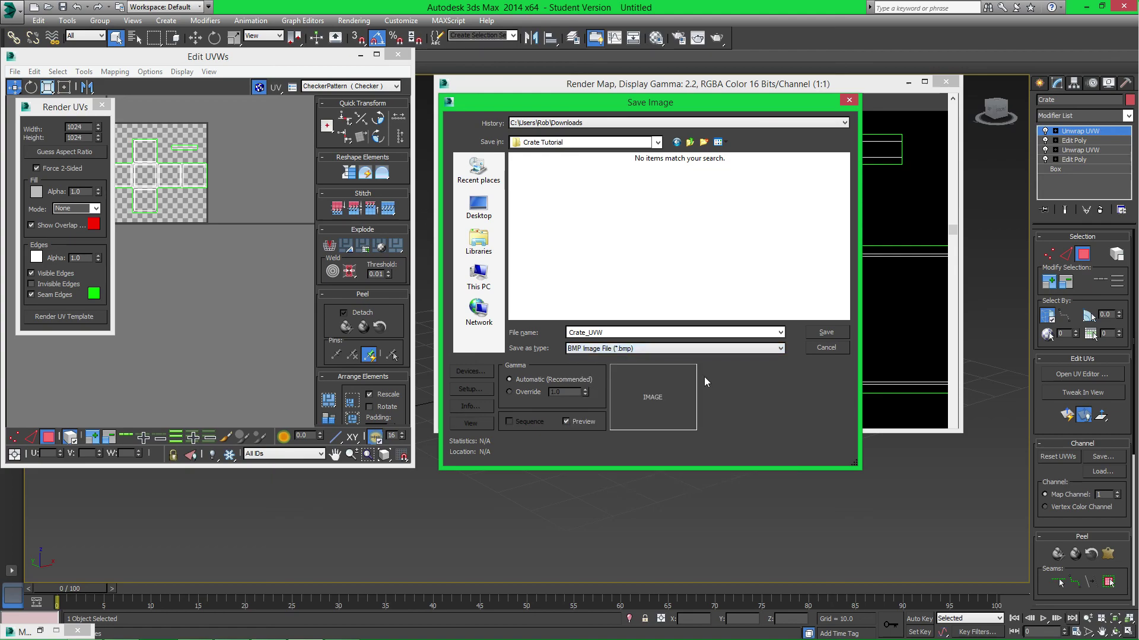
{"action": "left_click", "coordinate": [770, 349]}
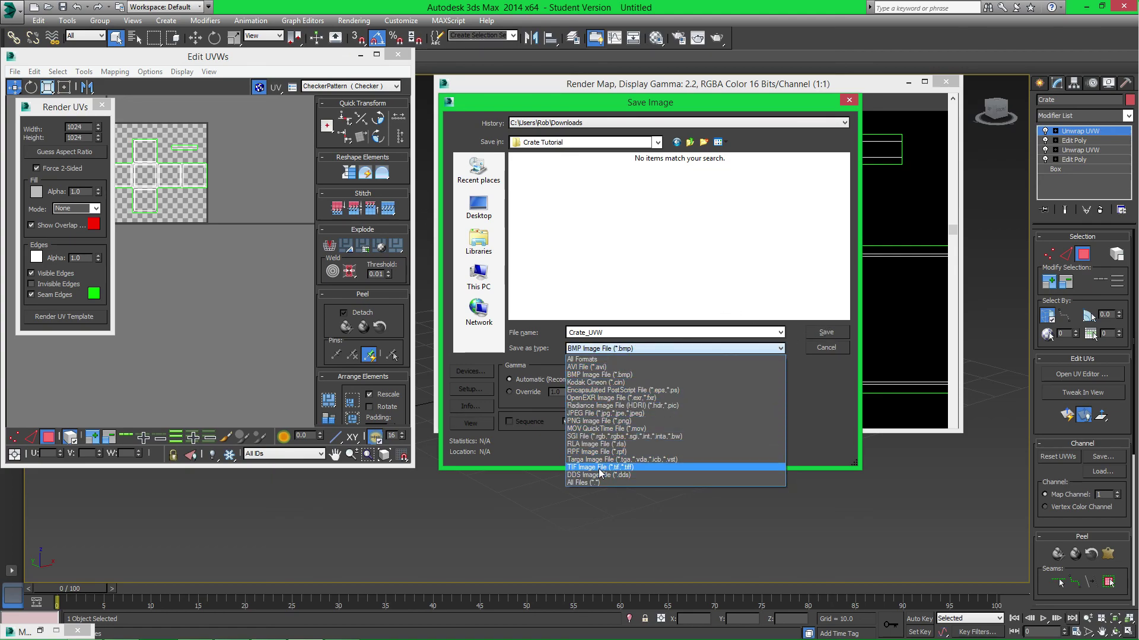
{"action": "left_click", "coordinate": [587, 374]}
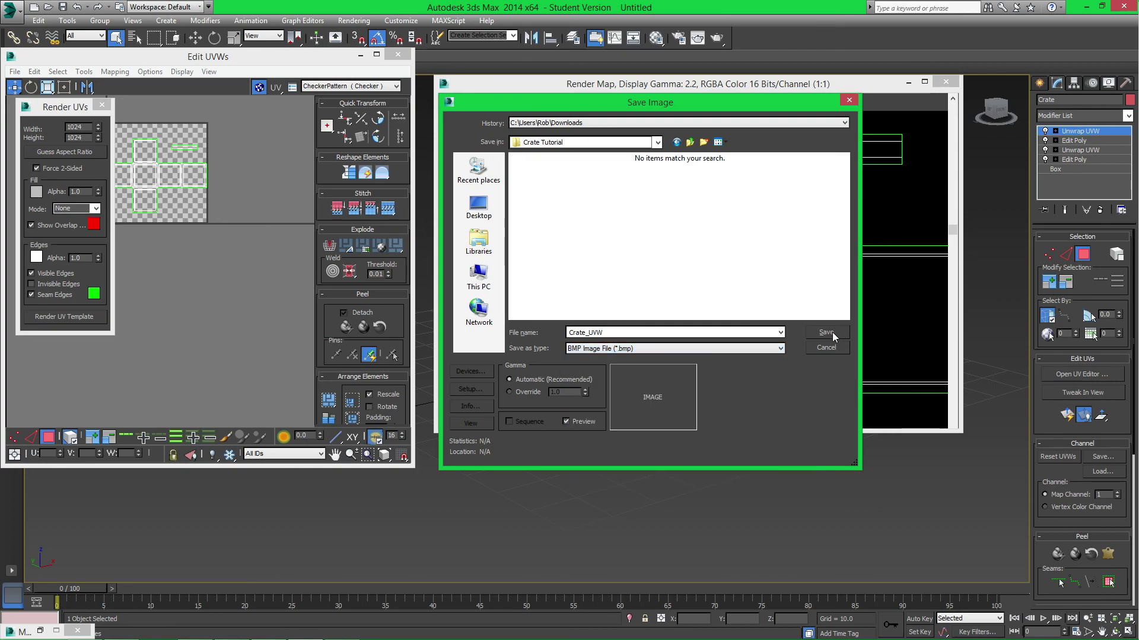
{"action": "left_click", "coordinate": [832, 332]}
{"action": "left_click", "coordinate": [515, 184]}
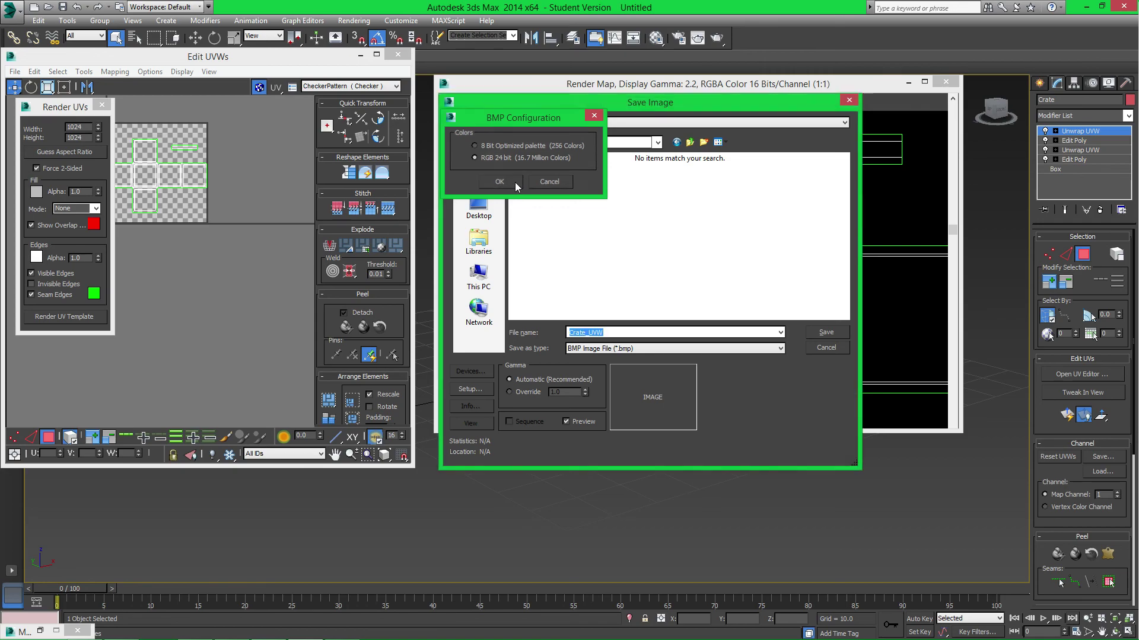
{"action": "left_click", "coordinate": [420, 76]}
{"action": "left_click", "coordinate": [397, 53]}
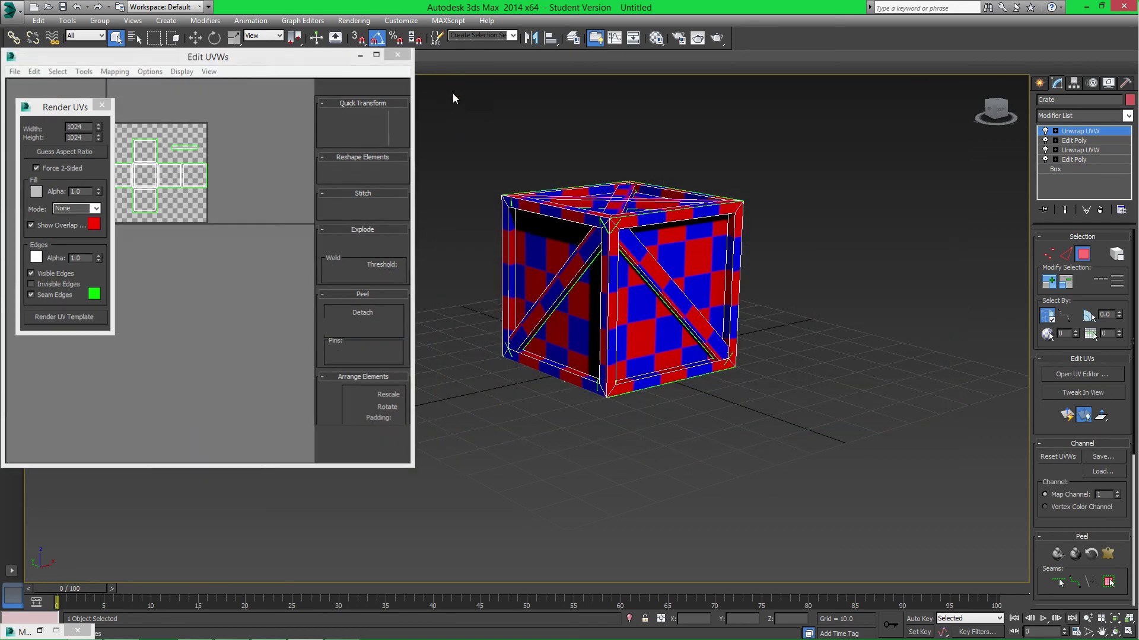